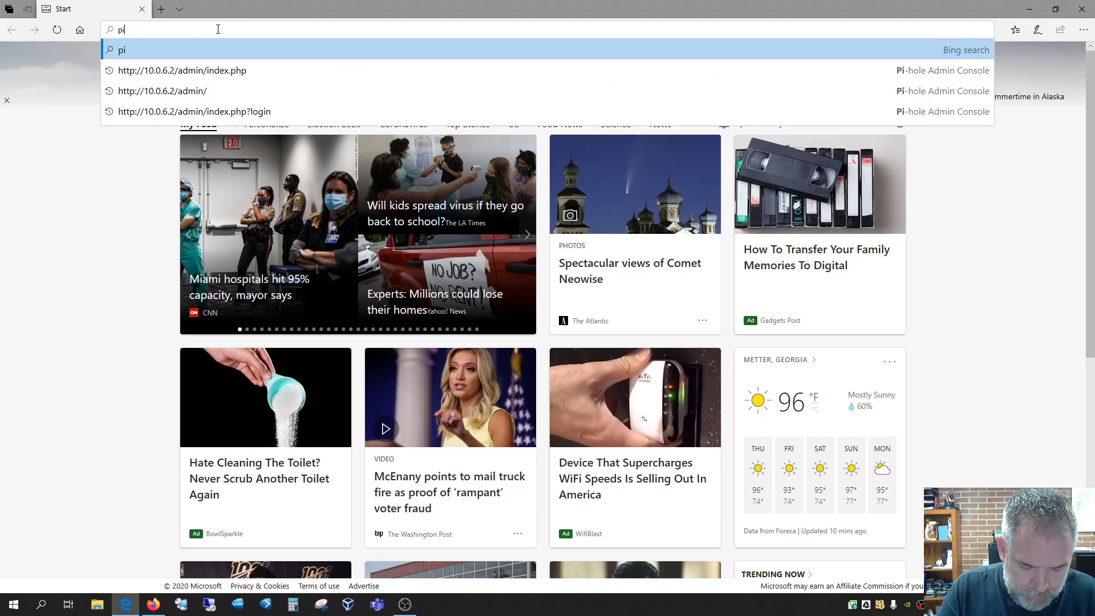
# Open pi-hole.net from a Bing search for 'pihole', then load google.com in a new tab
pyautogui.press('Return')
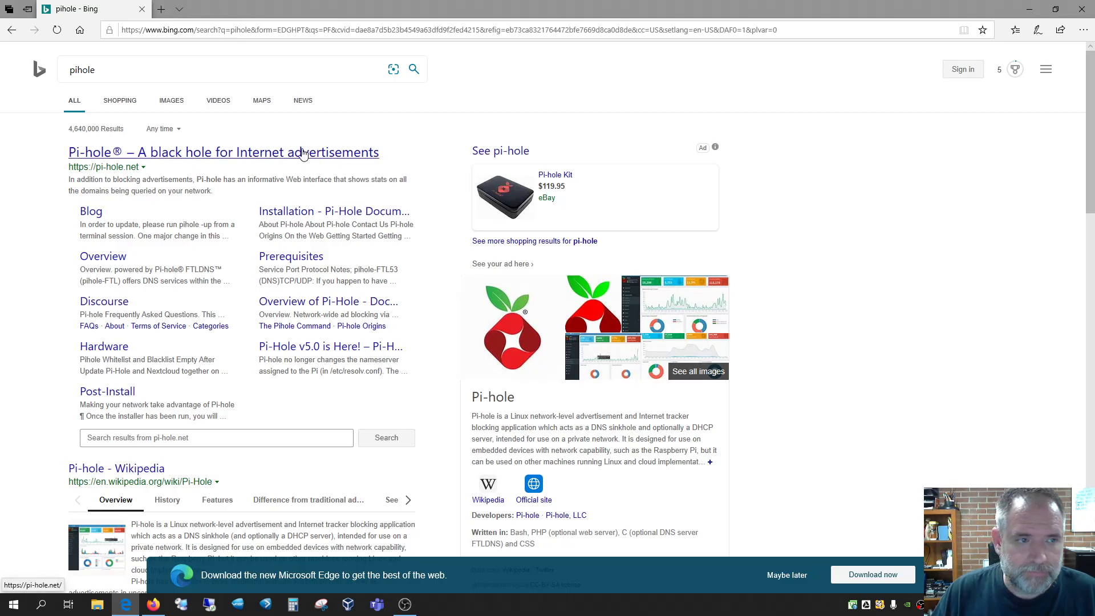
pyautogui.click(303, 154)
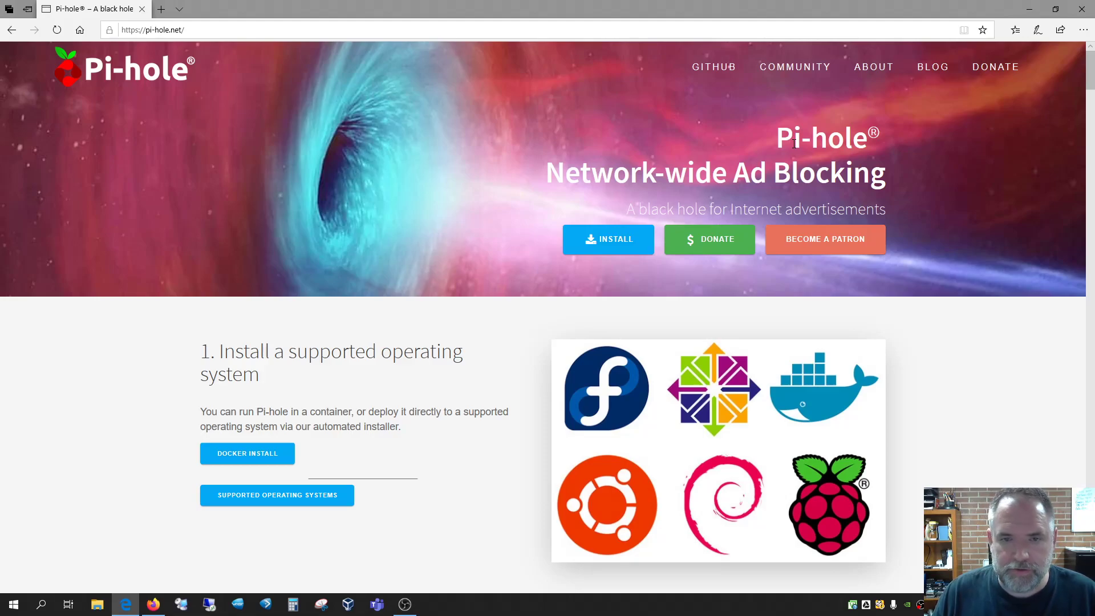
pyautogui.click(162, 9)
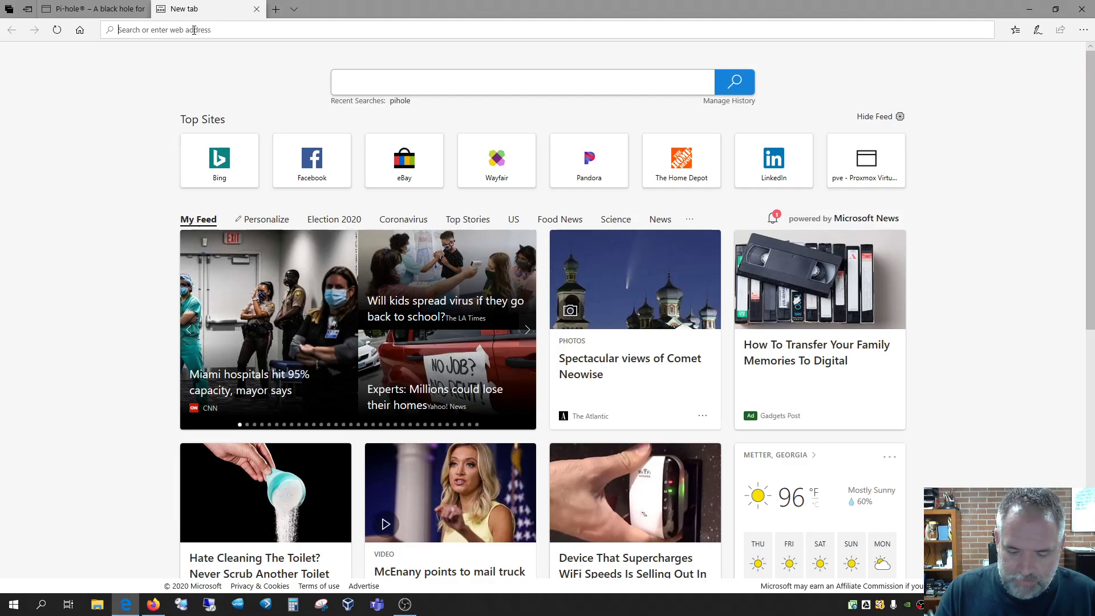
pyautogui.write('74.128')
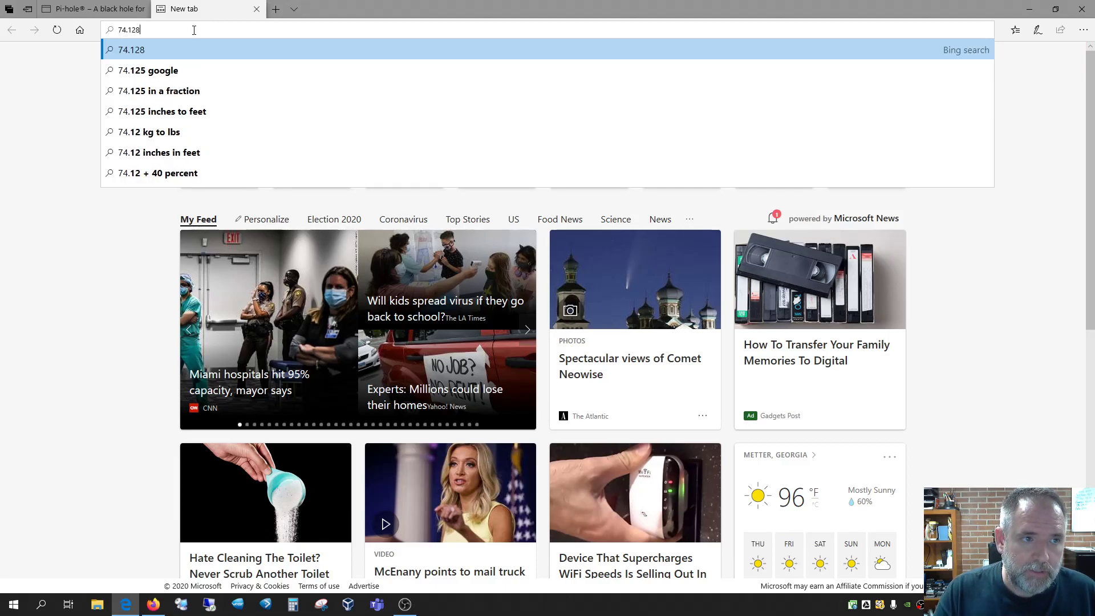
pyautogui.press('BackSpace')
pyautogui.press('BackSpace')
pyautogui.press('BackSpace')
pyautogui.press('BackSpace')
pyautogui.press('BackSpace')
pyautogui.press('BackSpace')
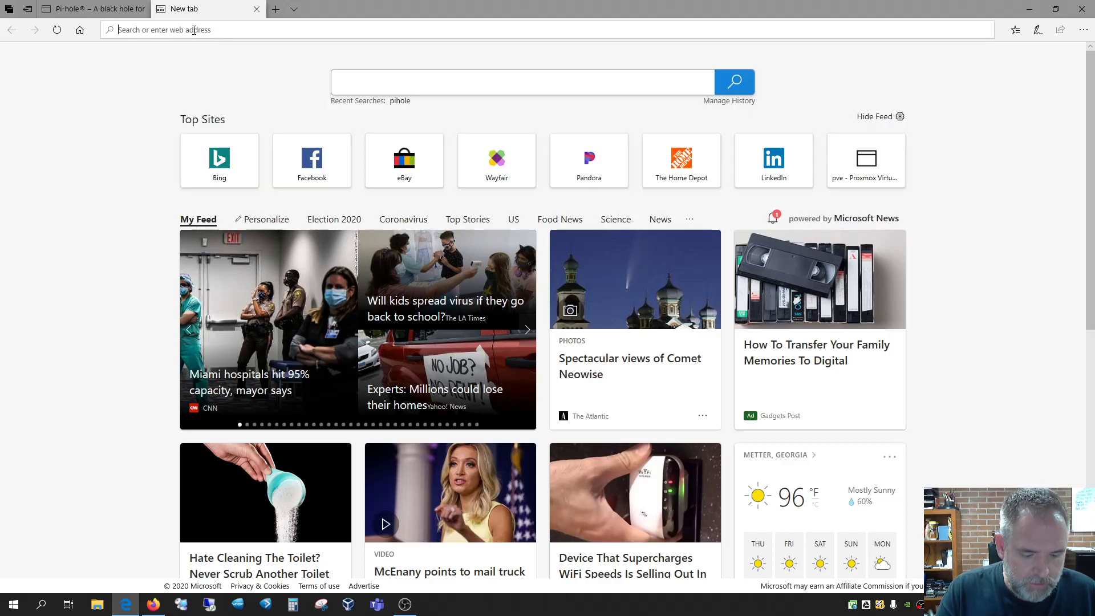
pyautogui.write('google.co')
pyautogui.press('Return')
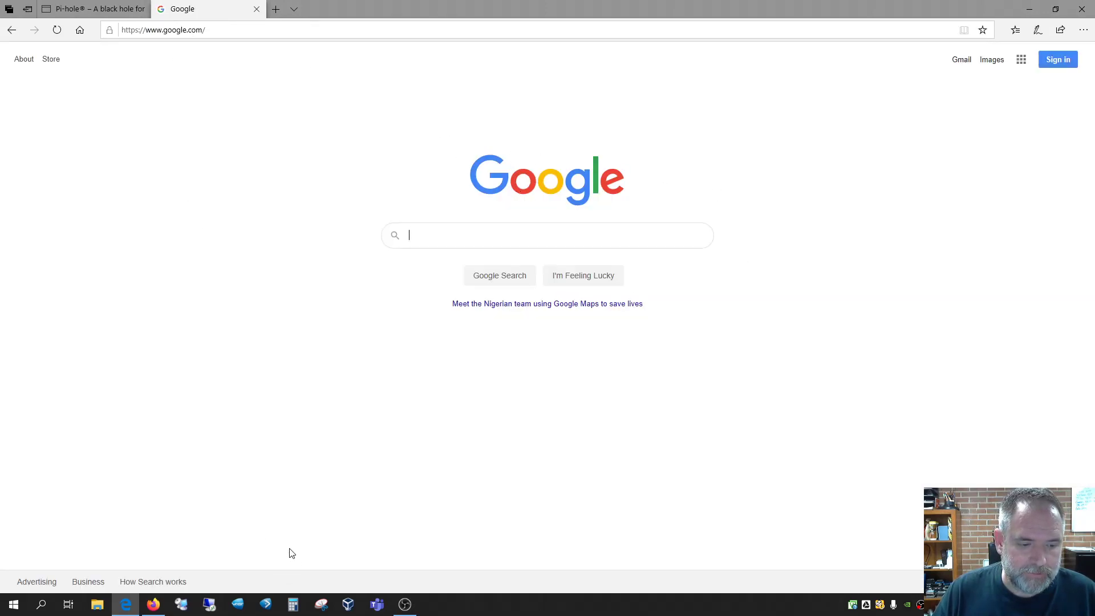
# Run 'ping google.com' in a Command Prompt, getting 4 replies with 0% packet loss
pyautogui.press('super+r')
pyautogui.write('cmd')
pyautogui.press('Return')
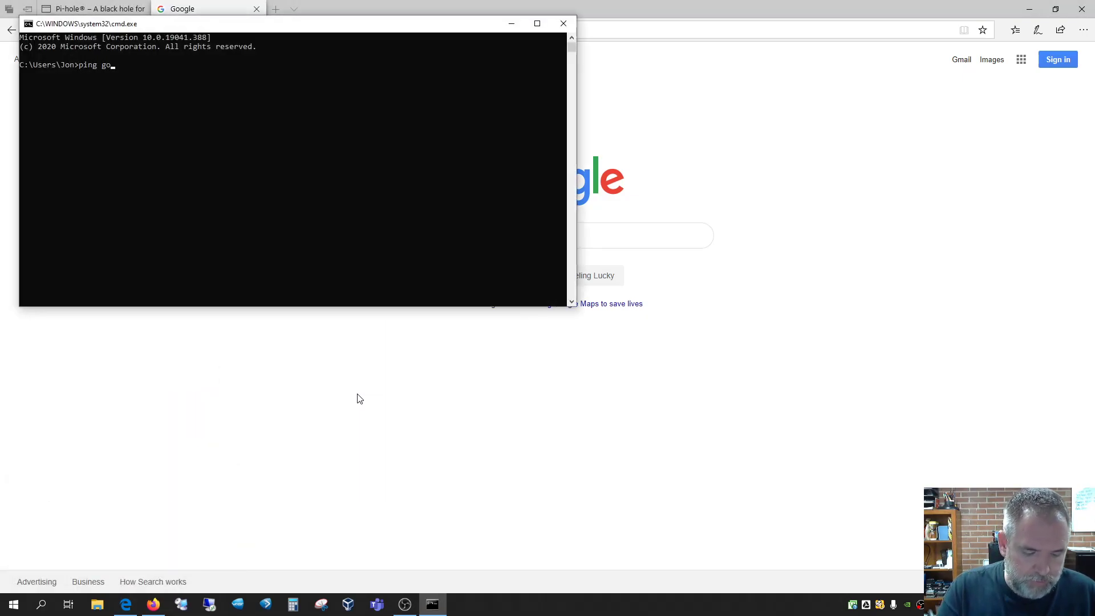
pyautogui.write('ping google.com')
pyautogui.press('Return')
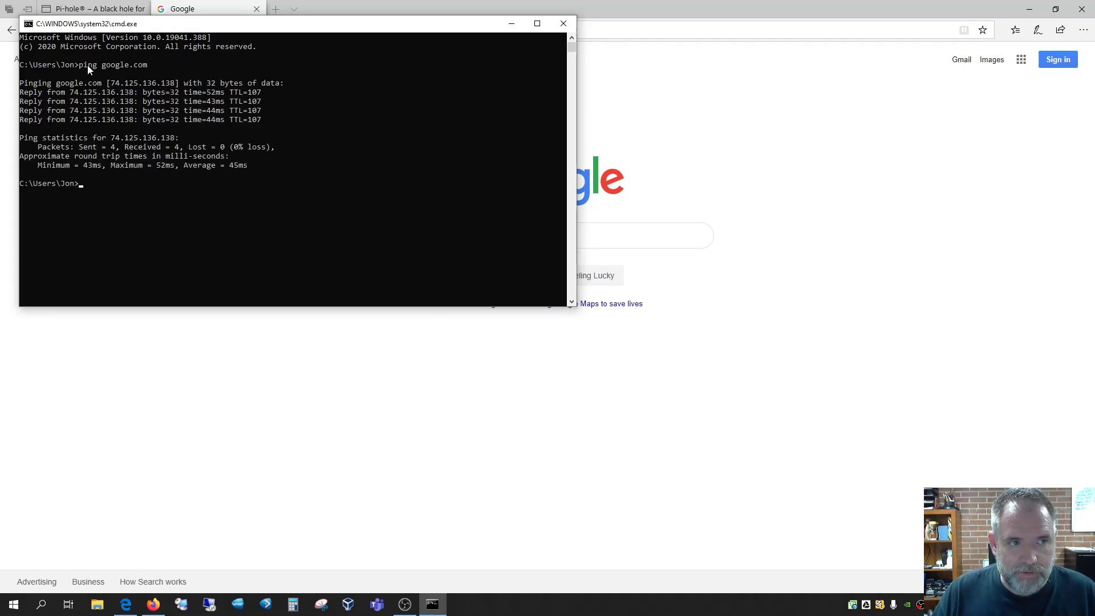
pyautogui.moveTo(273, 27); pyautogui.dragTo(338, 209)
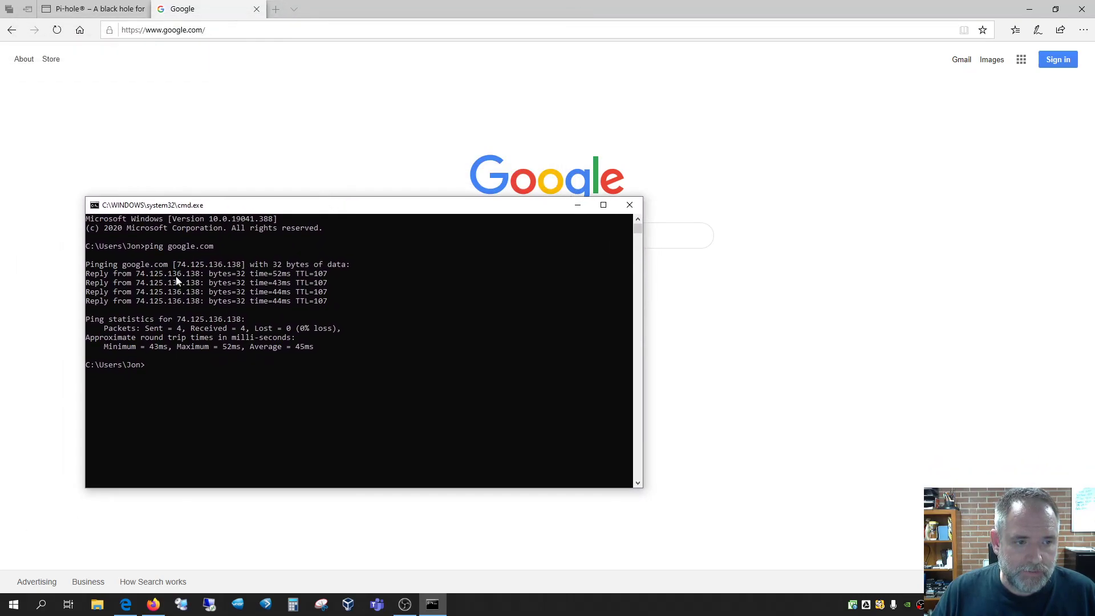
pyautogui.click(631, 203)
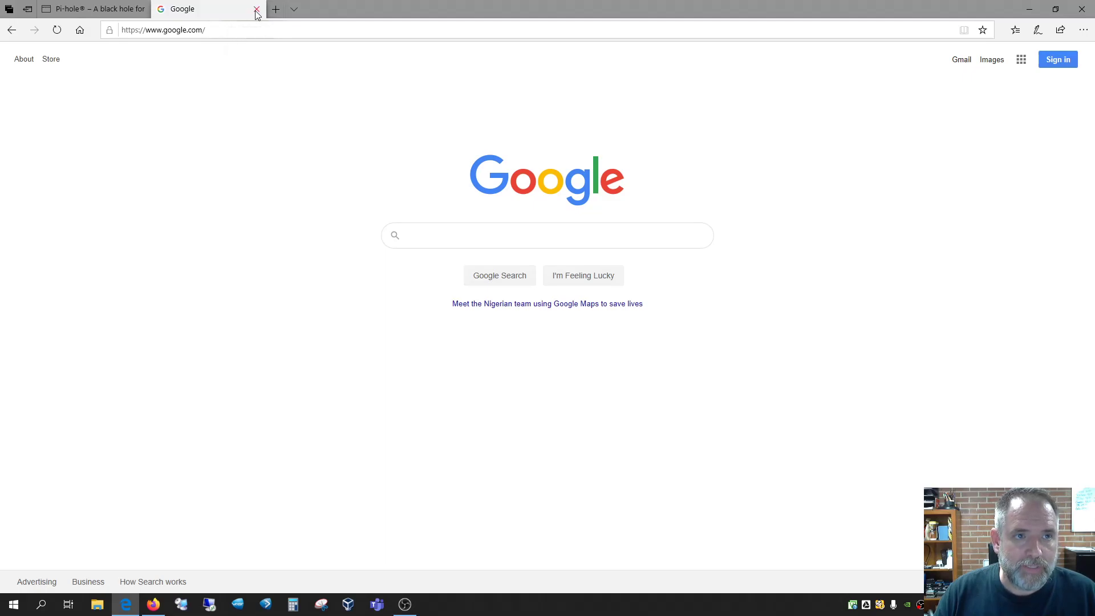
pyautogui.click(84, 9)
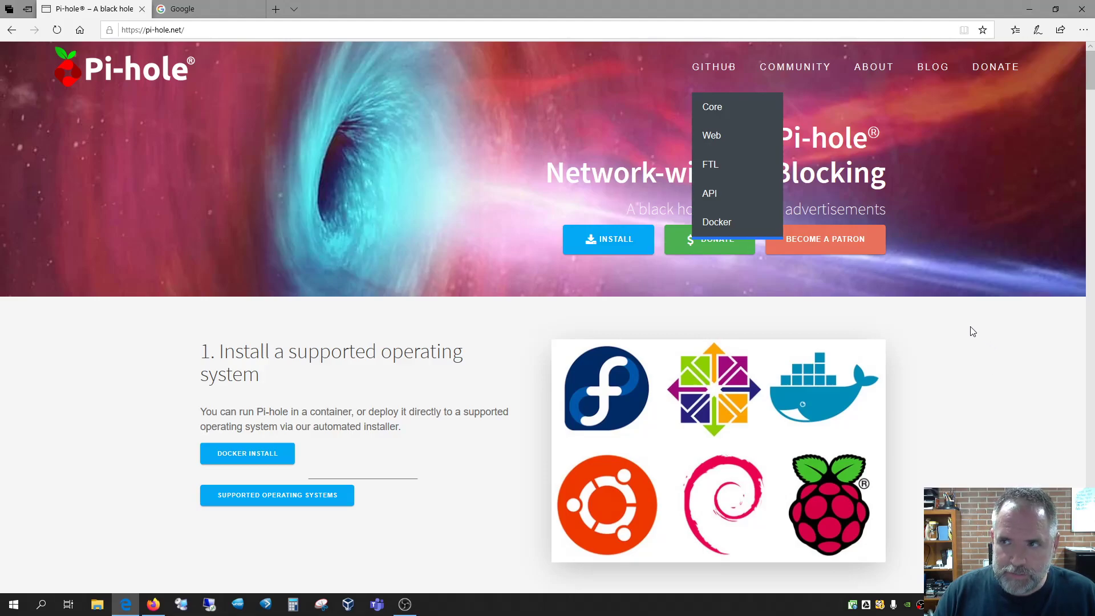
pyautogui.click(200, 8)
pyautogui.click(279, 10)
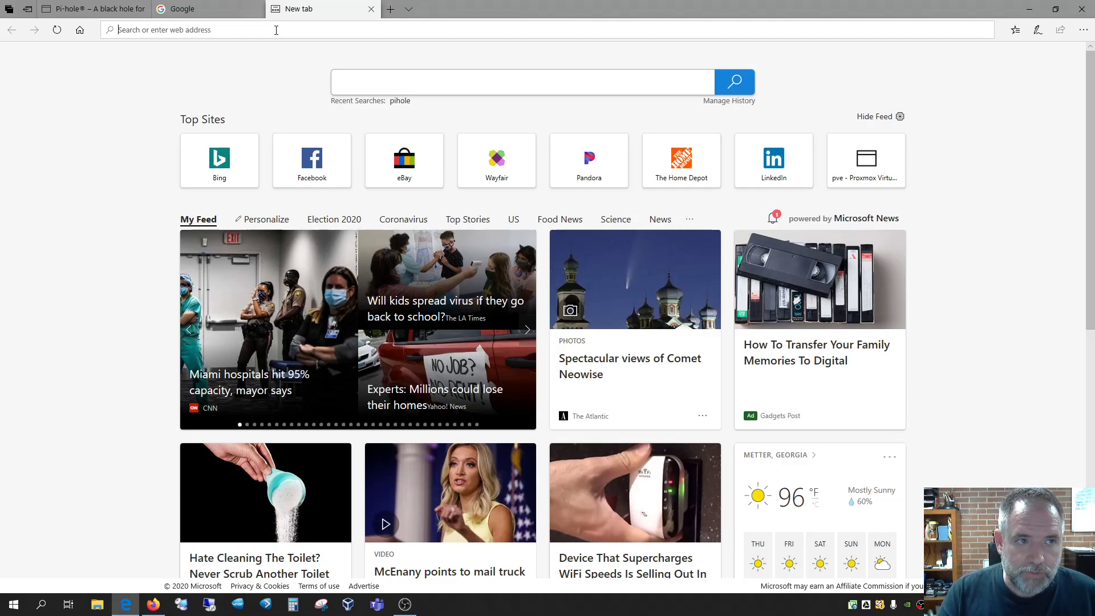
pyautogui.write('https')
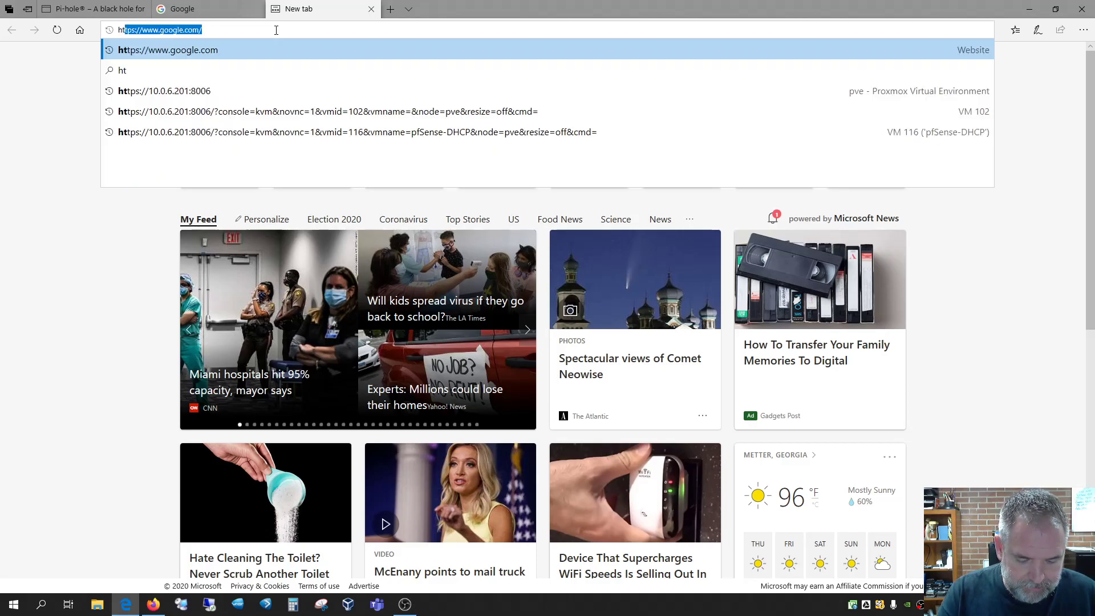
pyautogui.write('://10.0.6')
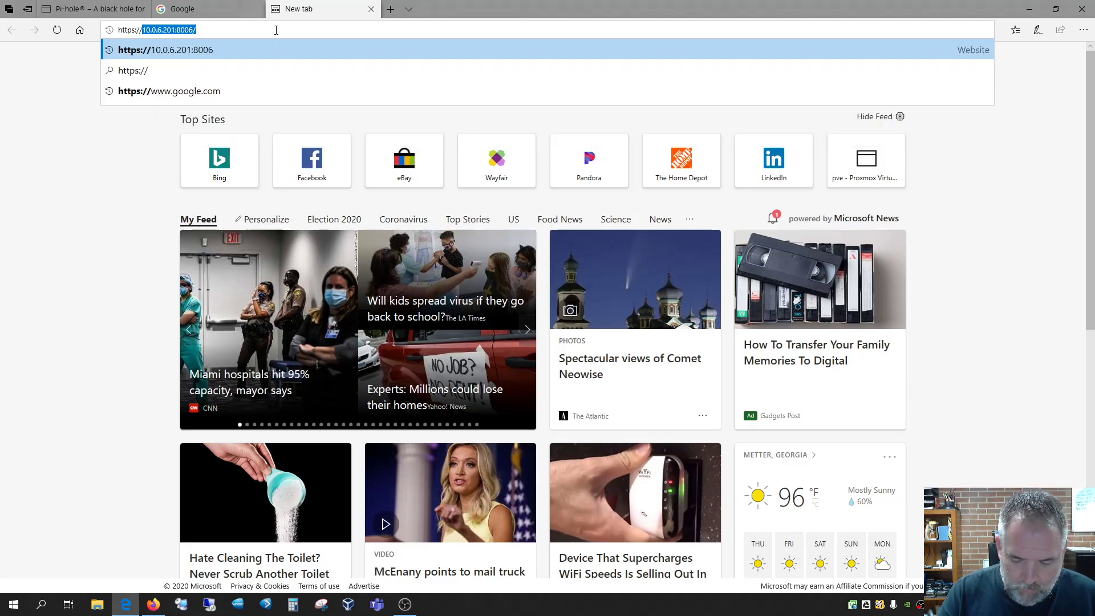
pyautogui.write('.')
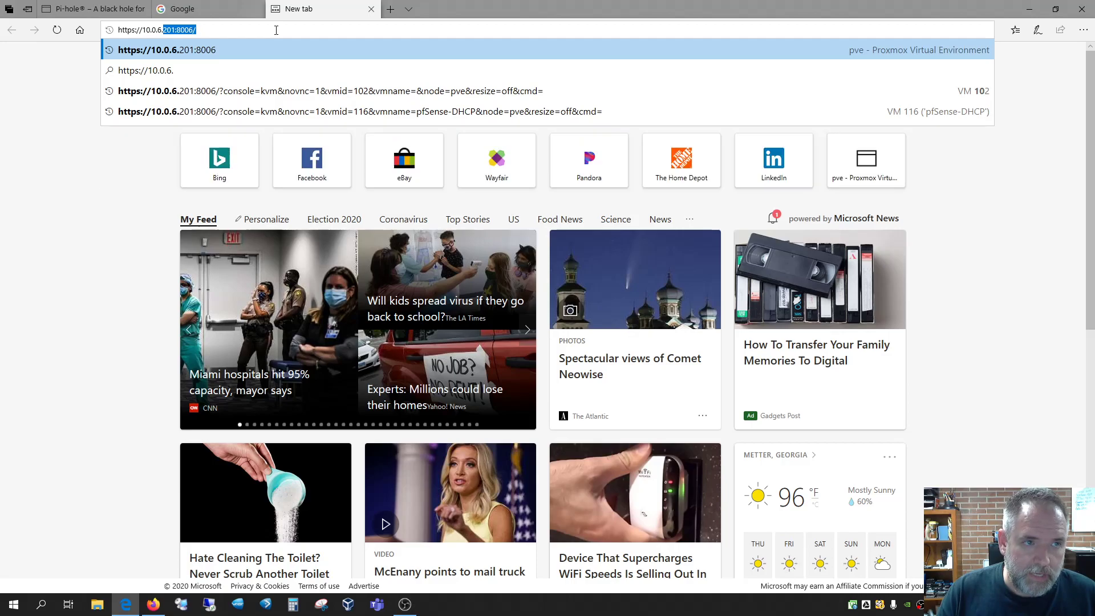
pyautogui.write('2')
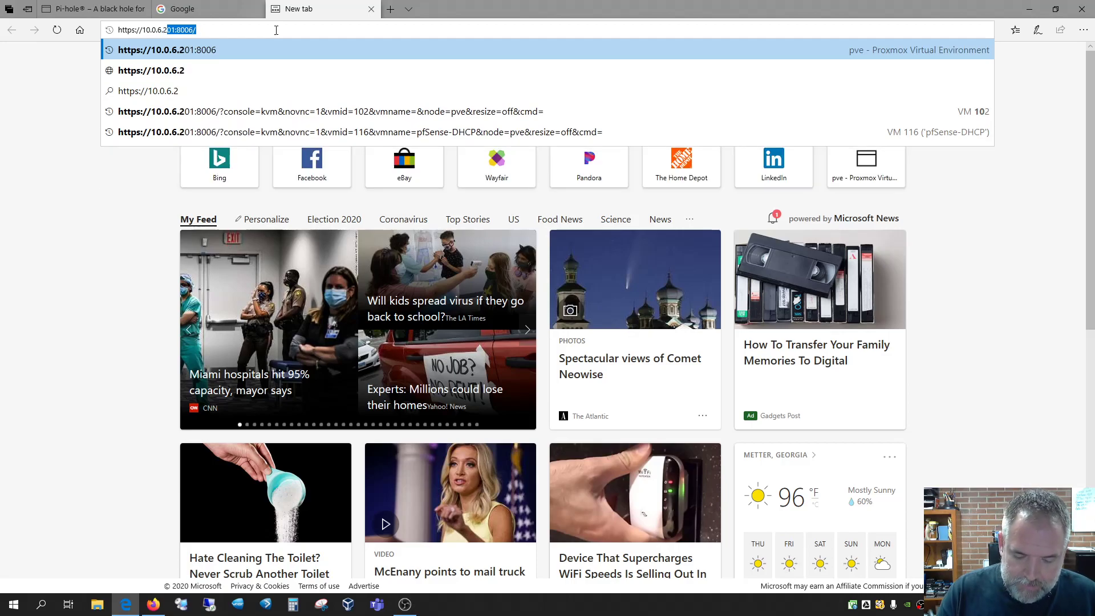
pyautogui.write('/')
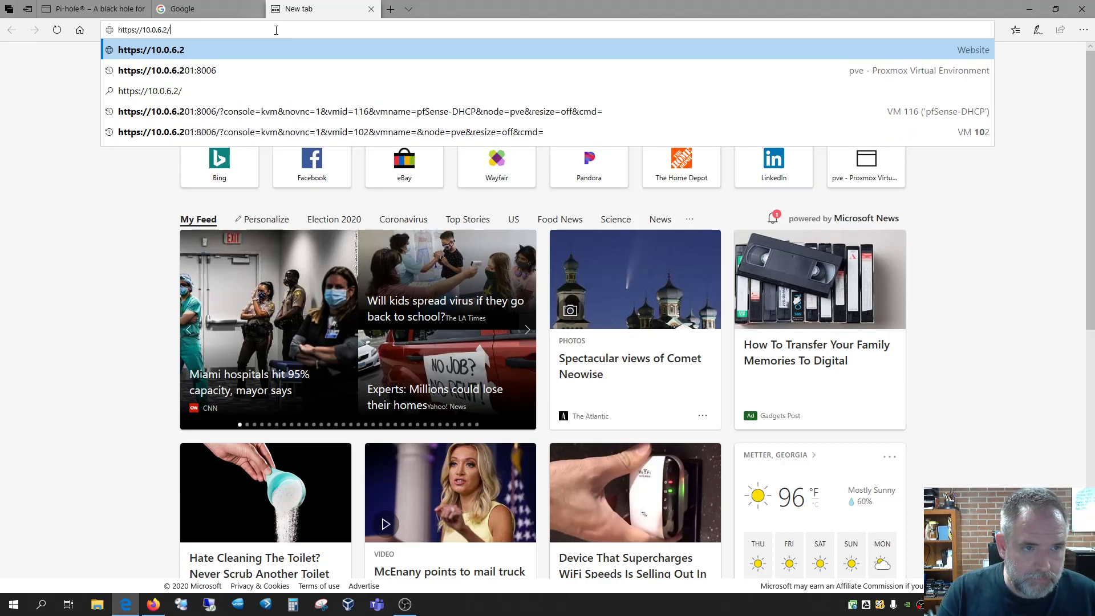
pyautogui.write('admin')
pyautogui.press('Return')
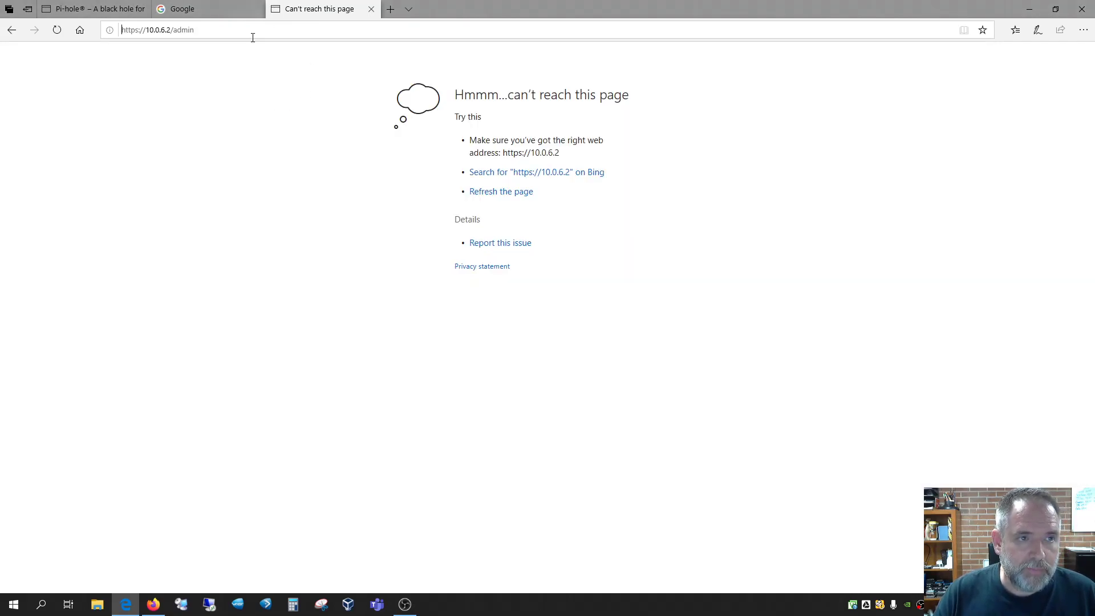
pyautogui.moveTo(222, 30); pyautogui.dragTo(174, 25)
pyautogui.press('BackSpace')
pyautogui.press('Return')
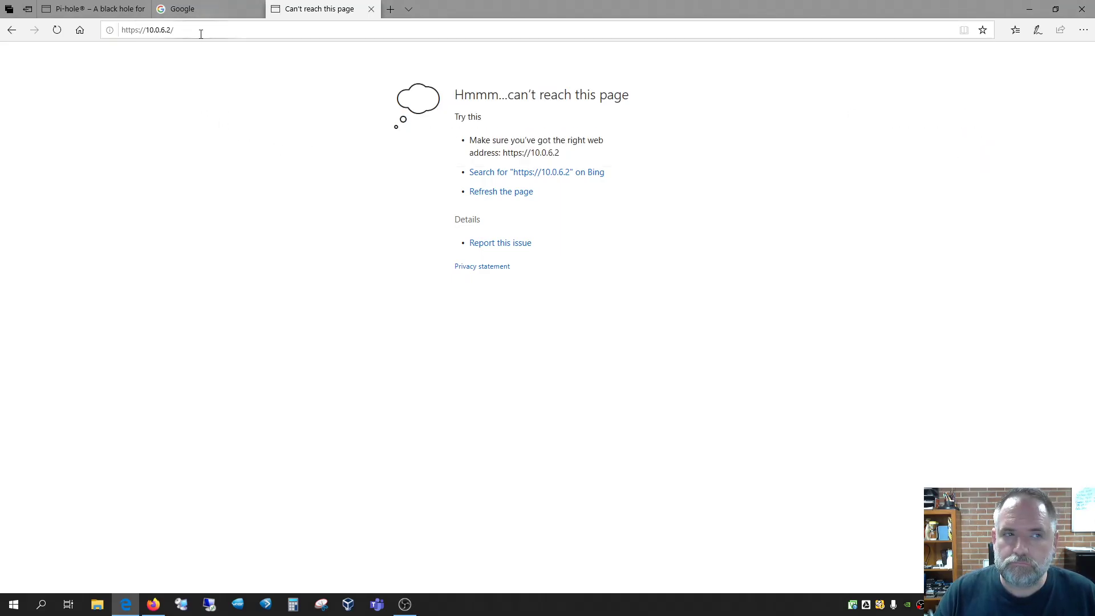
# Change the address to 10.0.6.201:8006 to reach the Proxmox VE login page
pyautogui.click(274, 29)
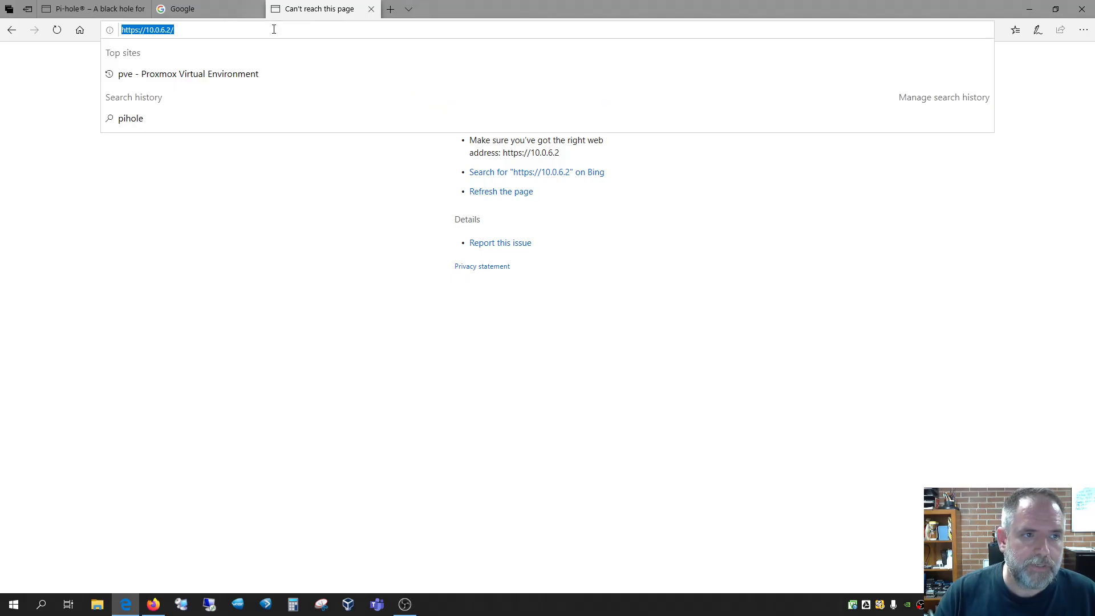
pyautogui.click(275, 29)
pyautogui.press('BackSpace')
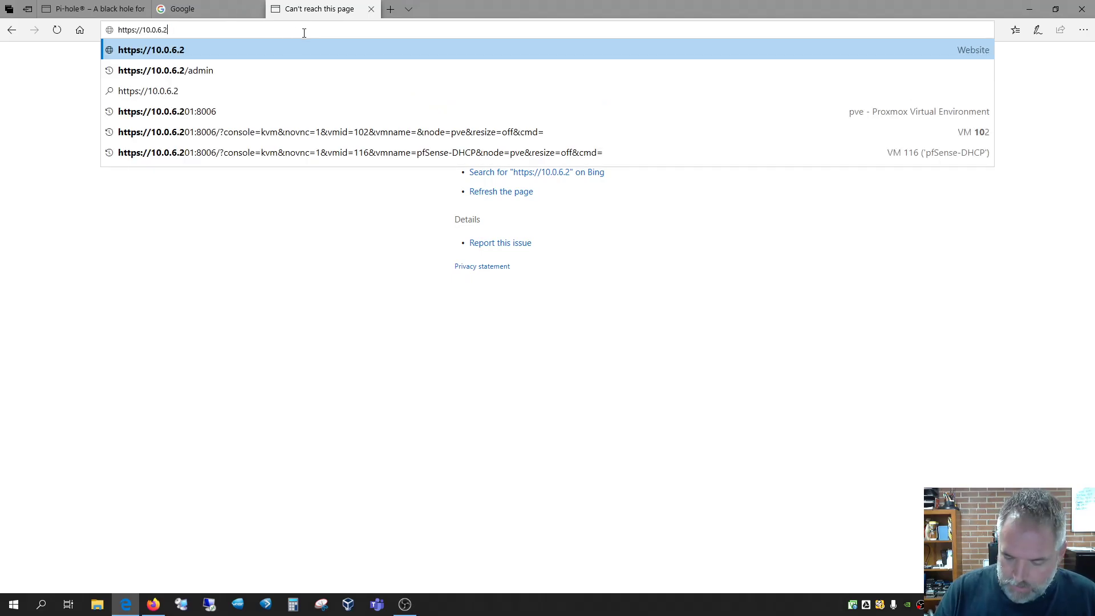
pyautogui.write('01')
pyautogui.press('Return')
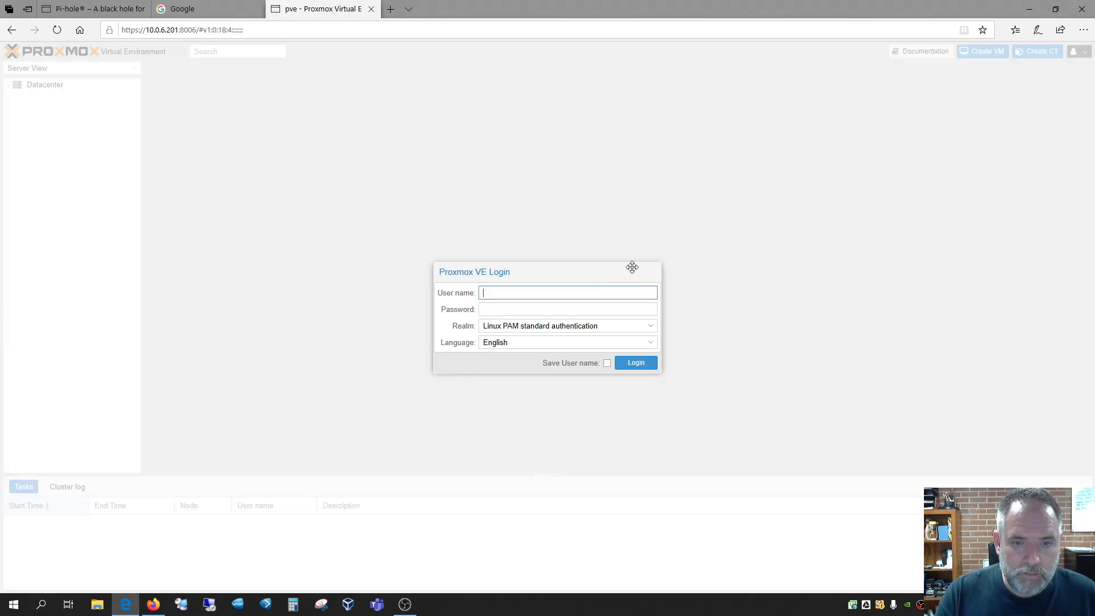
# Log in to Proxmox VE as root and dismiss the no-subscription notice
pyautogui.write('root')
pyautogui.press('Tab')
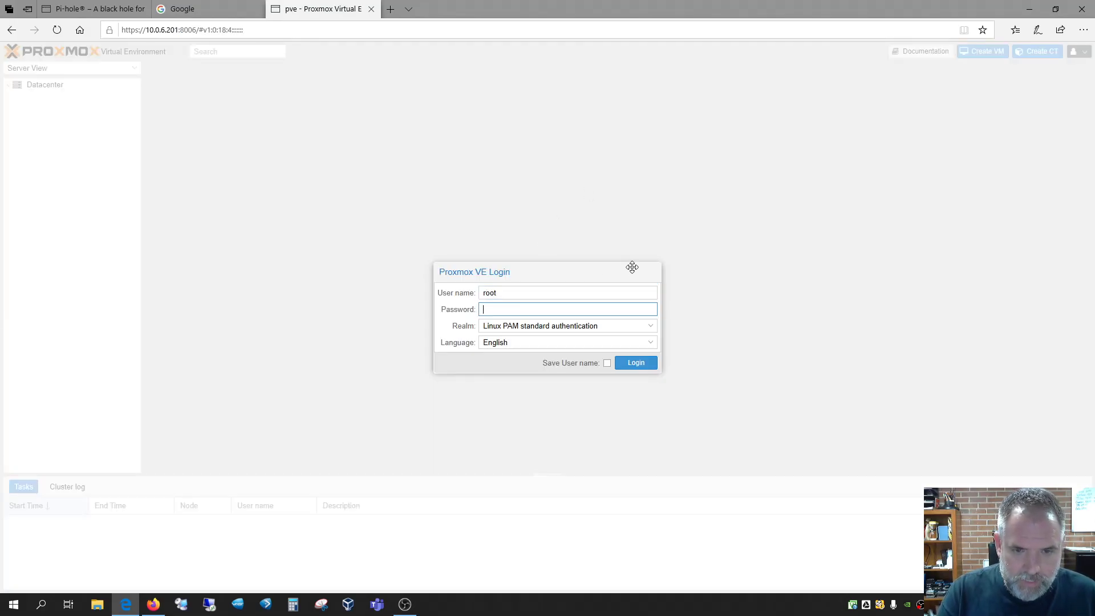
pyautogui.write('•••')
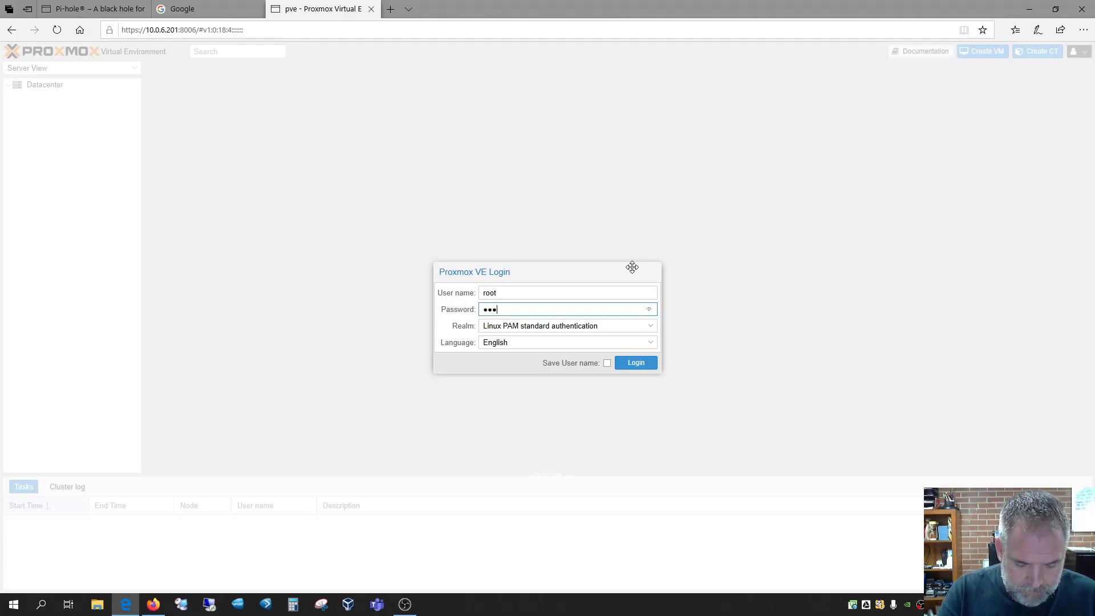
pyautogui.write('••••••••••••')
pyautogui.press('Return')
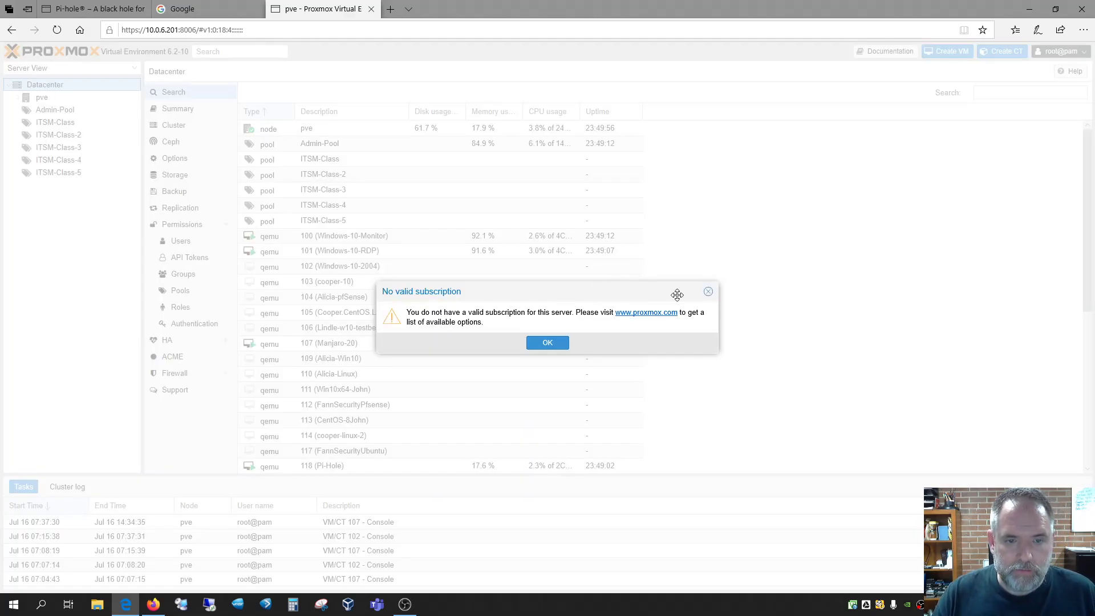
pyautogui.click(550, 343)
# Expand the pve node and show the summary of VM 118 (Pi-Hole)
pyautogui.click(15, 98)
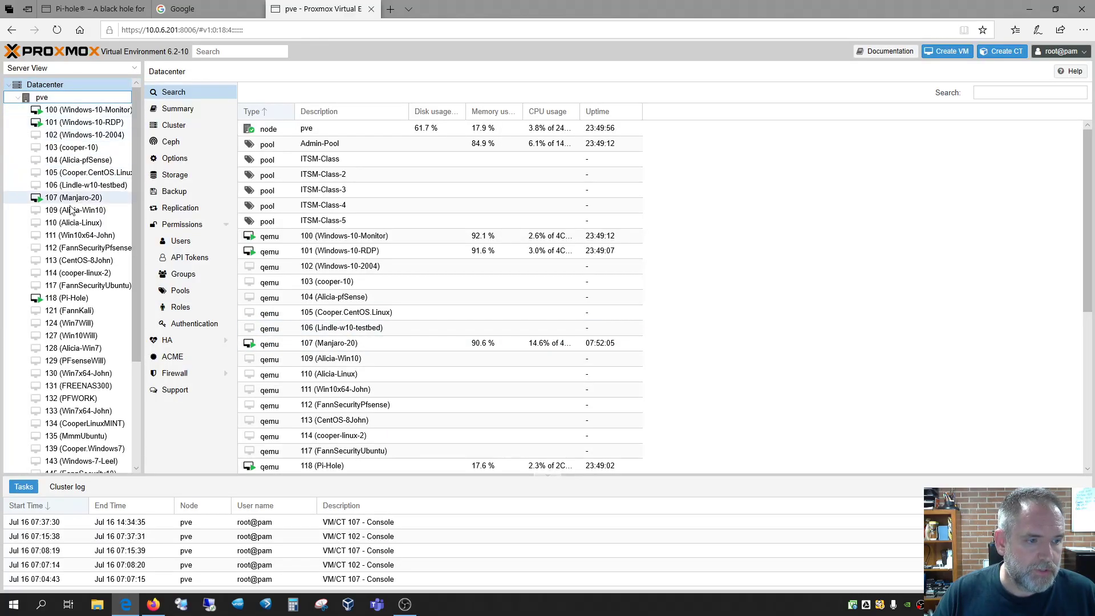
pyautogui.click(85, 299)
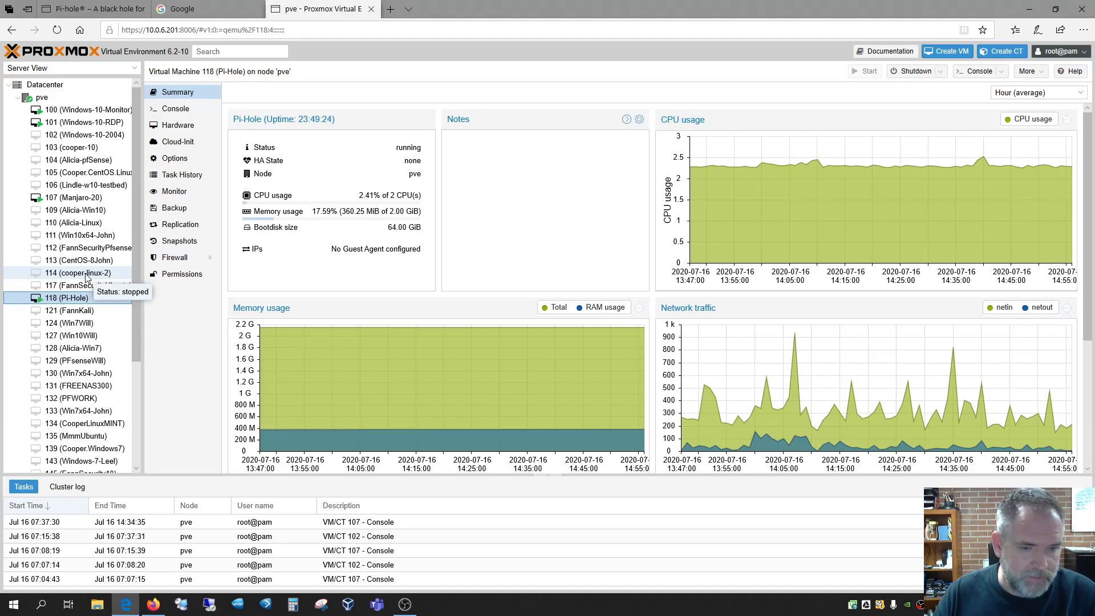
pyautogui.click(391, 10)
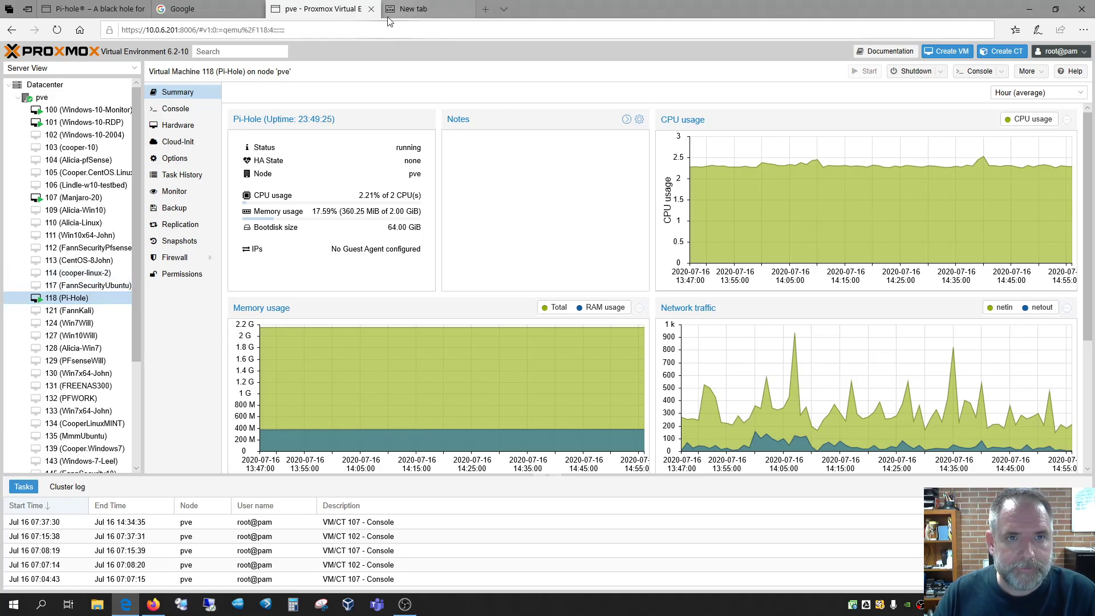
# Search Google for 'raspberry pi', open raspberrypi.org, then return to the VM 118 summary
pyautogui.click(232, 13)
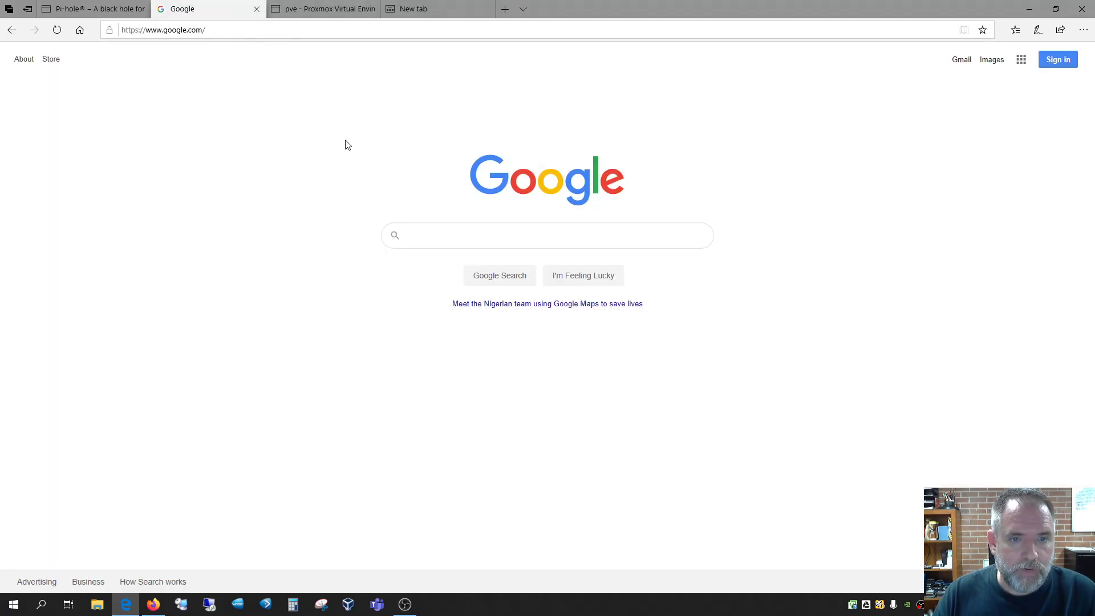
pyautogui.click(501, 234)
pyautogui.write('ra')
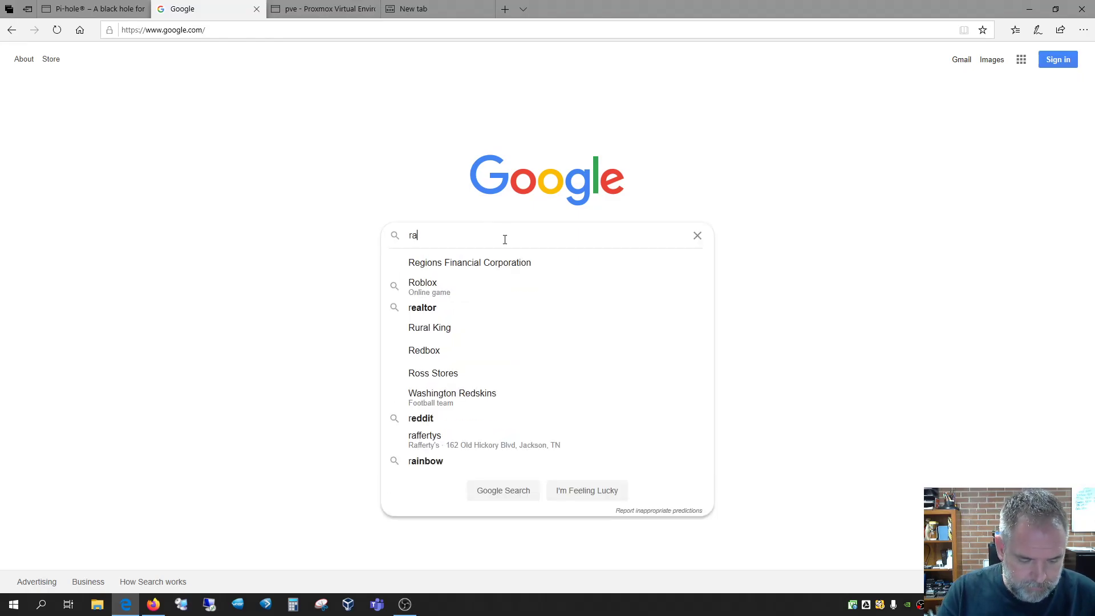
pyautogui.write('spberry ')
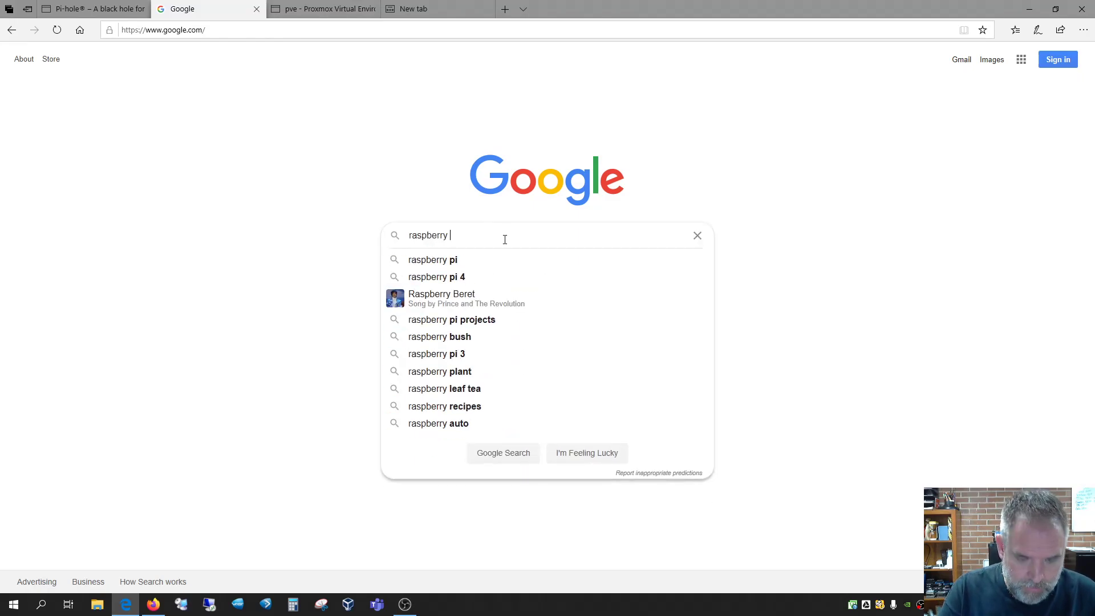
pyautogui.write('pi')
pyautogui.press('Return')
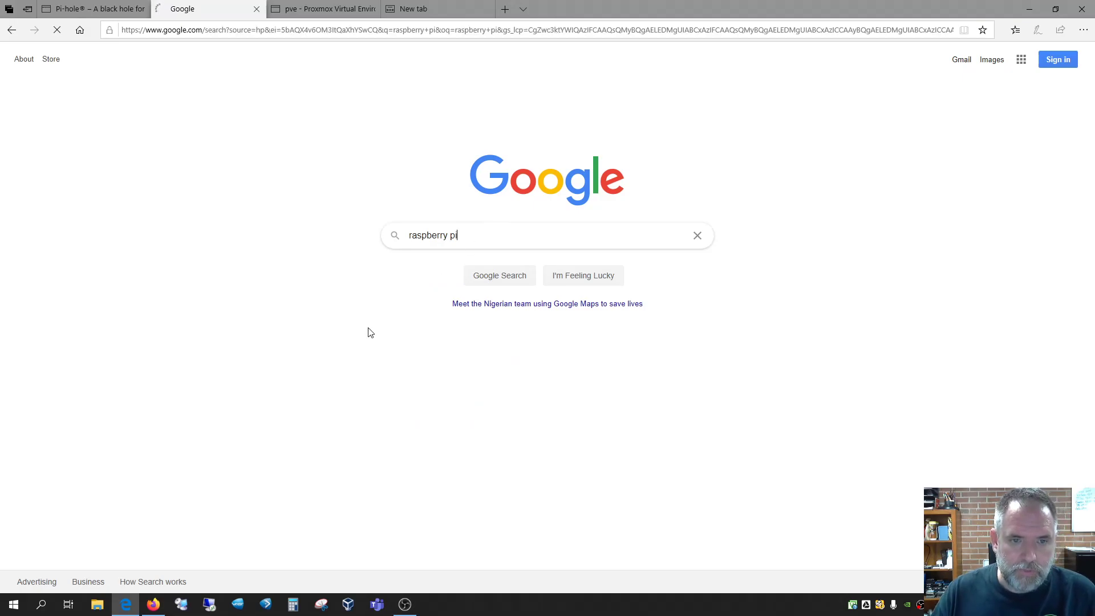
pyautogui.click(272, 165)
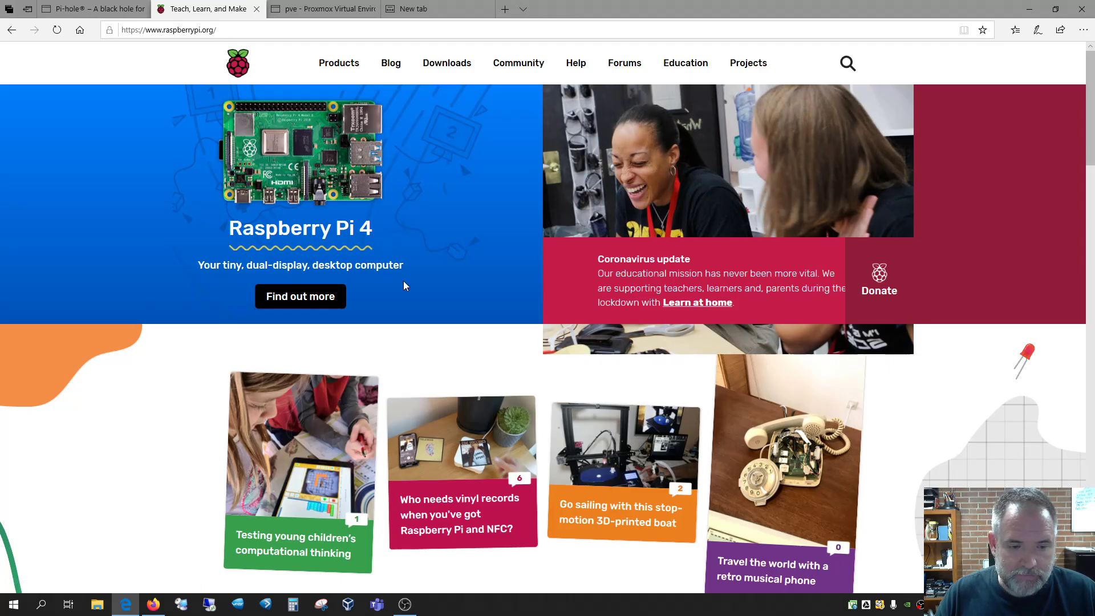
pyautogui.scroll(15, 383, 360)
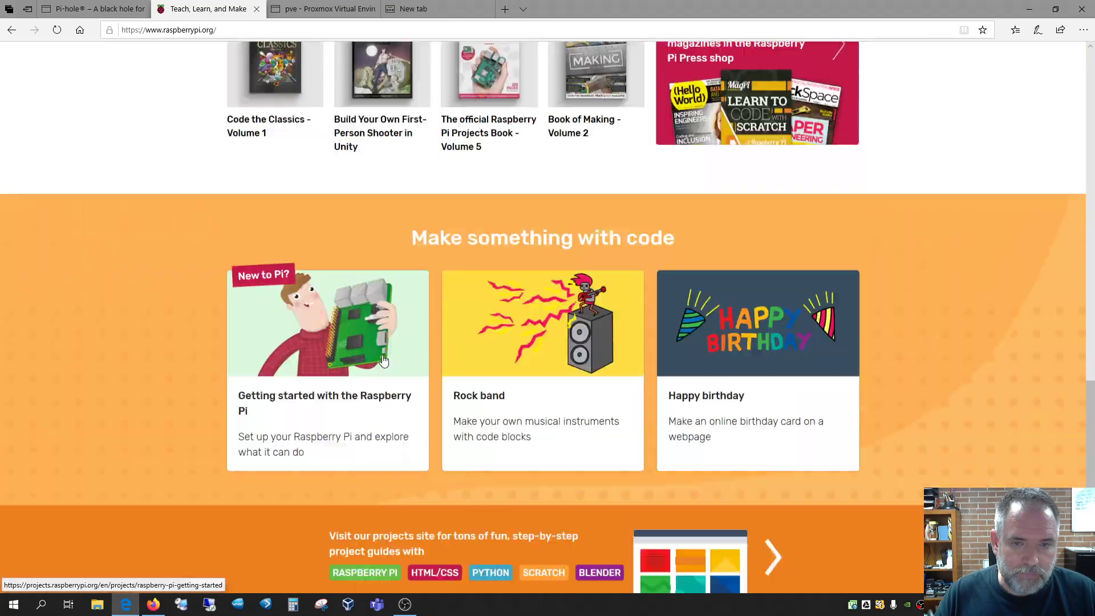
pyautogui.scroll(8, 383, 359)
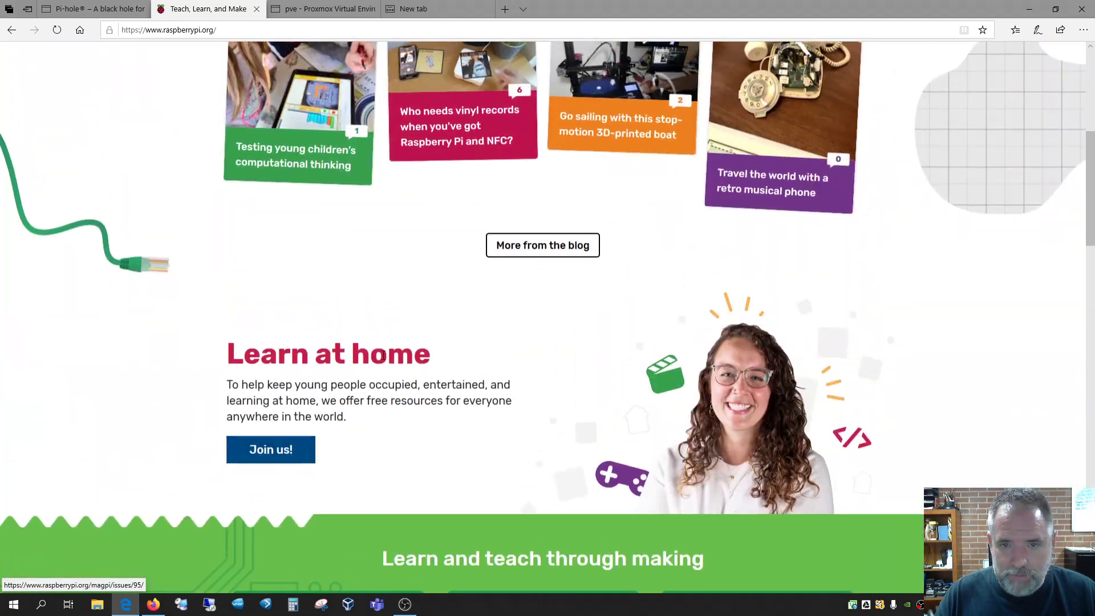
pyautogui.scroll(5, 407, 338)
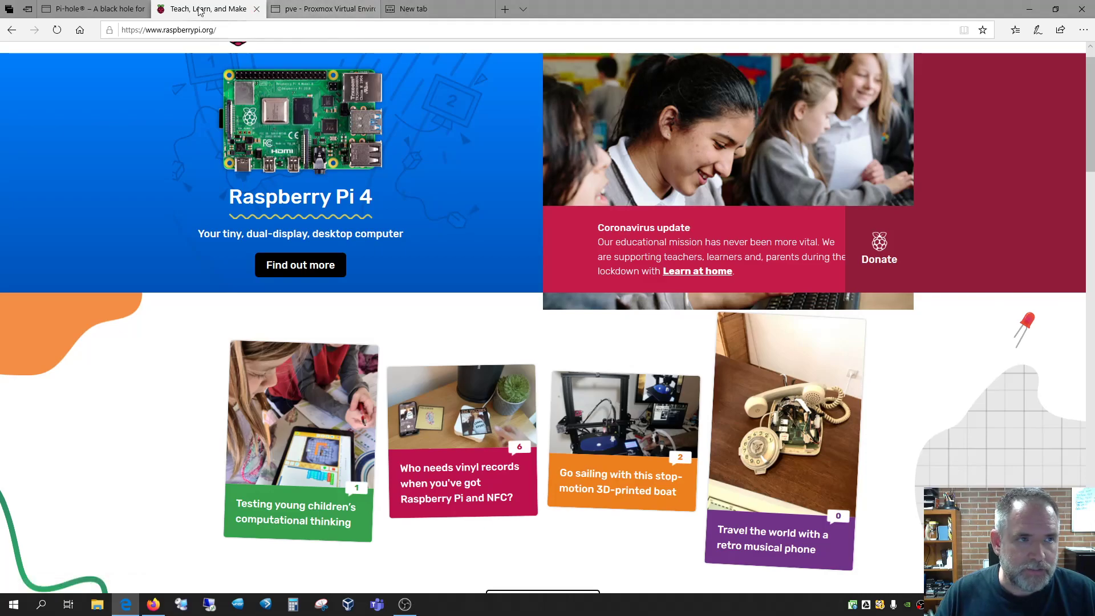
pyautogui.click(96, 6)
pyautogui.click(322, 9)
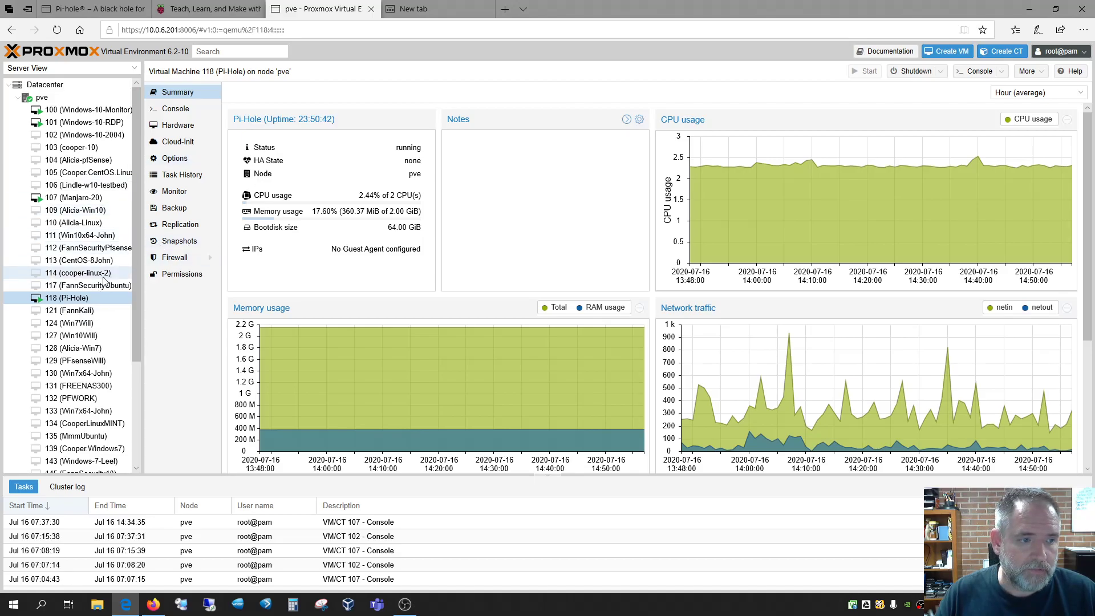
# Close the empty Edge tab and show the pve node's guest list with VM 118 running
pyautogui.click(199, 9)
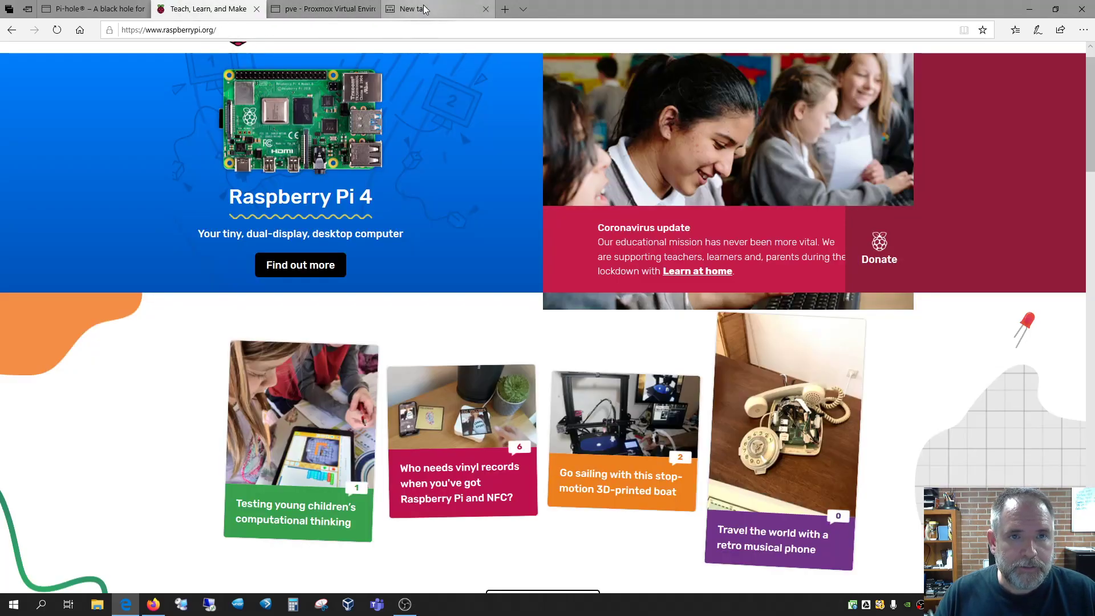
pyautogui.click(323, 9)
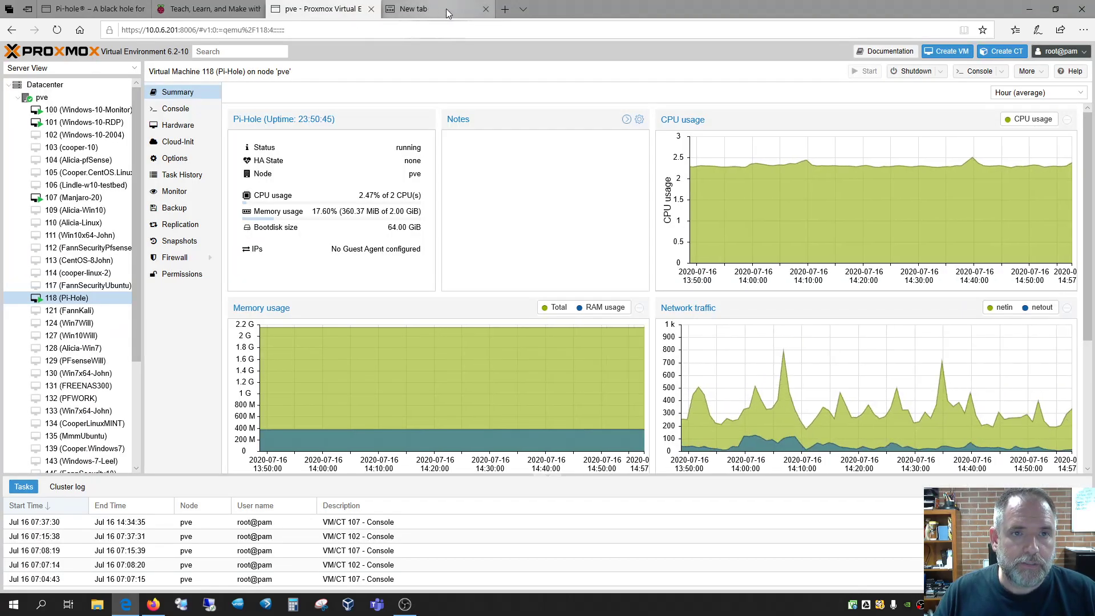
pyautogui.click(485, 9)
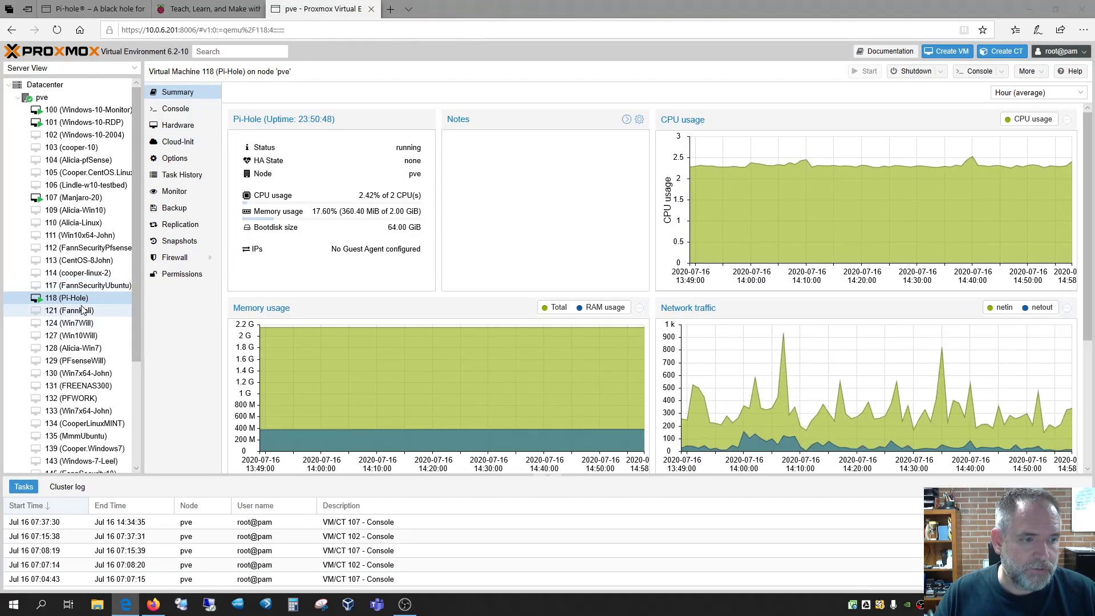
pyautogui.click(53, 100)
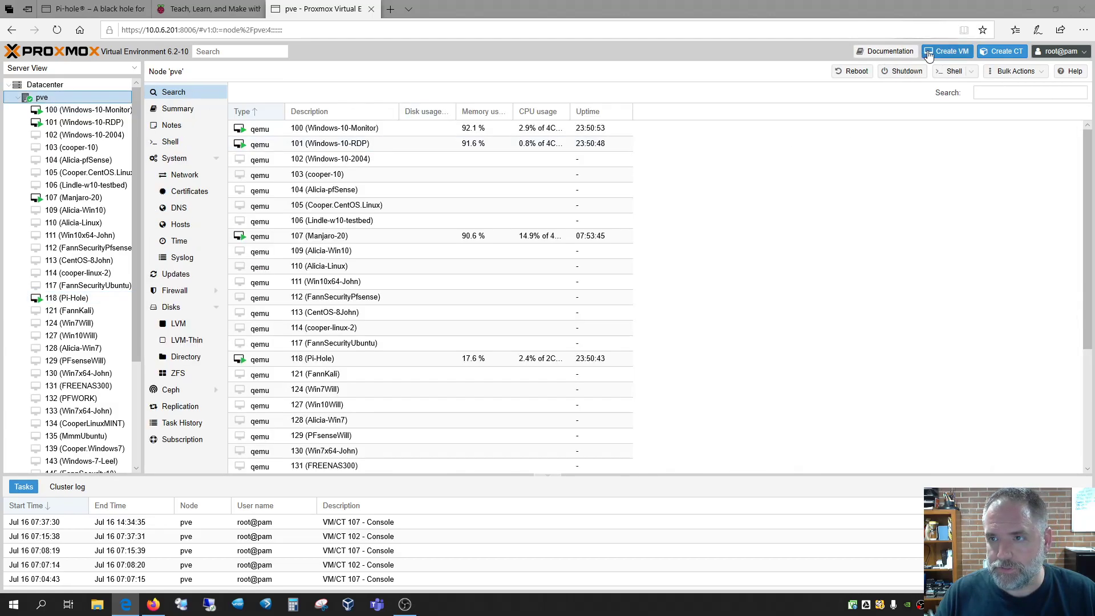
# Start VM 108 named 'pi-hole2' in Admin-Pool and advance to the OS step
pyautogui.click(949, 52)
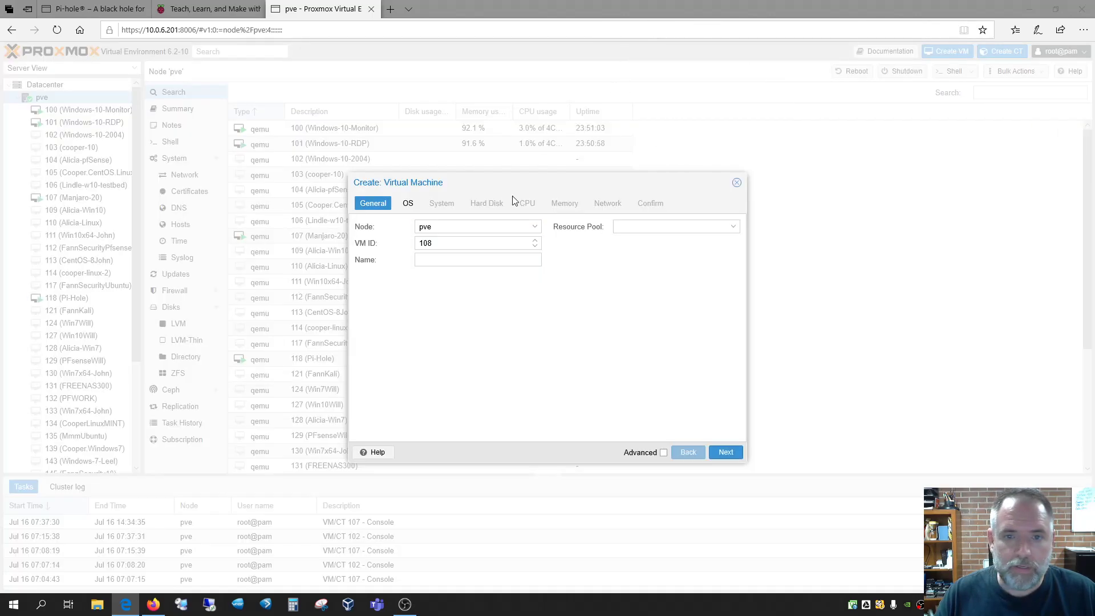
pyautogui.moveTo(523, 183); pyautogui.dragTo(507, 130)
pyautogui.click(423, 206)
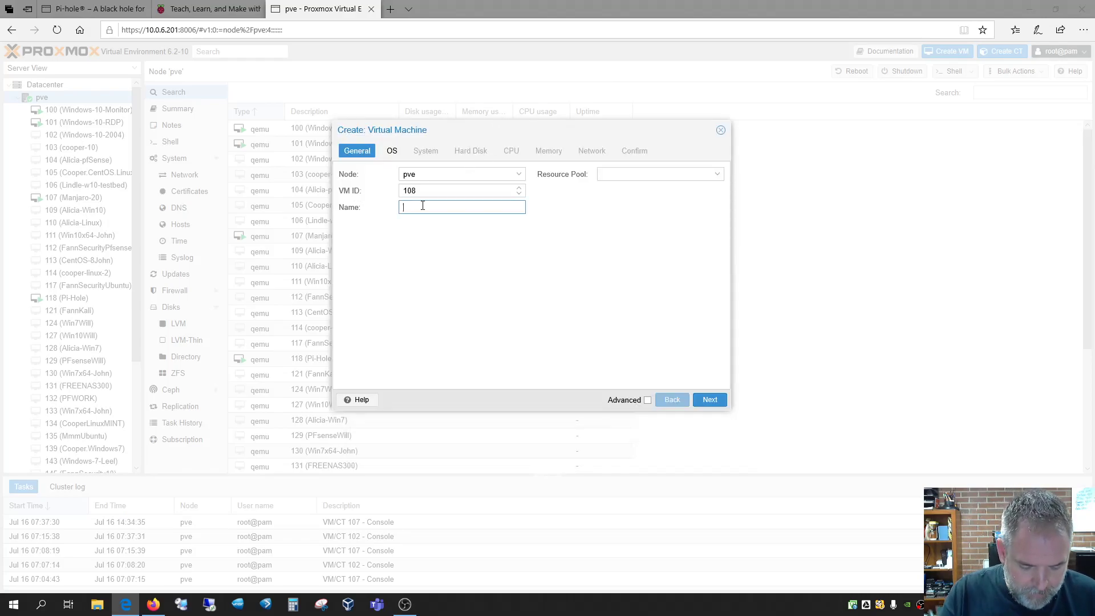
pyautogui.write('pi-hole2')
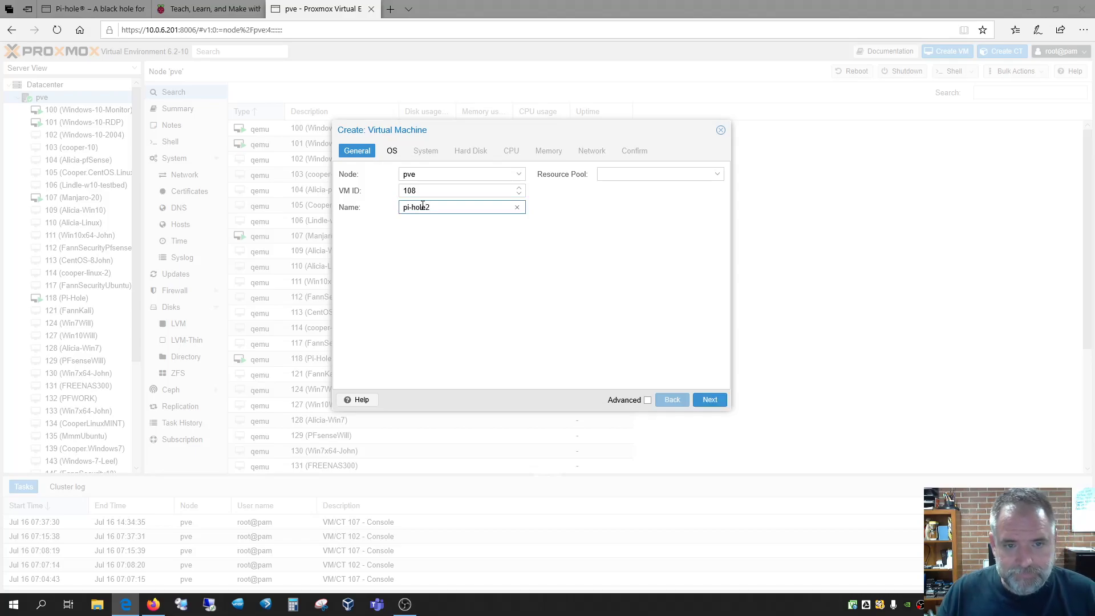
pyautogui.click(711, 179)
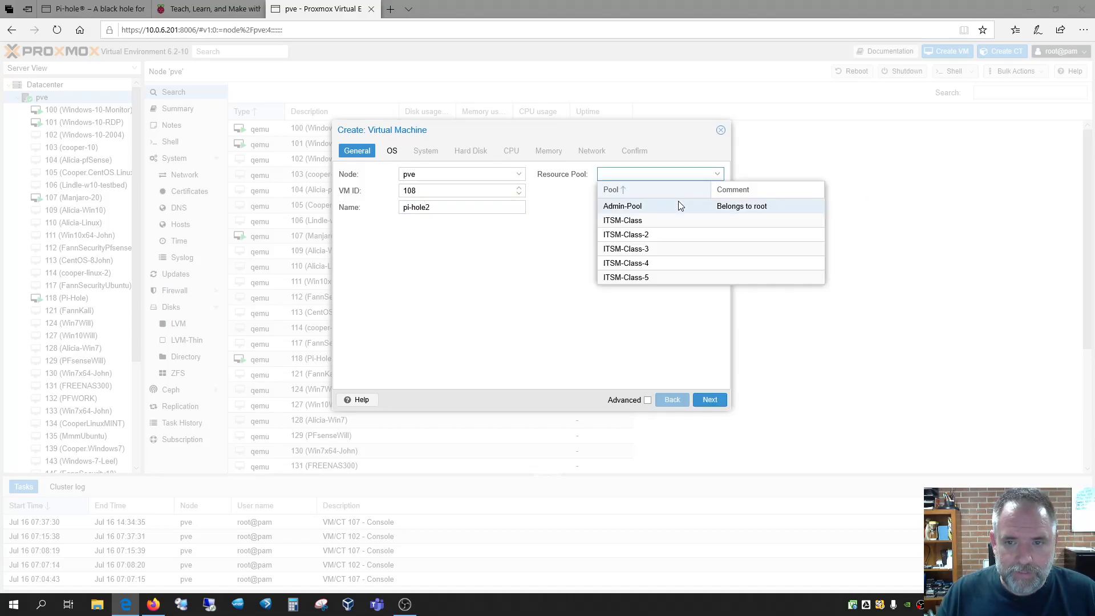
pyautogui.click(684, 204)
pyautogui.click(487, 318)
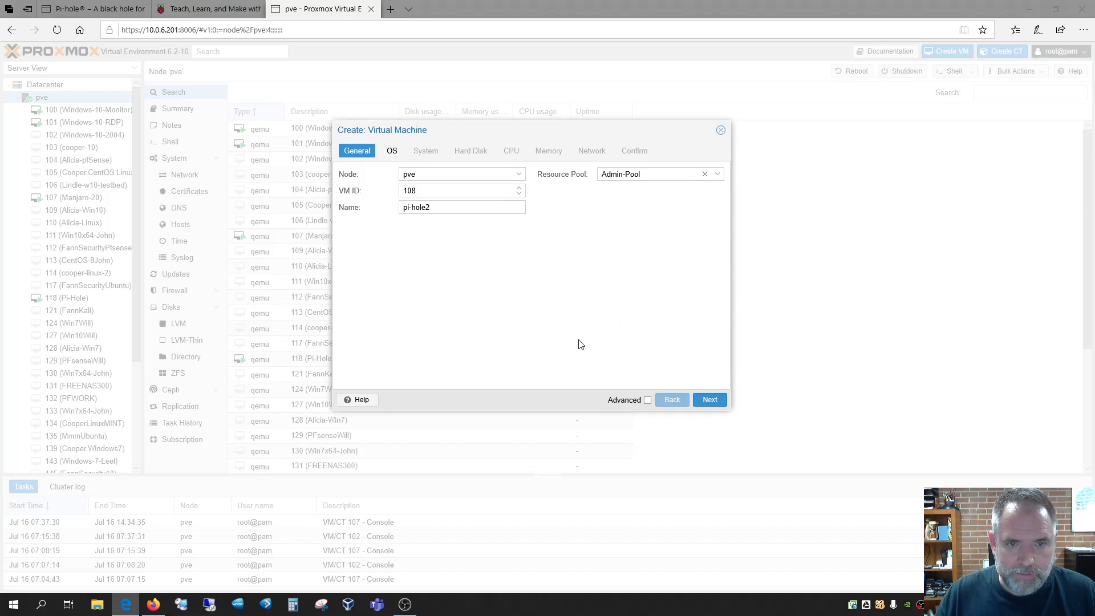
pyautogui.click(707, 399)
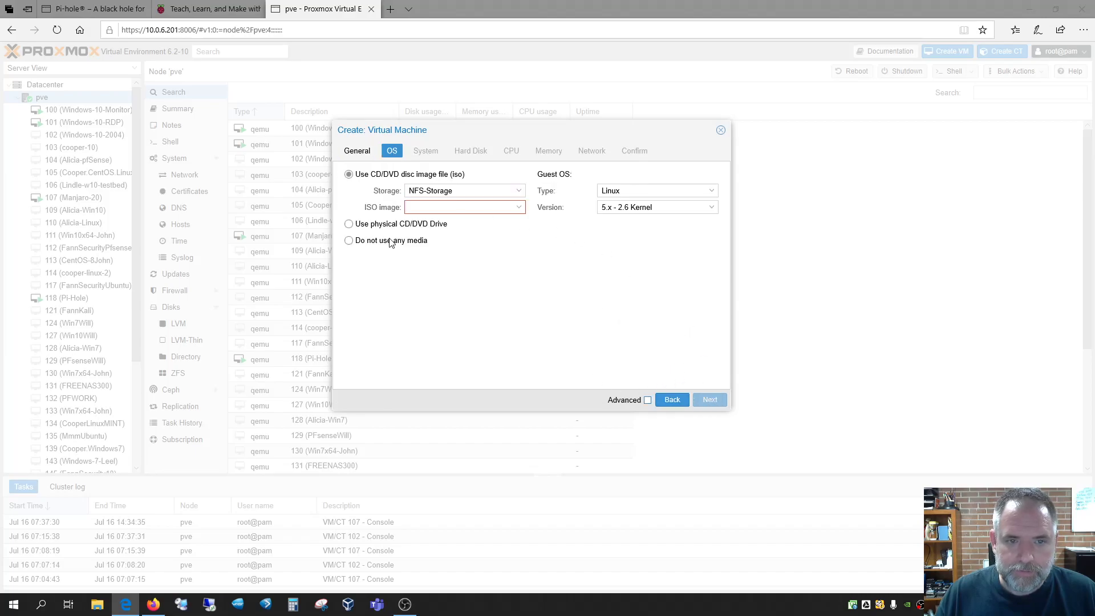
# Use debian-9.4.0-amd64-netinst.iso from local storage as the install image and continue
pyautogui.click(456, 191)
pyautogui.click(447, 235)
pyautogui.click(455, 205)
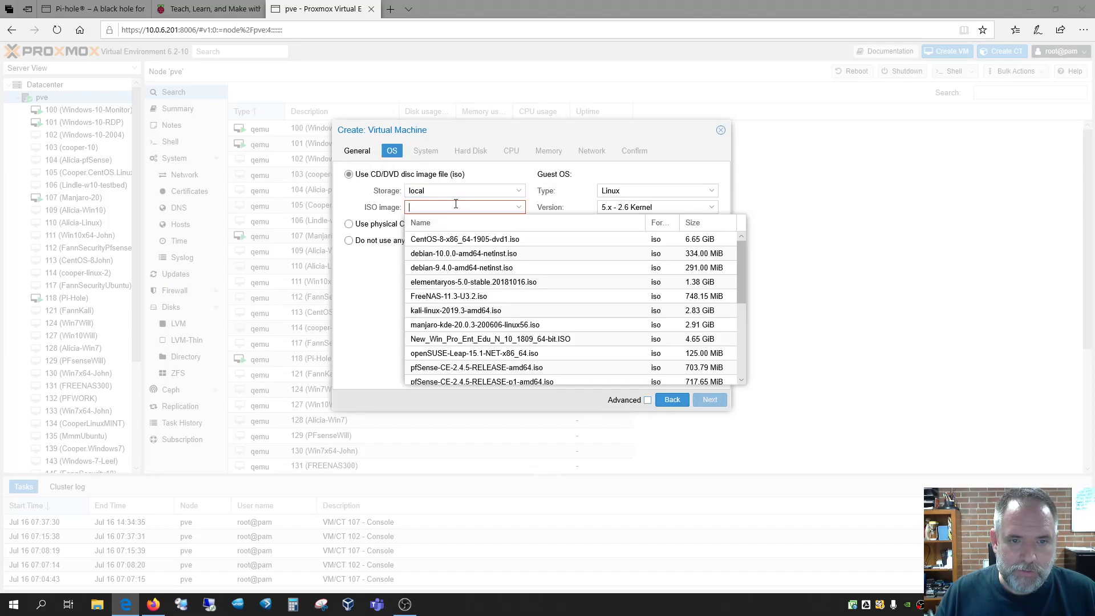
pyautogui.click(451, 270)
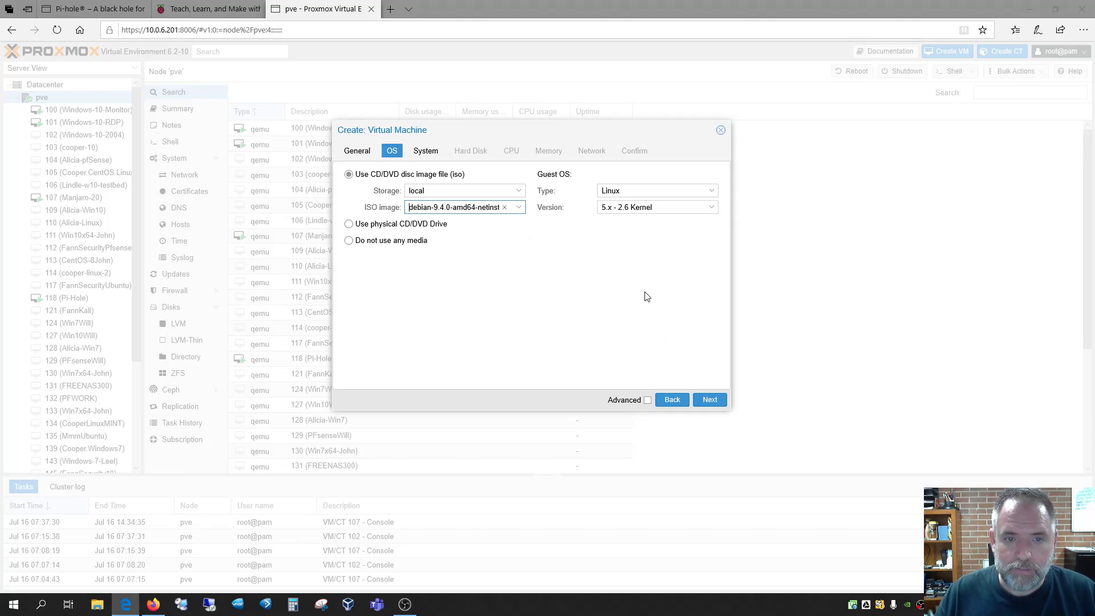
pyautogui.click(710, 401)
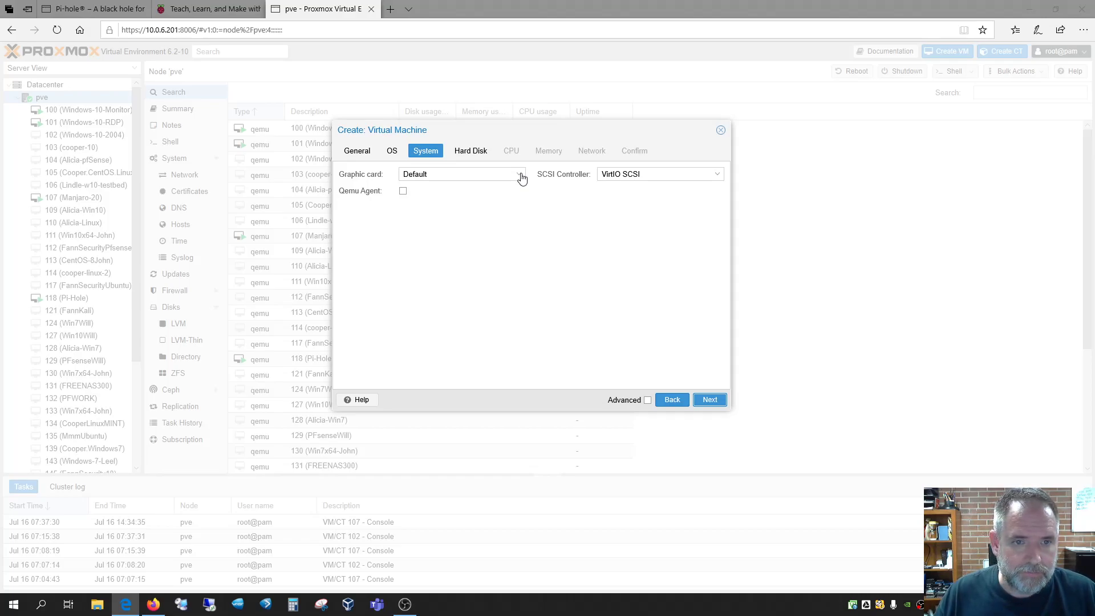
# Keep default system settings, 32 GiB disk and one core, then switch to raspberrypi.org
pyautogui.click(709, 400)
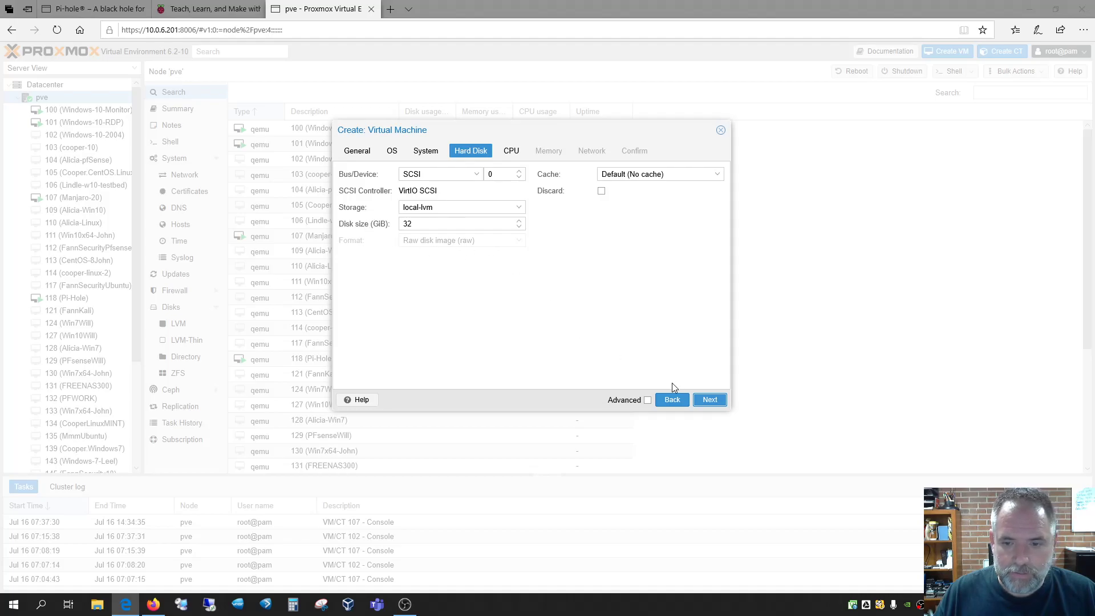
pyautogui.click(709, 400)
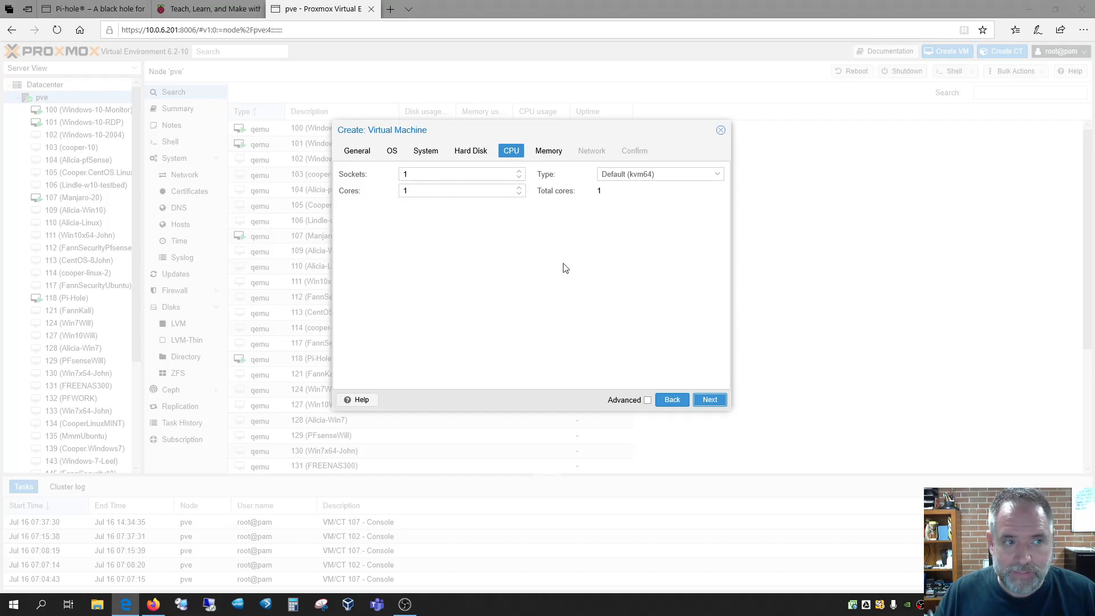
pyautogui.click(709, 401)
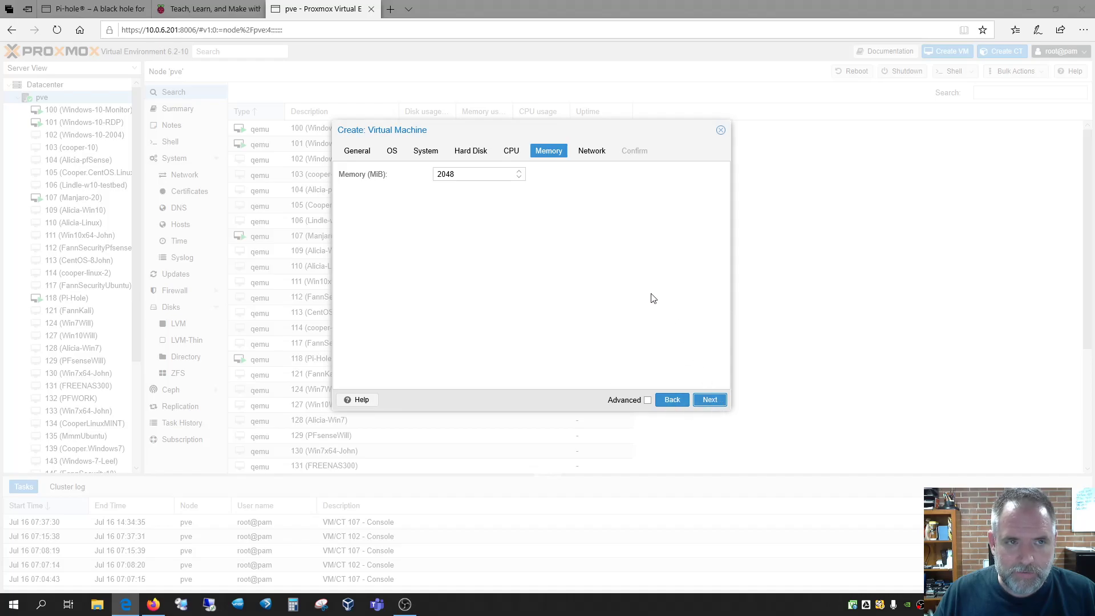
pyautogui.click(191, 8)
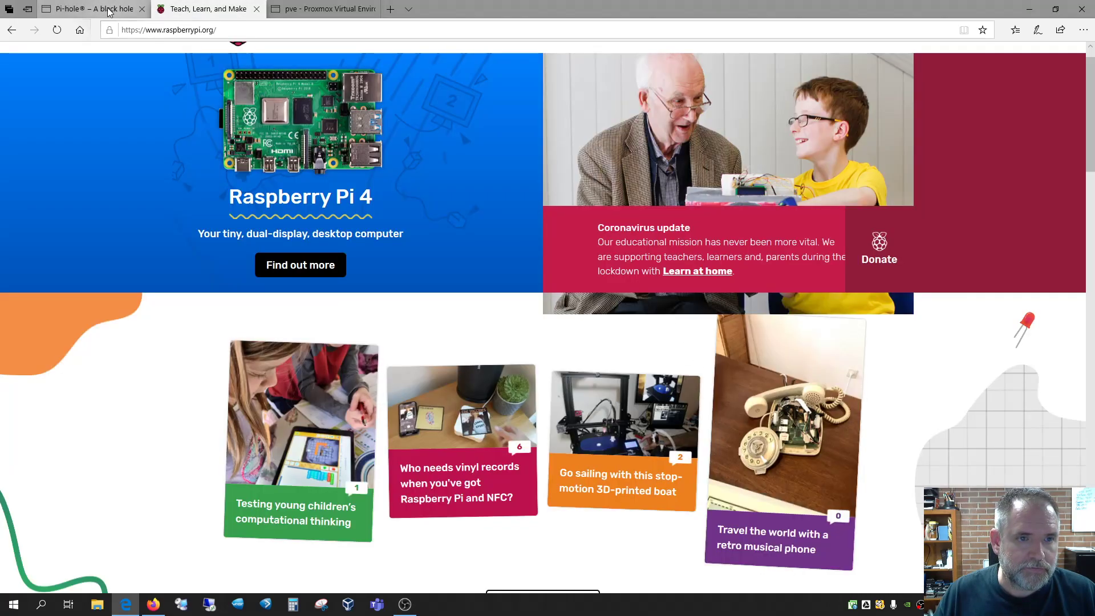
# Load the existing Pi-hole page at 10.0.6.2 in a new Edge tab
pyautogui.click(97, 8)
pyautogui.click(245, 9)
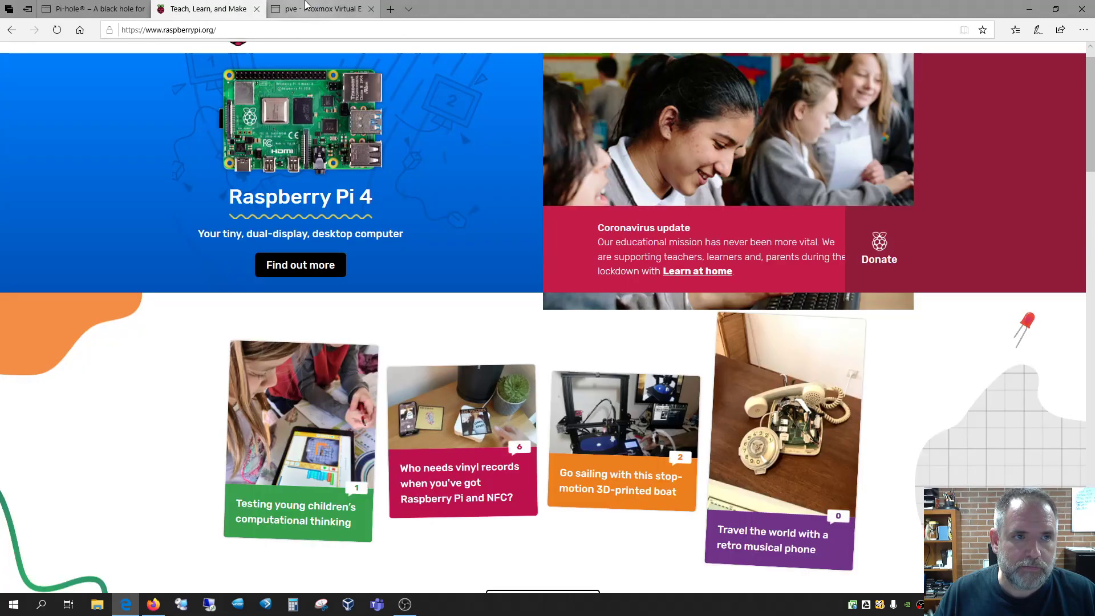
pyautogui.click(323, 9)
pyautogui.click(391, 9)
pyautogui.write('10.0')
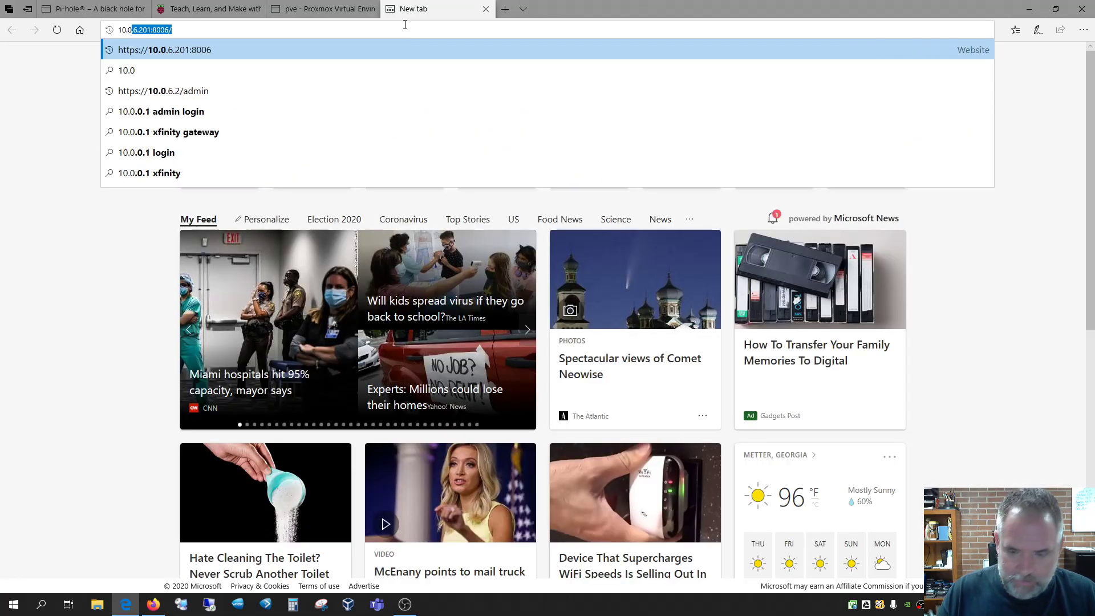
pyautogui.write('.6.20')
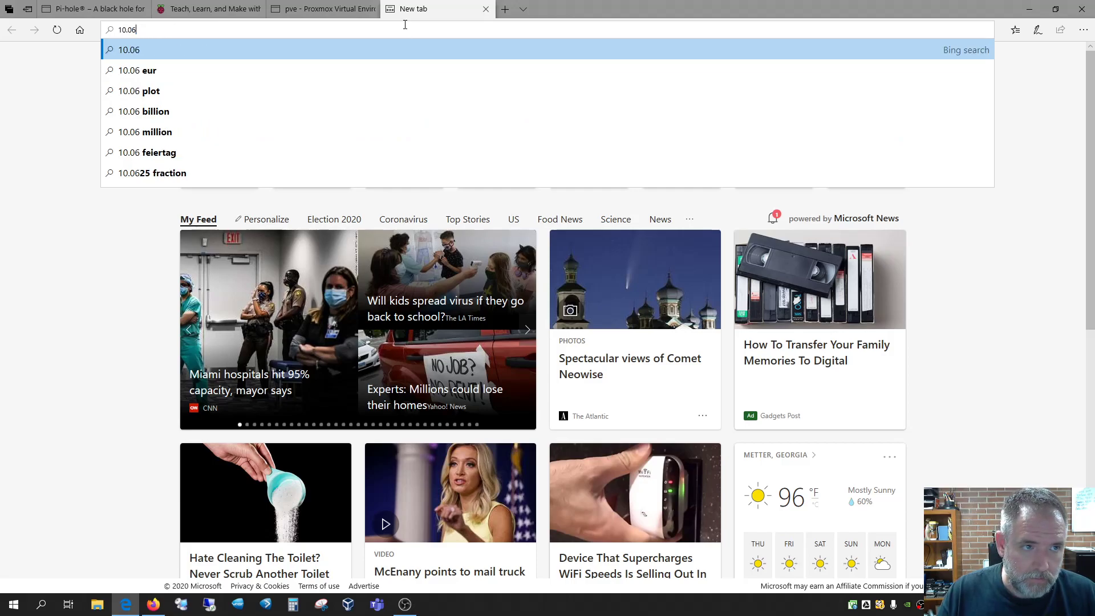
pyautogui.press('BackSpace')
pyautogui.write('.')
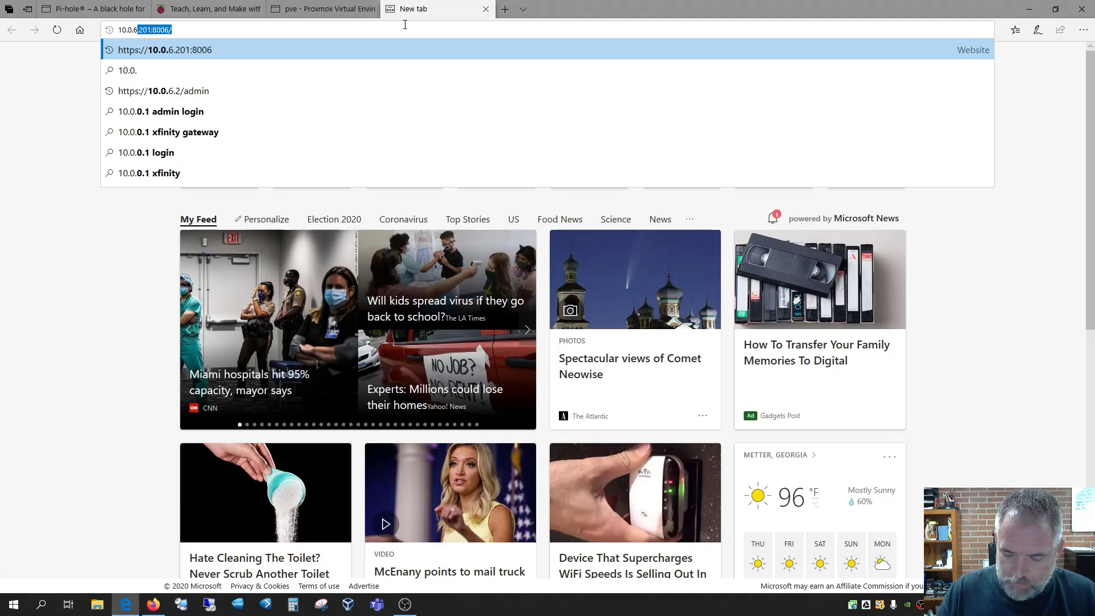
pyautogui.write('6.2')
pyautogui.press('Delete')
pyautogui.press('Return')
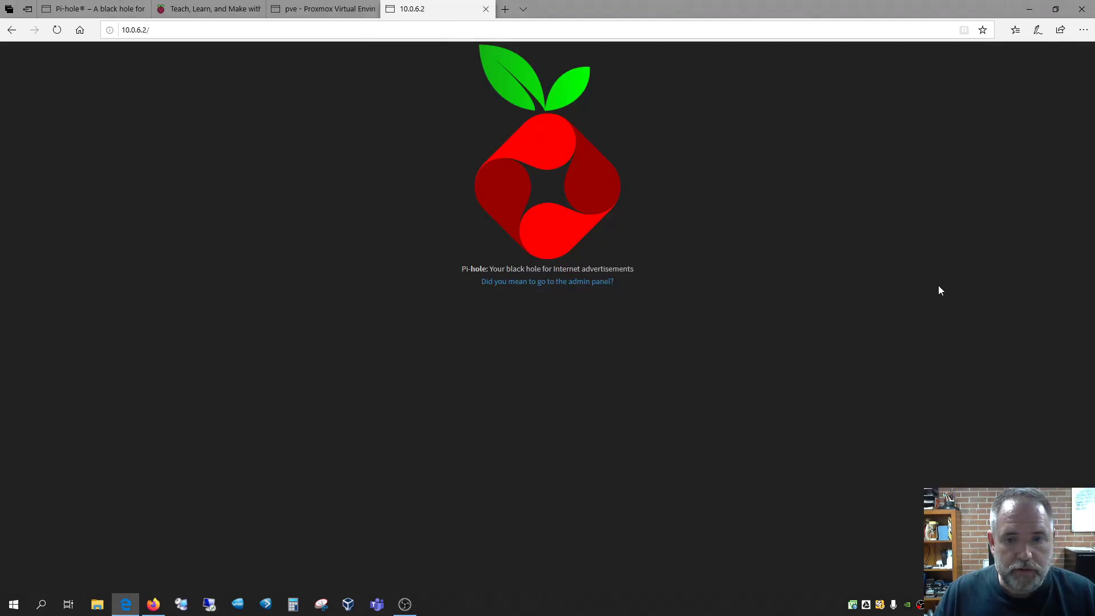
# Open the Pi-hole admin panel and log in with the admin password to reach the dashboard
pyautogui.click(560, 282)
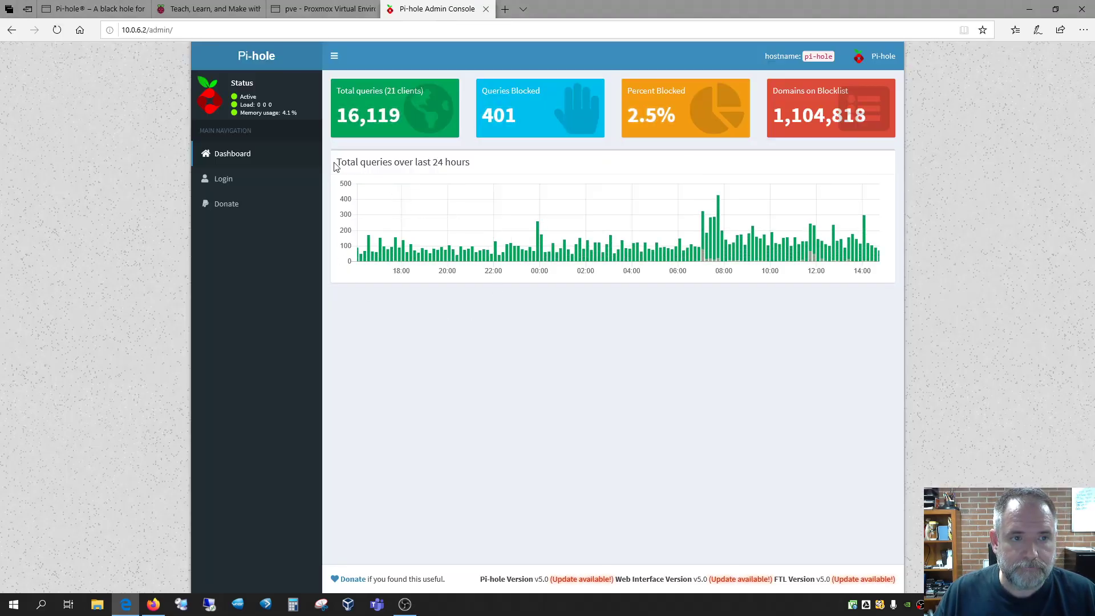
pyautogui.click(212, 179)
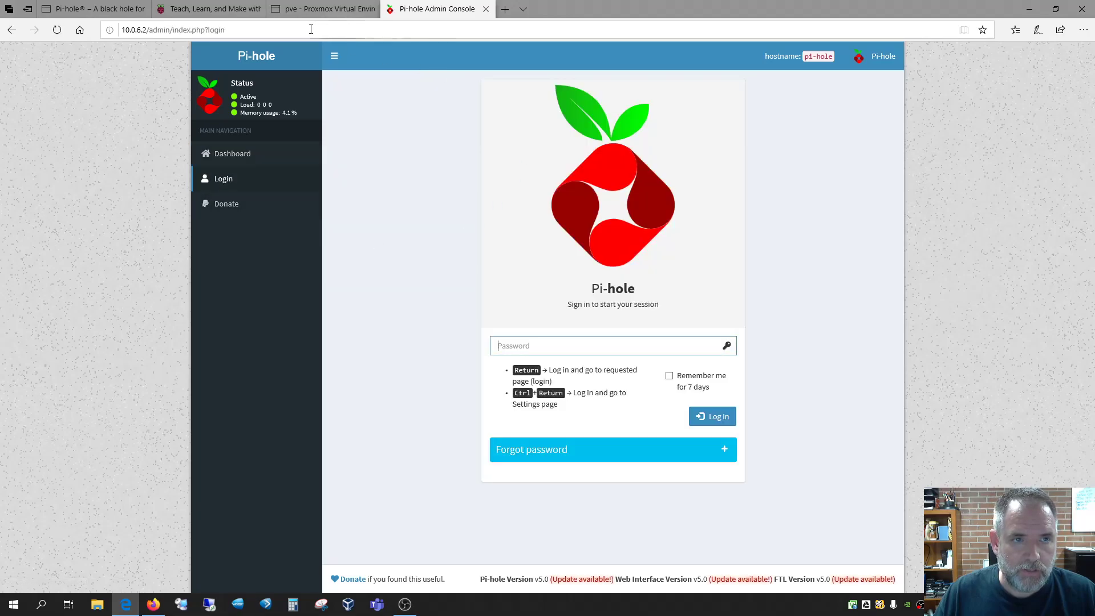
pyautogui.click(94, 8)
pyautogui.hotkey('ctrl', 'Tab')
pyautogui.hotkey('ctrl', 'Tab')
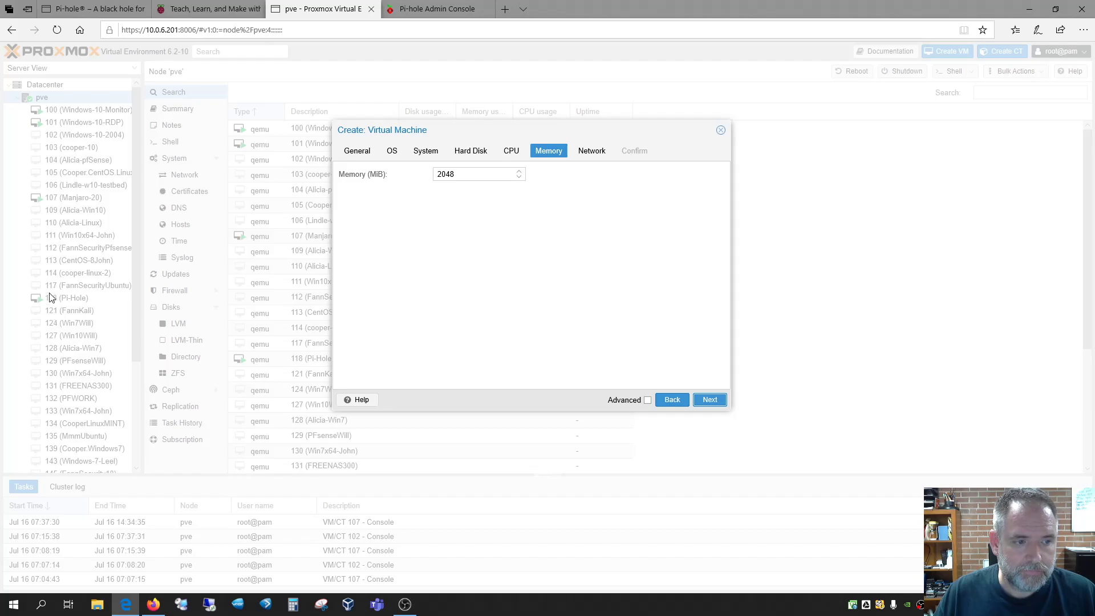
pyautogui.click(434, 10)
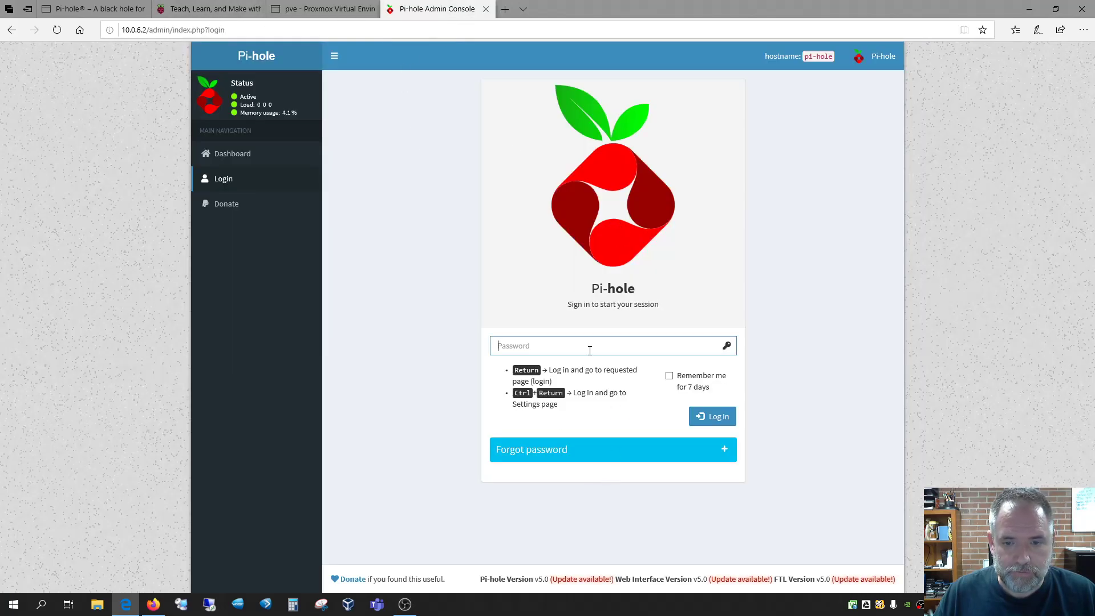
pyautogui.write('p•••••••')
pyautogui.press('Return')
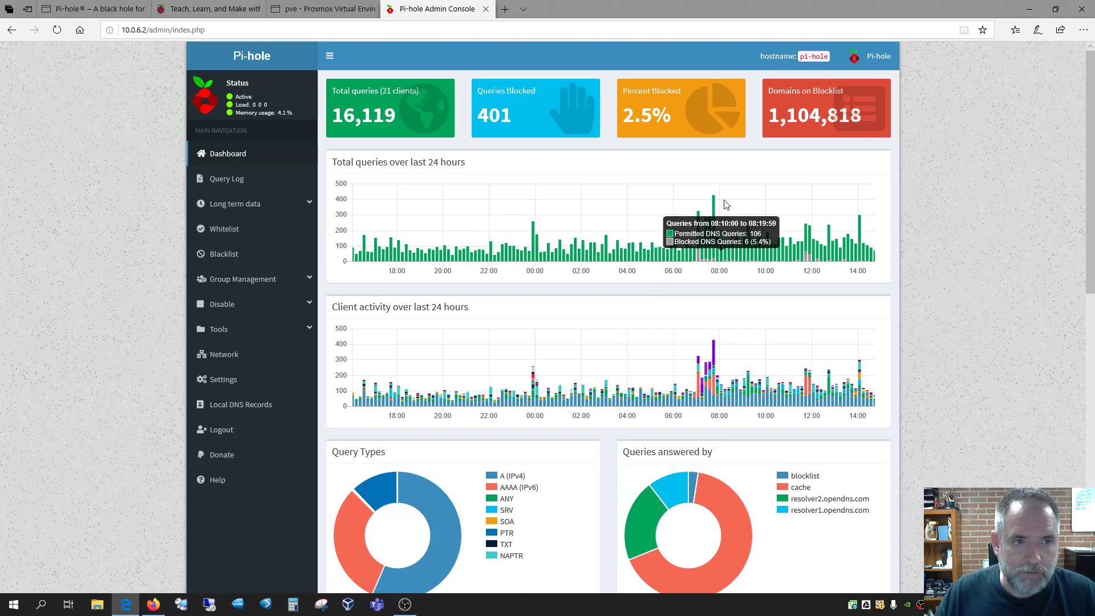
pyautogui.click(323, 8)
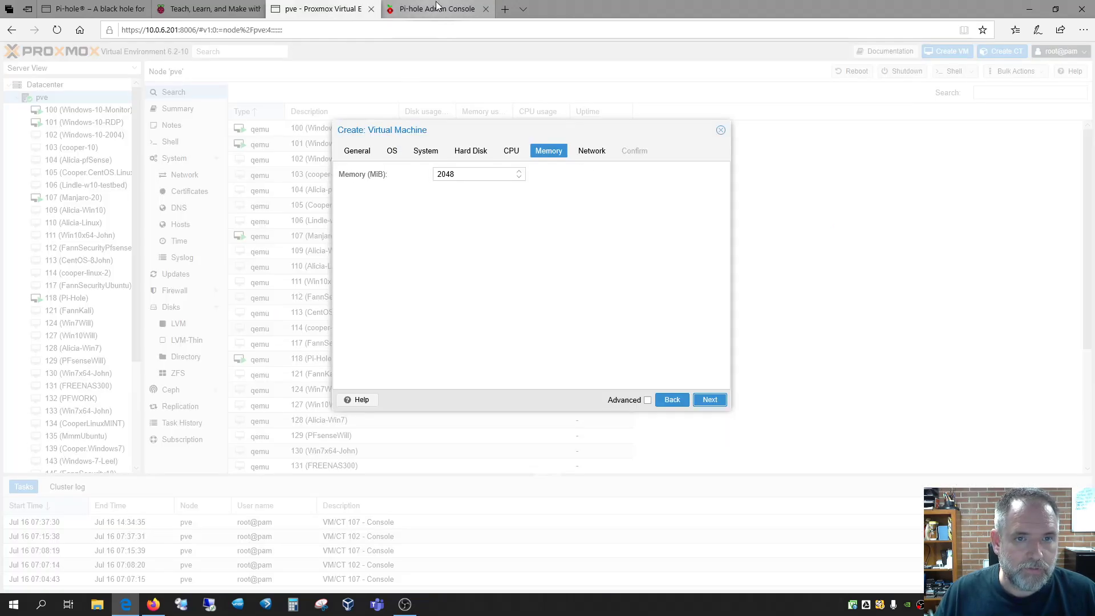
pyautogui.click(438, 7)
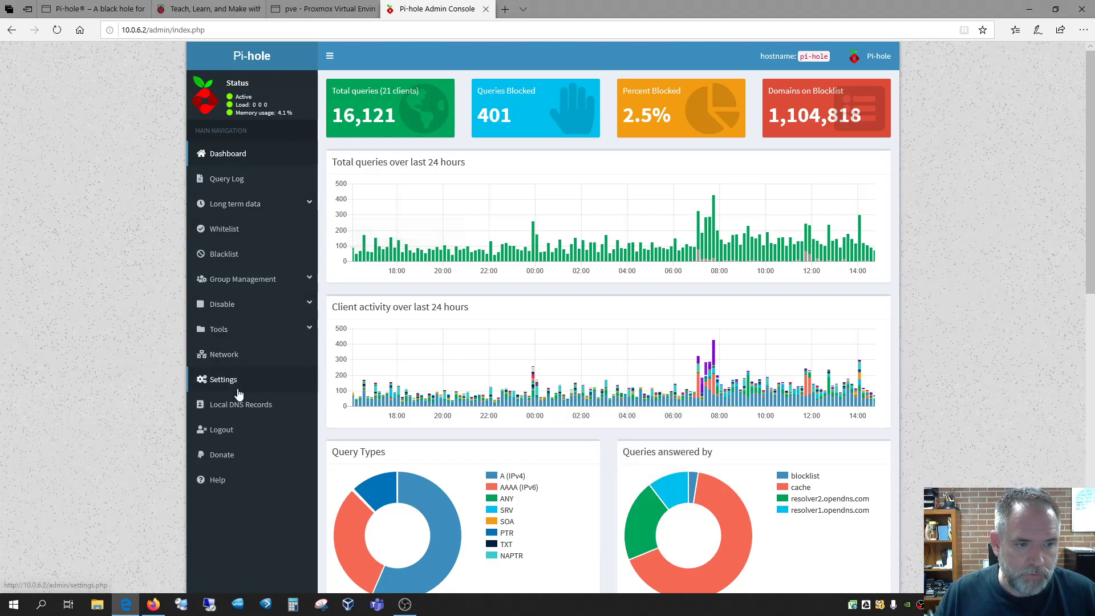
# Run Update Gravity from Settings > Tools, which reports this browser isn't supported
pyautogui.click(220, 379)
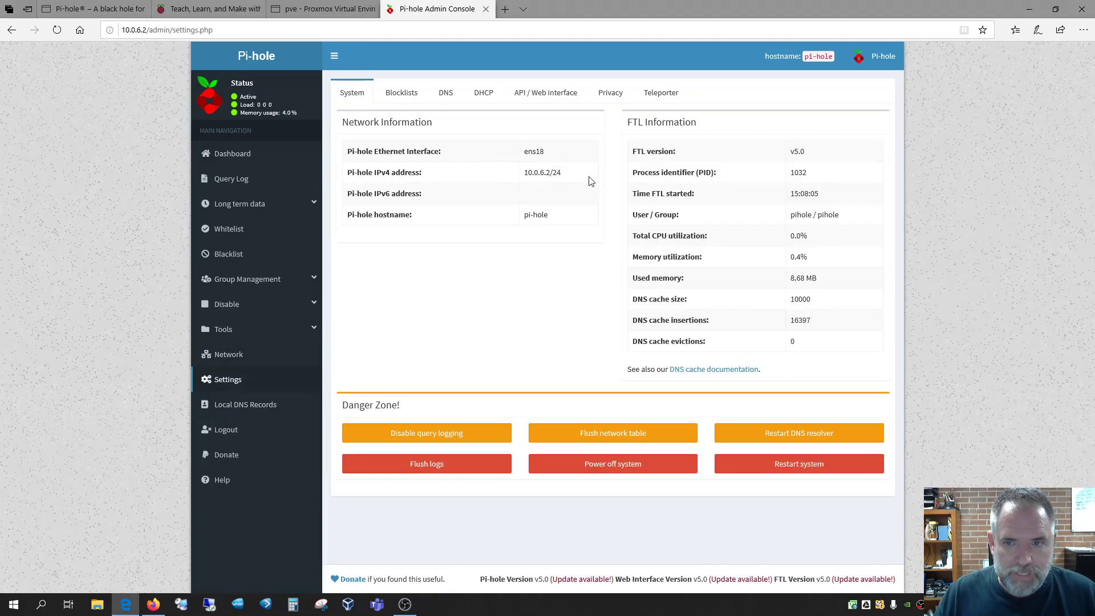
pyautogui.click(218, 331)
pyautogui.click(243, 352)
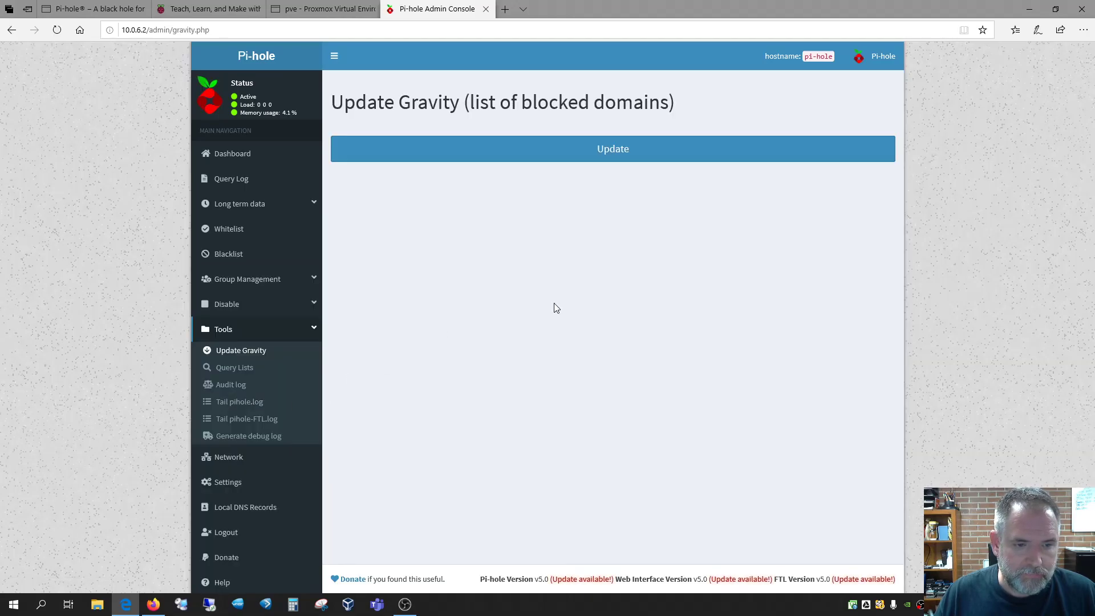
pyautogui.click(630, 146)
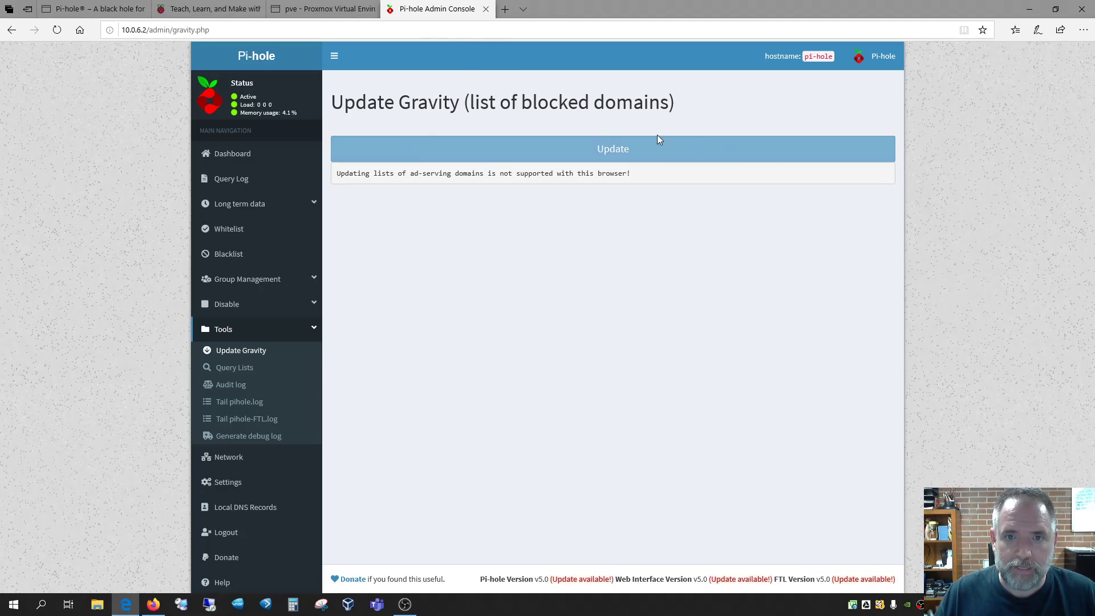
# Change the pi-hole2 VM's memory from 2048 to 1024 MiB
pyautogui.click(323, 10)
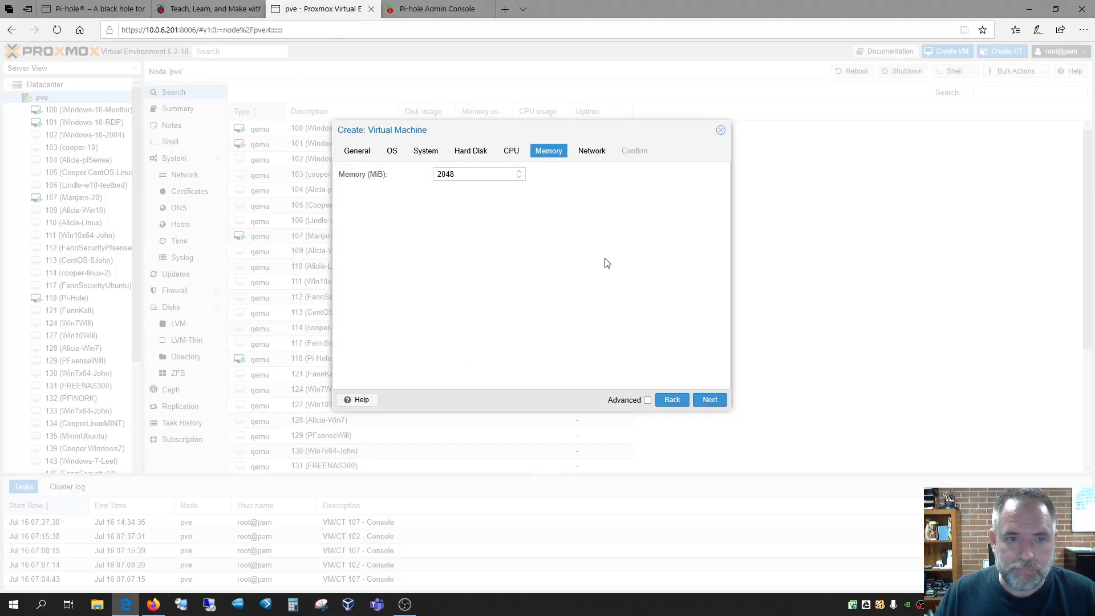
pyautogui.moveTo(505, 174); pyautogui.dragTo(430, 181)
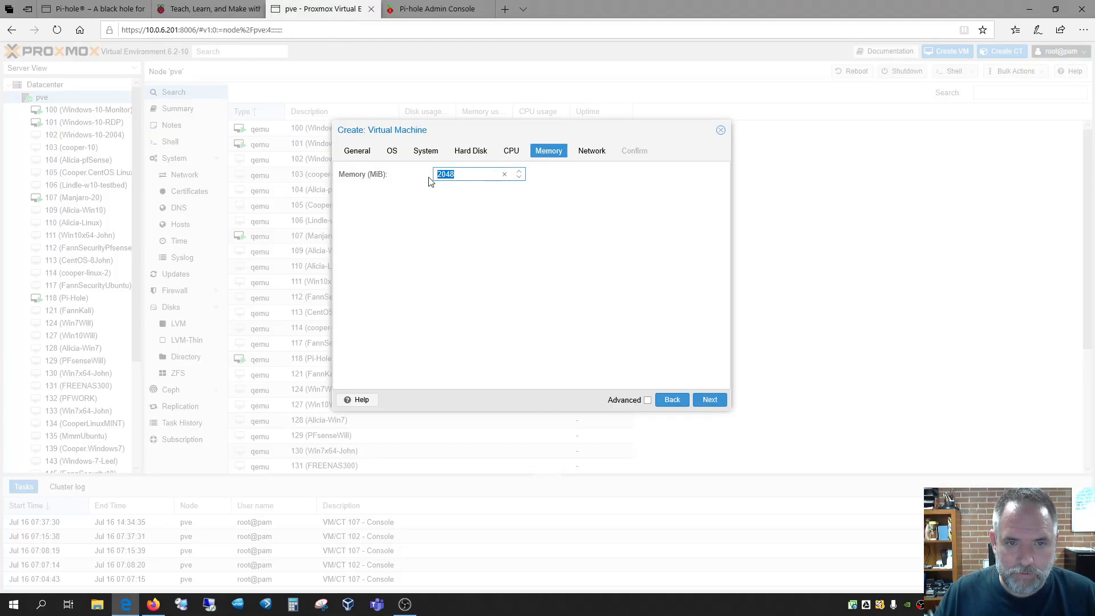
pyautogui.write('1024')
pyautogui.click(525, 212)
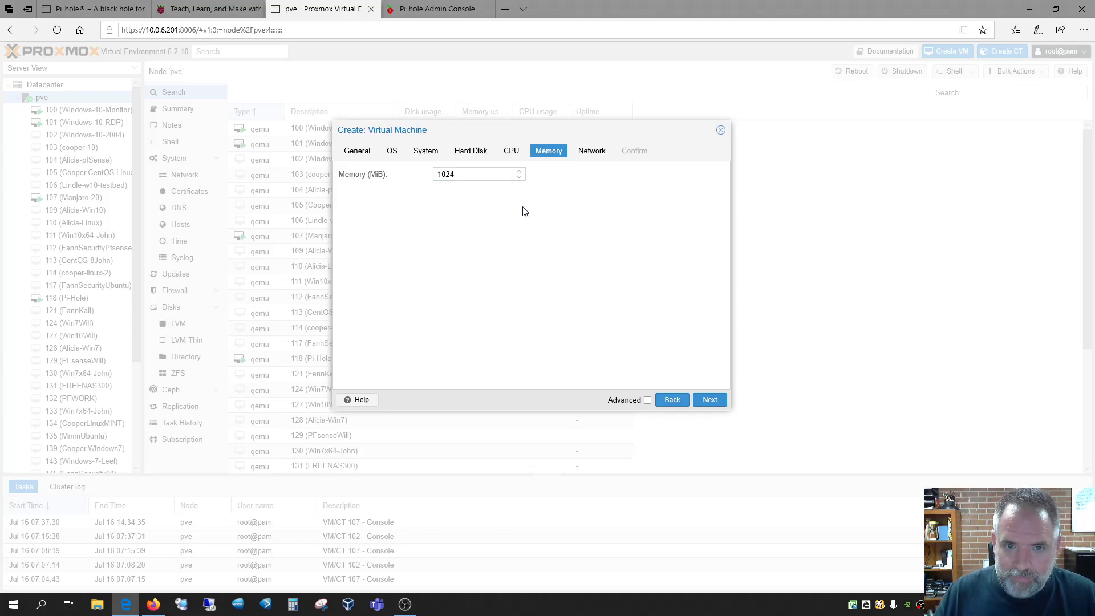
pyautogui.click(713, 400)
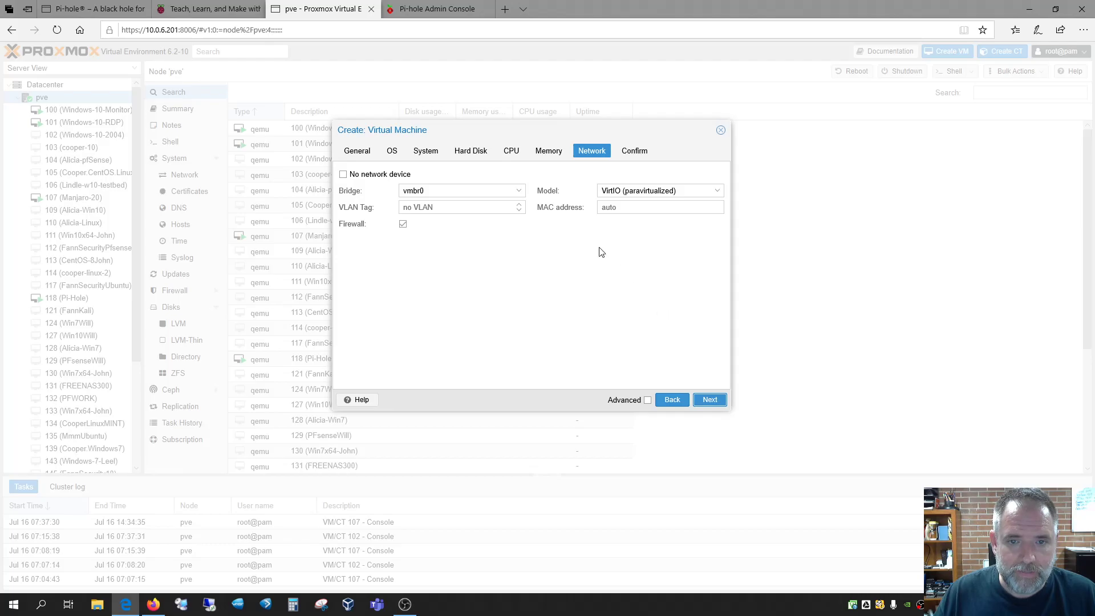
# Put the VM's network on bridge vmbr2 and reach the Confirm summary
pyautogui.click(519, 192)
pyautogui.click(497, 253)
pyautogui.click(540, 262)
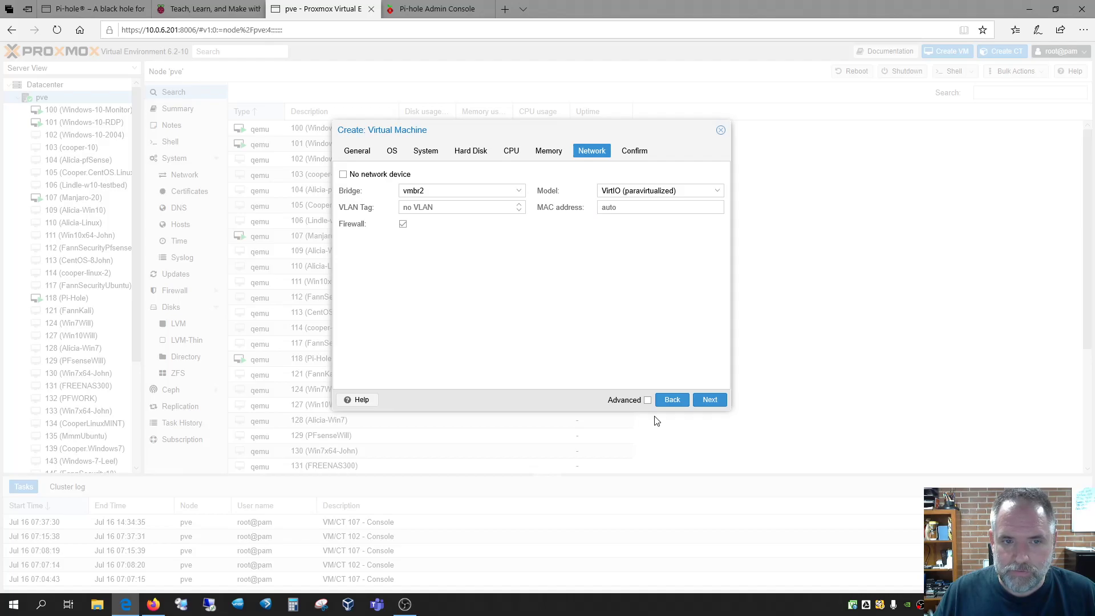
pyautogui.click(711, 401)
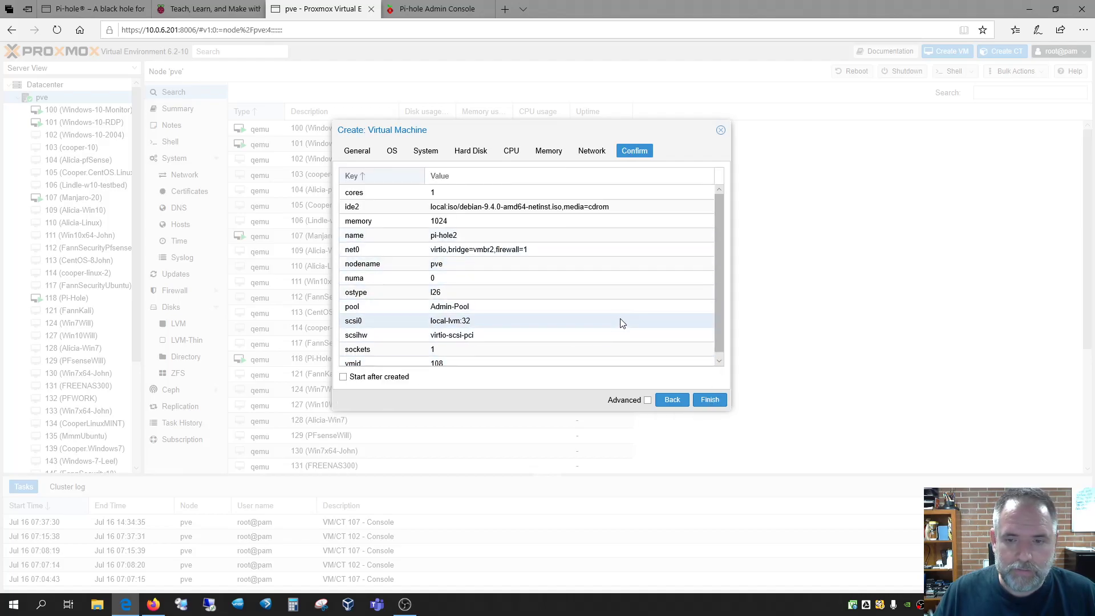
pyautogui.scroll(-1, 622, 324)
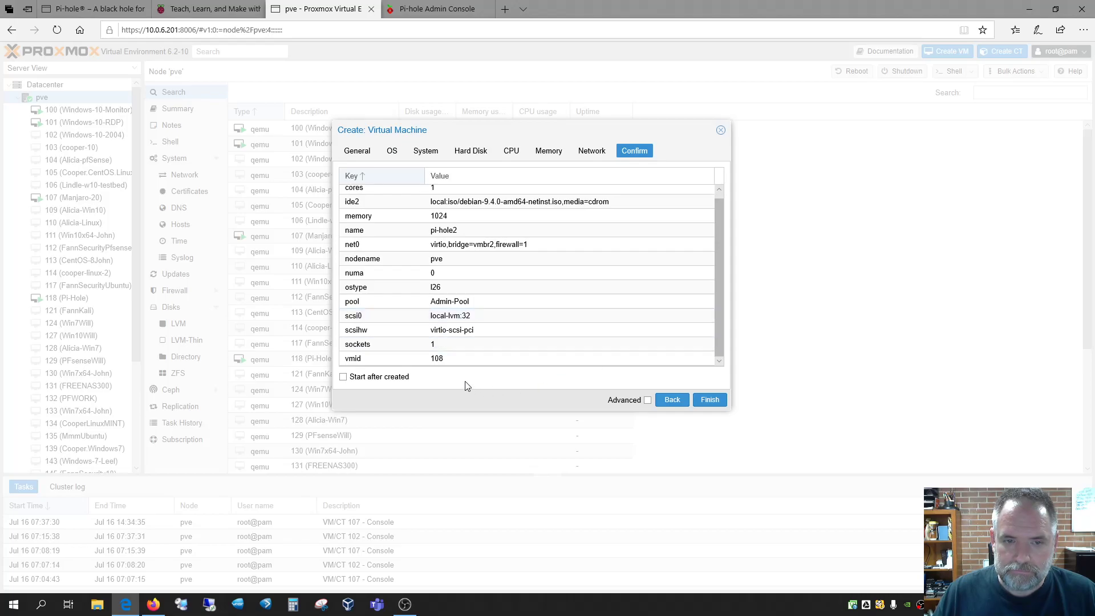
pyautogui.click(509, 152)
pyautogui.click(470, 151)
pyautogui.click(425, 151)
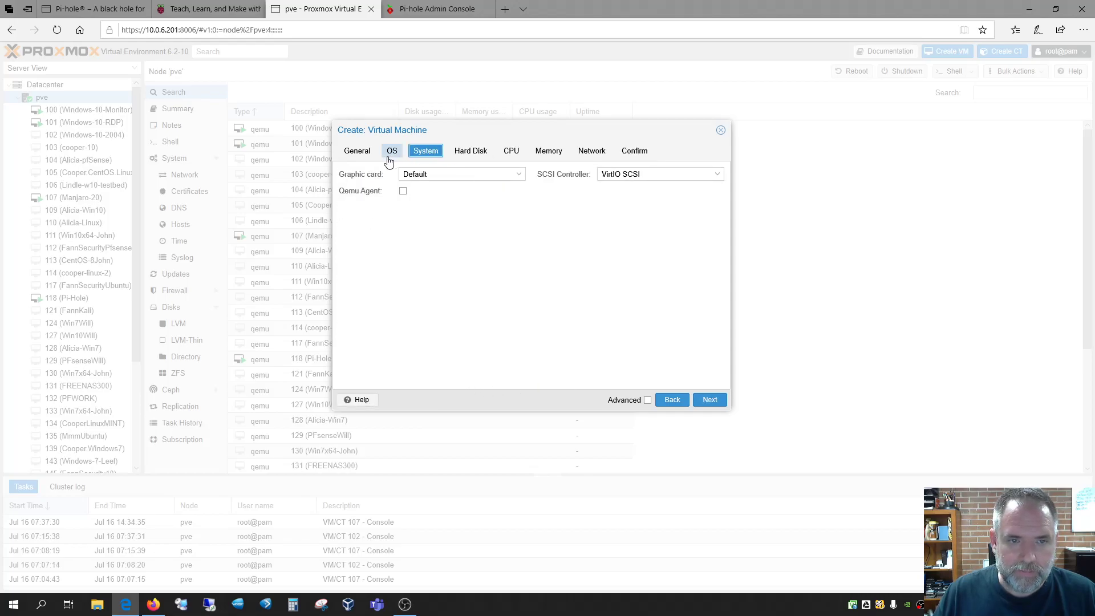
pyautogui.click(390, 153)
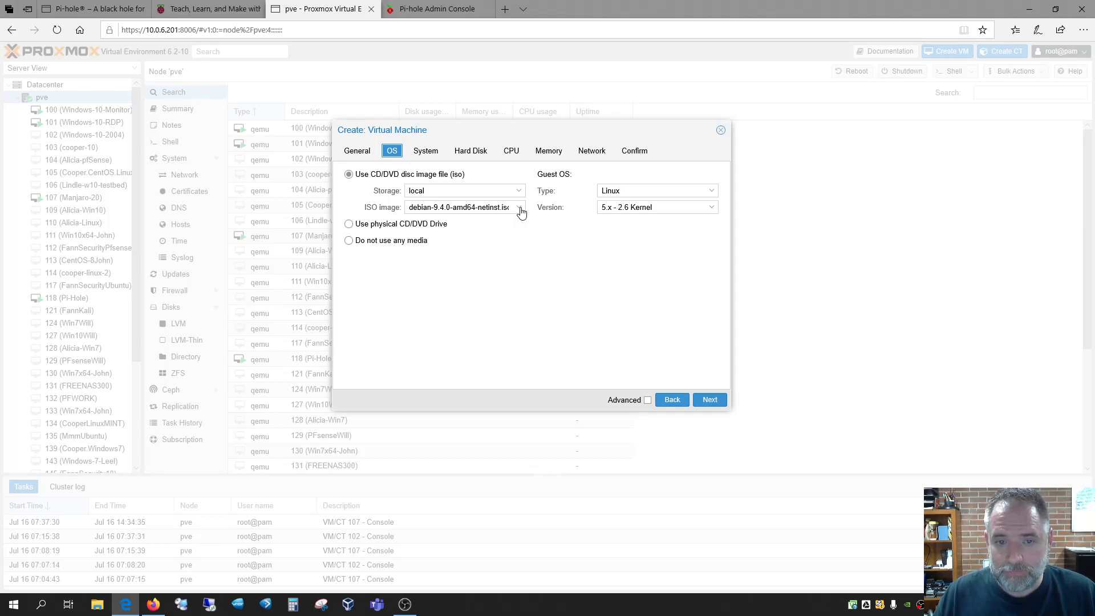
pyautogui.click(635, 151)
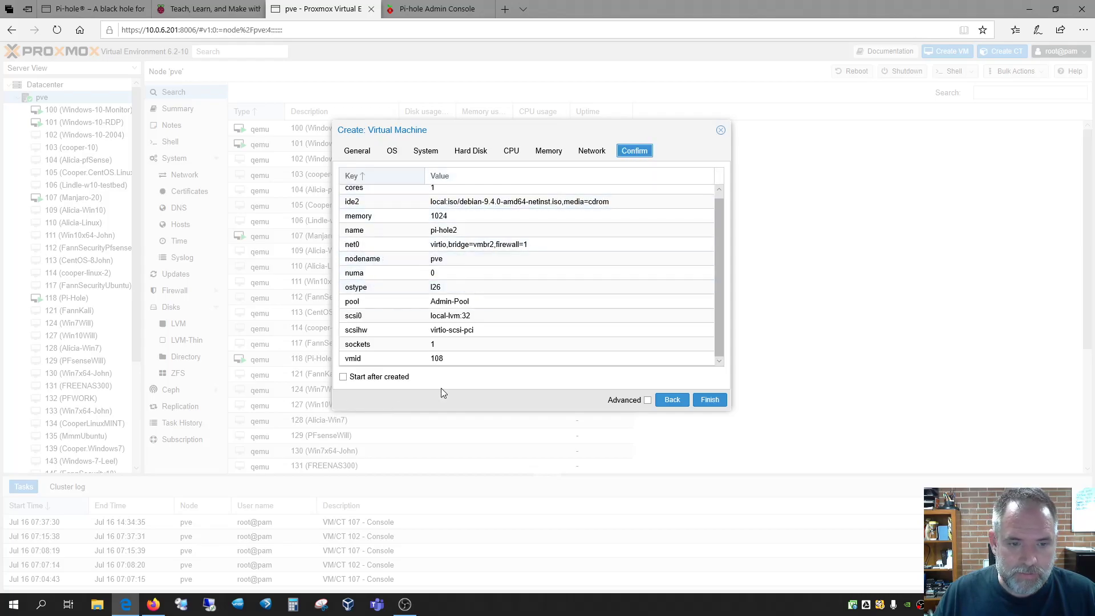
# Finish creating VM 108 pi-hole2, start it, and center its console window
pyautogui.click(711, 401)
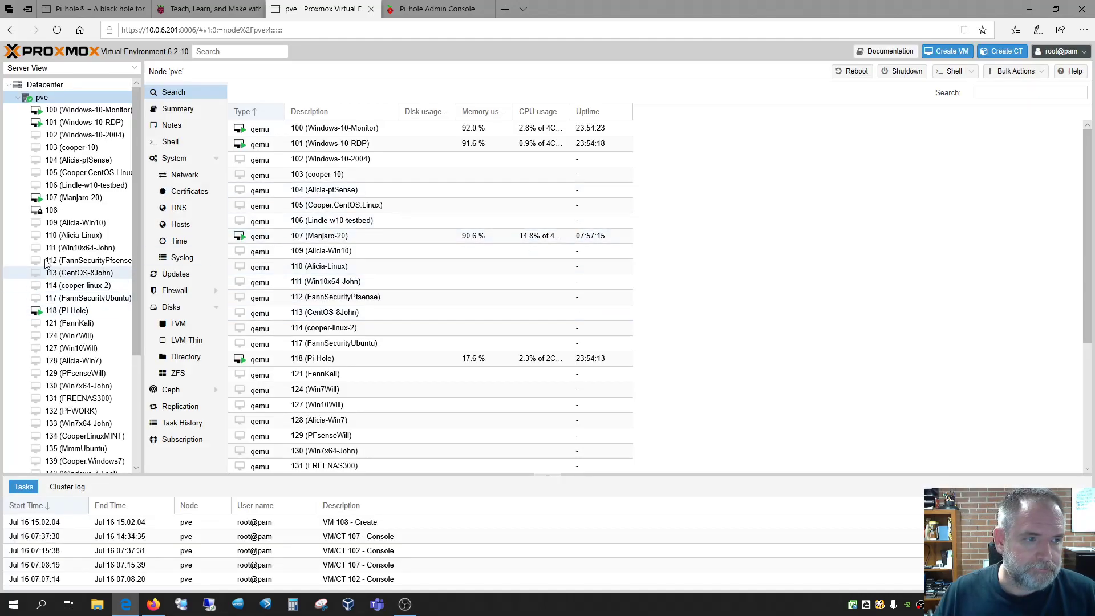
pyautogui.click(74, 211)
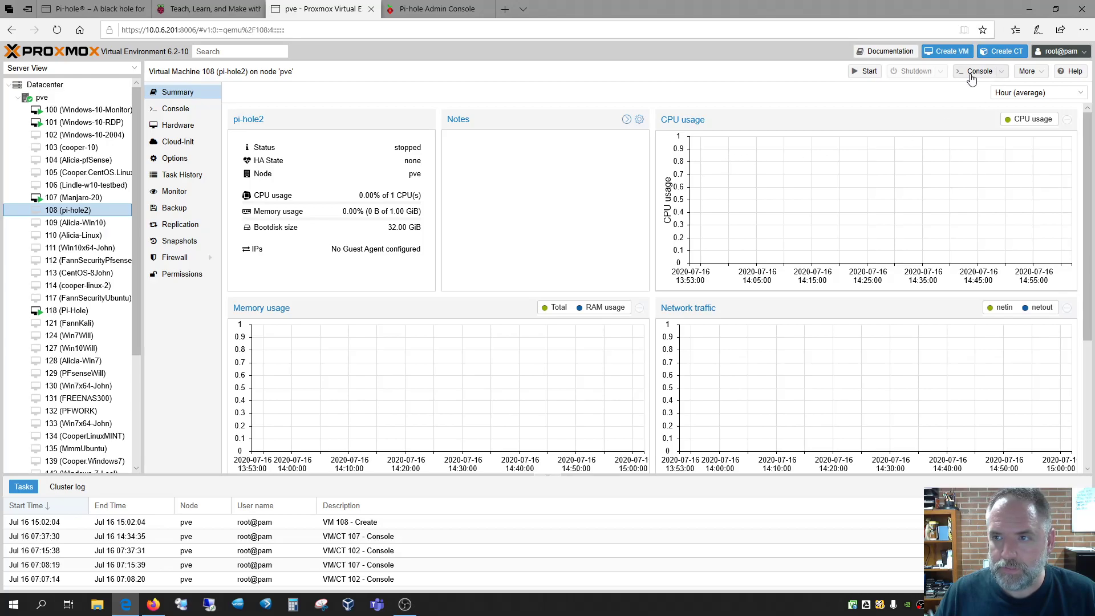
pyautogui.click(868, 72)
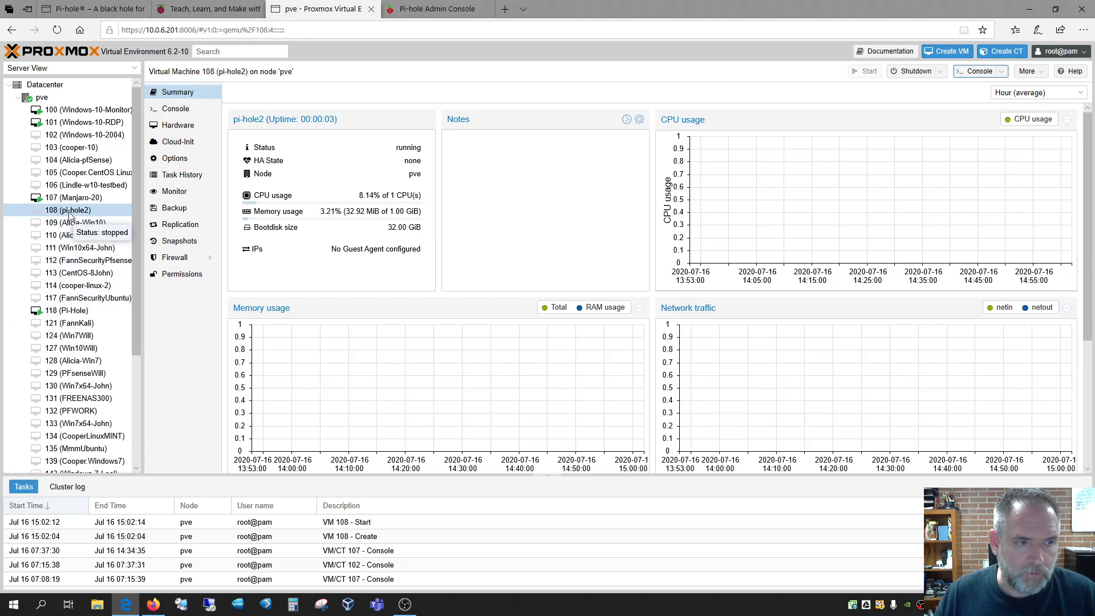
pyautogui.click(980, 71)
pyautogui.moveTo(193, 10); pyautogui.dragTo(605, 71)
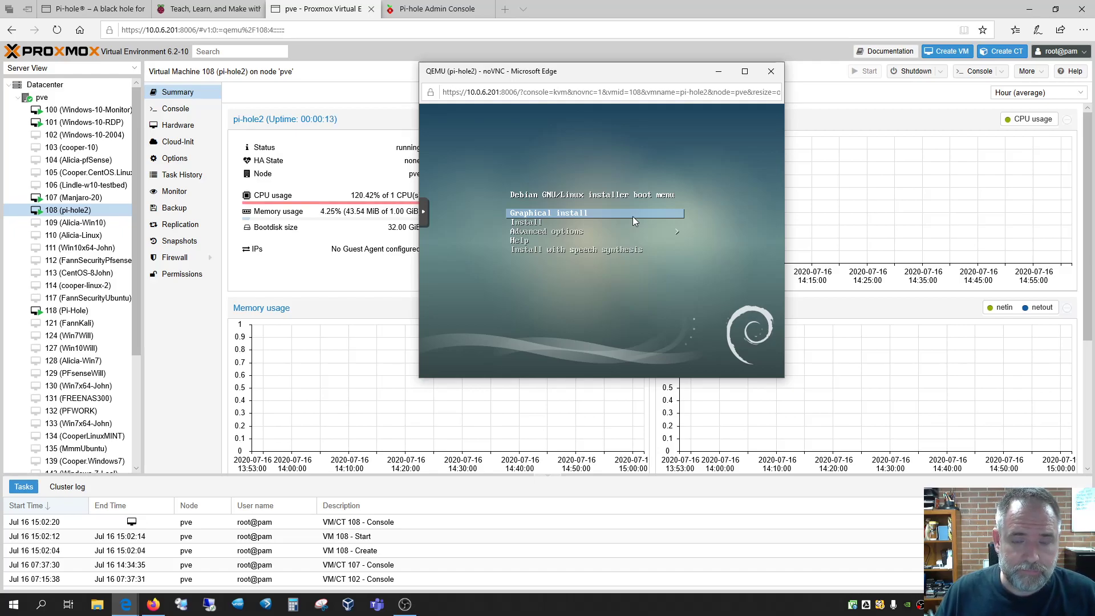
# Launch the Debian graphical installer and reposition the console window
pyautogui.moveTo(656, 80); pyautogui.dragTo(629, 77)
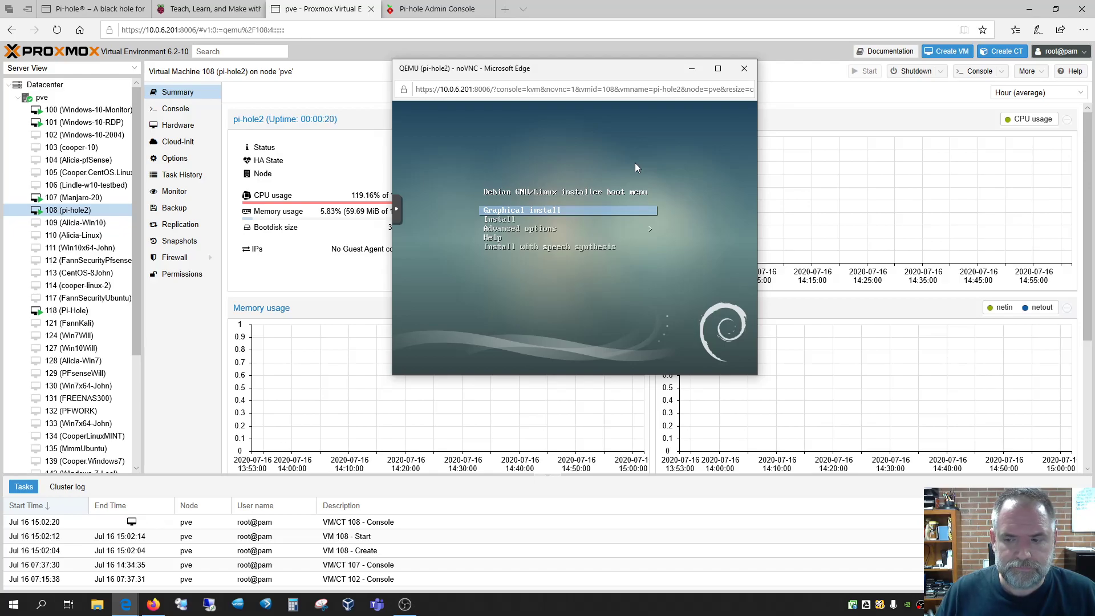
pyautogui.press('Return')
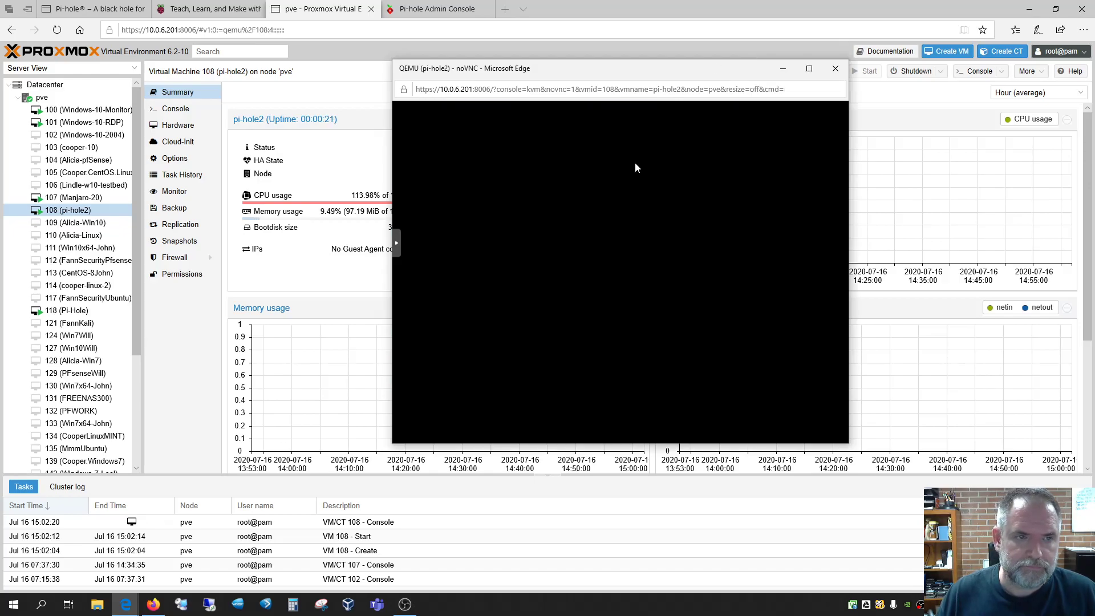
pyautogui.moveTo(587, 69); pyautogui.dragTo(587, 148)
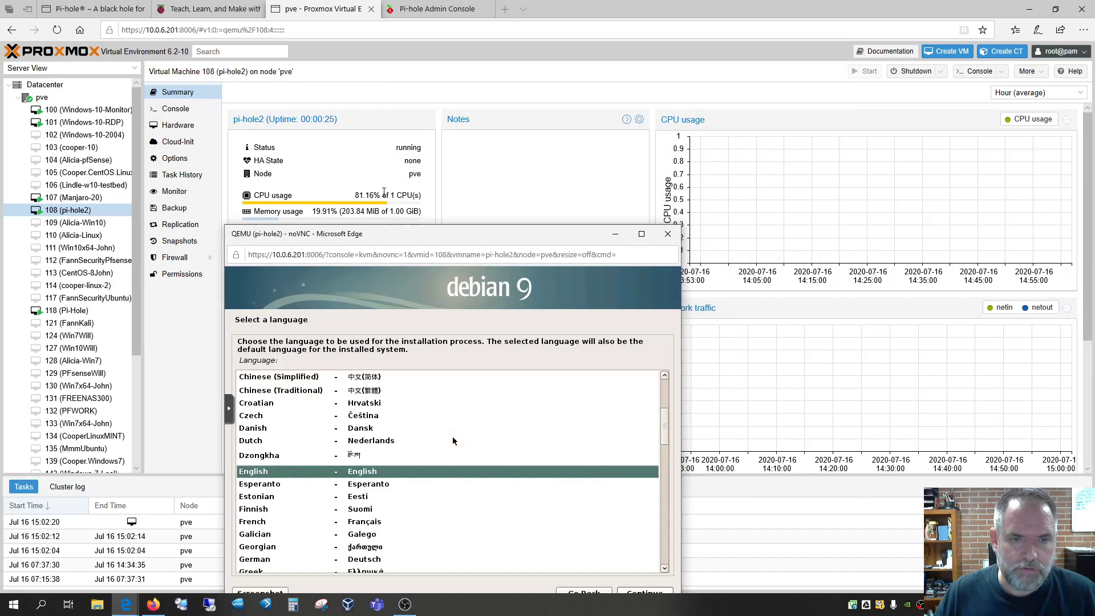
pyautogui.moveTo(425, 239); pyautogui.dragTo(386, 267)
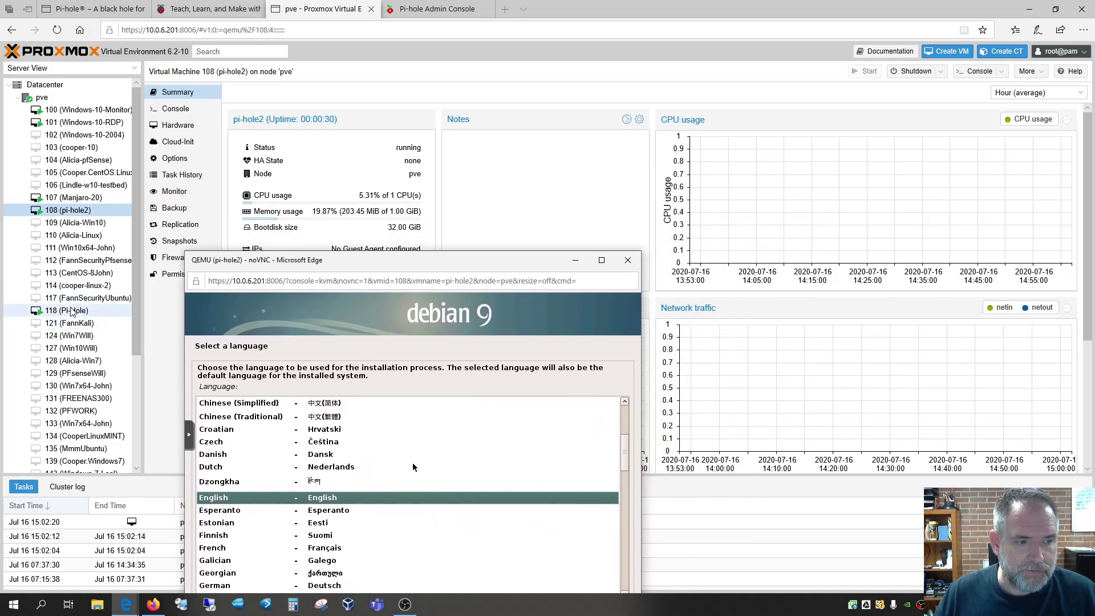
pyautogui.moveTo(446, 268); pyautogui.dragTo(722, 97)
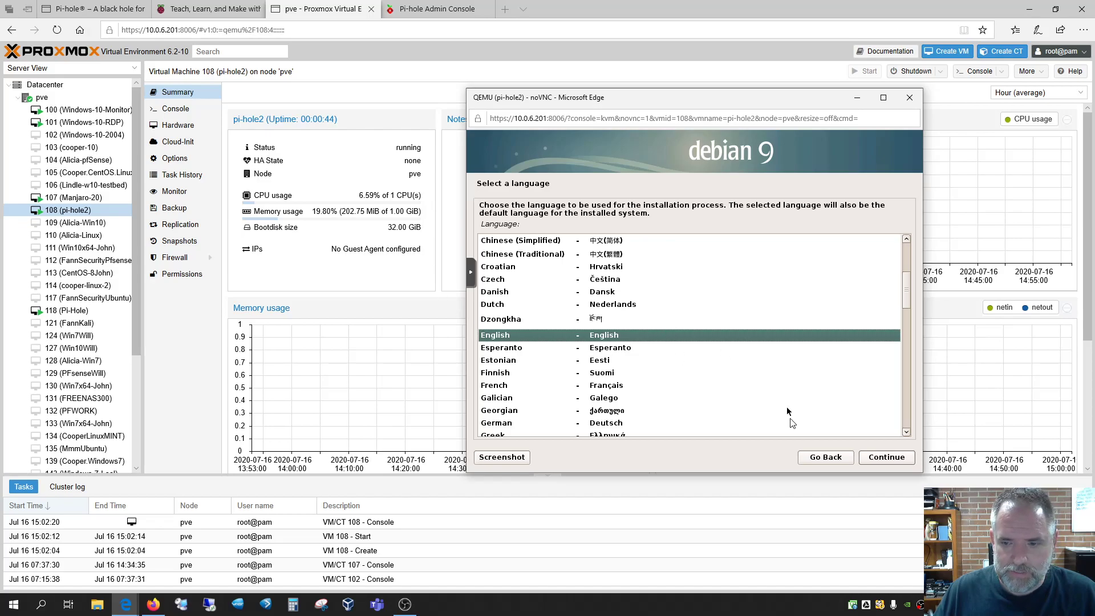
pyautogui.moveTo(759, 109); pyautogui.dragTo(674, 94)
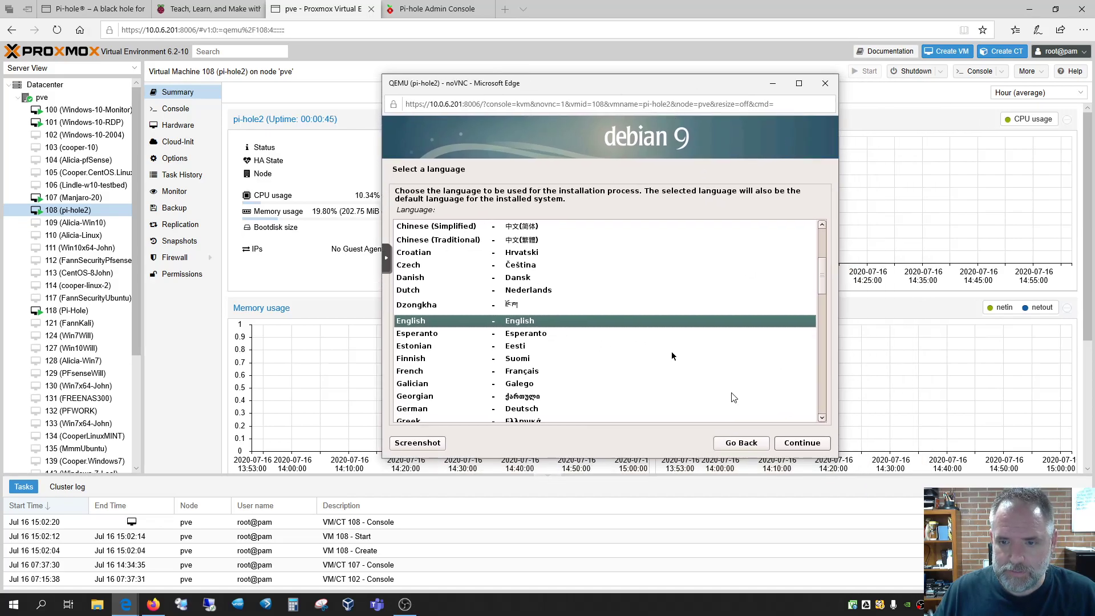
# Accept English language, United States location and American English keyboard
pyautogui.click(802, 443)
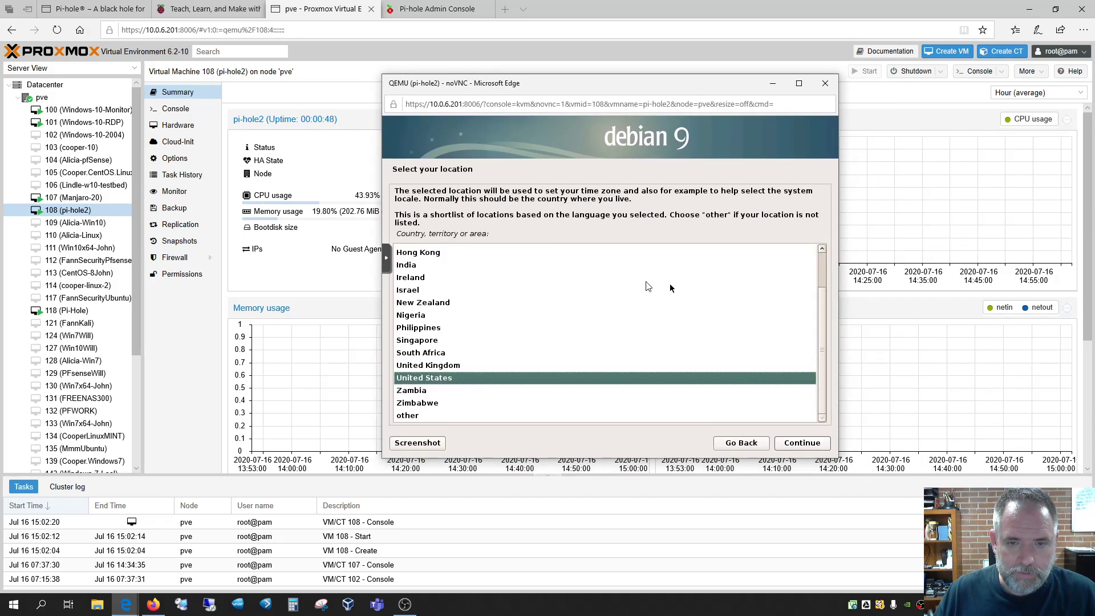
pyautogui.click(801, 443)
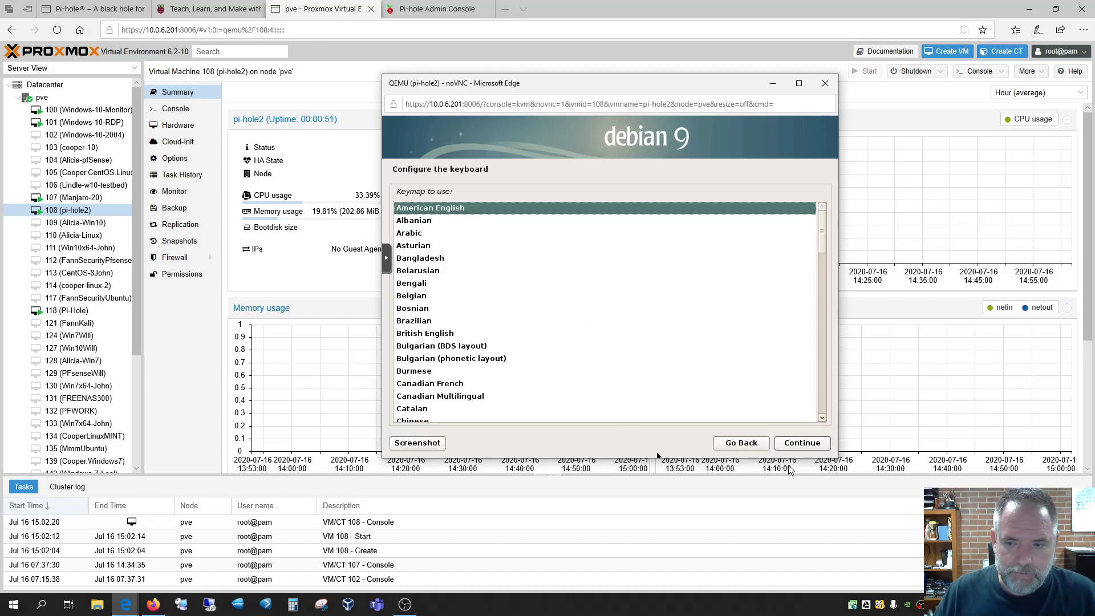
pyautogui.click(787, 446)
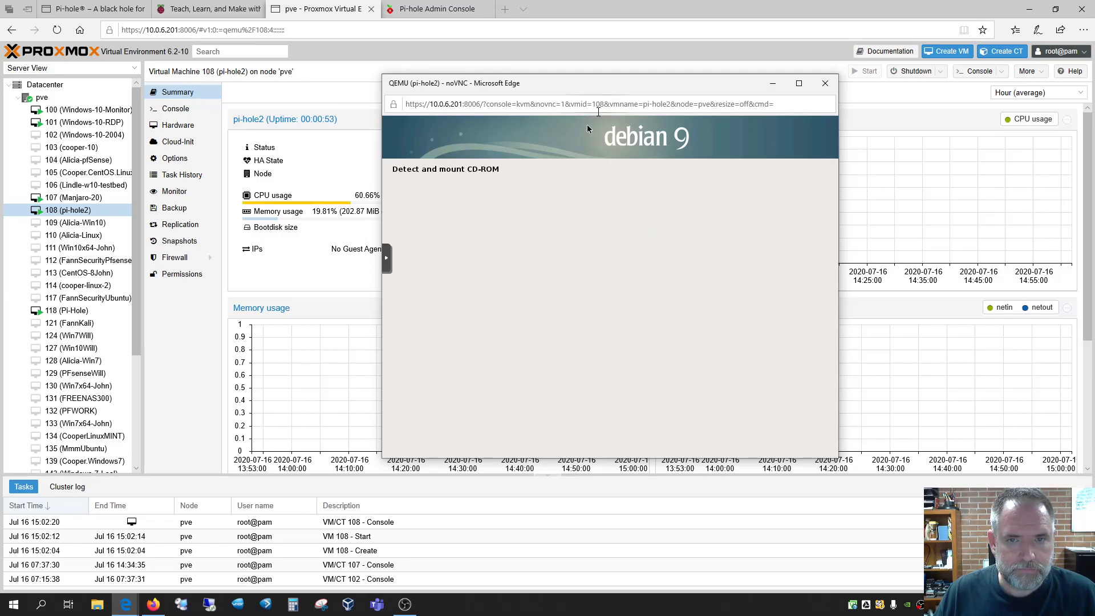
pyautogui.moveTo(597, 83); pyautogui.dragTo(503, 82)
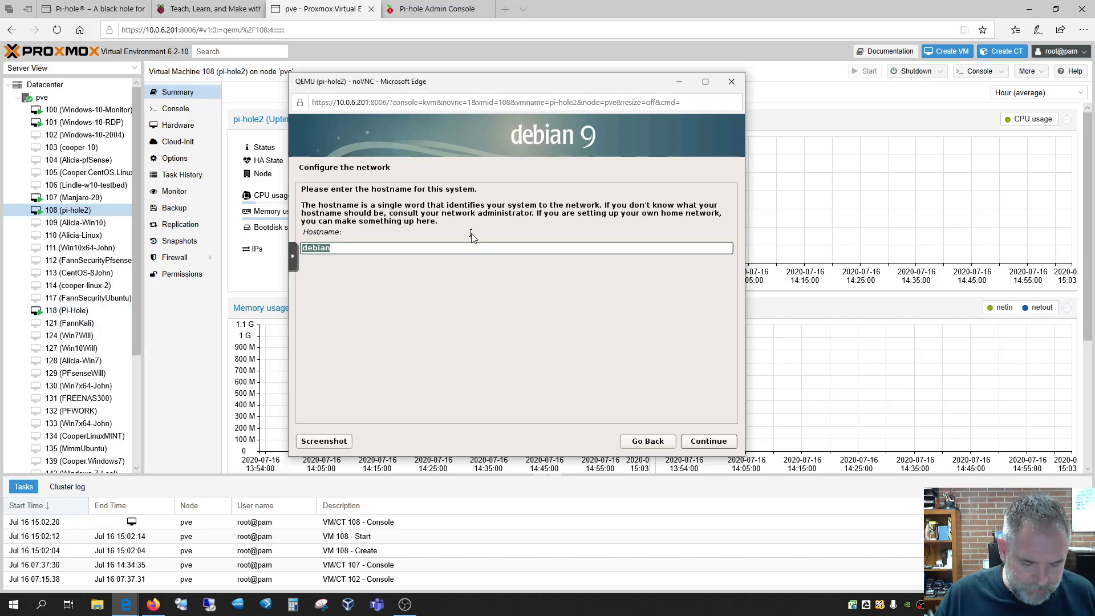
# Set hostname pi-hole2, leave the domain blank, and set the root password
pyautogui.write('pi-hole2')
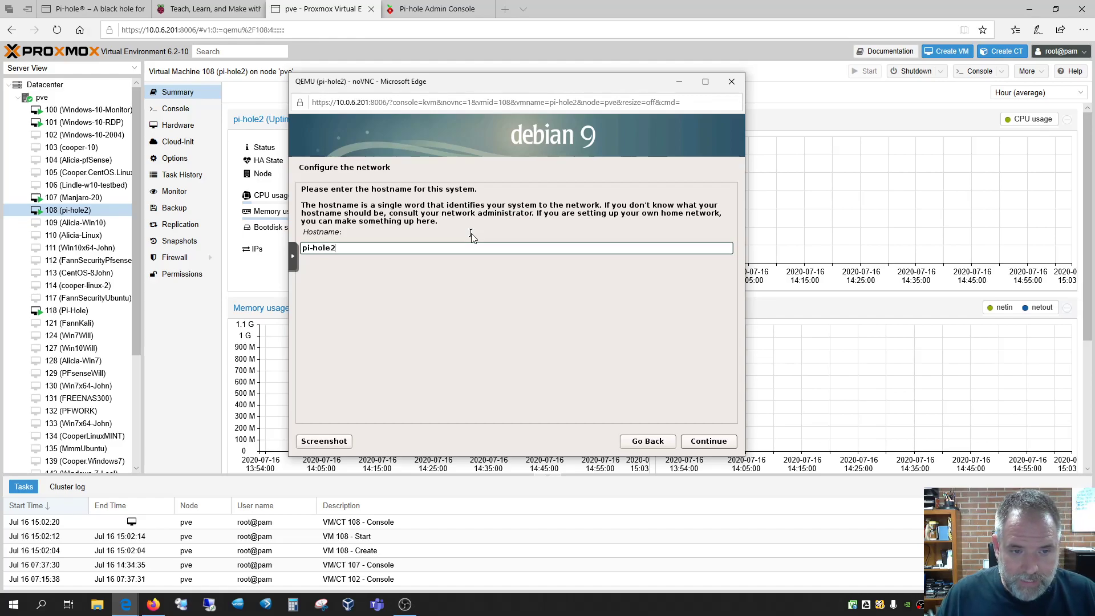
pyautogui.click(716, 443)
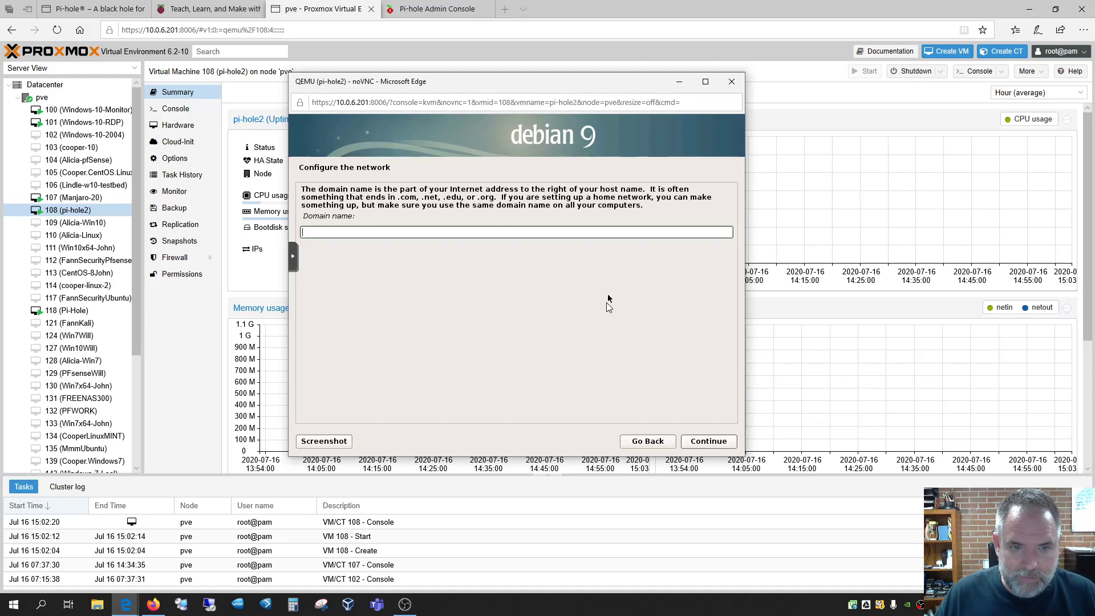
pyautogui.click(708, 441)
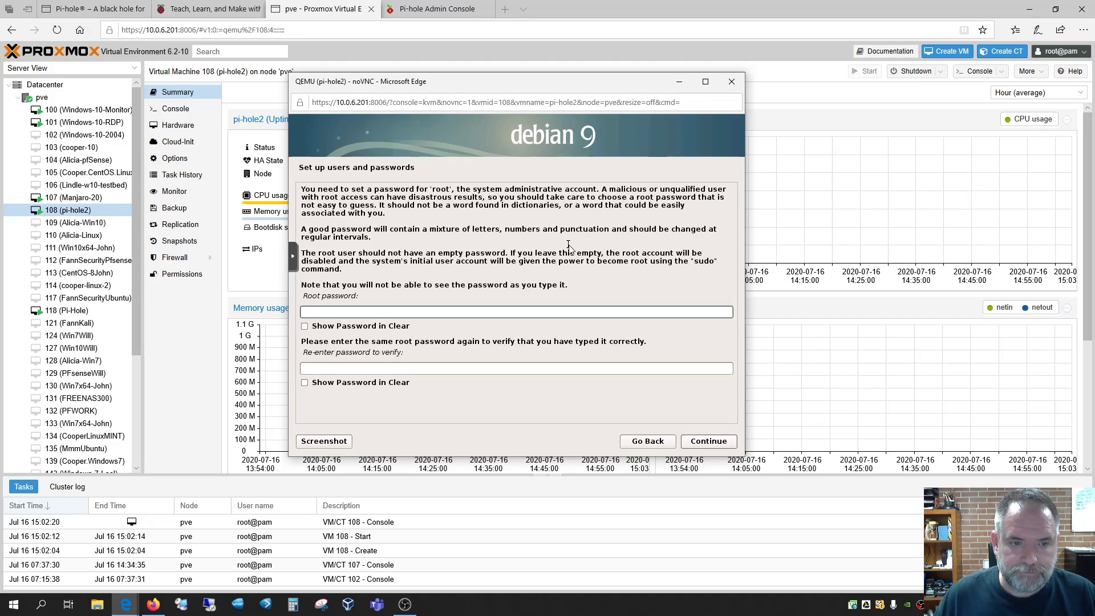
pyautogui.write('•••••••')
pyautogui.press('Tab')
pyautogui.write('•••••••••')
pyautogui.click(729, 442)
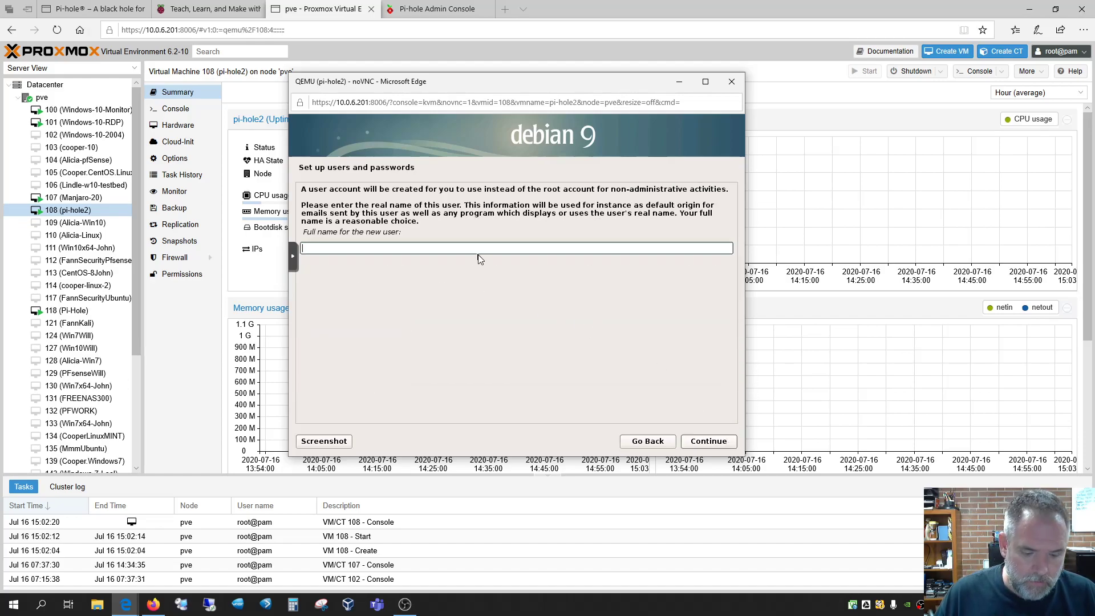
# Create the user account with its full name, suggested username and password, then show Pi-hole's site
pyautogui.write('itsm')
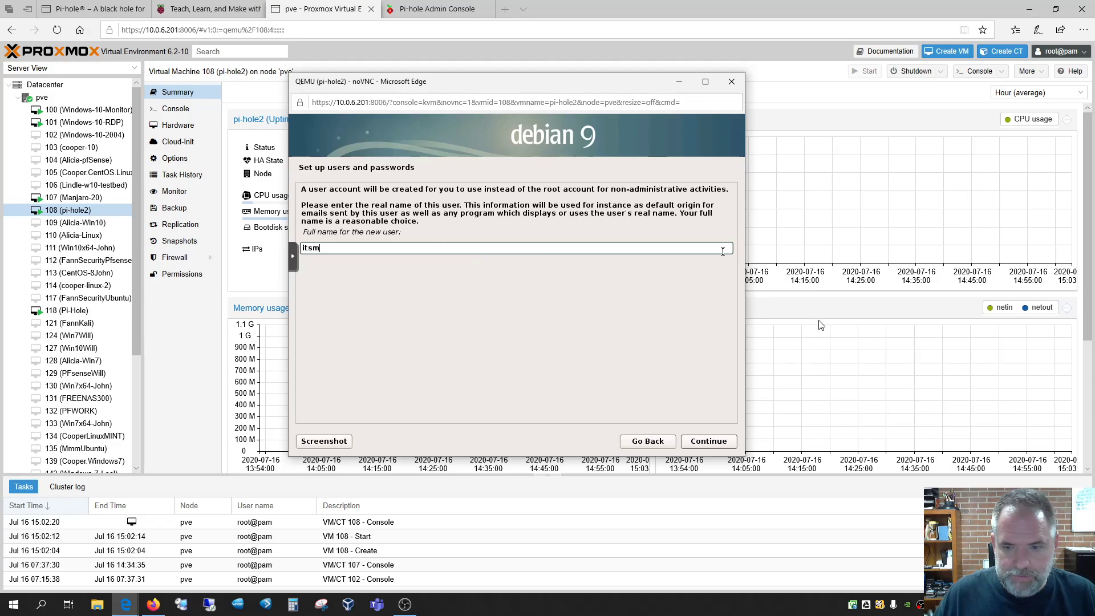
pyautogui.click(726, 441)
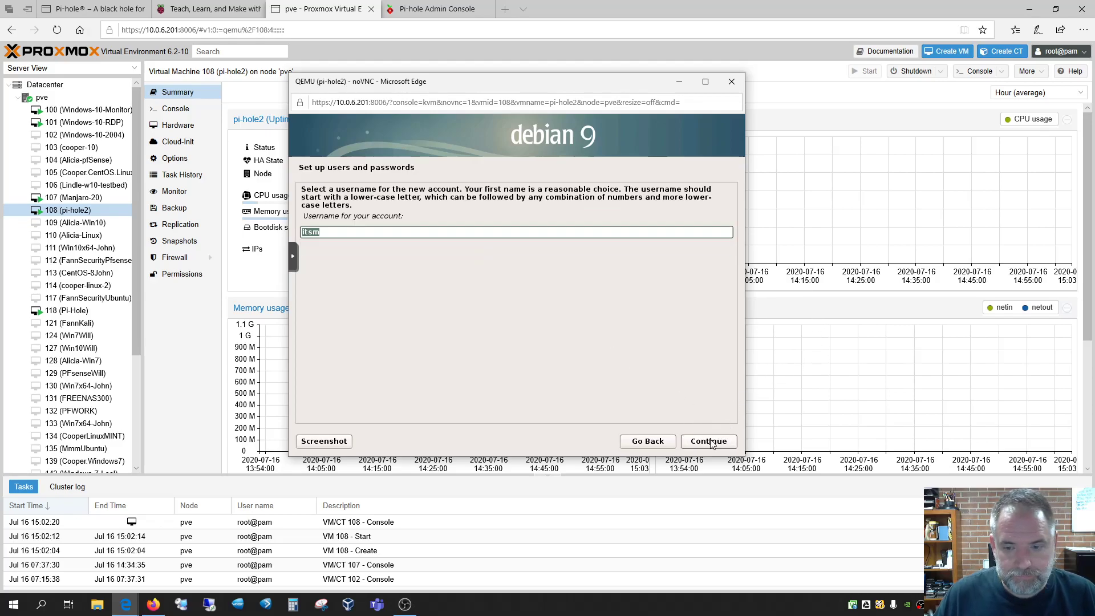
pyautogui.press('Return')
pyautogui.write('****')
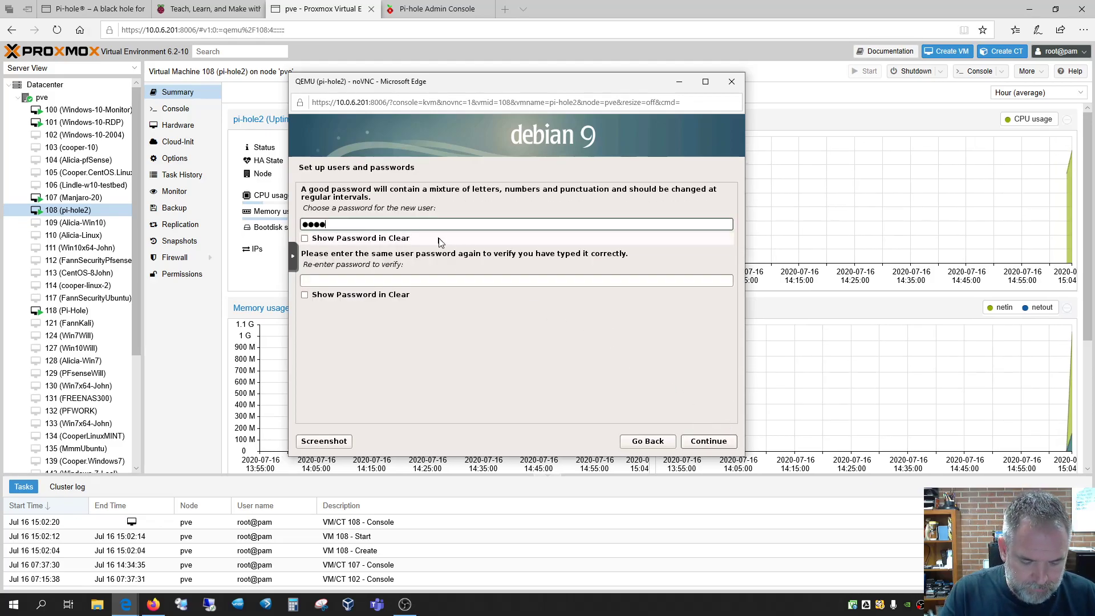
pyautogui.press('Tab')
pyautogui.press('Tab')
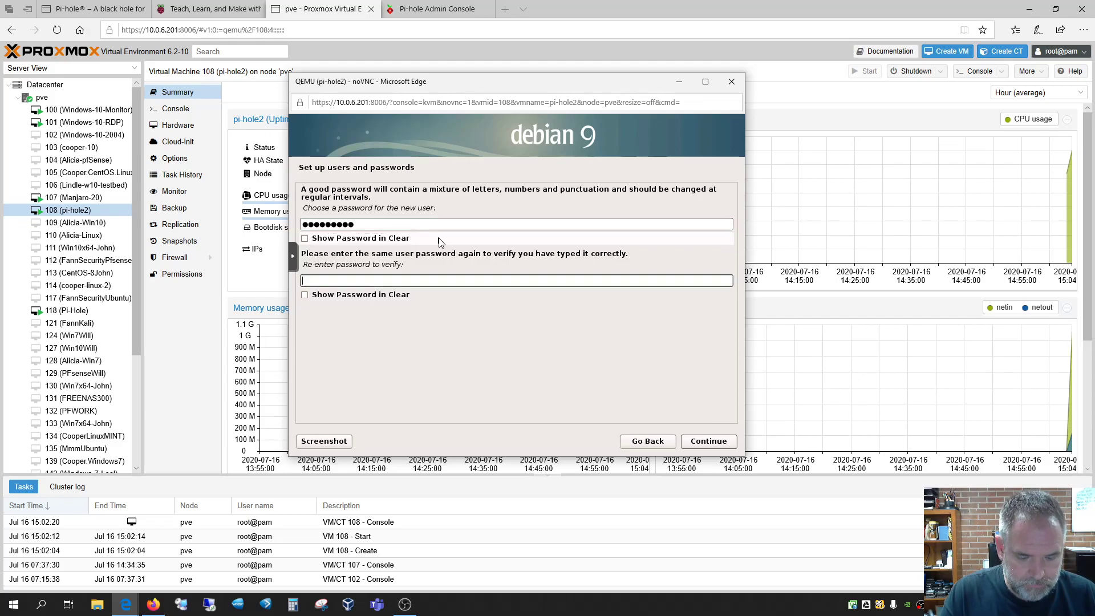
pyautogui.write('*********')
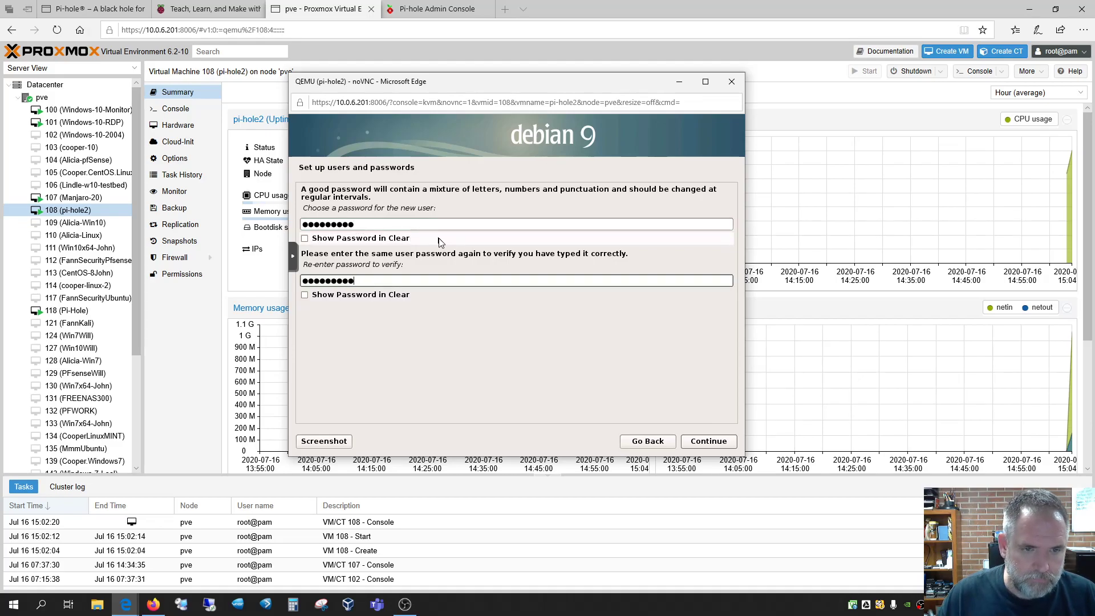
pyautogui.click(706, 441)
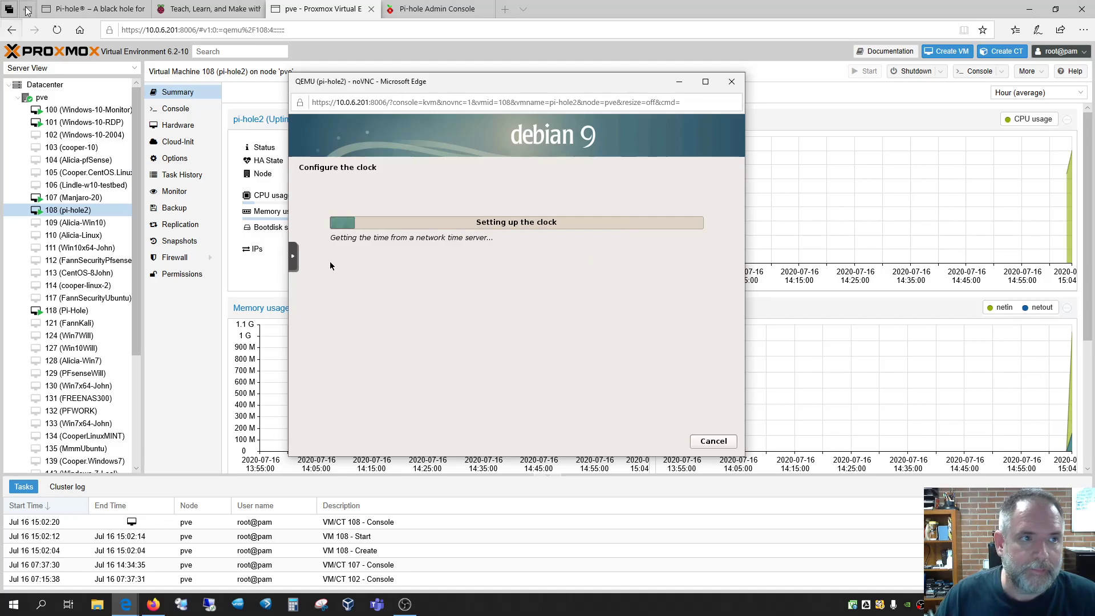
pyautogui.click(94, 9)
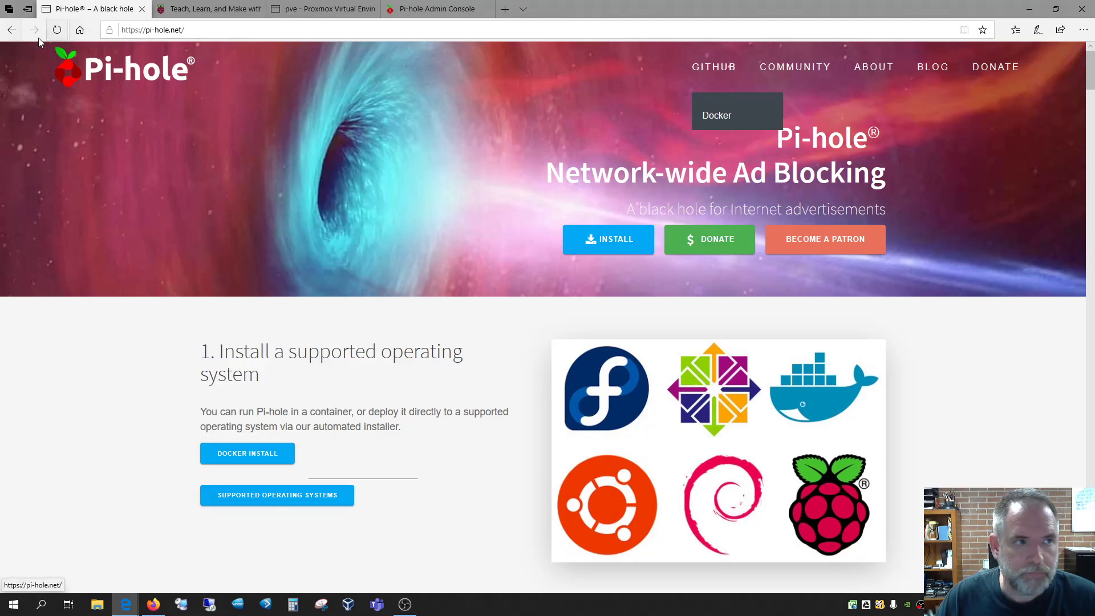
# Open Pi-hole's GitHub install instructions, highlight the curl -sSL command, and return to Proxmox
pyautogui.click(599, 246)
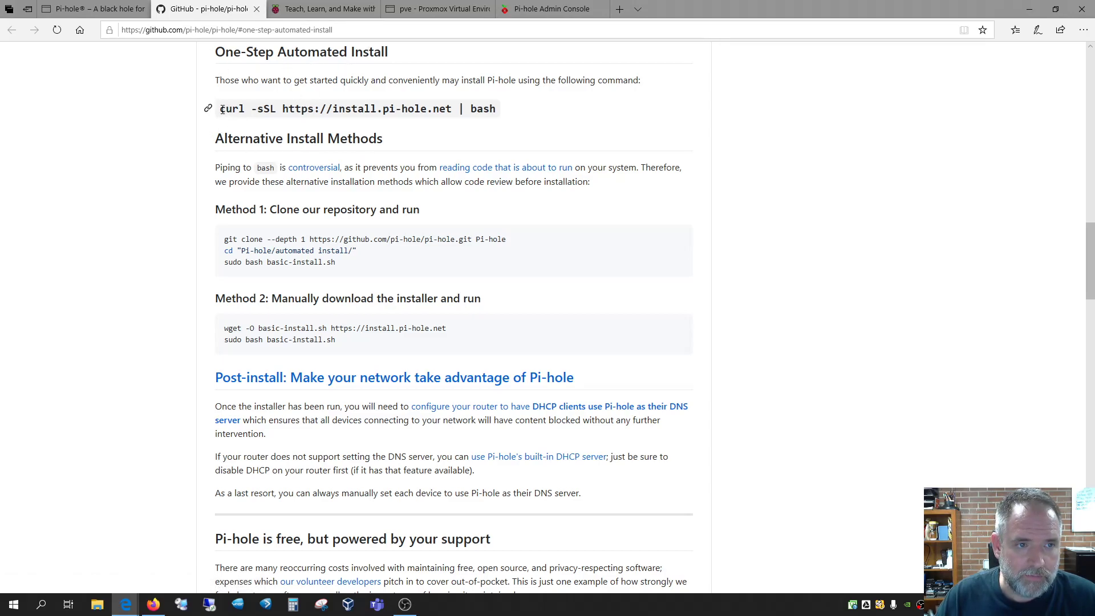
pyautogui.moveTo(222, 113); pyautogui.dragTo(502, 110)
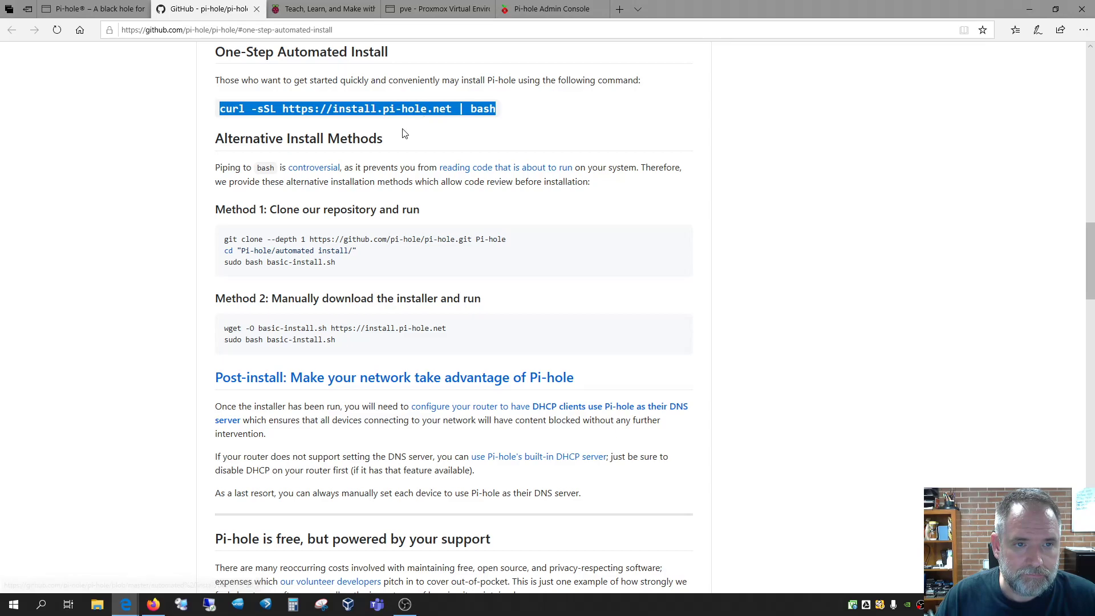
pyautogui.click(423, 133)
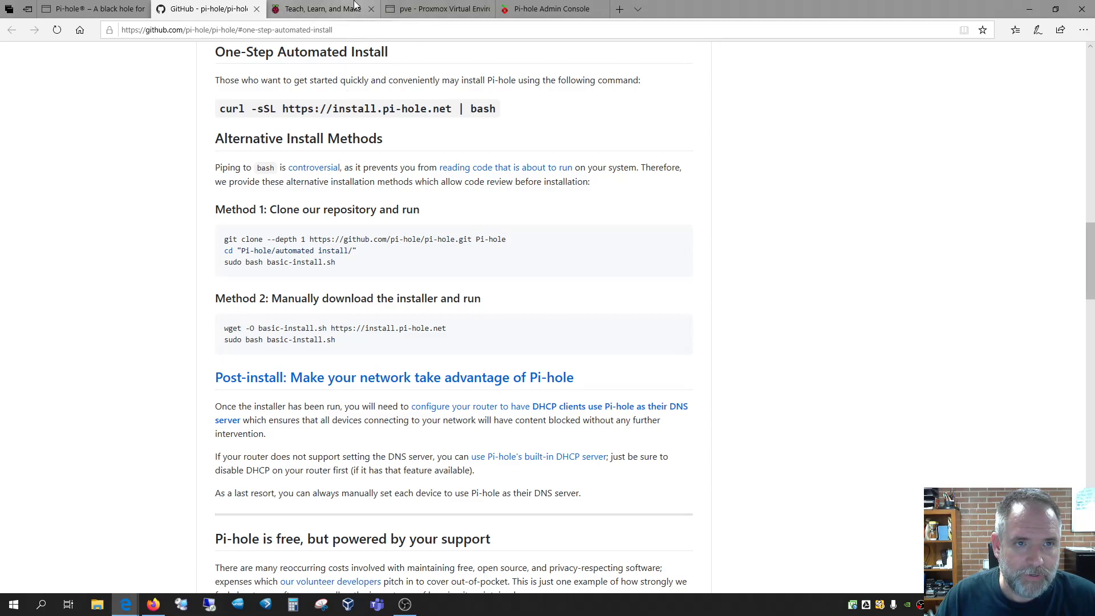
pyautogui.click(328, 8)
pyautogui.click(442, 9)
pyautogui.click(516, 12)
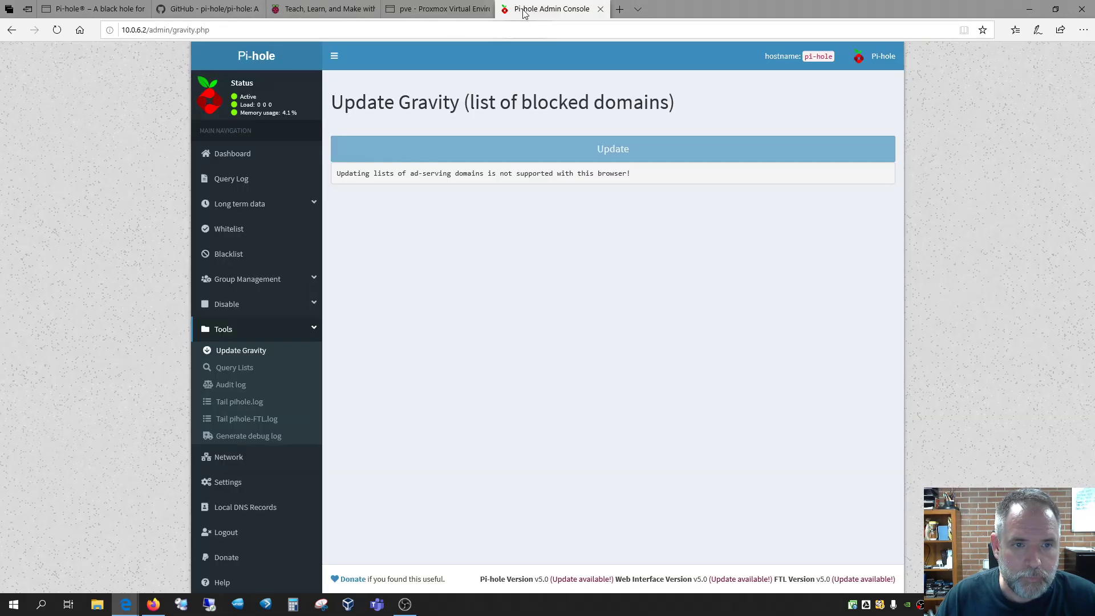
pyautogui.click(433, 10)
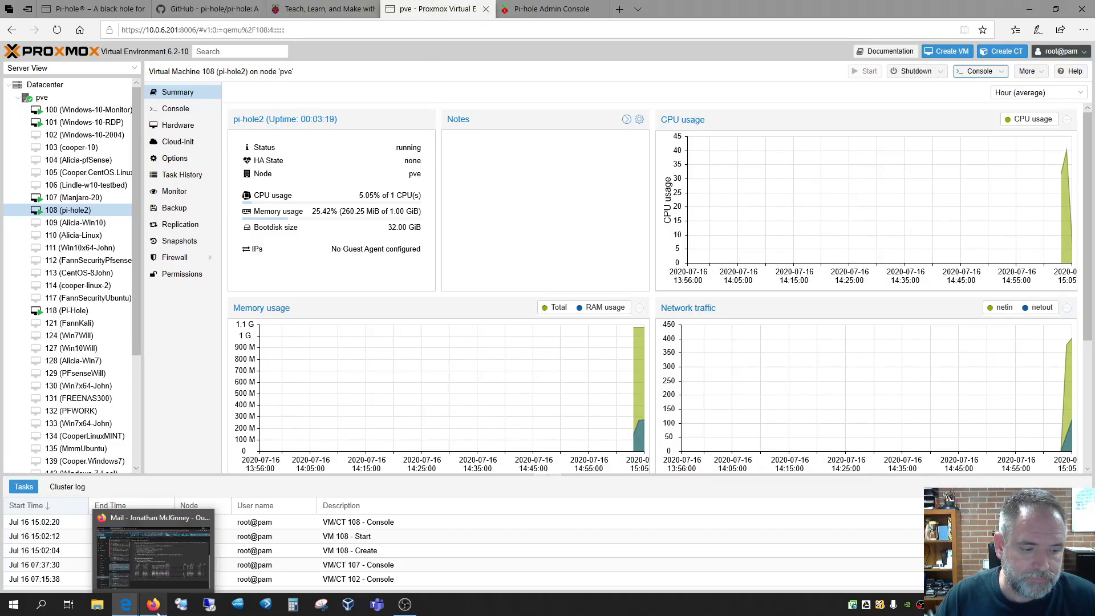
# Set the installer's time zone to Central
pyautogui.moveTo(127, 603)
pyautogui.click(166, 571)
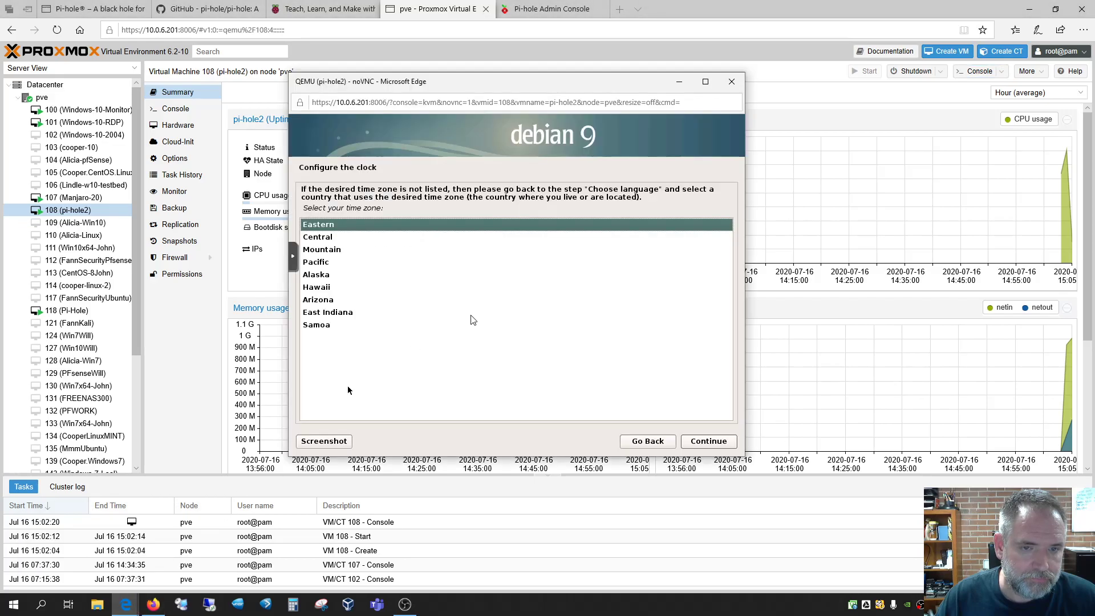
pyautogui.click(478, 240)
pyautogui.press('Return')
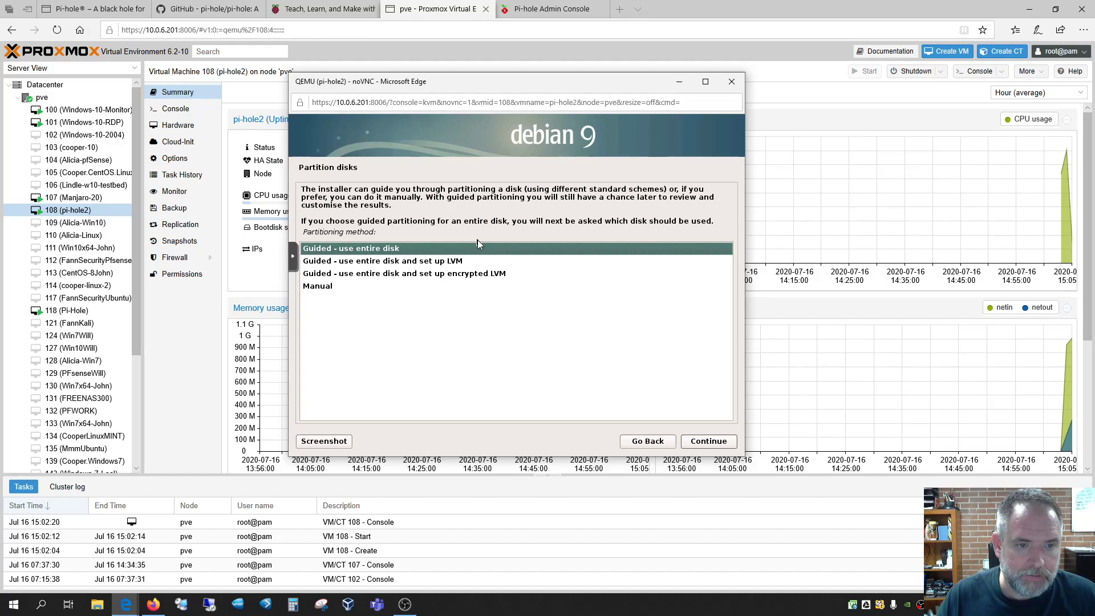
# Guided-partition the whole 34.4 GB disk as one partition and write changes to disk
pyautogui.press('Return')
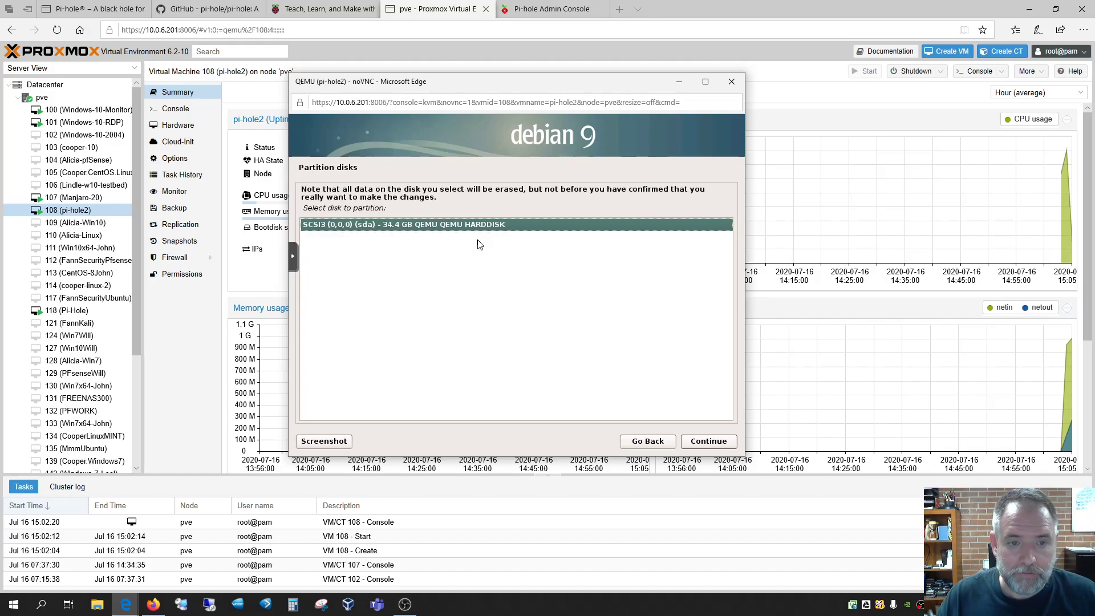
pyautogui.press('Return')
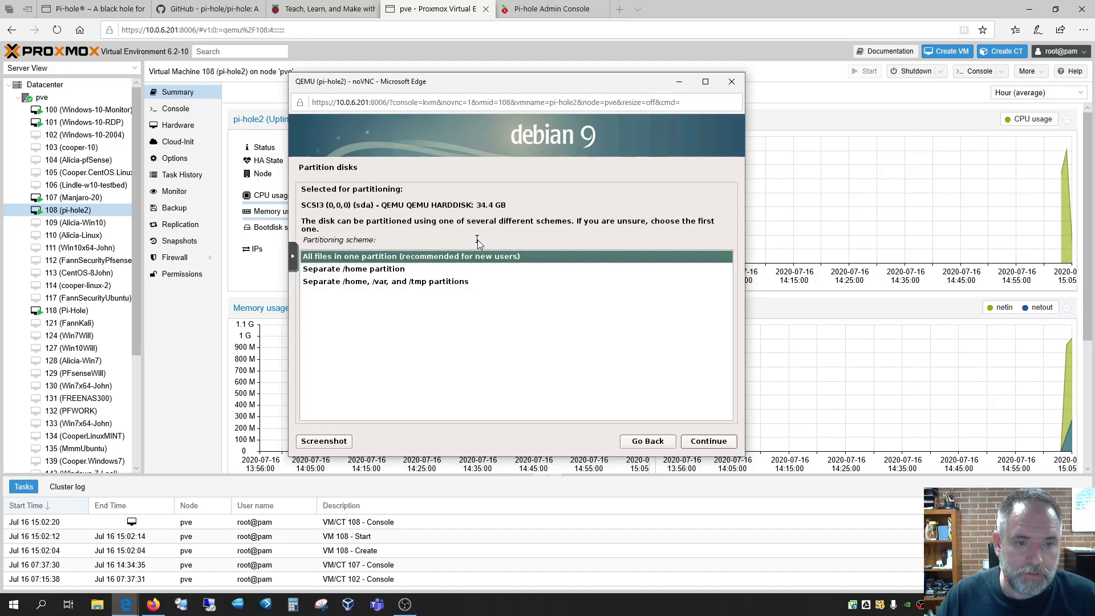
pyautogui.press('Return')
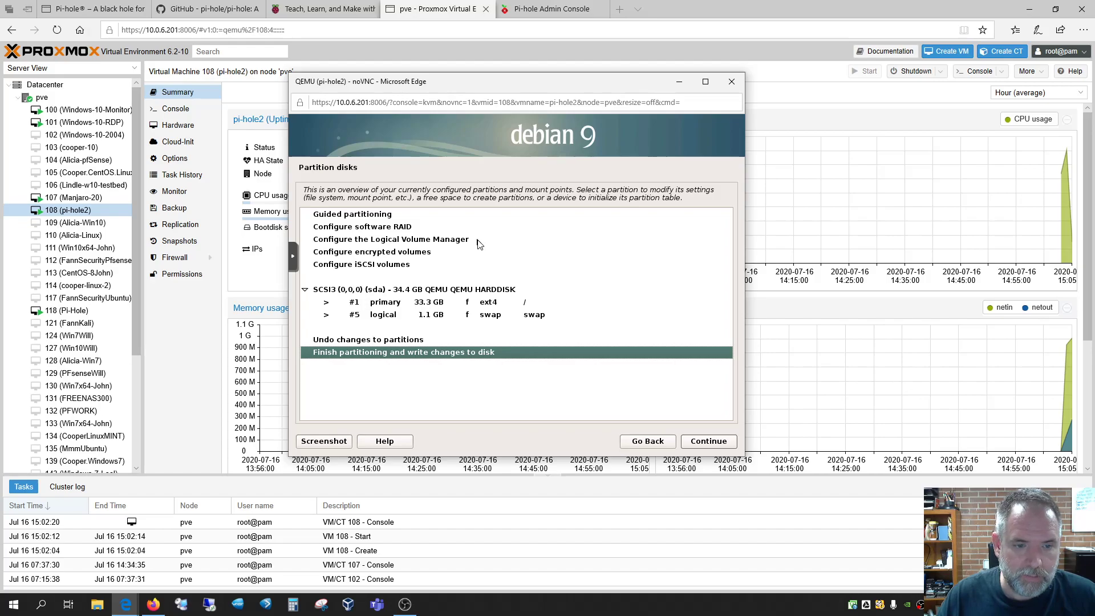
pyautogui.press('Return')
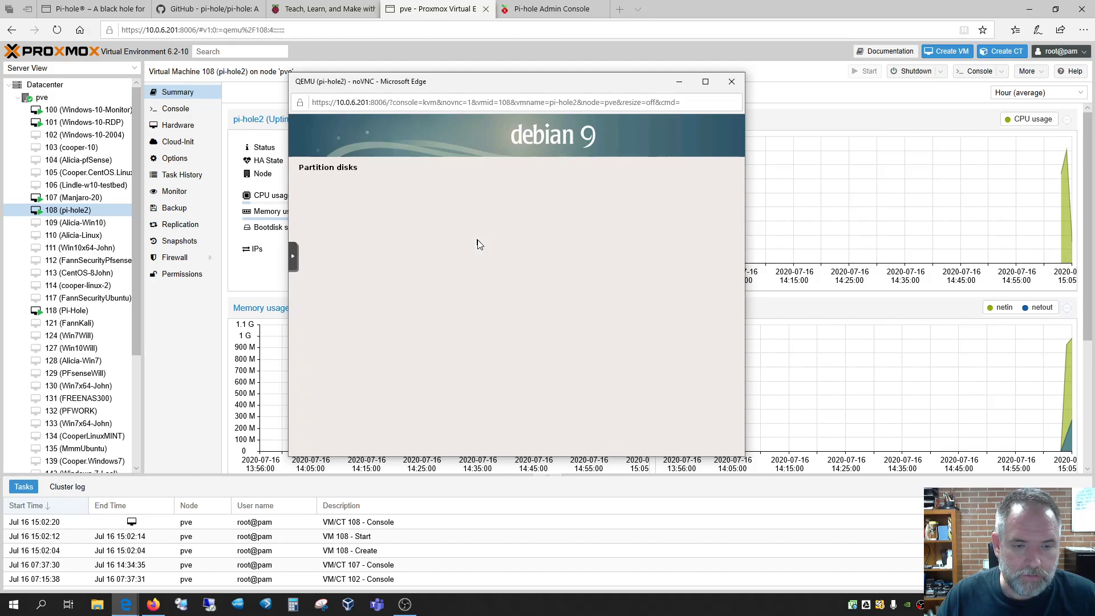
pyautogui.press('Down')
pyautogui.press('Return')
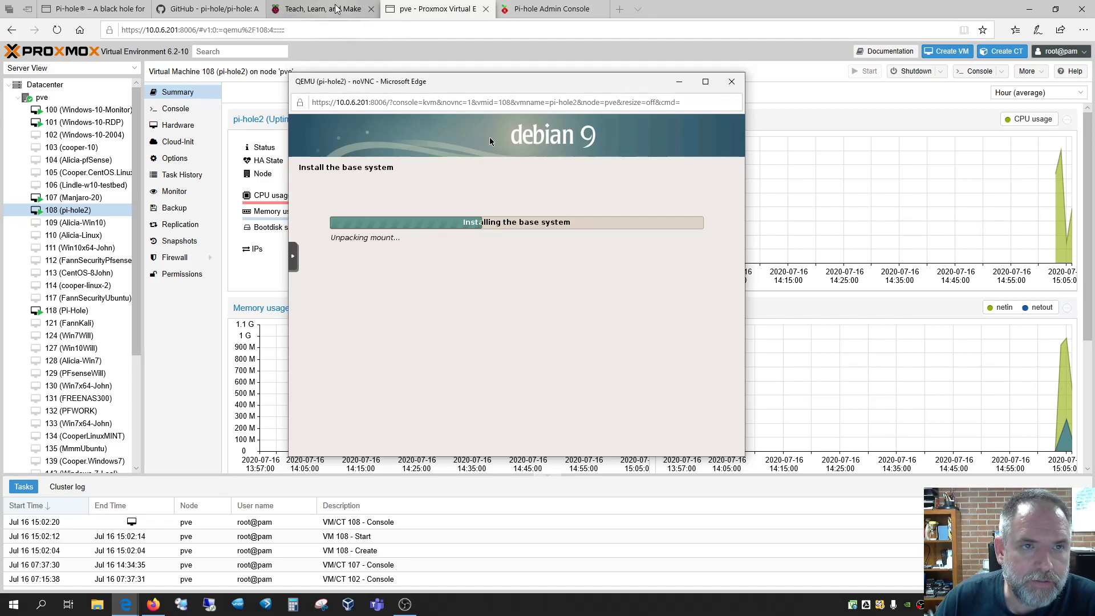
pyautogui.click(520, 11)
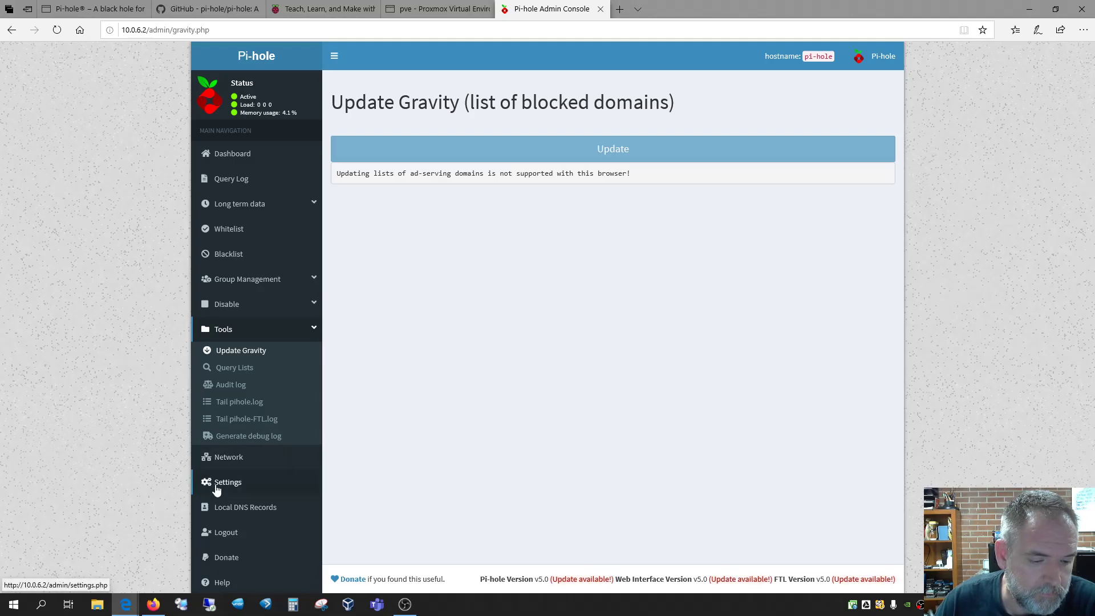
# Launch Google Chrome from the Start menu and resize its window
pyautogui.click(13, 604)
pyautogui.scroll(-15, 138, 458)
pyautogui.scroll(15, 97, 383)
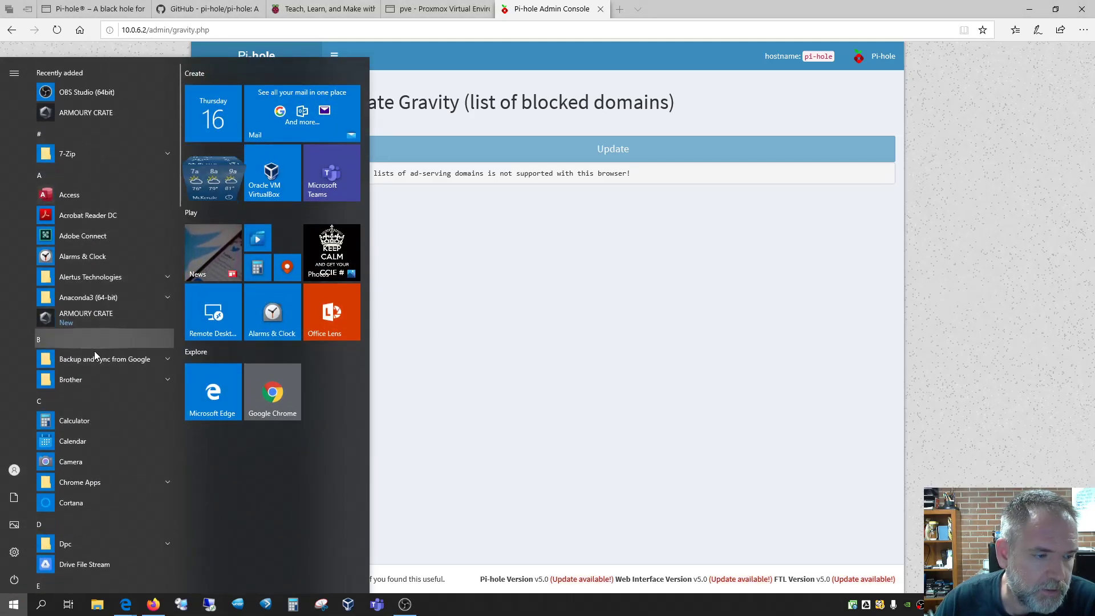
pyautogui.scroll(-10, 102, 422)
pyautogui.scroll(5, 101, 408)
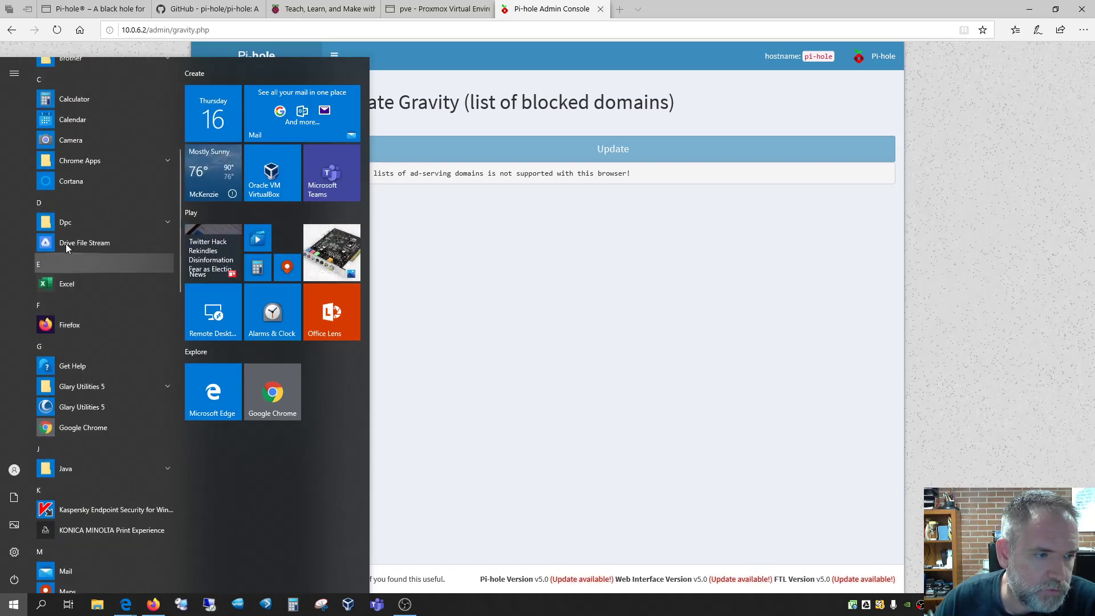
pyautogui.click(64, 423)
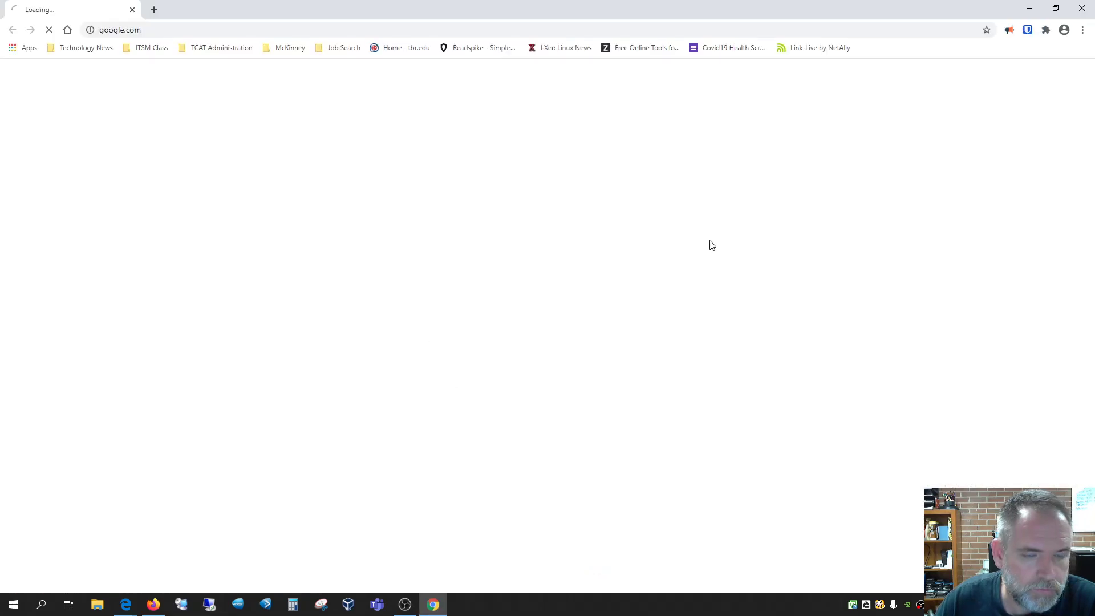
pyautogui.moveTo(568, 6); pyautogui.dragTo(560, 123)
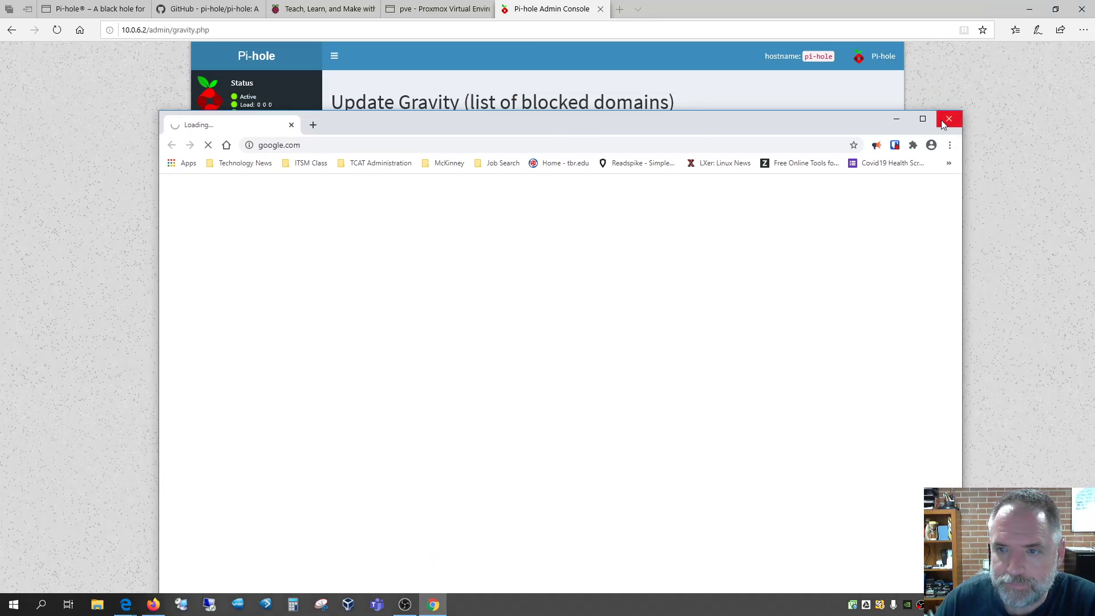
pyautogui.moveTo(449, 119); pyautogui.dragTo(391, 252)
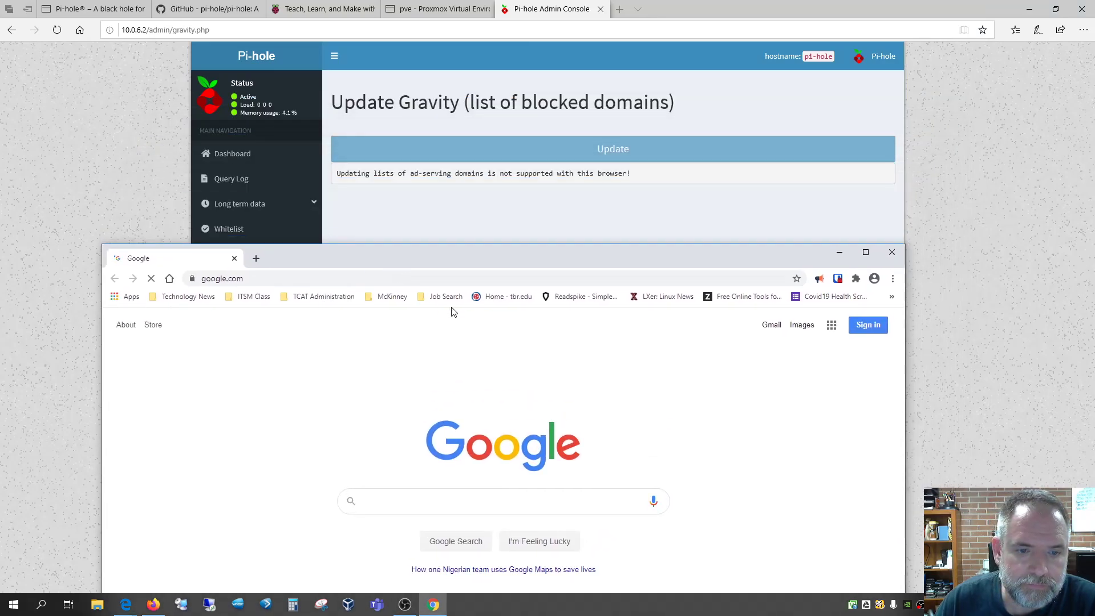
# Load the admin panel at 10.0.6.2 in Chrome, close it, and view Edge's Pi-hole dashboard
pyautogui.click(478, 278)
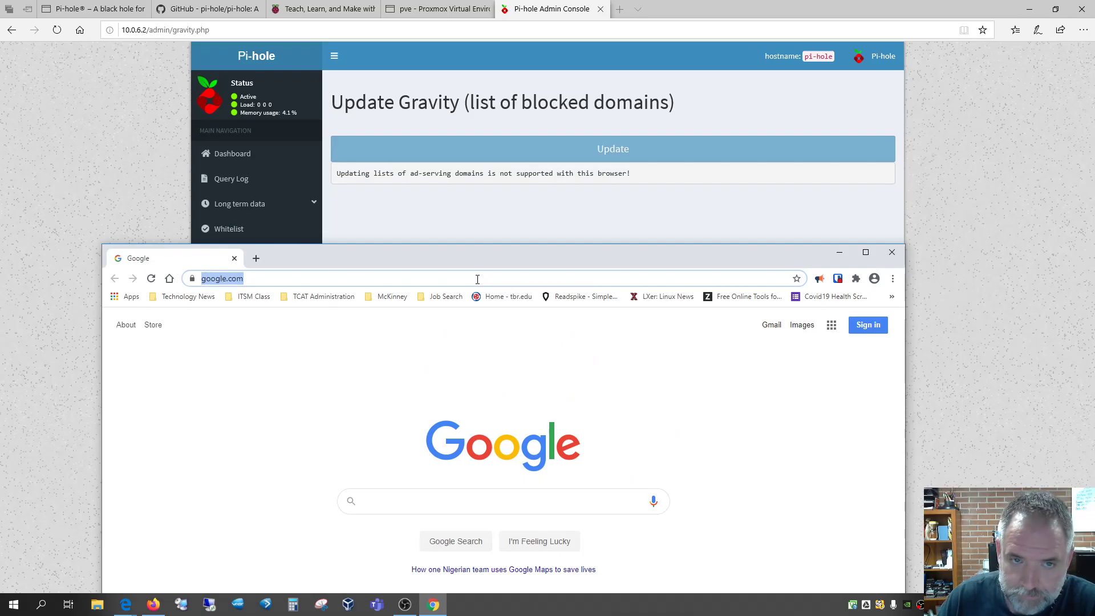
pyautogui.write('100')
pyautogui.press('BackSpace')
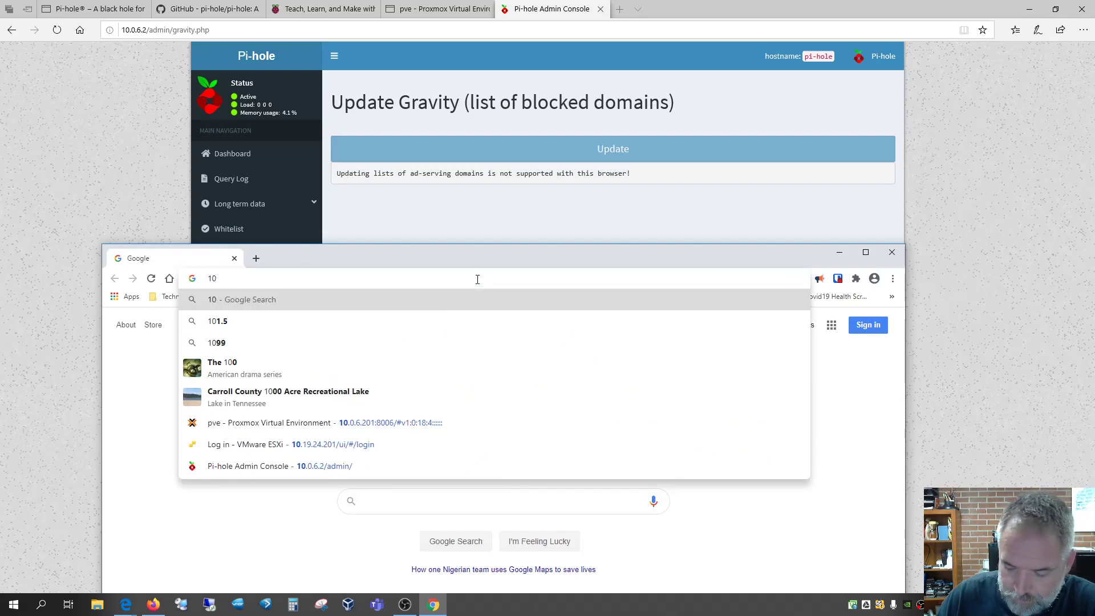
pyautogui.write('.0.6.2')
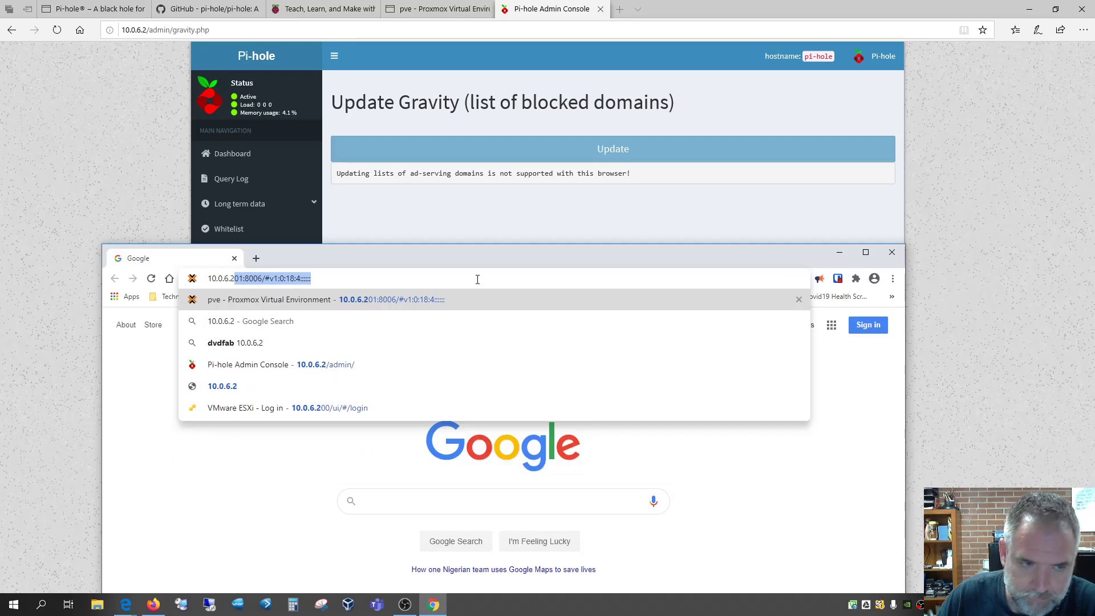
pyautogui.press('Delete')
pyautogui.press('Return')
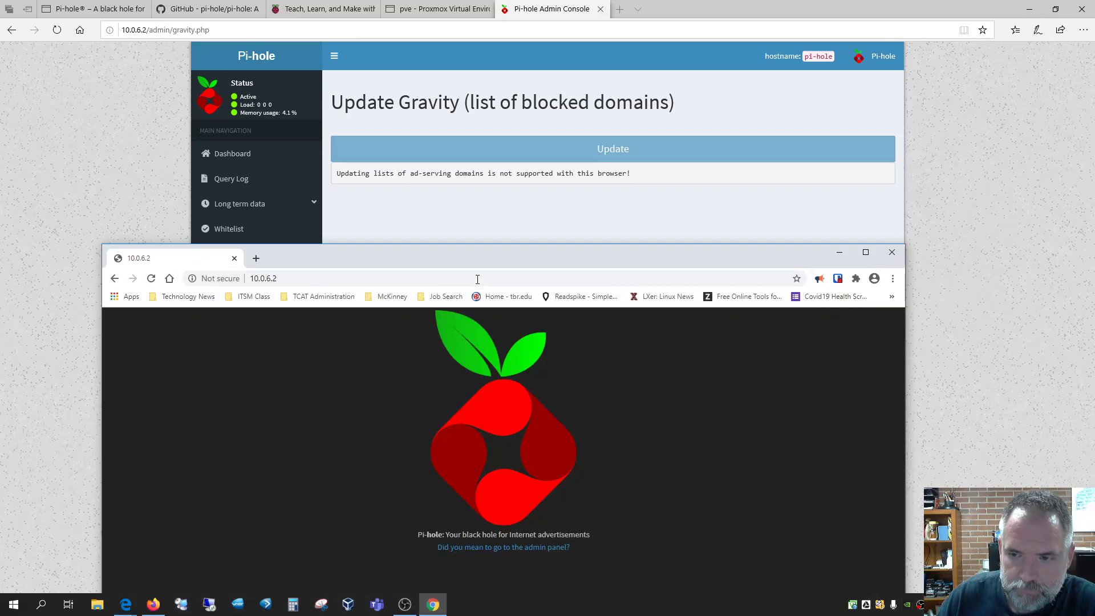
pyautogui.click(564, 548)
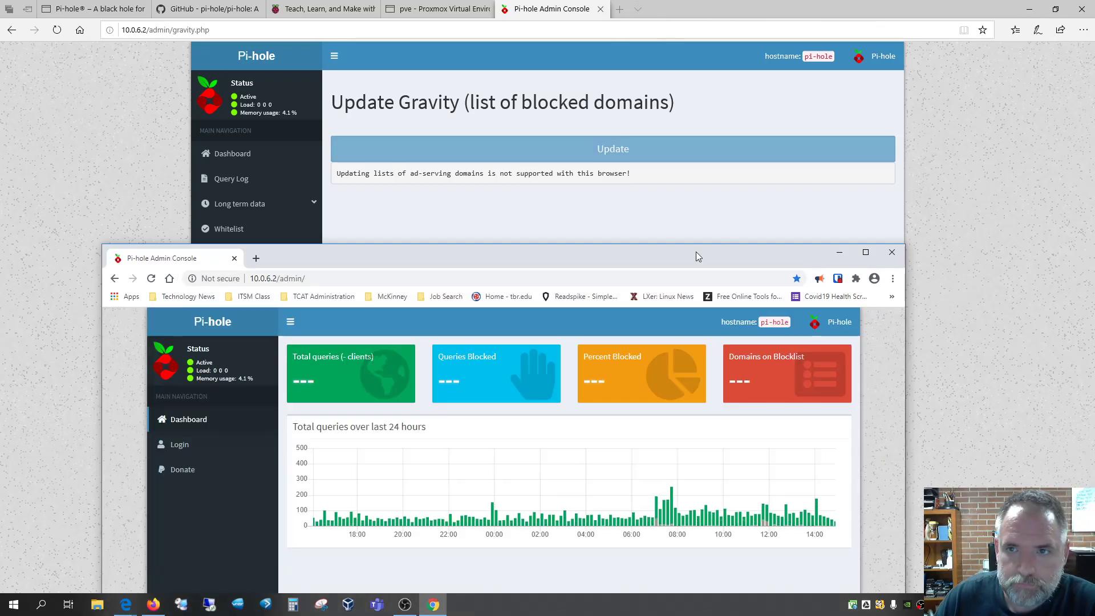
pyautogui.click(892, 252)
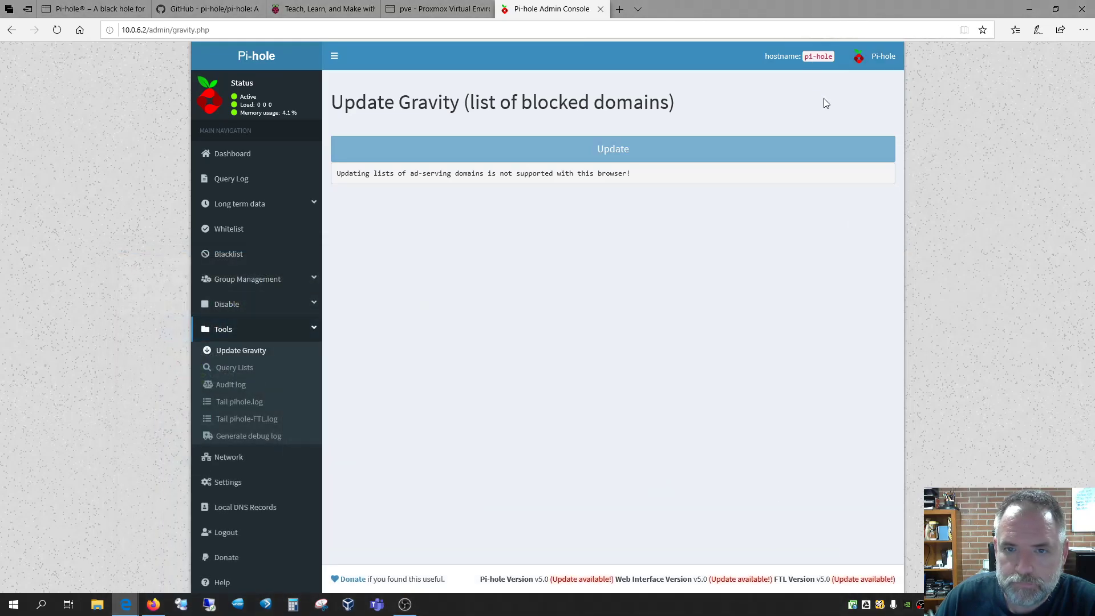
pyautogui.click(243, 154)
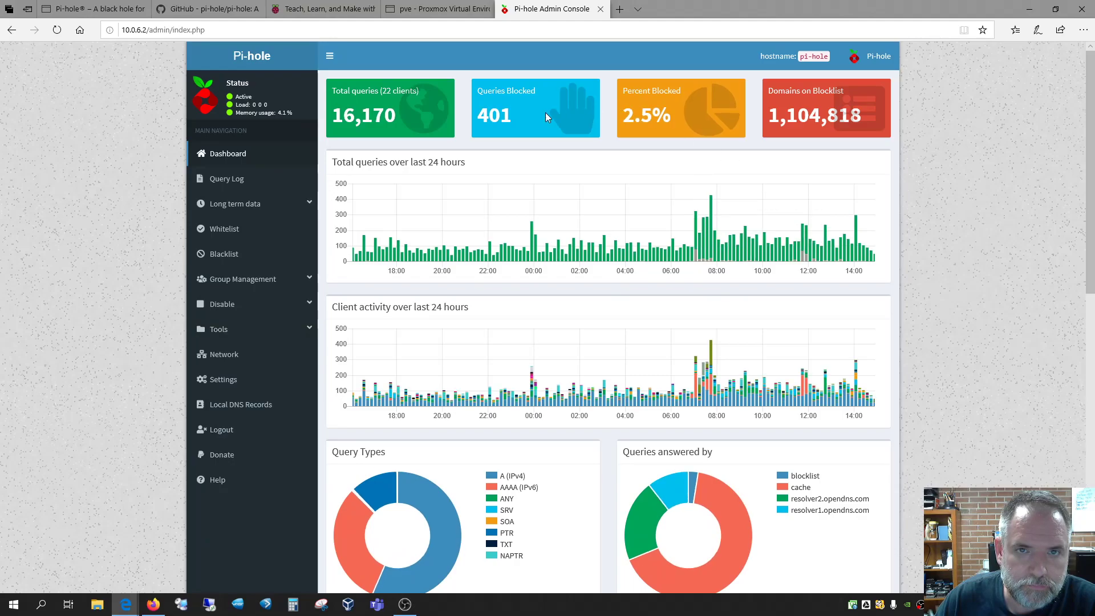
# In the pi-hole2 console, skip scanning another CD and choose United States mirror ftp.us.debian.org
pyautogui.click(430, 13)
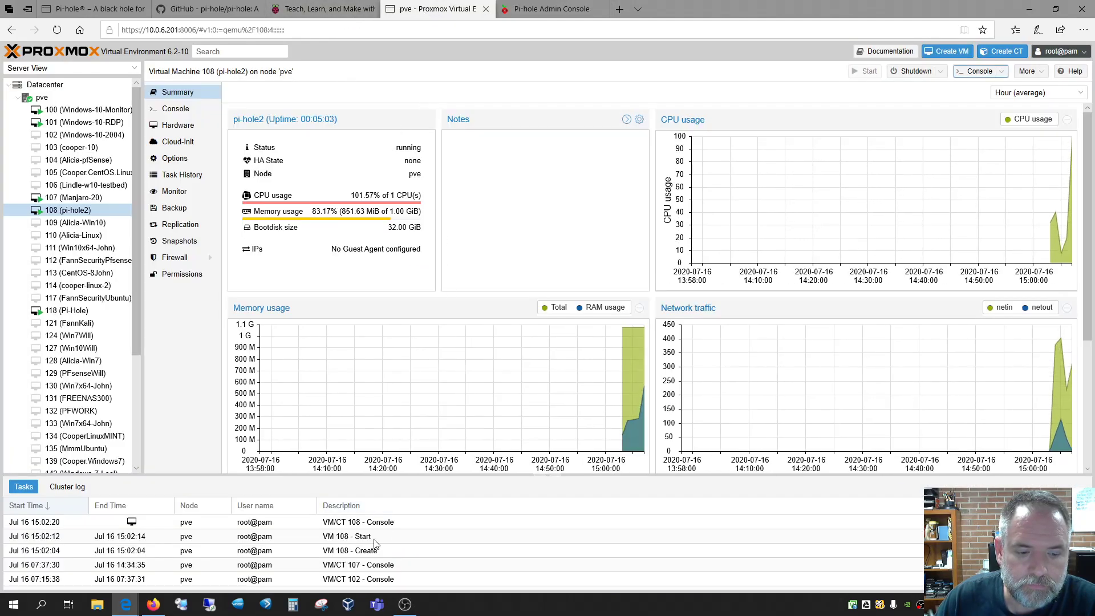
pyautogui.moveTo(126, 605)
pyautogui.click(187, 547)
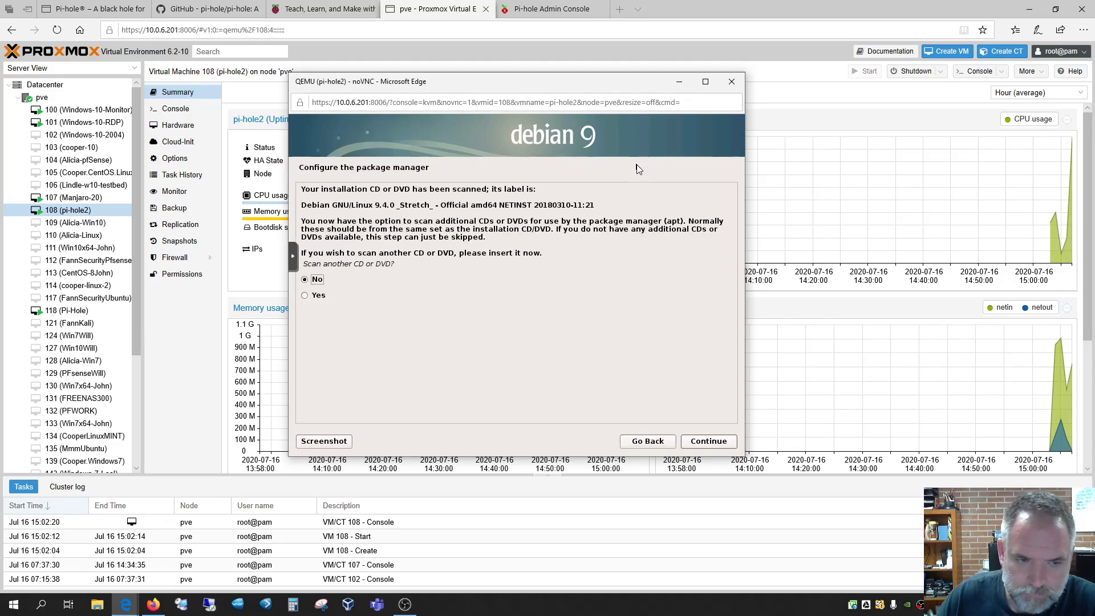
pyautogui.press('Return')
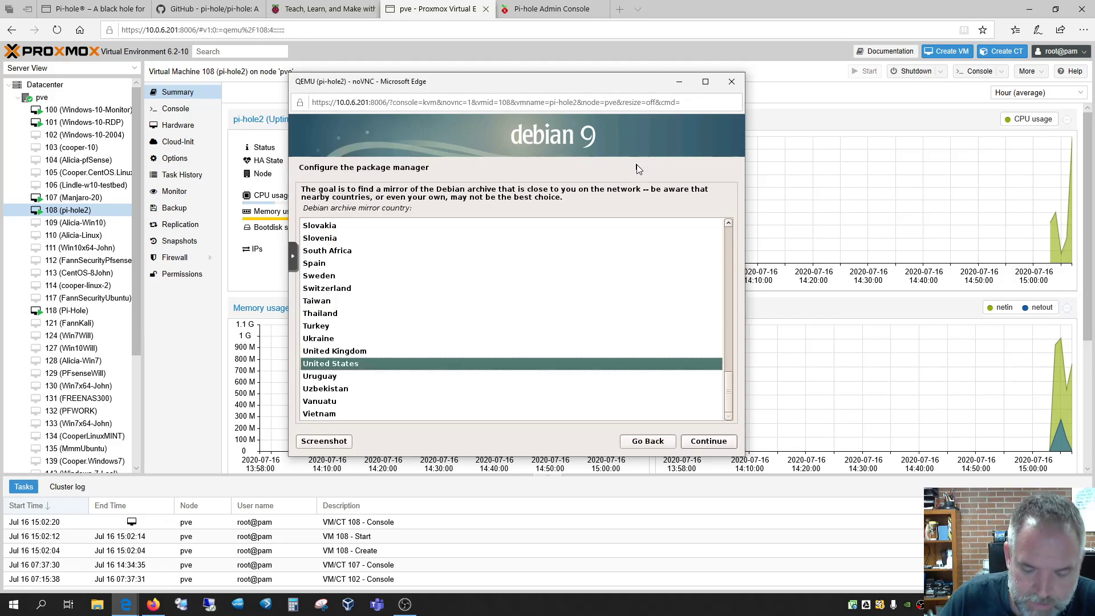
pyautogui.press('Return')
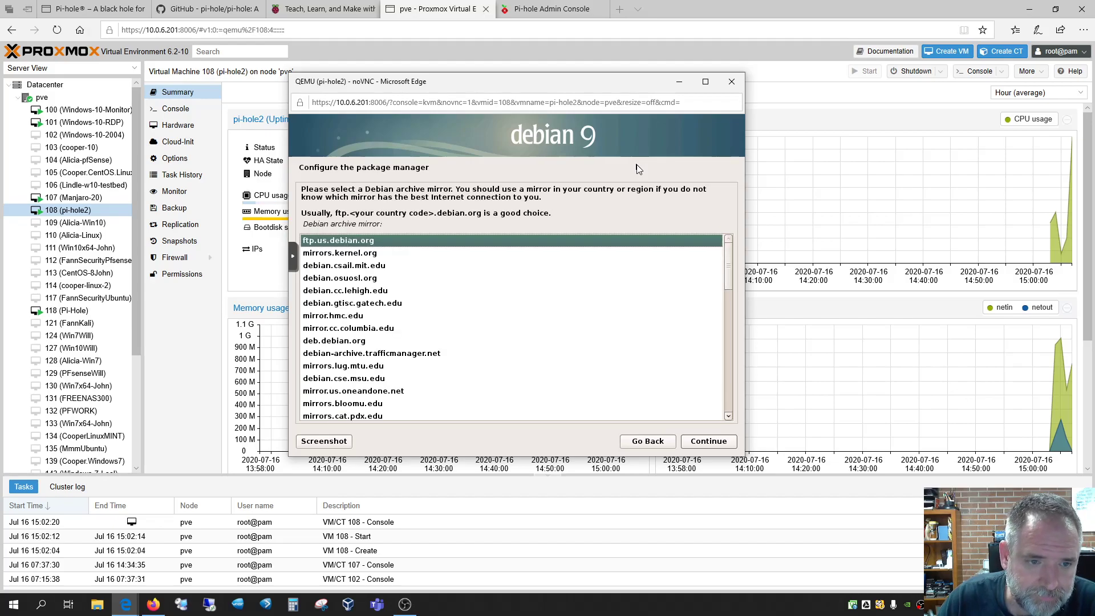
pyautogui.press('Return')
pyautogui.press('Return')
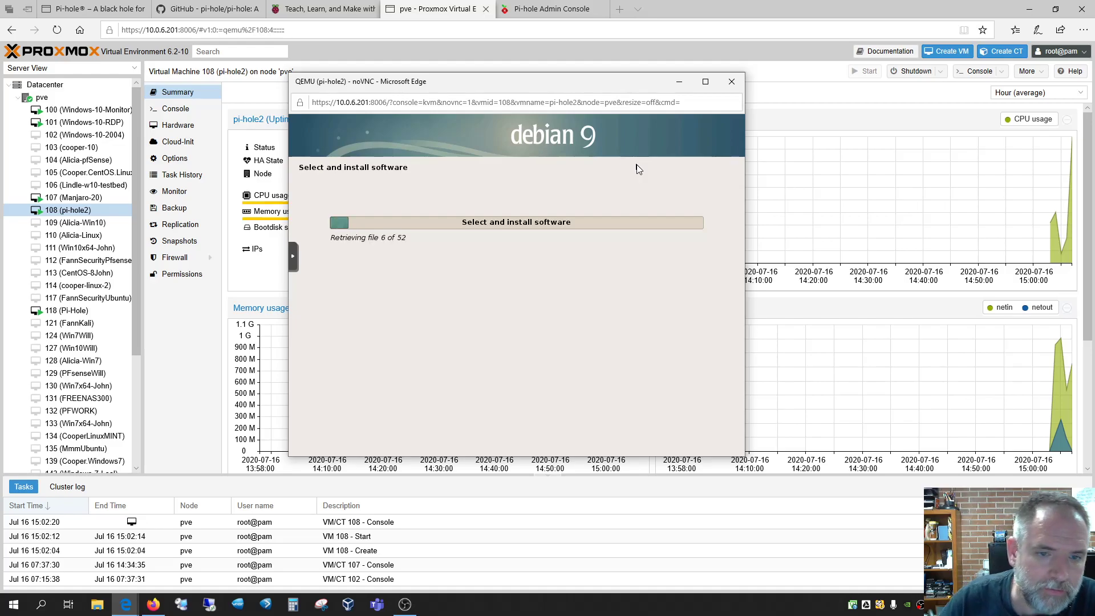
# Go to raspberrypi.org's Downloads page
pyautogui.click(322, 9)
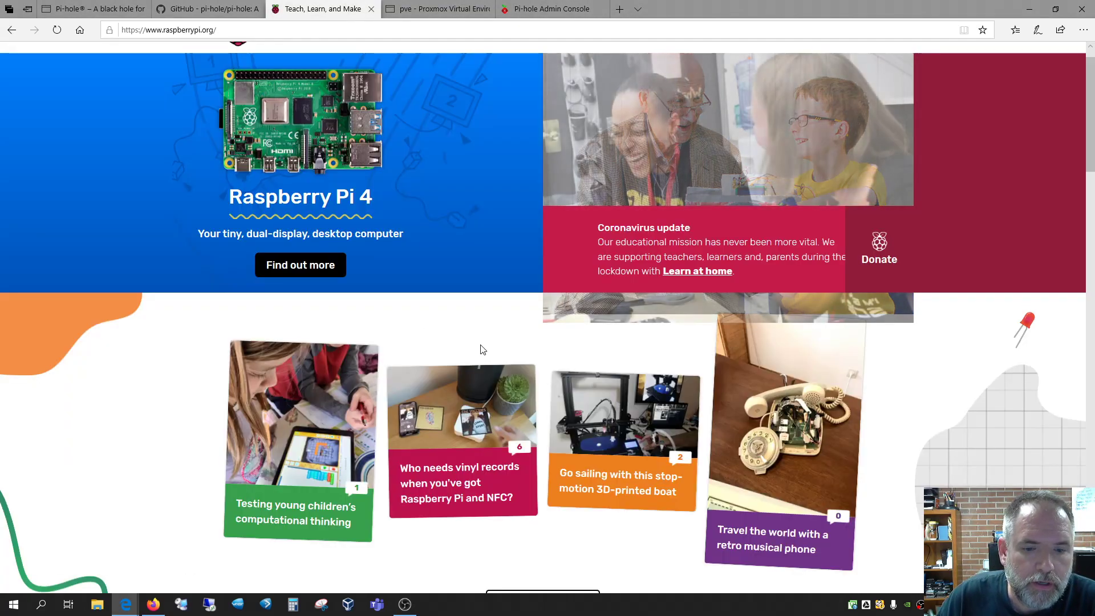
pyautogui.scroll(-20, 480, 352)
pyautogui.scroll(5, 480, 346)
pyautogui.scroll(10, 478, 344)
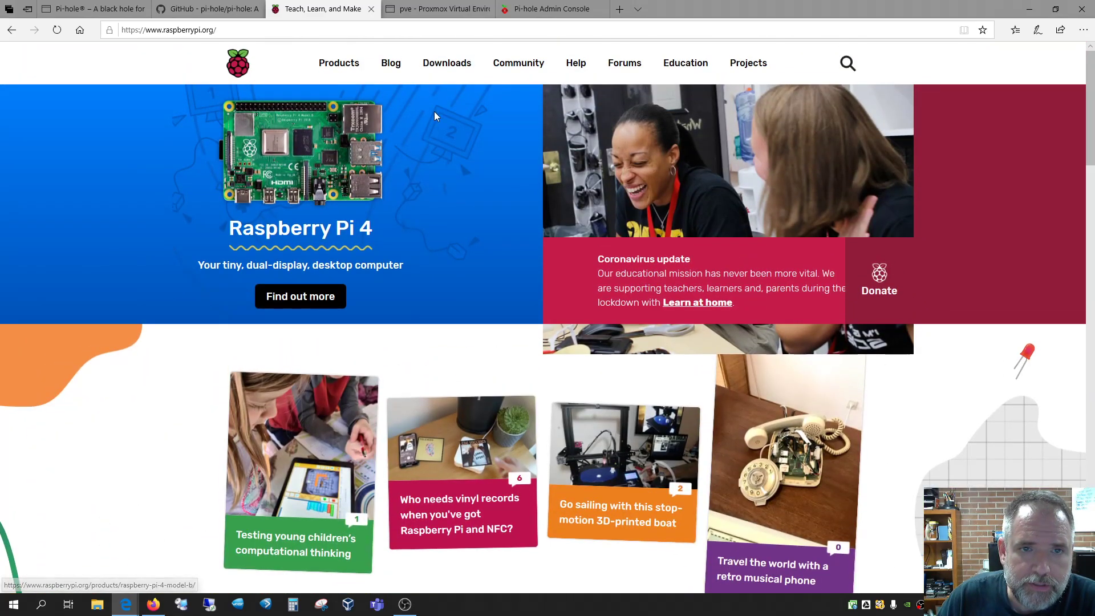
pyautogui.click(447, 62)
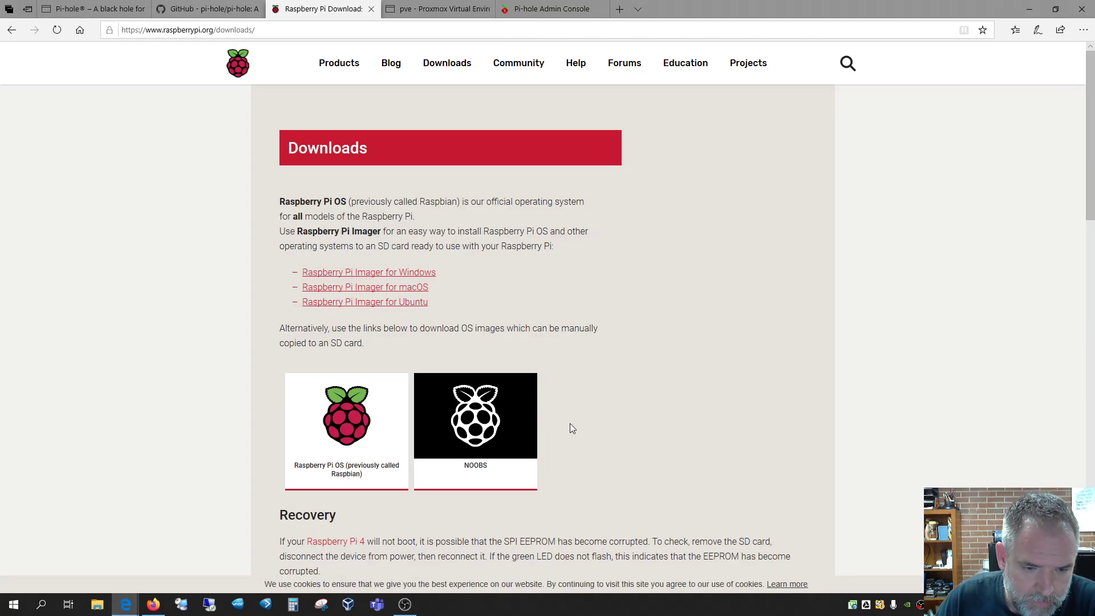
pyautogui.scroll(-5, 570, 423)
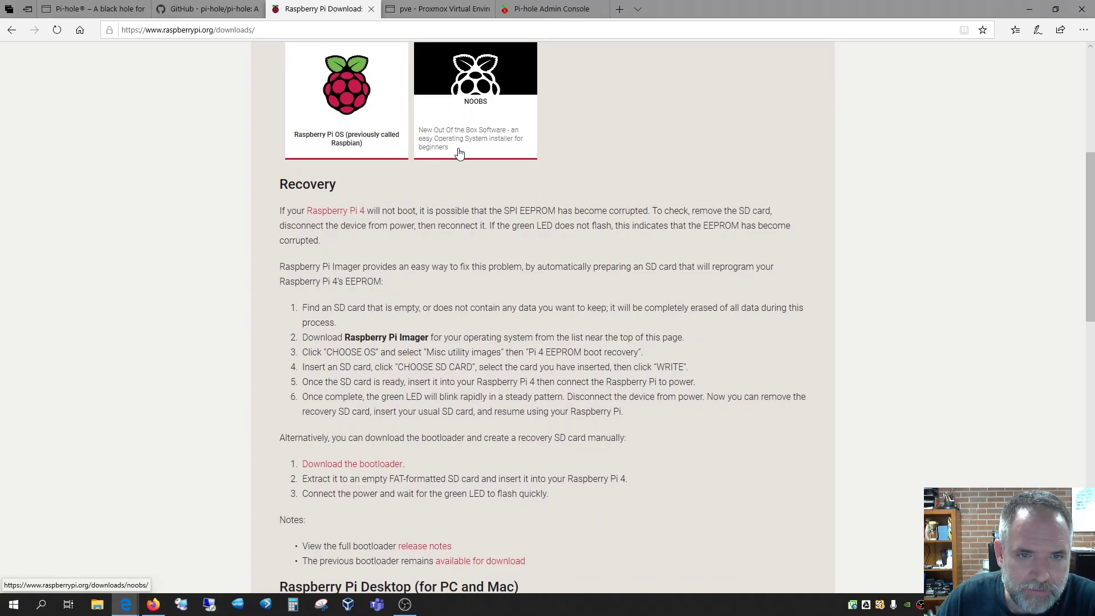
# Review the Raspberry Pi OS images, then return to Downloads
pyautogui.click(349, 113)
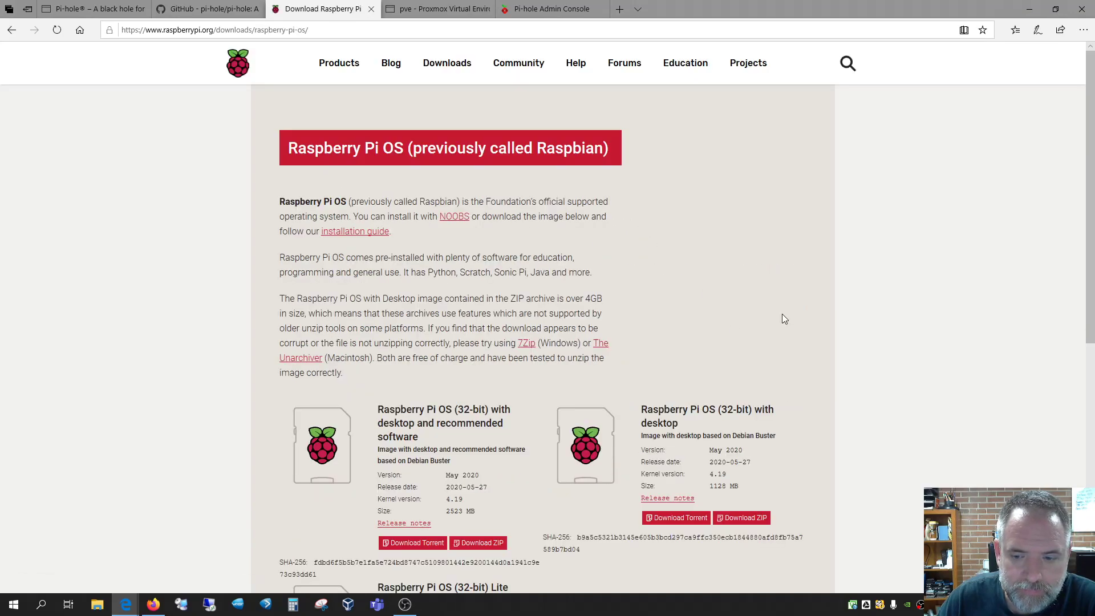
pyautogui.scroll(-5, 797, 328)
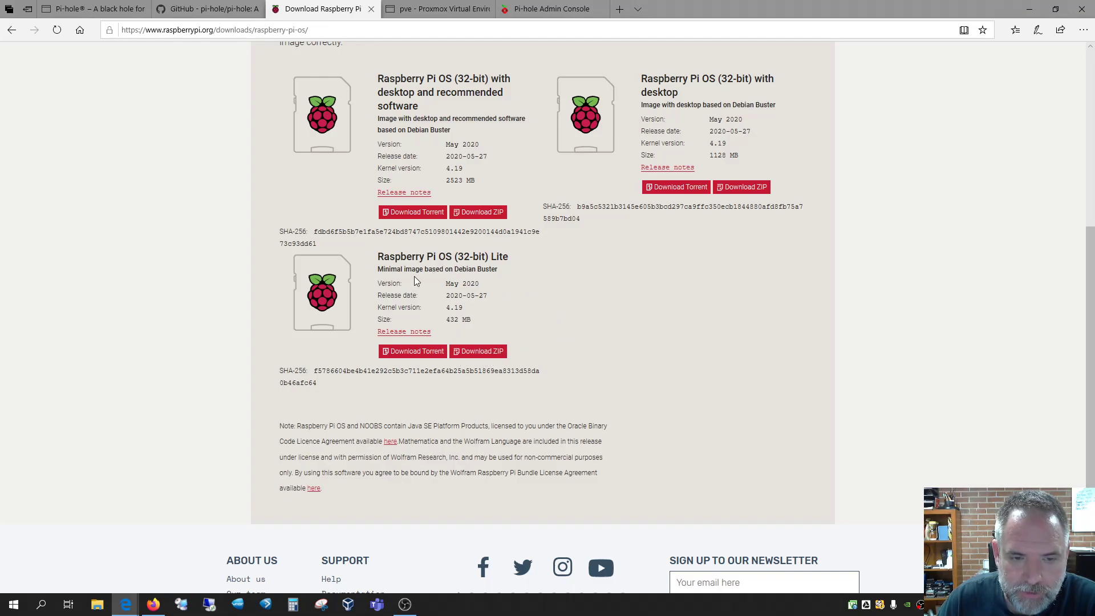
pyautogui.scroll(6, 641, 393)
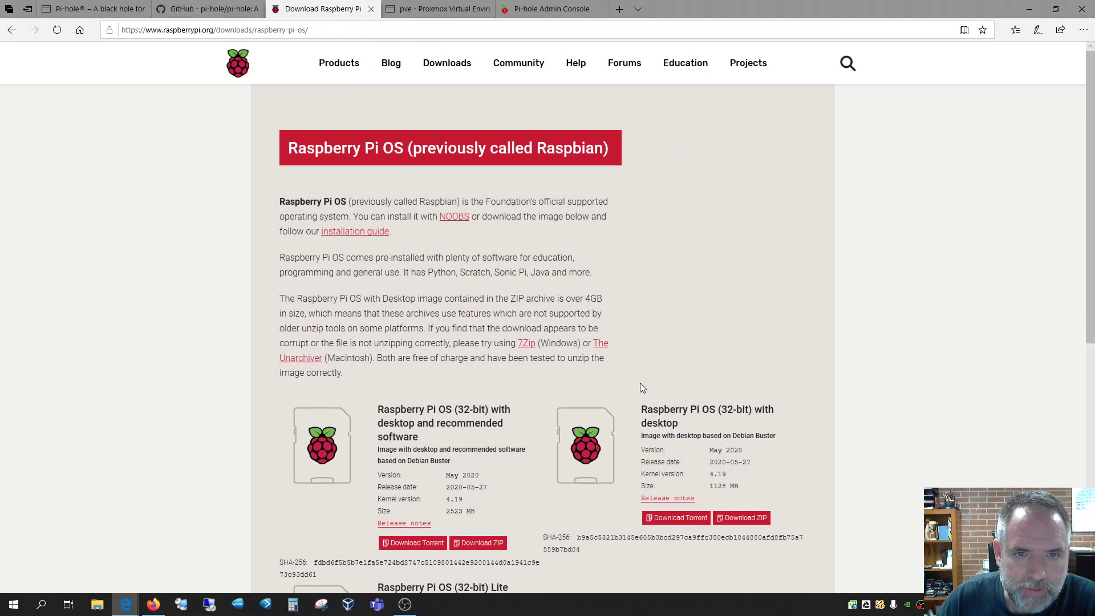
pyautogui.click(448, 66)
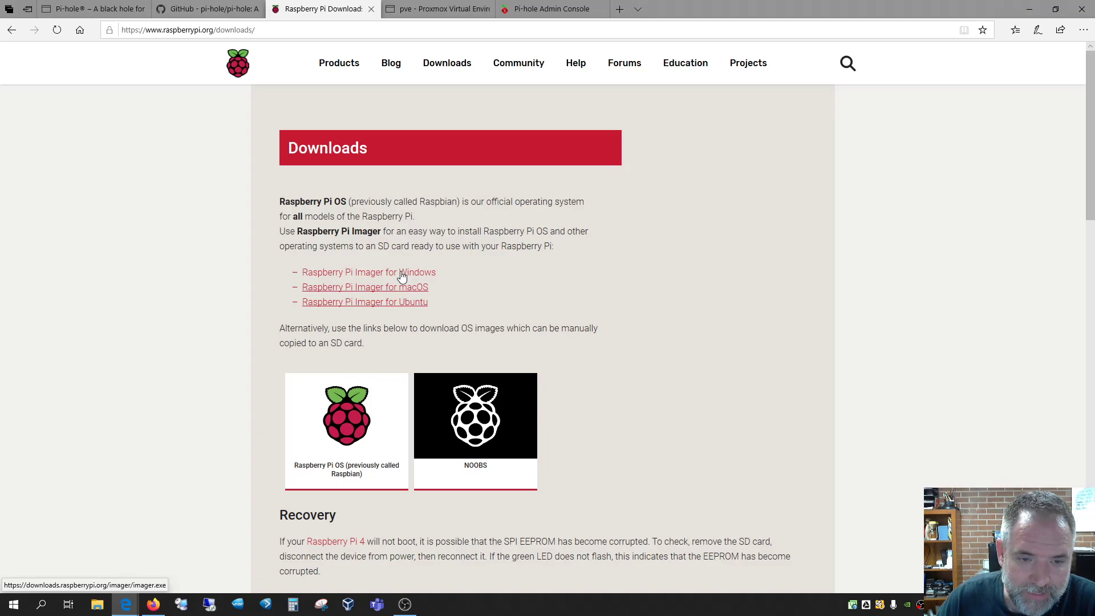
# Glance at the Pi-hole dashboard and Raspberry Pi downloads tabs, then return to pi-hole2's Proxmox summary
pyautogui.click(551, 9)
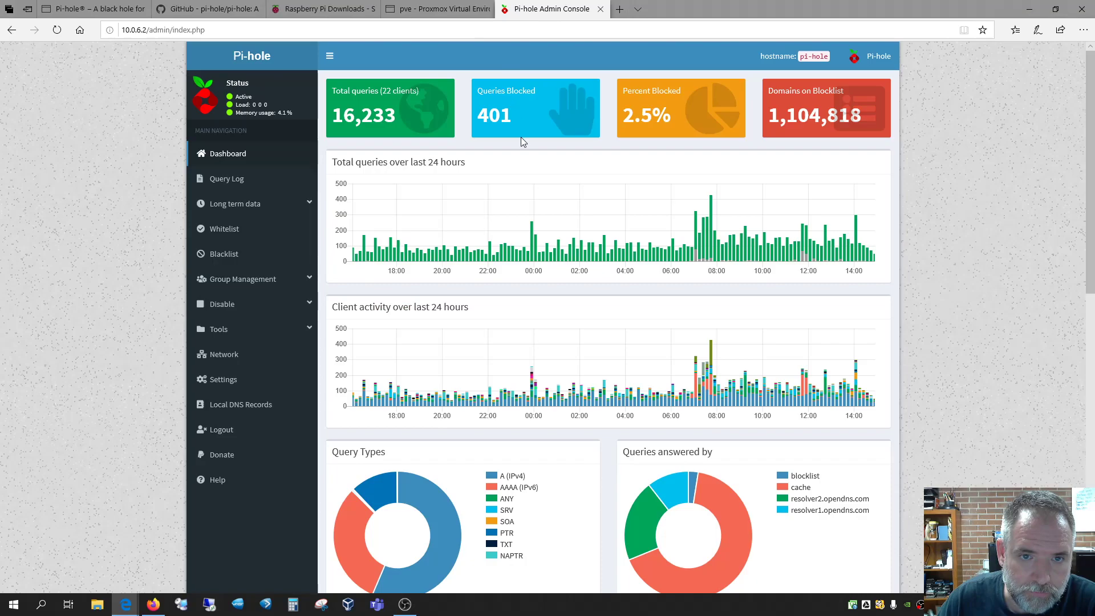
pyautogui.click(324, 9)
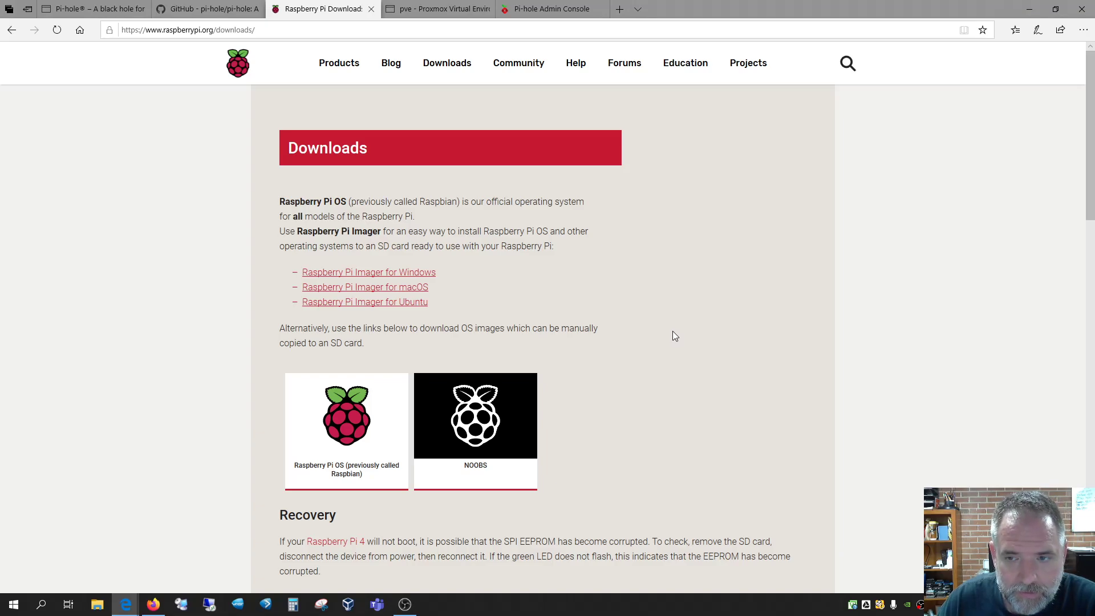
pyautogui.click(441, 7)
# Decline the package survey and install only SSH server and standard system utilities, without desktop or print server
pyautogui.moveTo(126, 605)
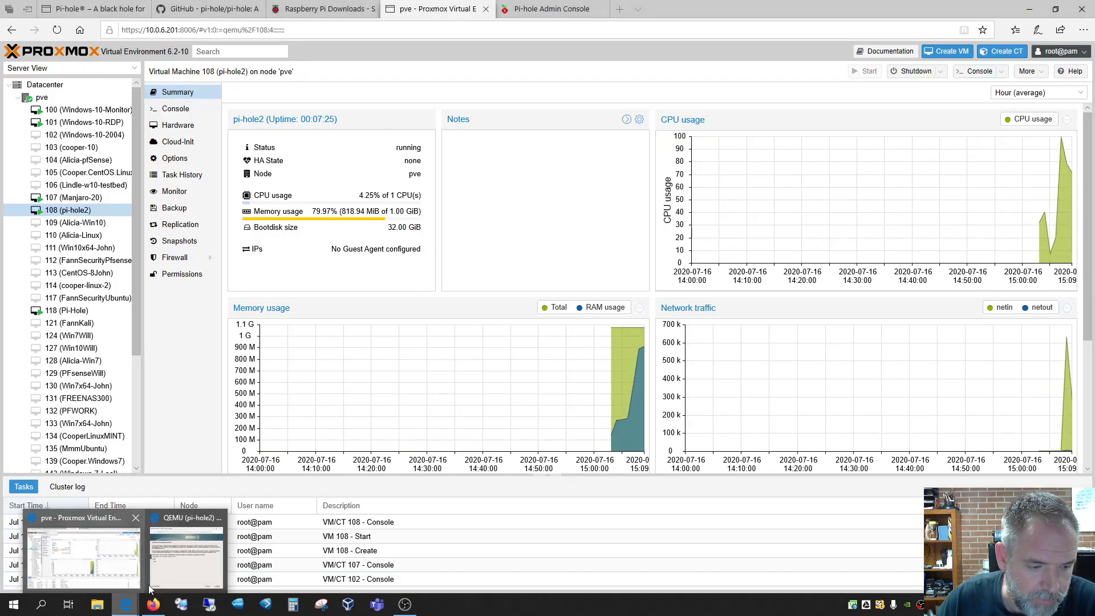
pyautogui.click(189, 550)
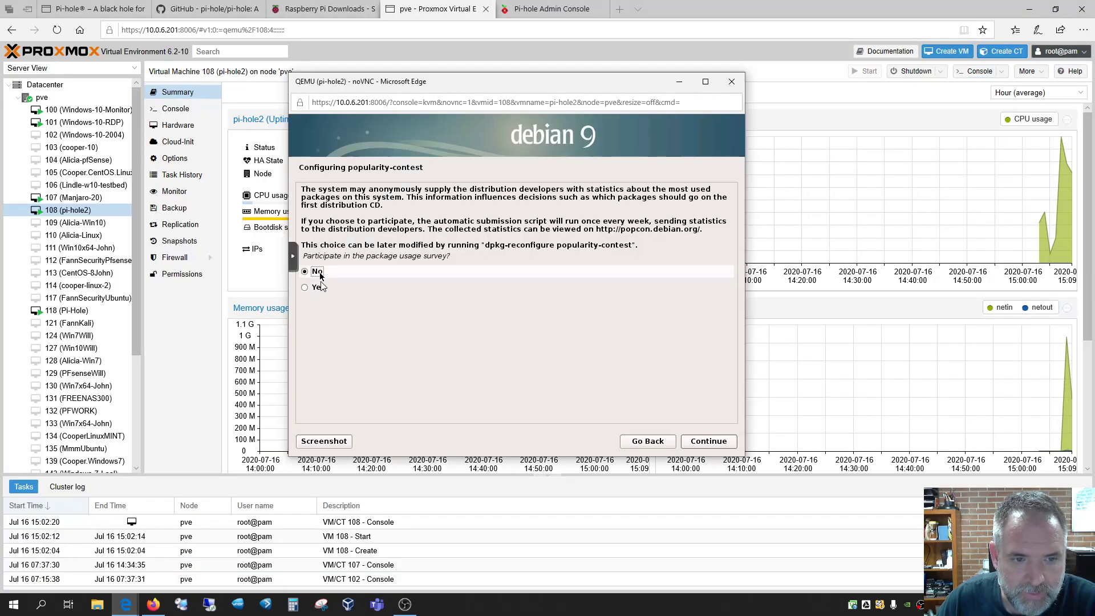
pyautogui.click(719, 442)
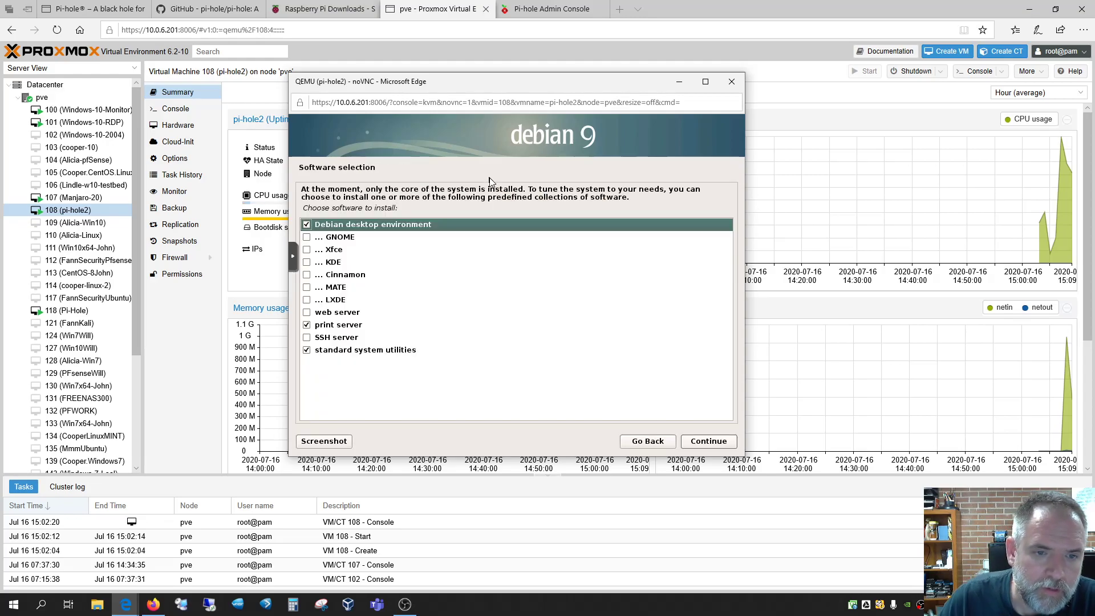
pyautogui.click(306, 226)
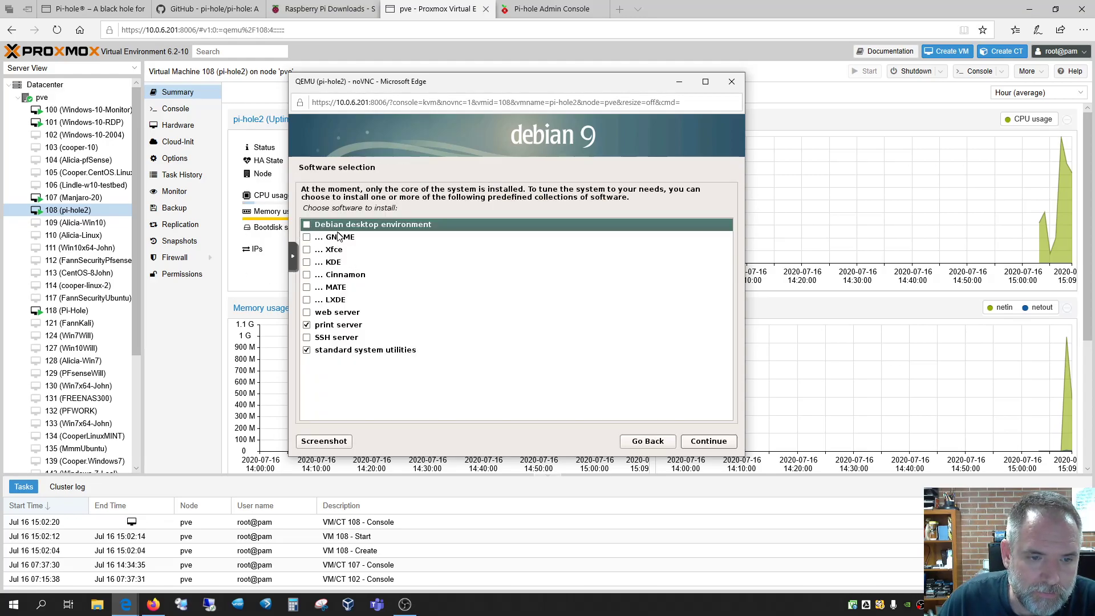
pyautogui.click(308, 327)
pyautogui.click(308, 339)
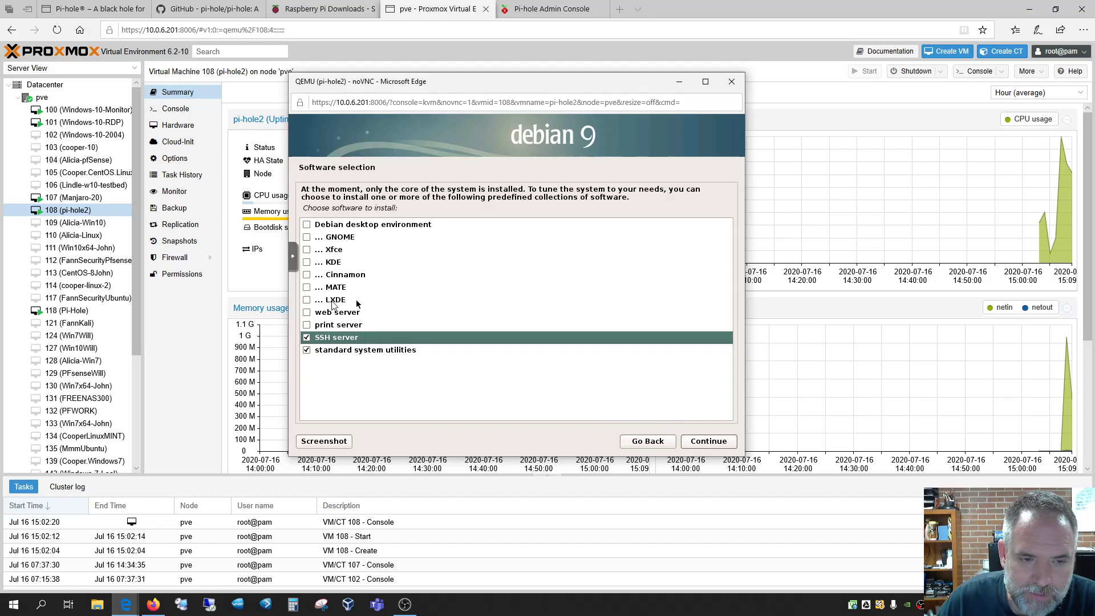
pyautogui.click(706, 444)
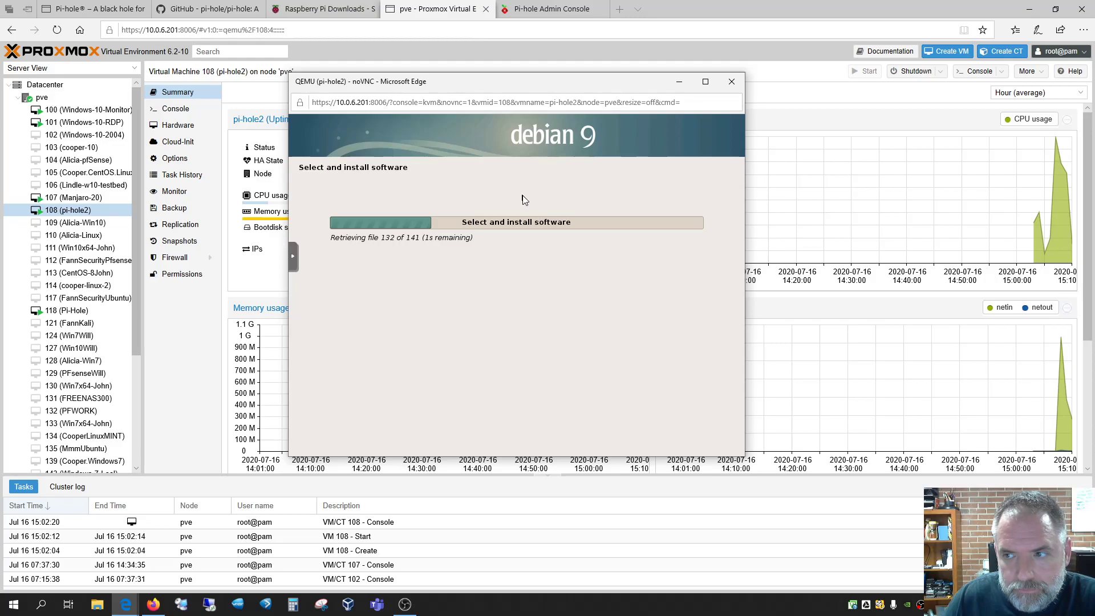
# Check the GitHub and downloads tabs, then bring the pi-hole2 installer console back while software installs
pyautogui.moveTo(535, 118); pyautogui.dragTo(755, 114)
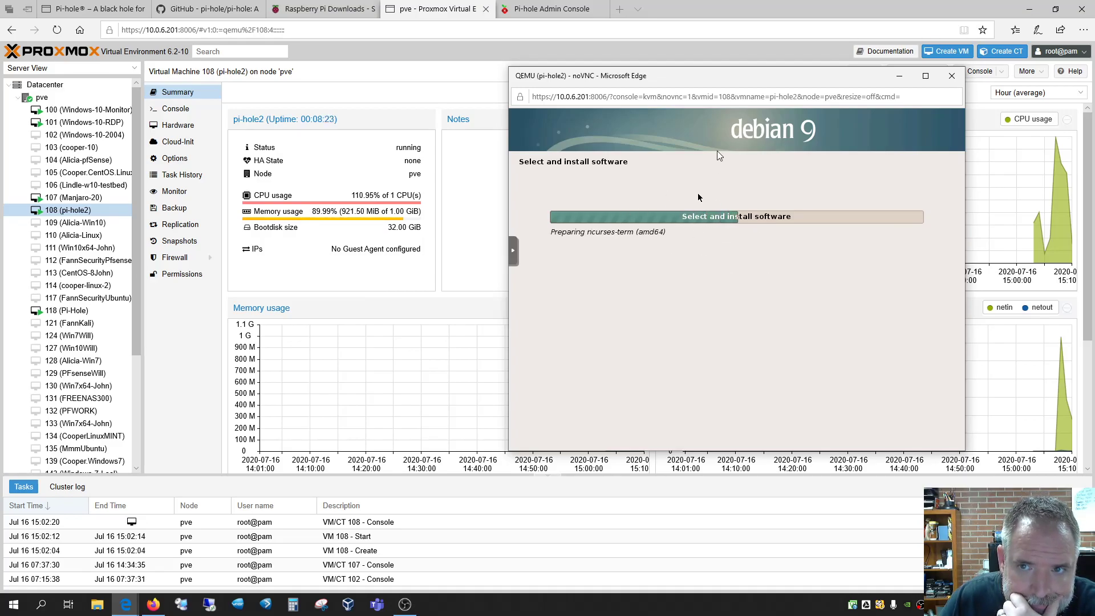
pyautogui.moveTo(727, 108); pyautogui.dragTo(613, 117)
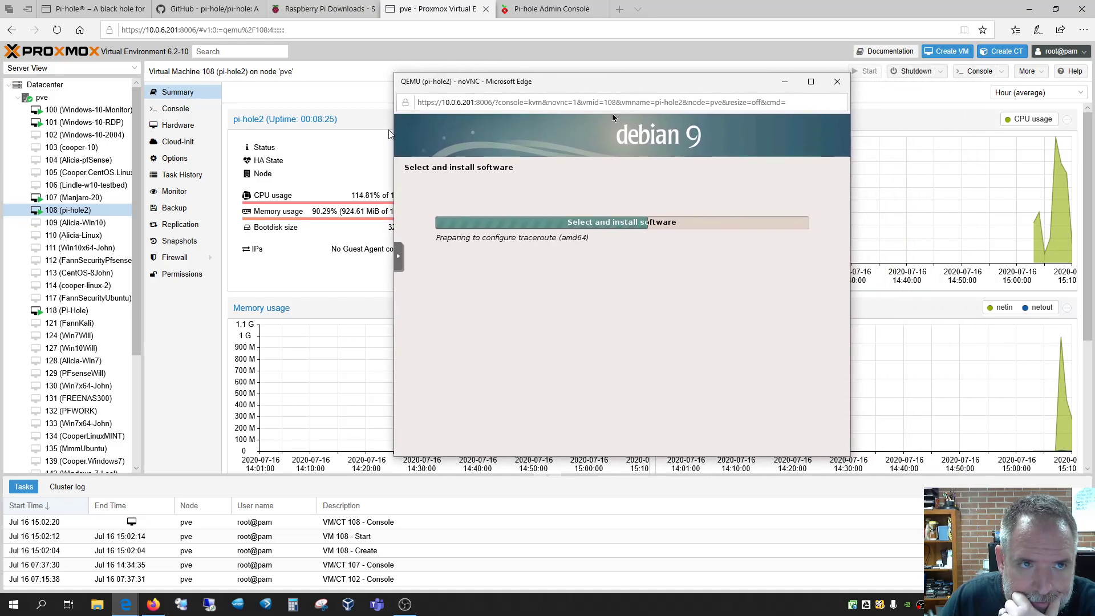
pyautogui.click(202, 8)
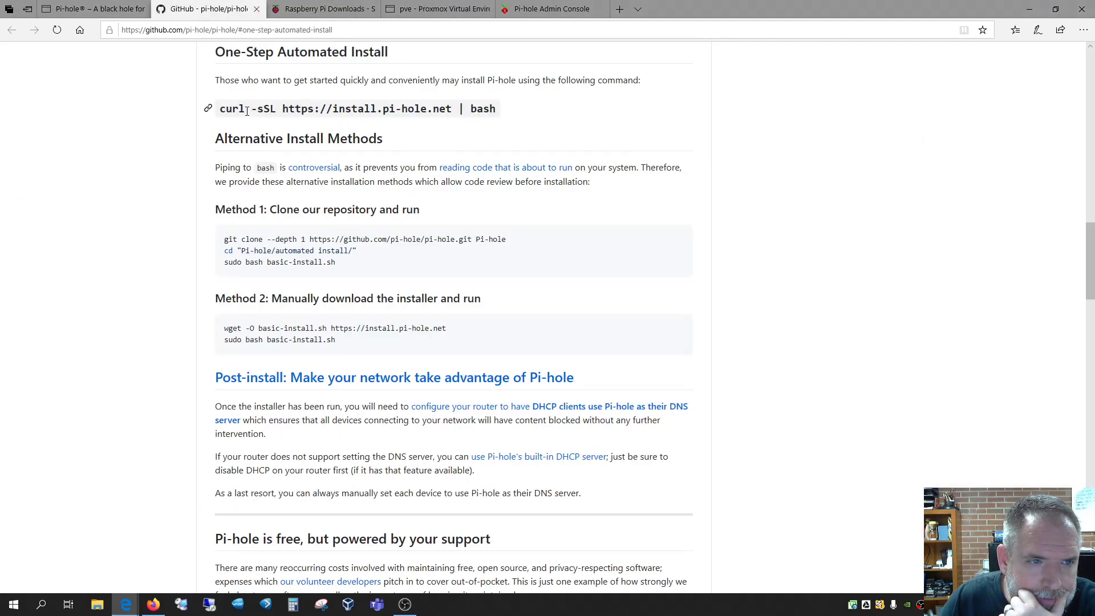
pyautogui.click(353, 10)
pyautogui.click(458, 10)
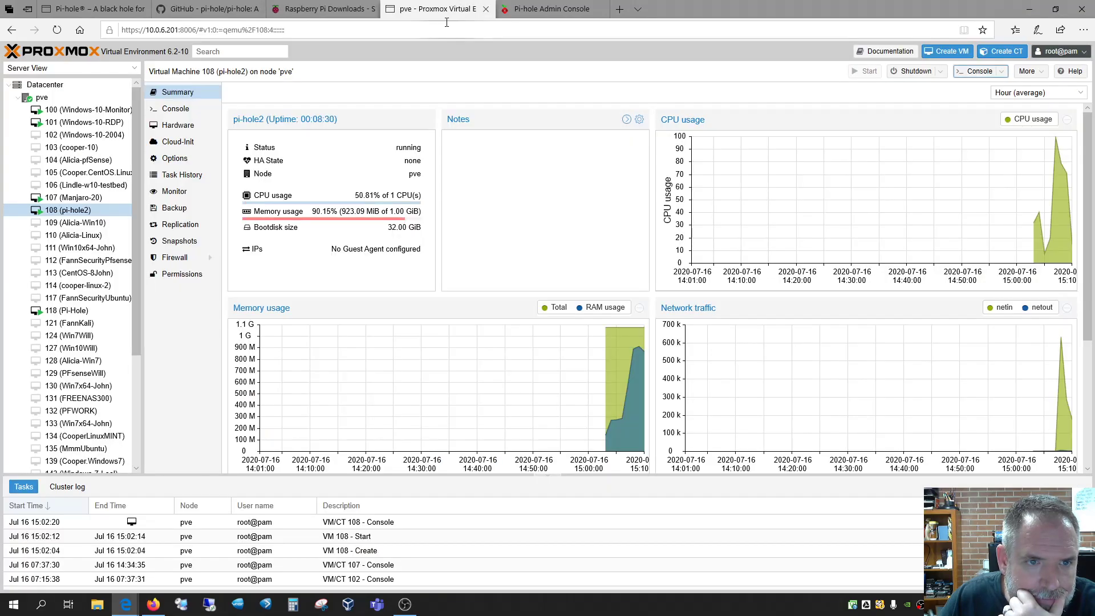
pyautogui.moveTo(126, 604)
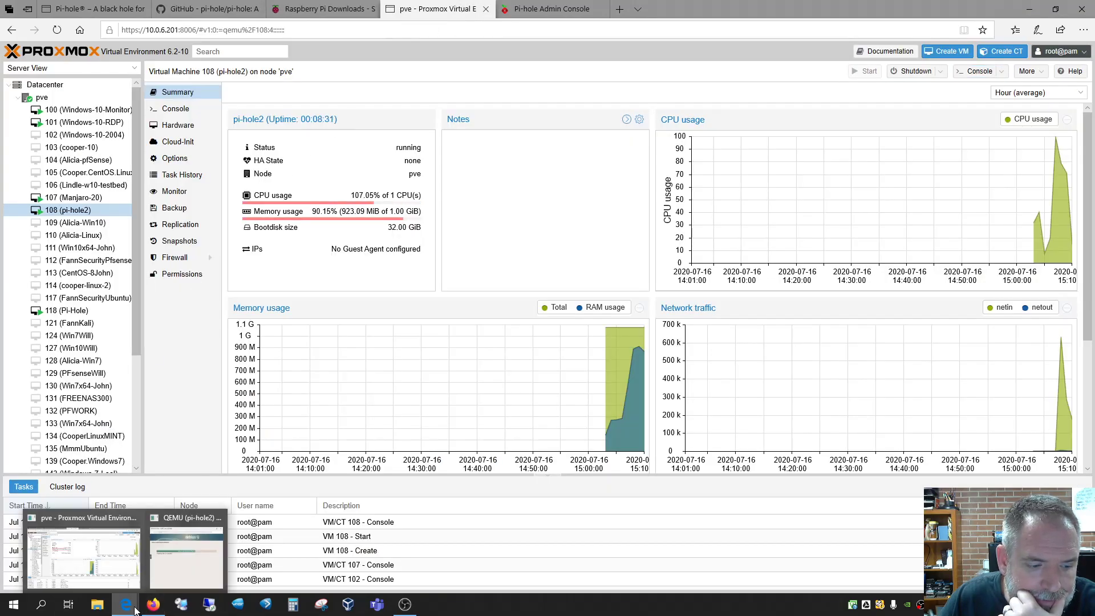
pyautogui.click(161, 562)
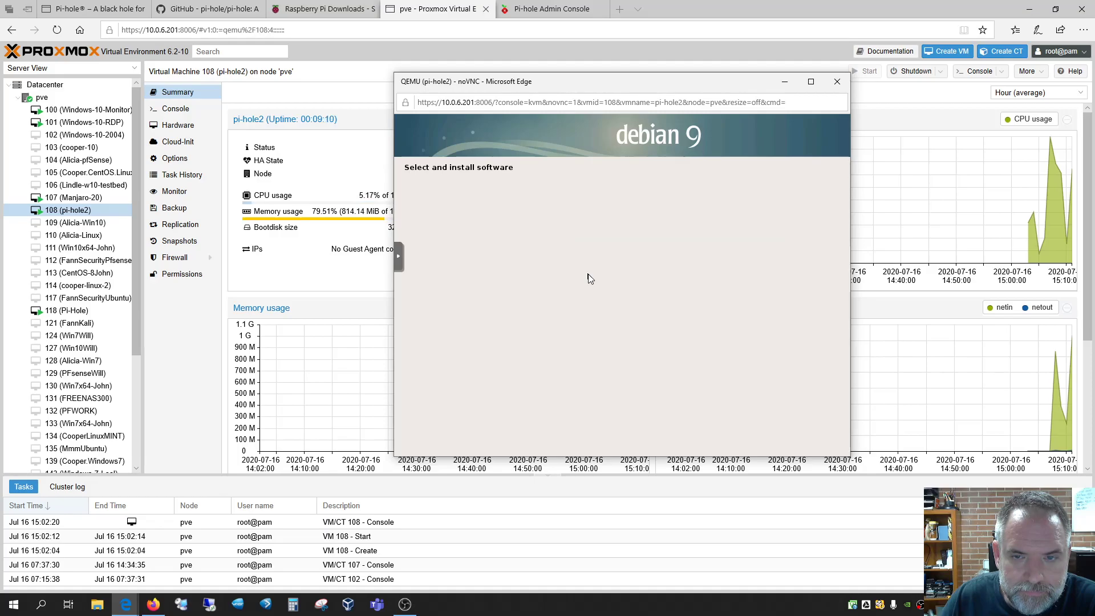
pyautogui.moveTo(637, 83); pyautogui.dragTo(577, 121)
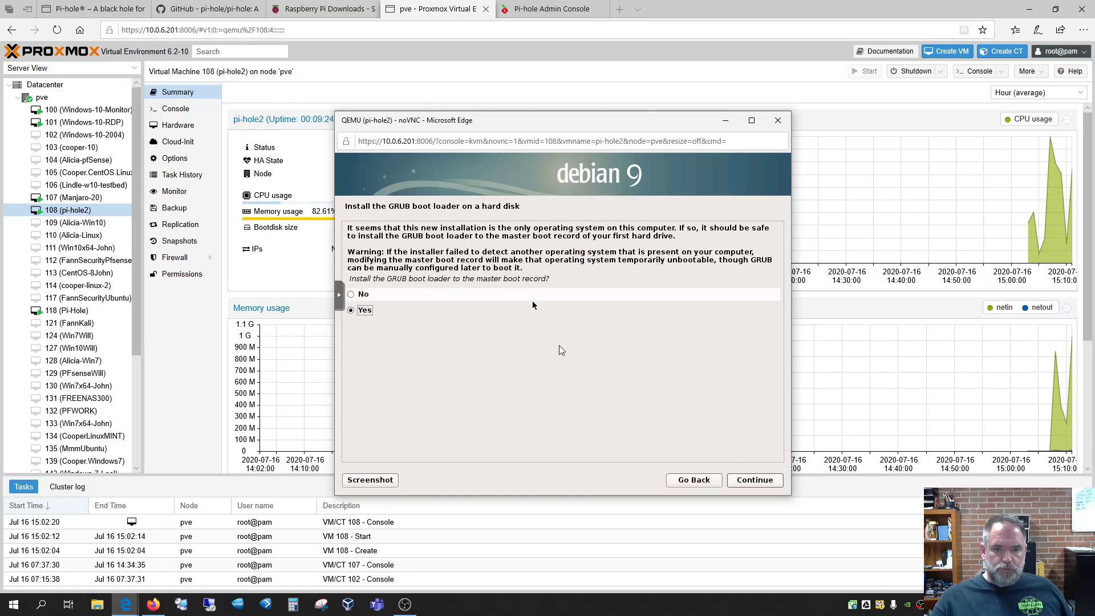
# Install GRUB to the master boot record on /dev/sda and finish the Debian install to reboot
pyautogui.click(750, 480)
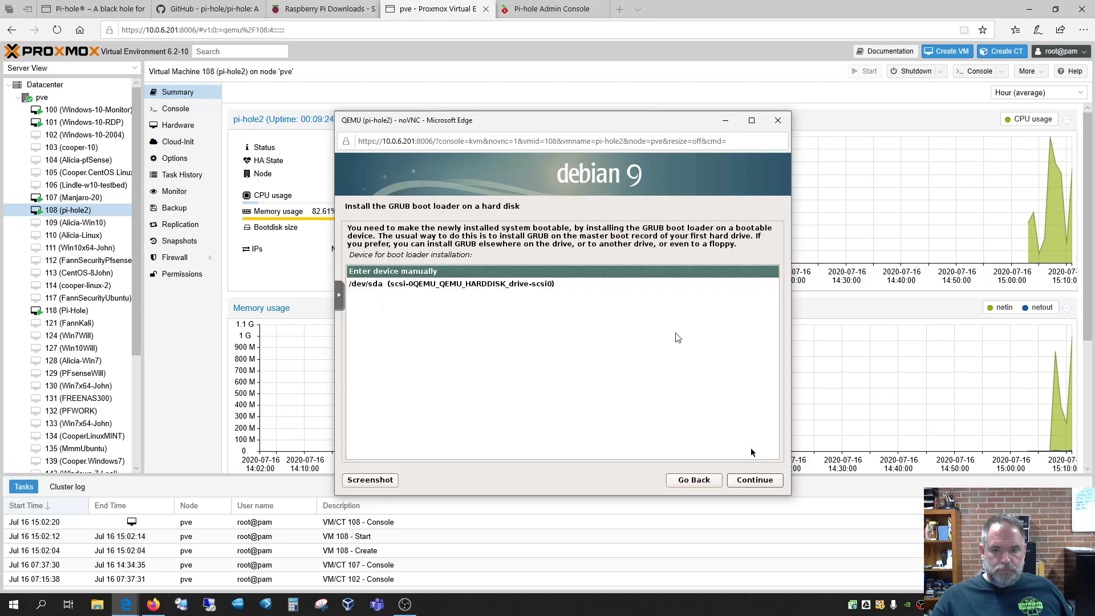
pyautogui.click(398, 283)
pyautogui.click(743, 478)
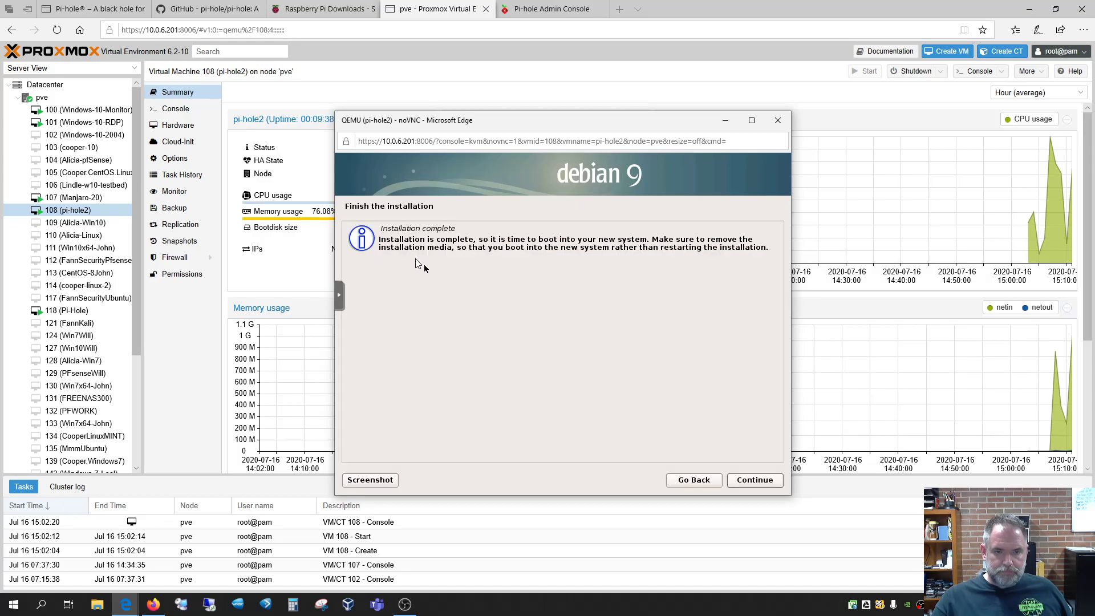
pyautogui.click(755, 480)
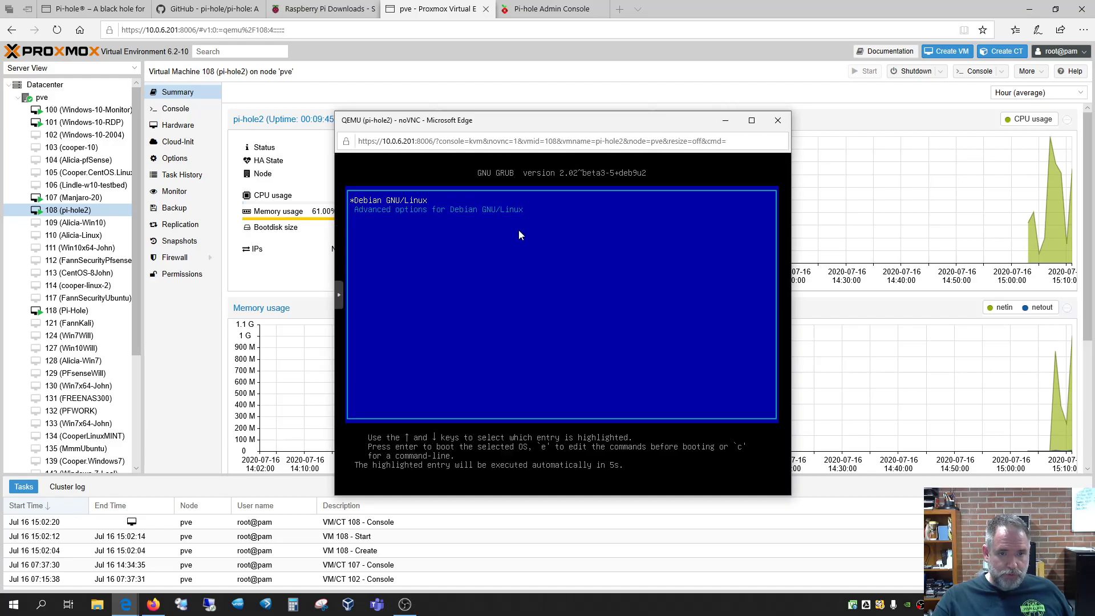
# Boot the default Debian GRUB entry and log in at the pi-hole2 console with the regular user account
pyautogui.press('Return')
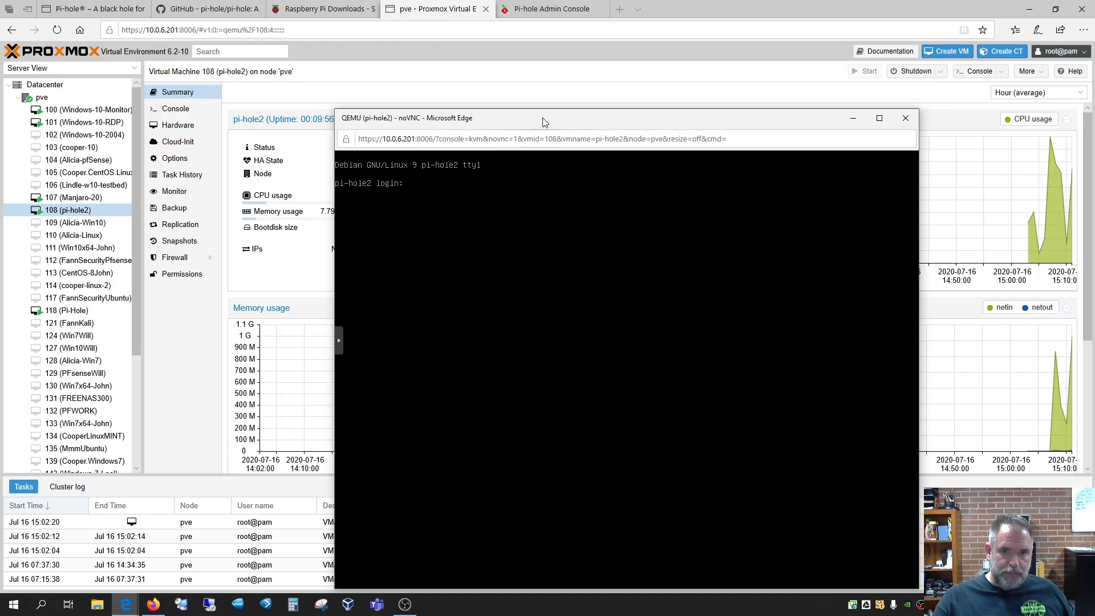
pyautogui.moveTo(545, 120); pyautogui.dragTo(480, 57)
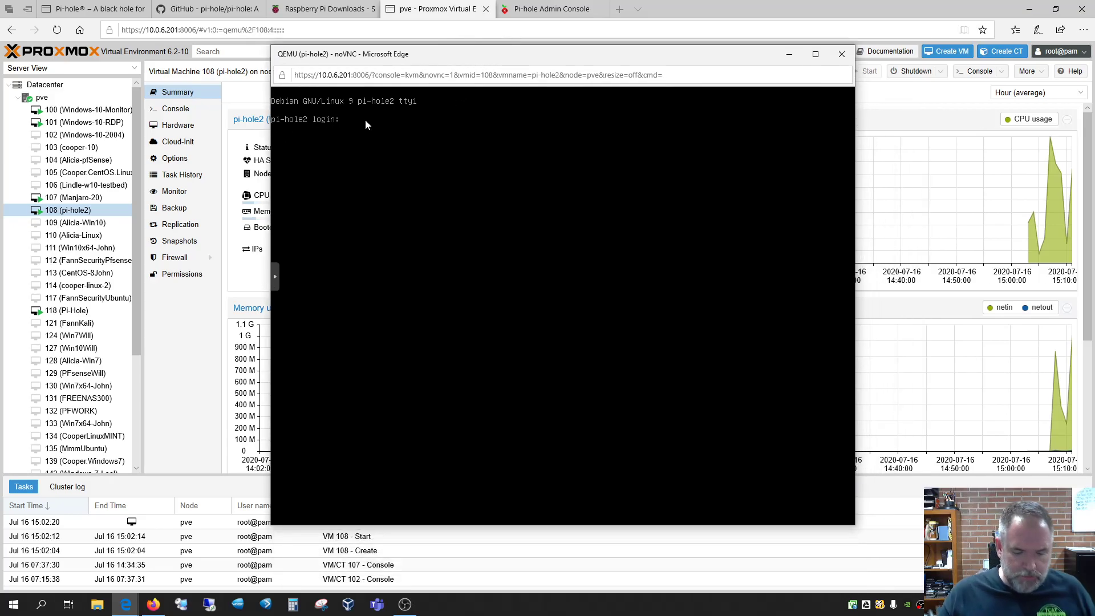
pyautogui.write('itsm')
pyautogui.press('Return')
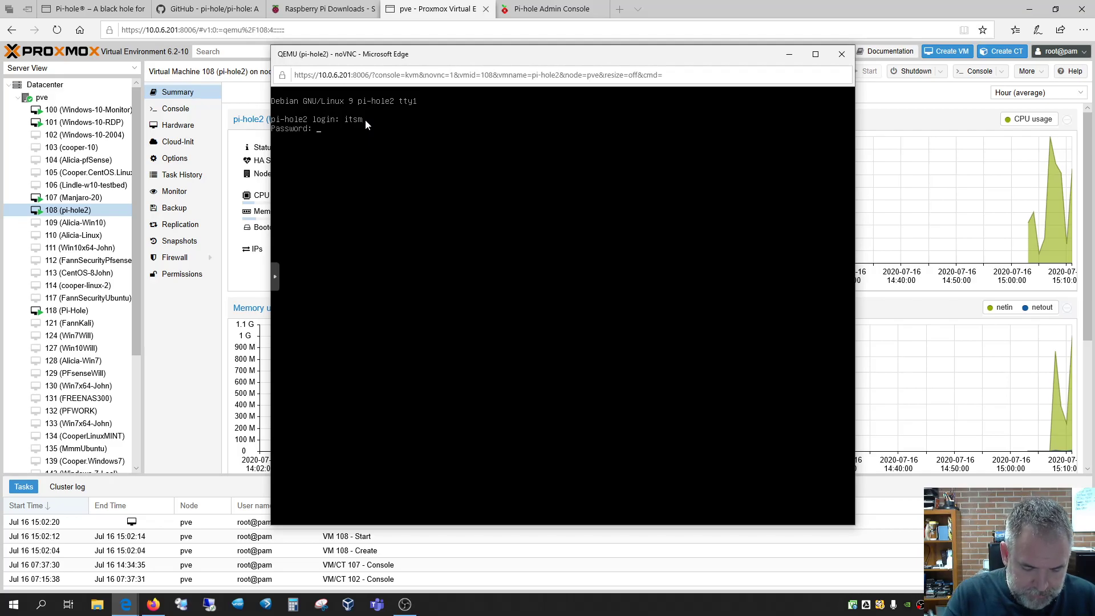
pyautogui.press('Return')
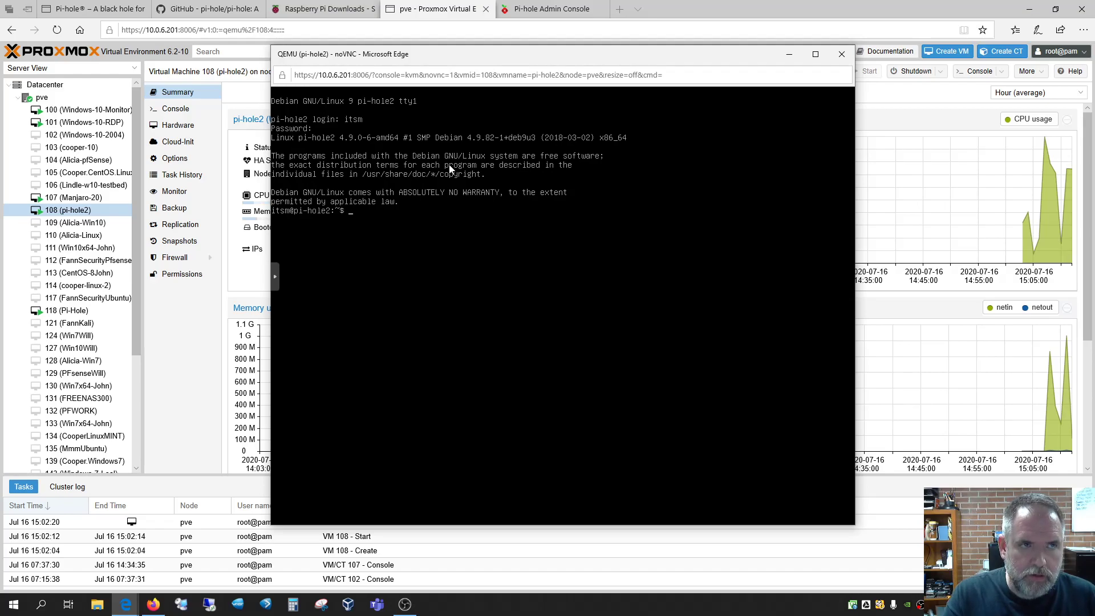
# Try changing the root password with sudo passwd root
pyautogui.write('su')
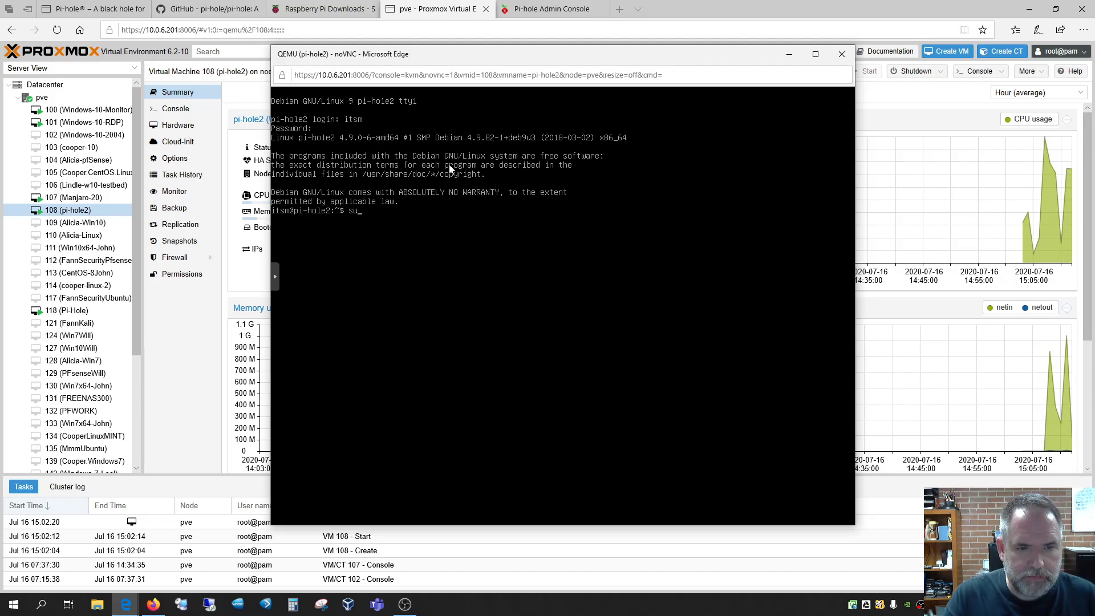
pyautogui.write('do ro')
pyautogui.press('BackSpace')
pyautogui.write('passwd root')
pyautogui.press('Return')
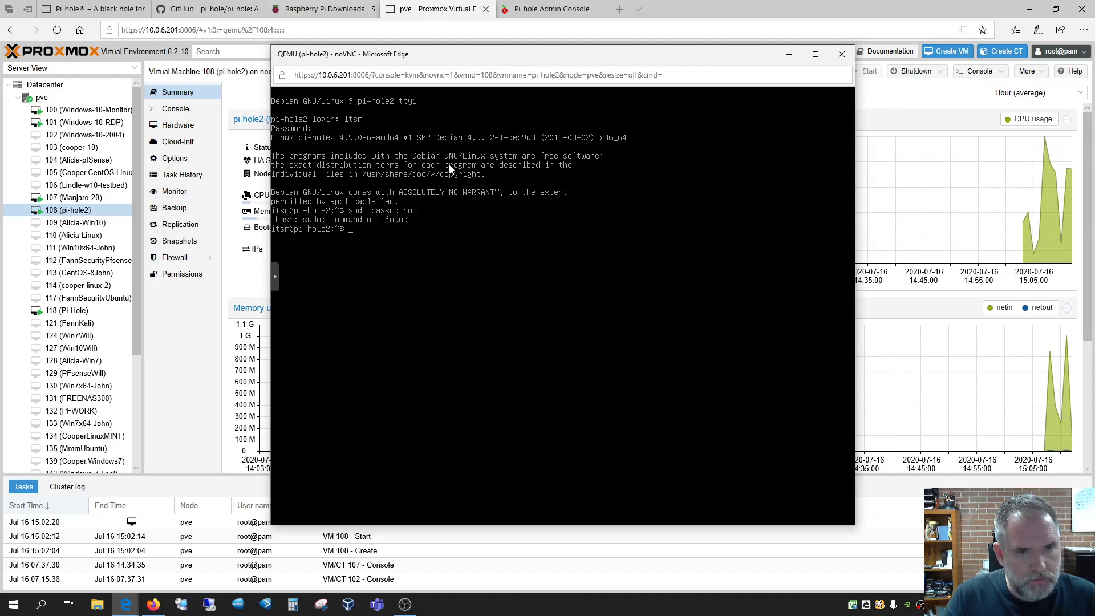
# Switch to root with su and set a new root password via passwd root, entered twice
pyautogui.write('su')
pyautogui.press('Return')
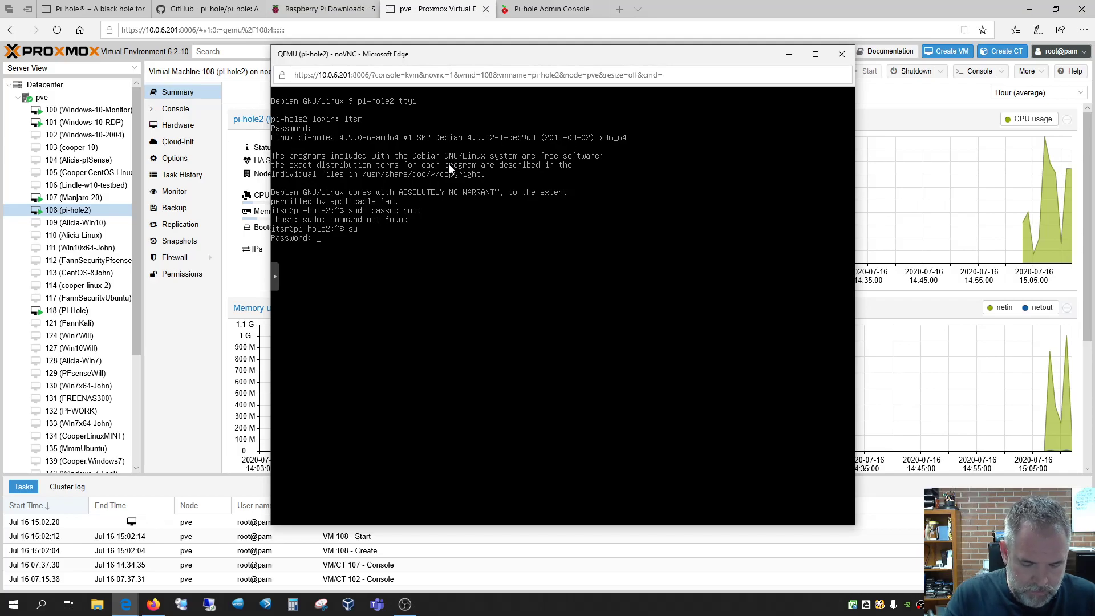
pyautogui.press('Return')
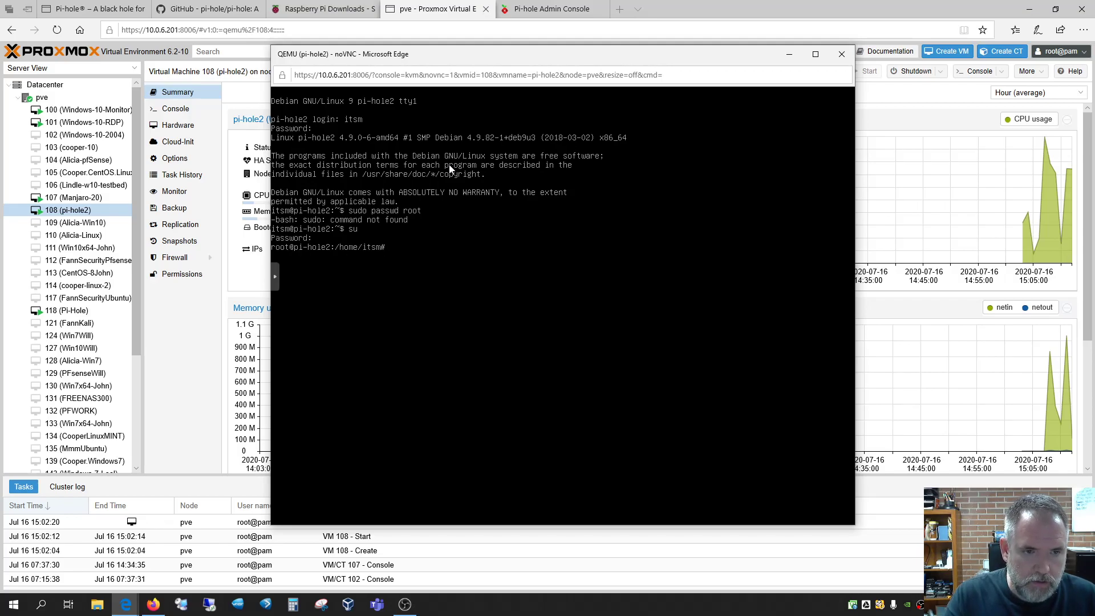
pyautogui.write('passwd')
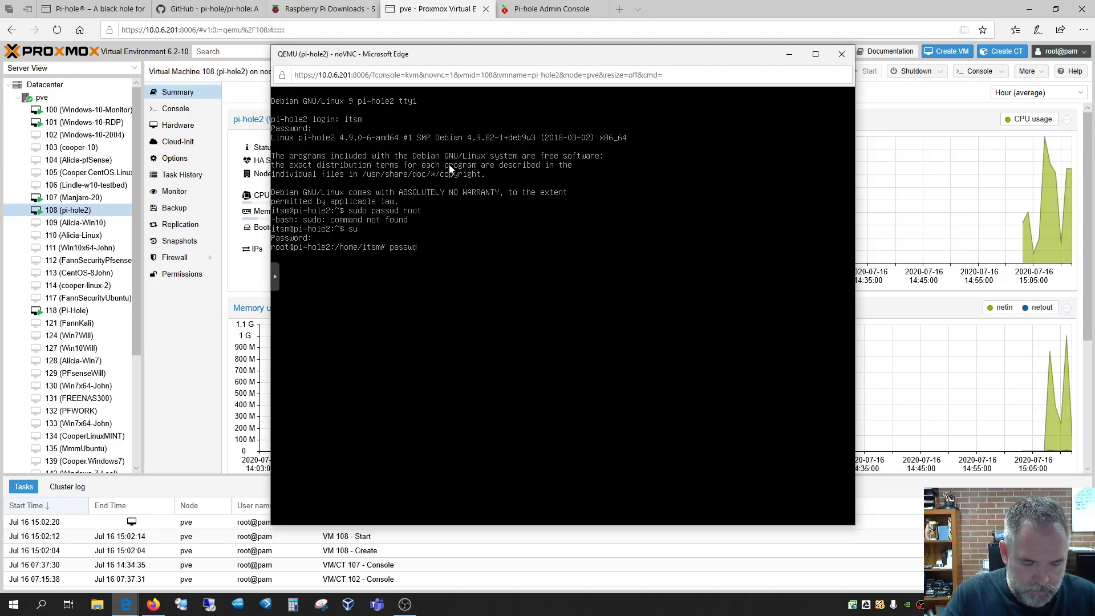
pyautogui.write(' root')
pyautogui.press('Return')
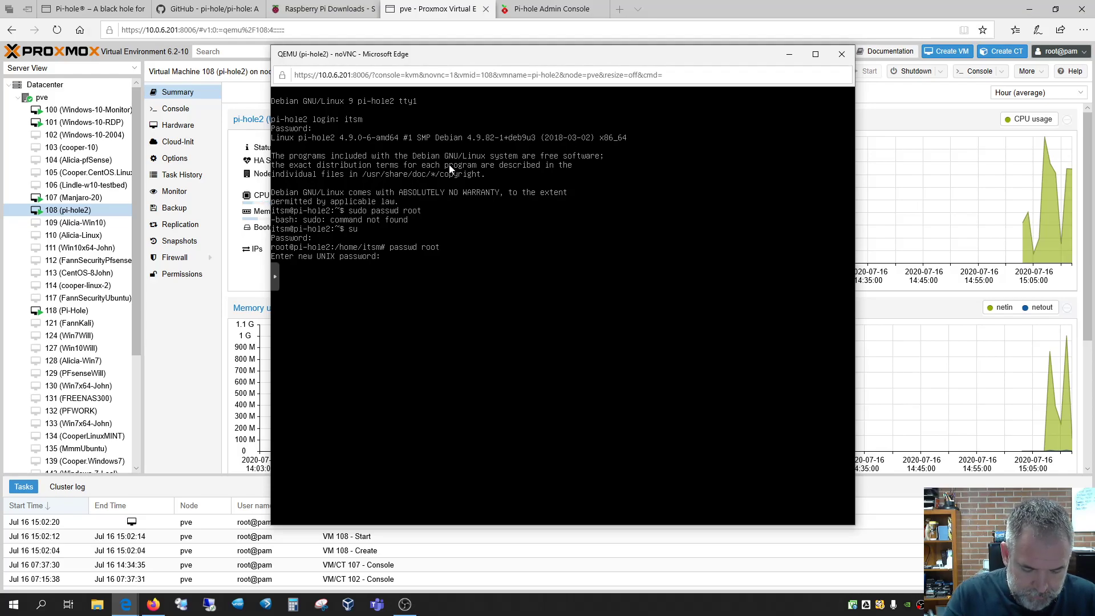
pyautogui.press('Return')
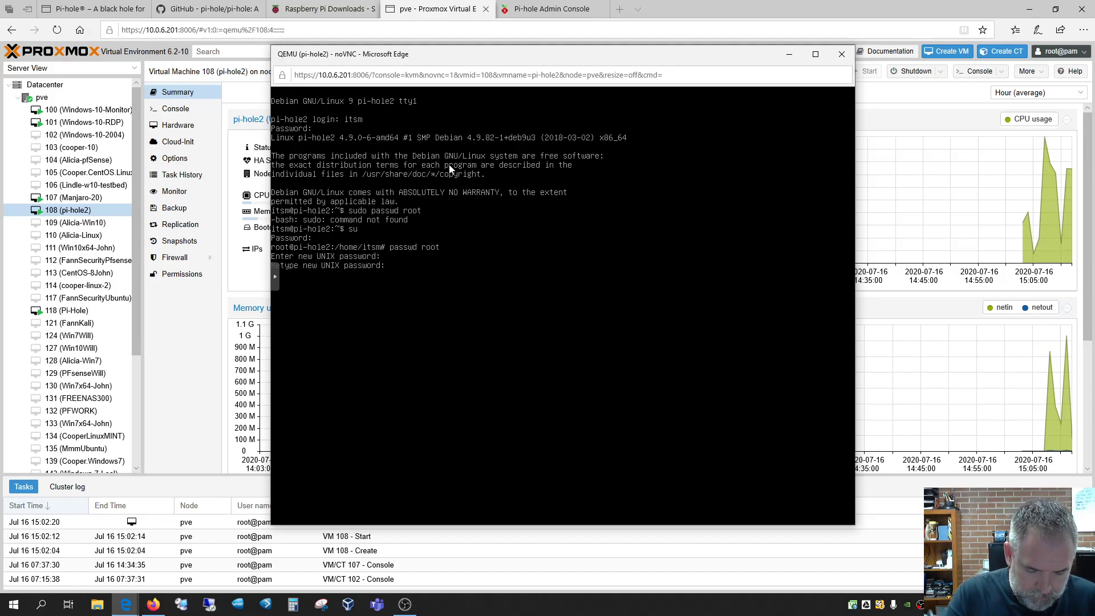
pyautogui.press('Return')
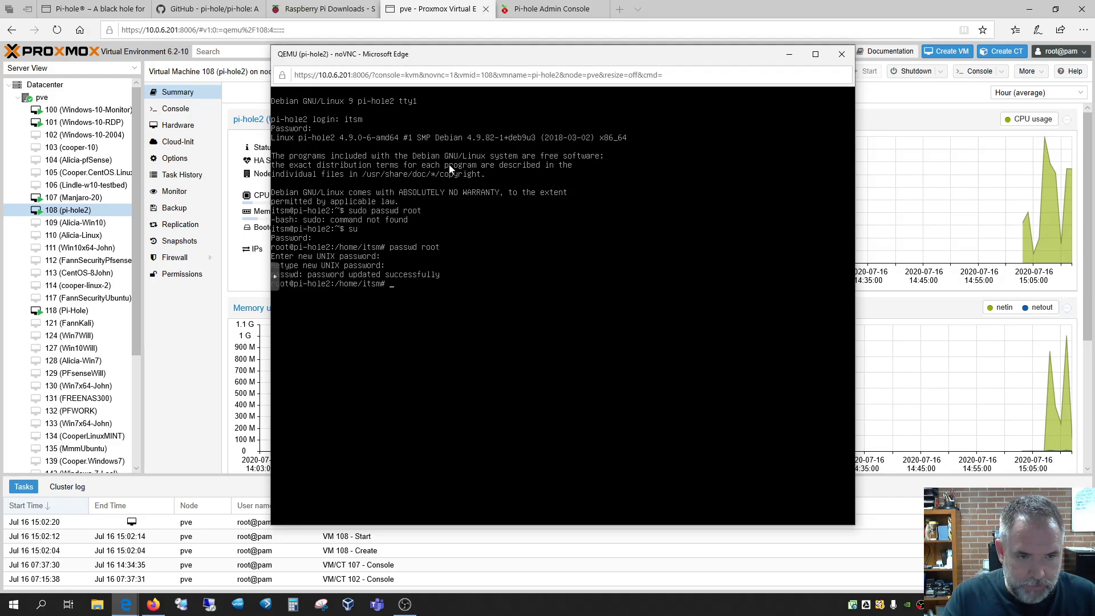
# Install curl with apt install curl as root, confirming with y, then exit the root shell
pyautogui.write('pt install')
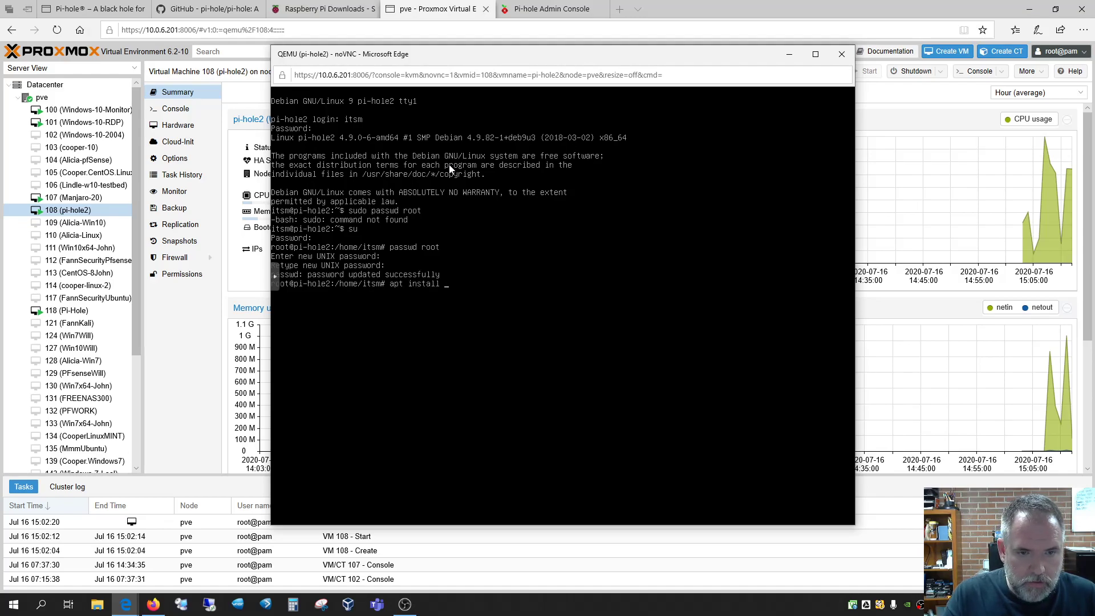
pyautogui.press('BackSpace')
pyautogui.press('BackSpace')
pyautogui.press('BackSpace')
pyautogui.press('BackSpace')
pyautogui.press('BackSpace')
pyautogui.press('BackSpace')
pyautogui.press('BackSpace')
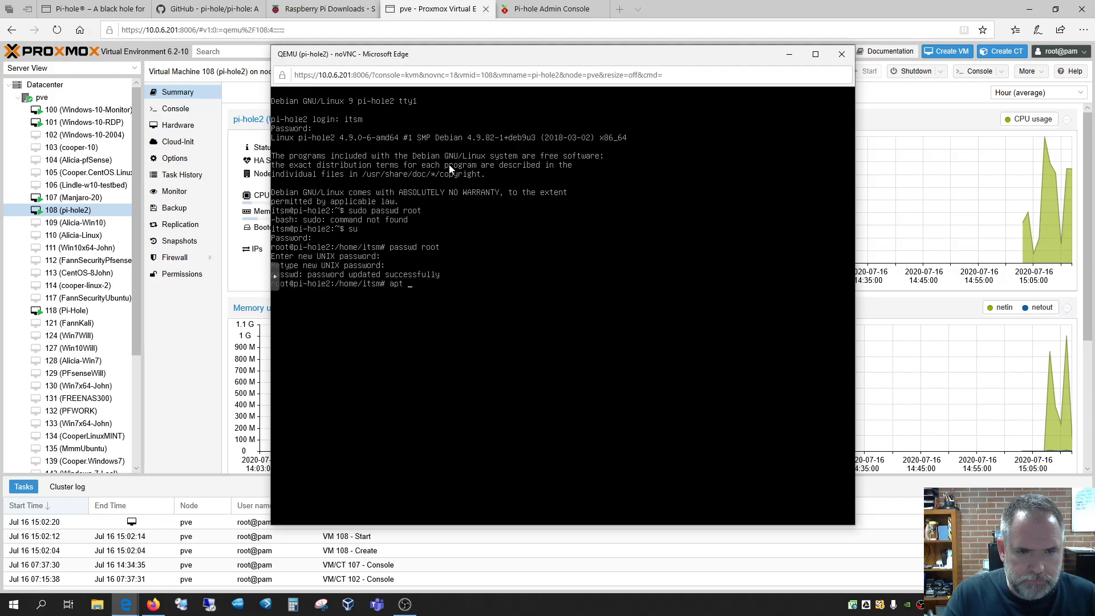
pyautogui.write('t install')
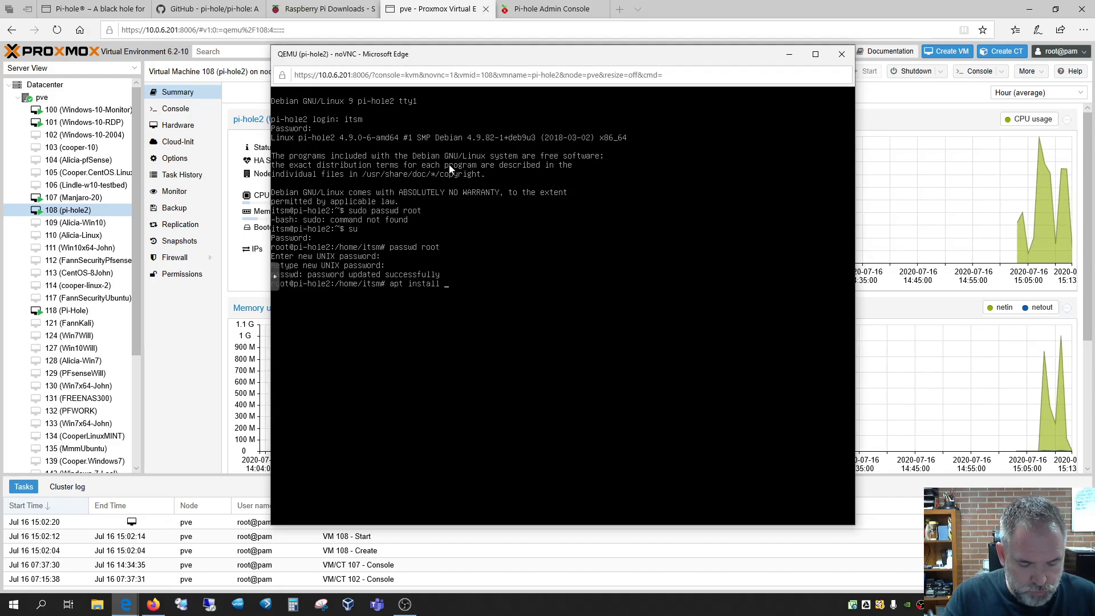
pyautogui.write('curl')
pyautogui.press('Return')
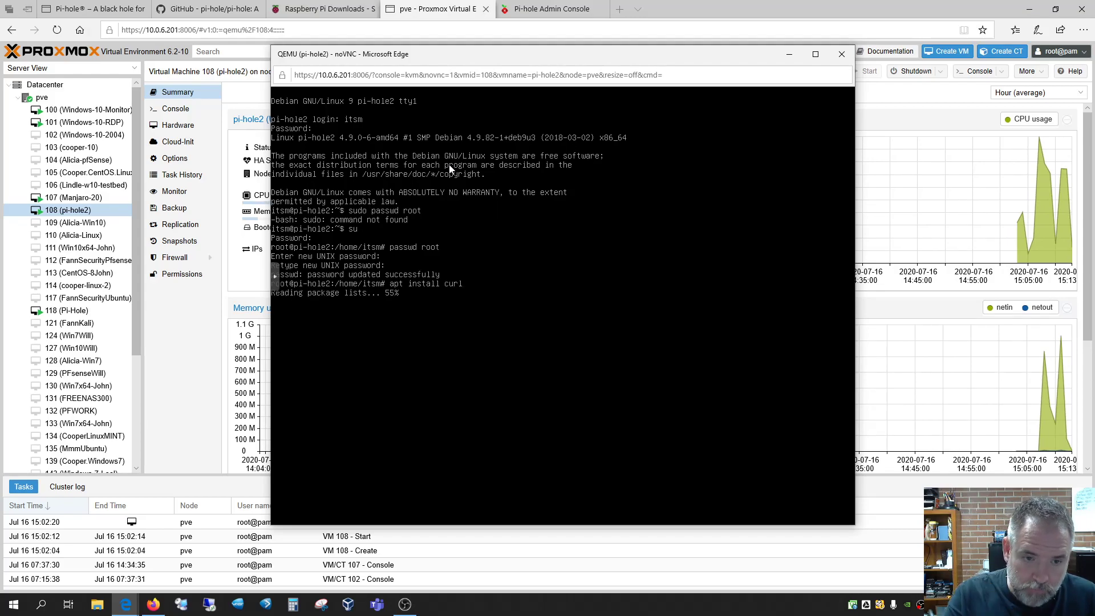
pyautogui.write('y')
pyautogui.press('Return')
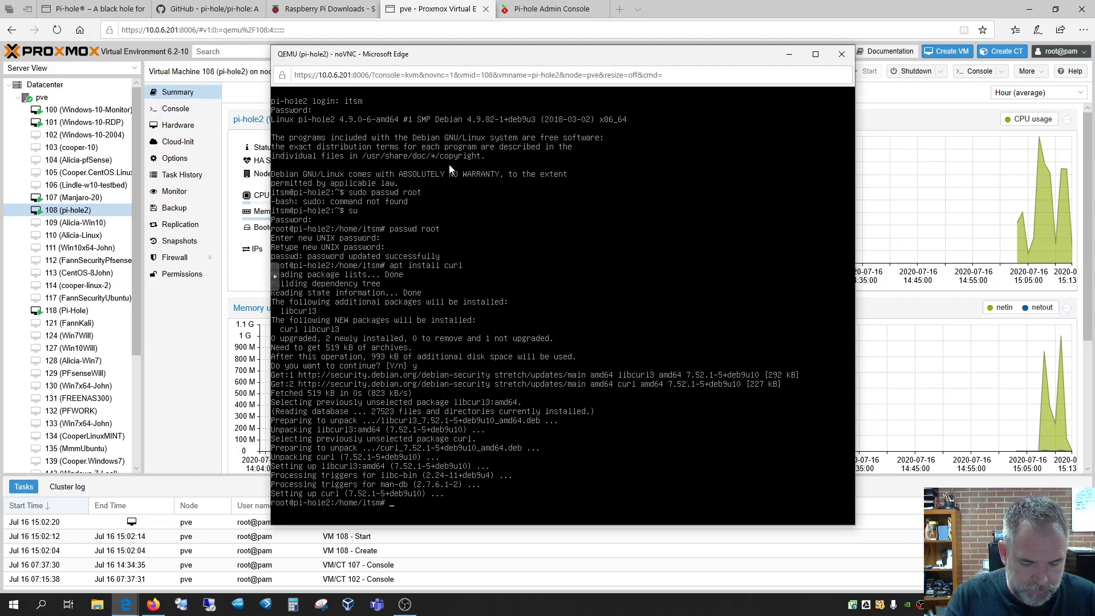
pyautogui.write('it')
pyautogui.press('Return')
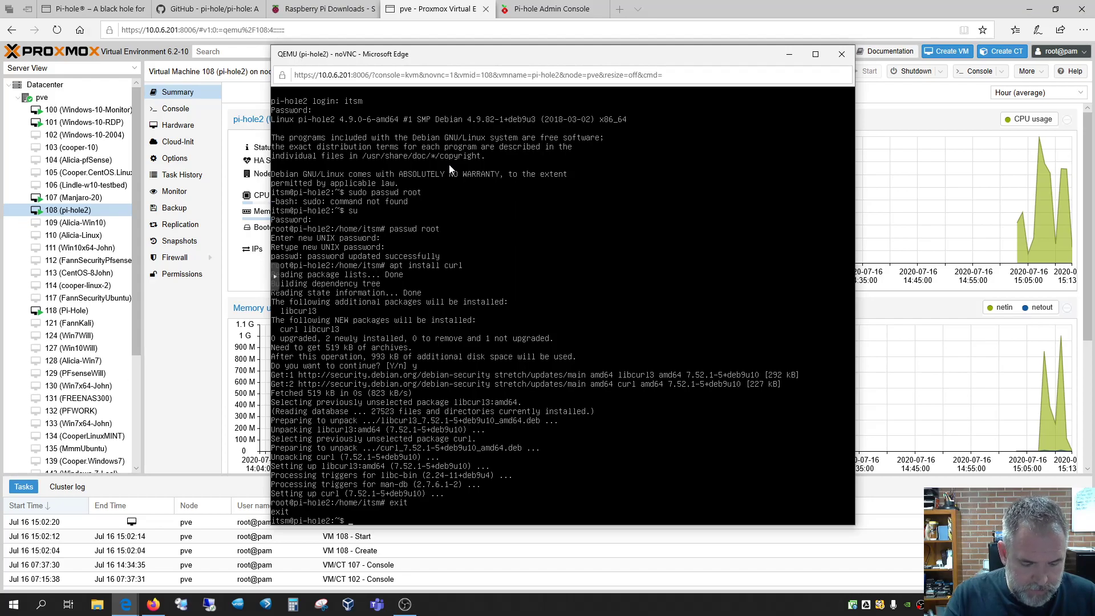
# Log out, close the noVNC window, and open a fresh Console for 108 (pi-hole2)
pyautogui.write('exit')
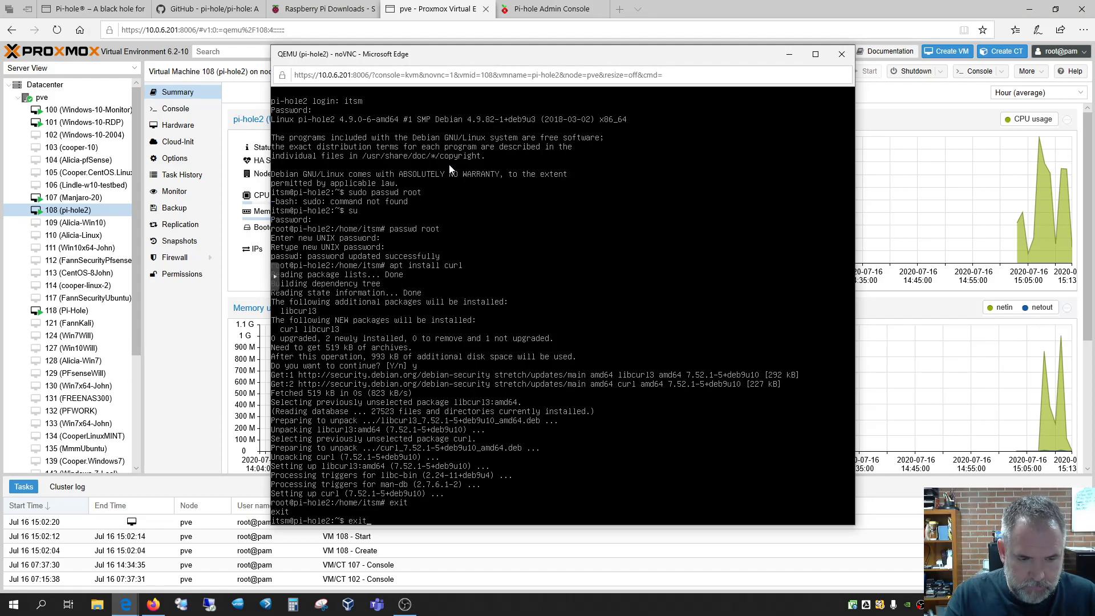
pyautogui.press('Return')
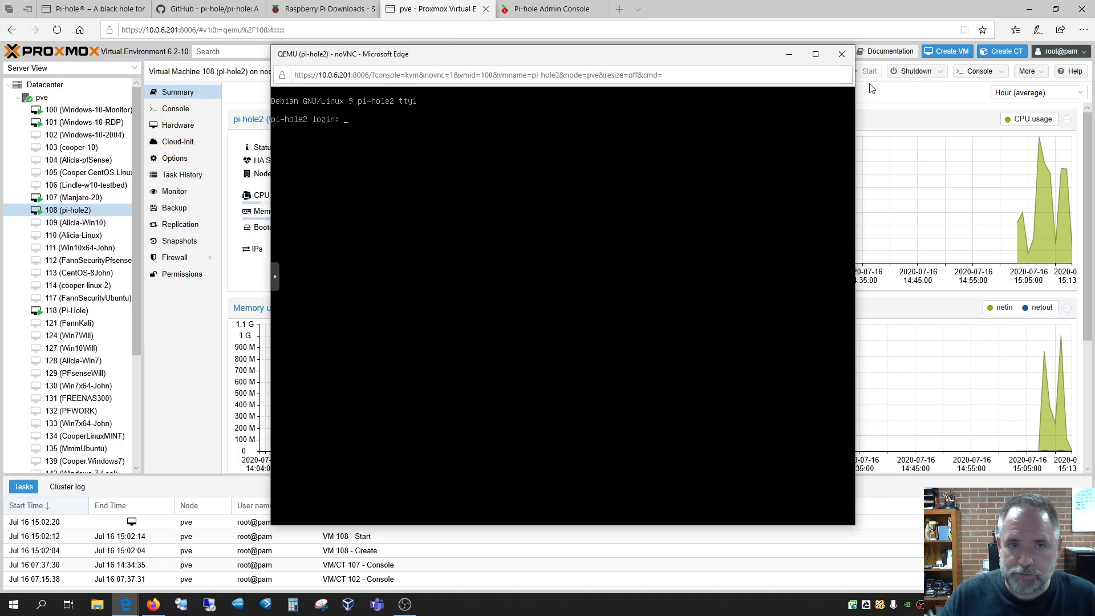
pyautogui.click(840, 50)
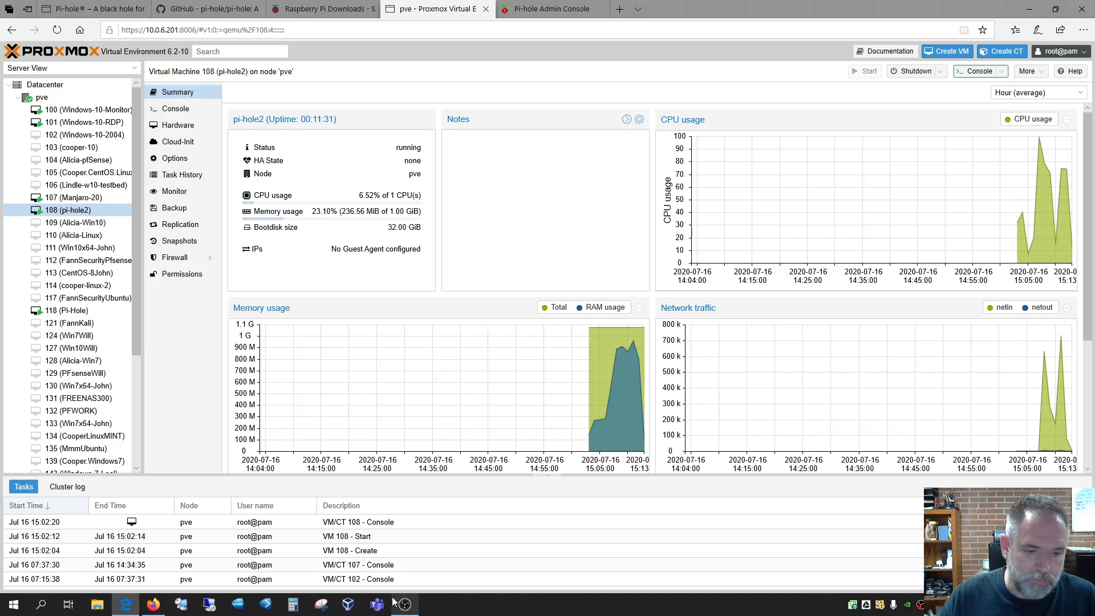
pyautogui.rightClick(80, 213)
pyautogui.click(108, 332)
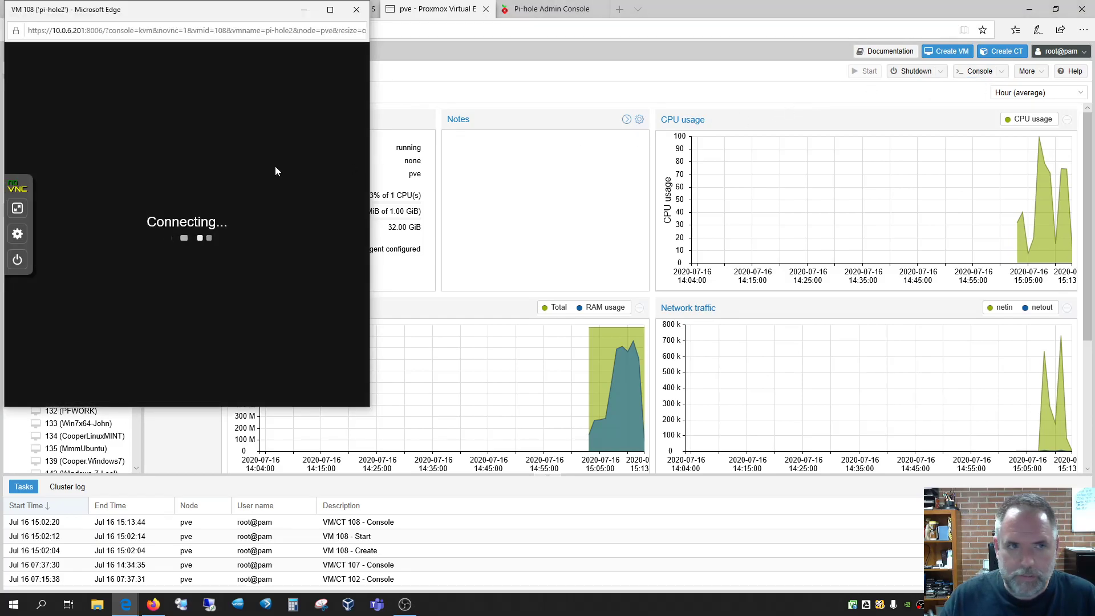
pyautogui.moveTo(231, 9); pyautogui.dragTo(588, 70)
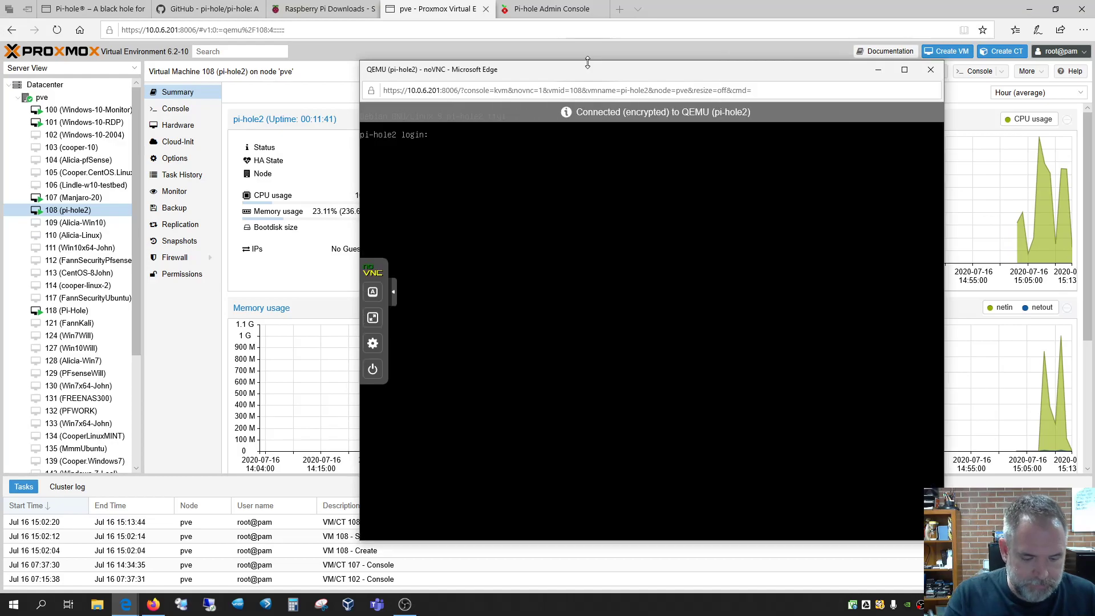
# Log in again and run ip addr, showing pi-hole2 at 10.0.6.230/24 on ens18
pyautogui.write('itsm')
pyautogui.press('Return')
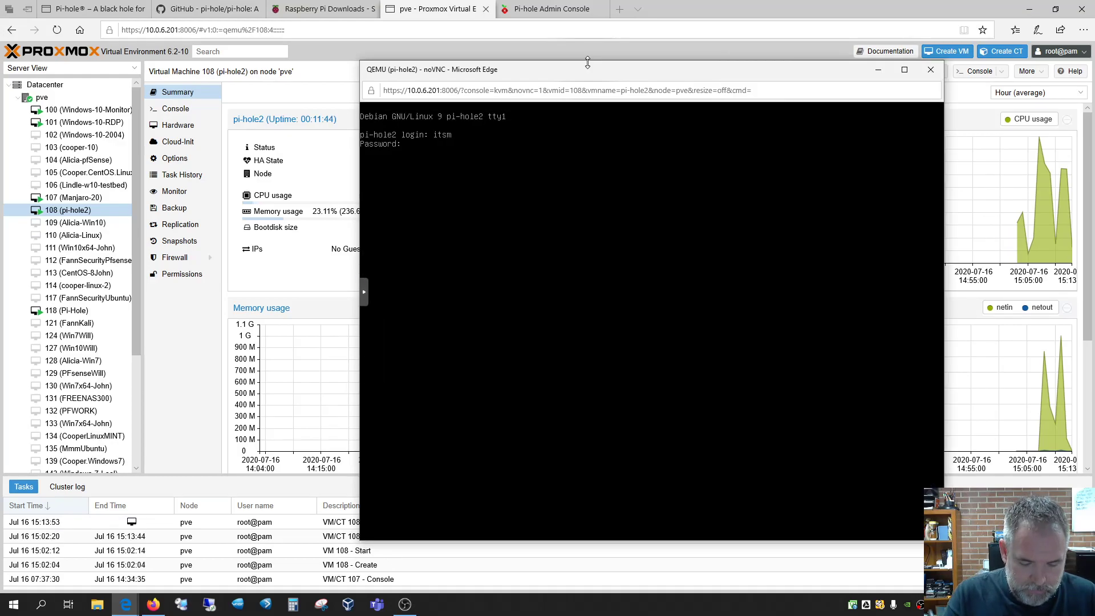
pyautogui.press('Return')
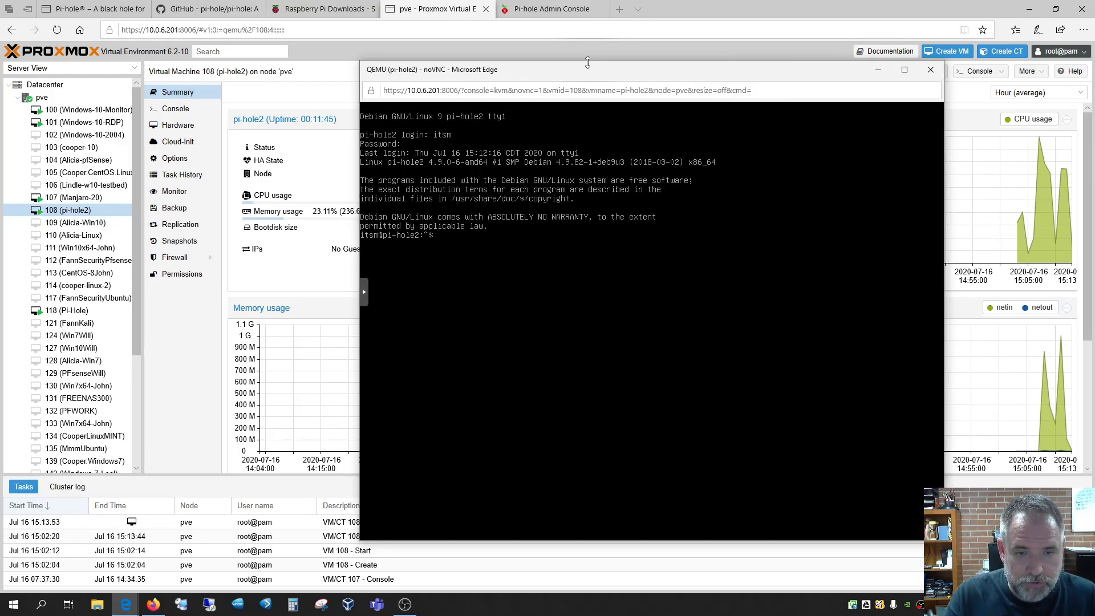
pyautogui.write('ip addr')
pyautogui.press('Return')
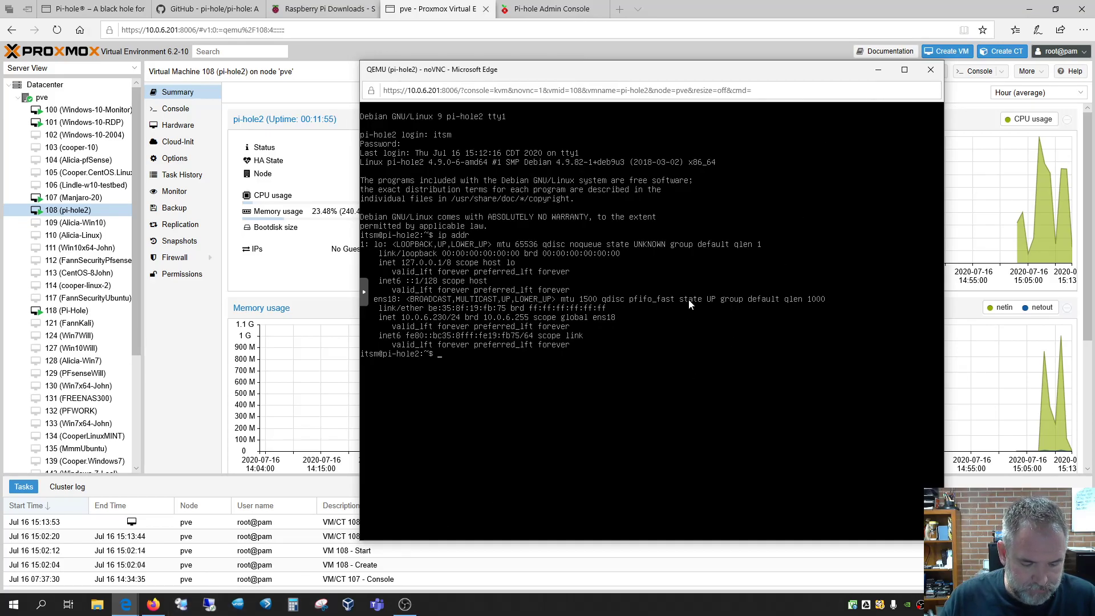
pyautogui.press('super')
# Launch PuTTY and connect by SSH to 10.0.6.230, accepting the host key alert
pyautogui.write('putty')
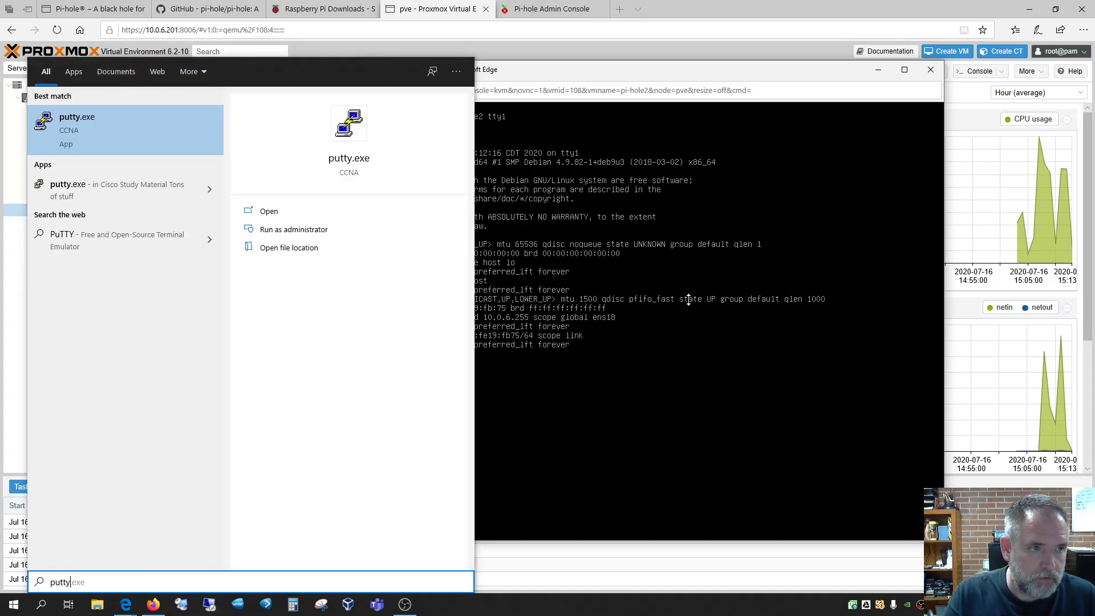
pyautogui.press('Return')
pyautogui.moveTo(596, 192); pyautogui.dragTo(239, 178)
pyautogui.write('10.0.6.230')
pyautogui.press('Return')
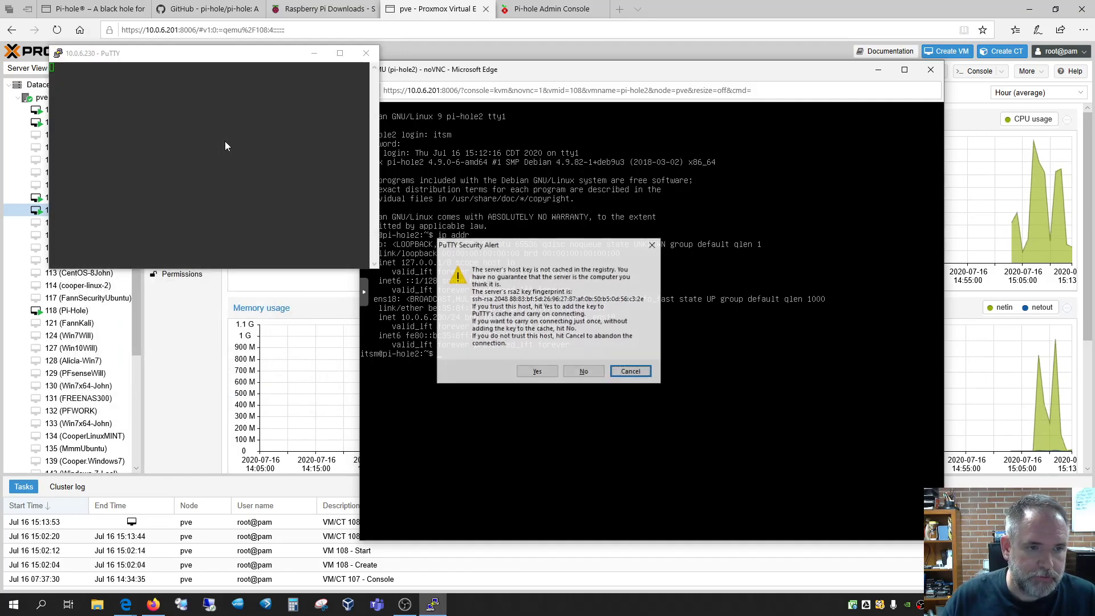
pyautogui.click(545, 372)
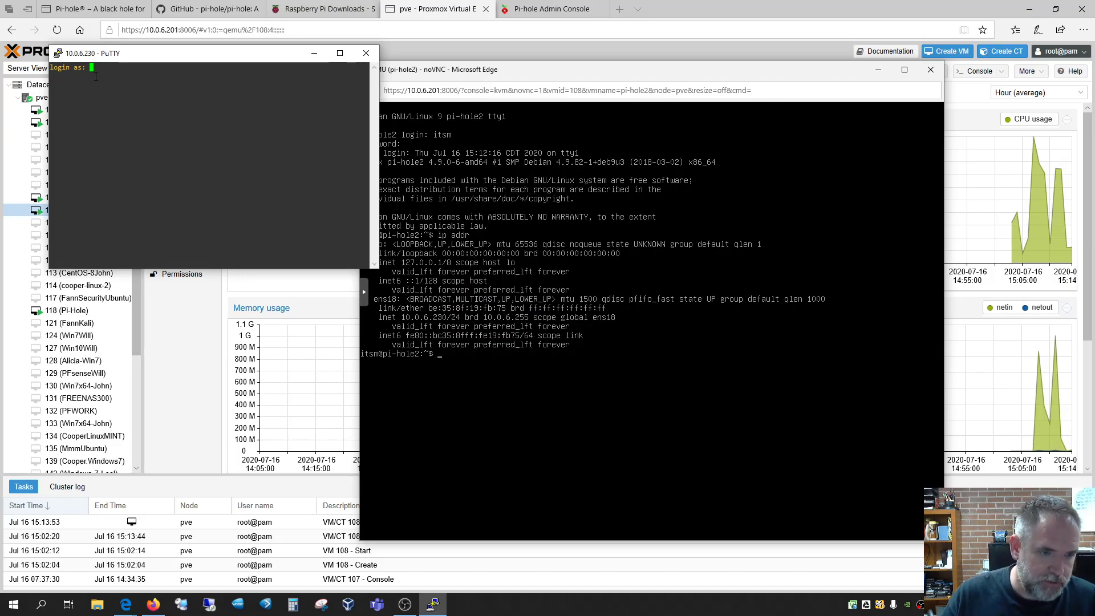
# Log in over SSH, switch to root with su, and close the noVNC console window
pyautogui.write('itsm')
pyautogui.press('Return')
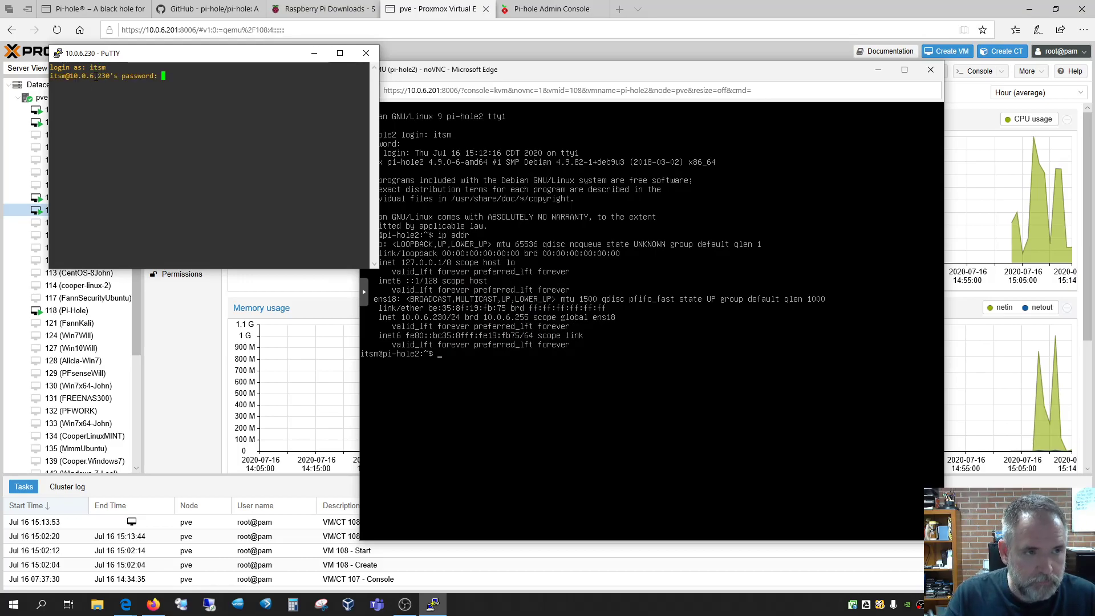
pyautogui.press('Return')
pyautogui.write('su')
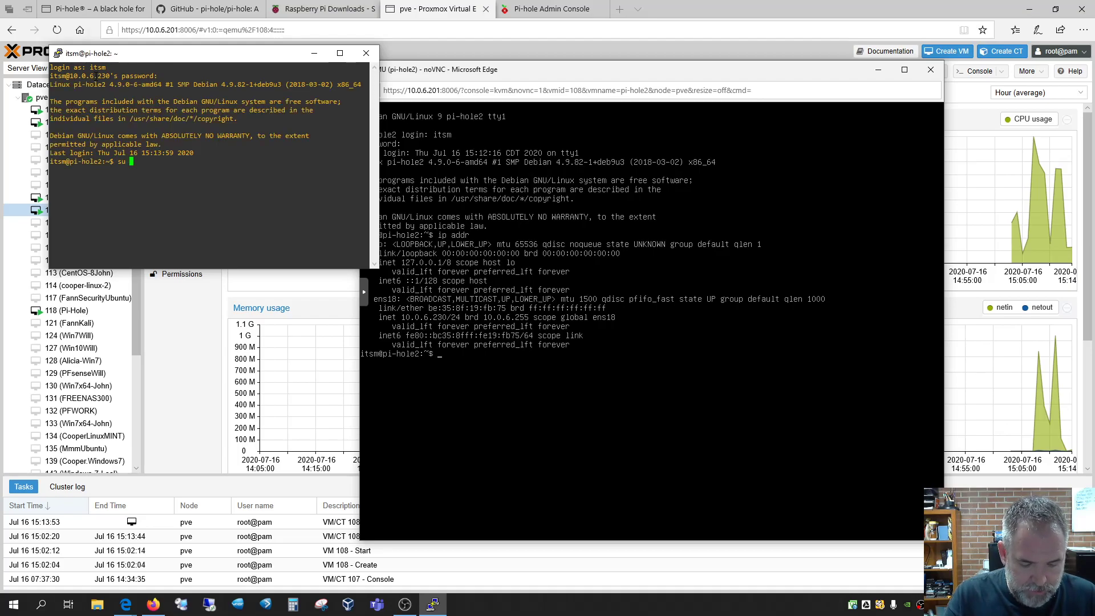
pyautogui.press('Return')
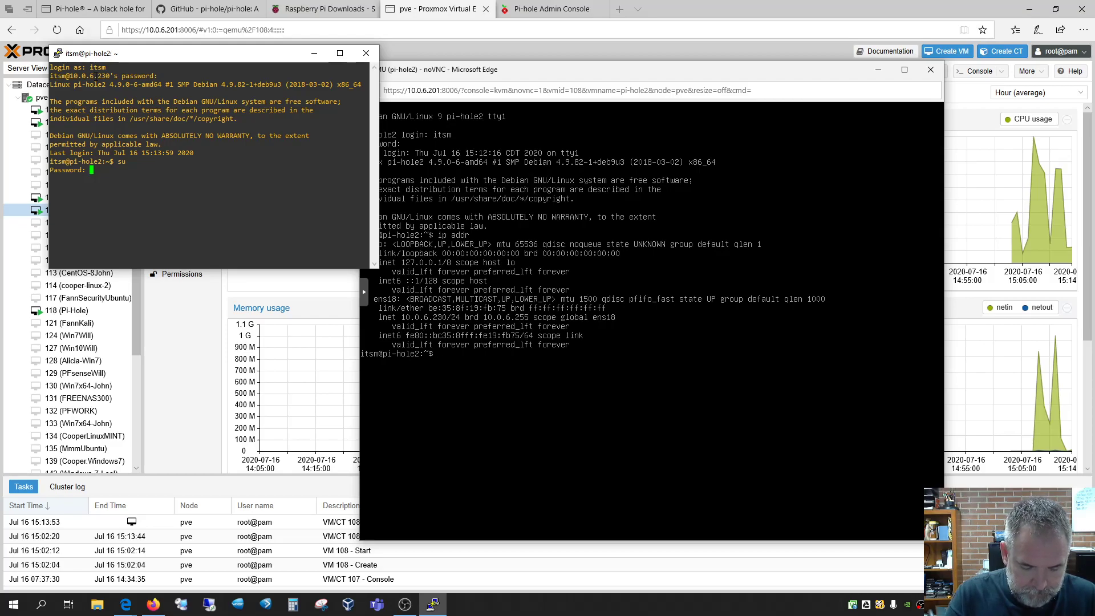
pyautogui.press('Return')
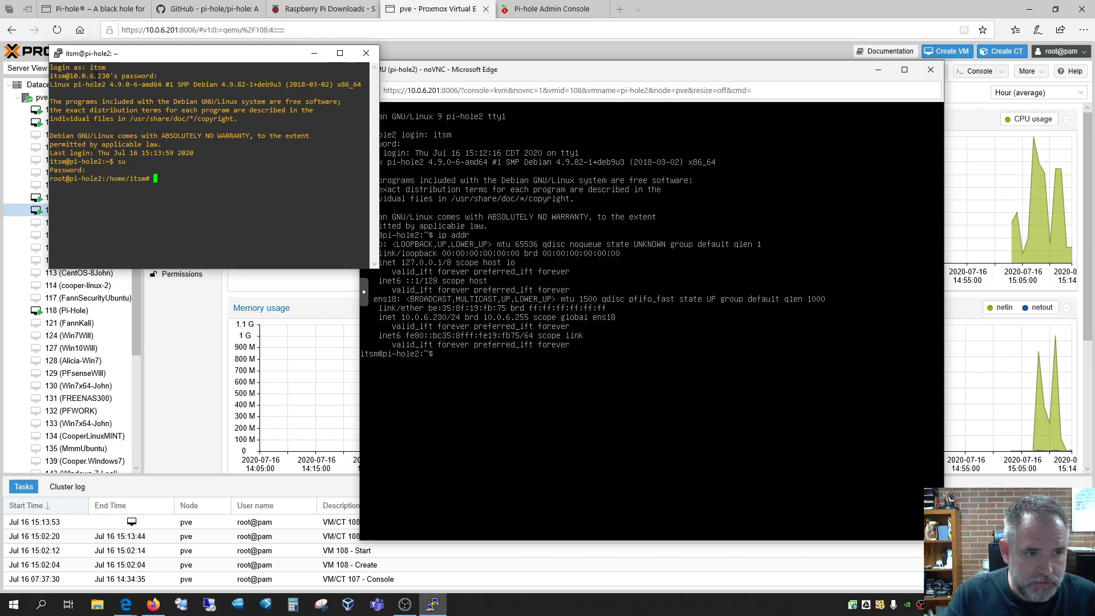
pyautogui.moveTo(259, 53); pyautogui.dragTo(549, 144)
pyautogui.click(931, 70)
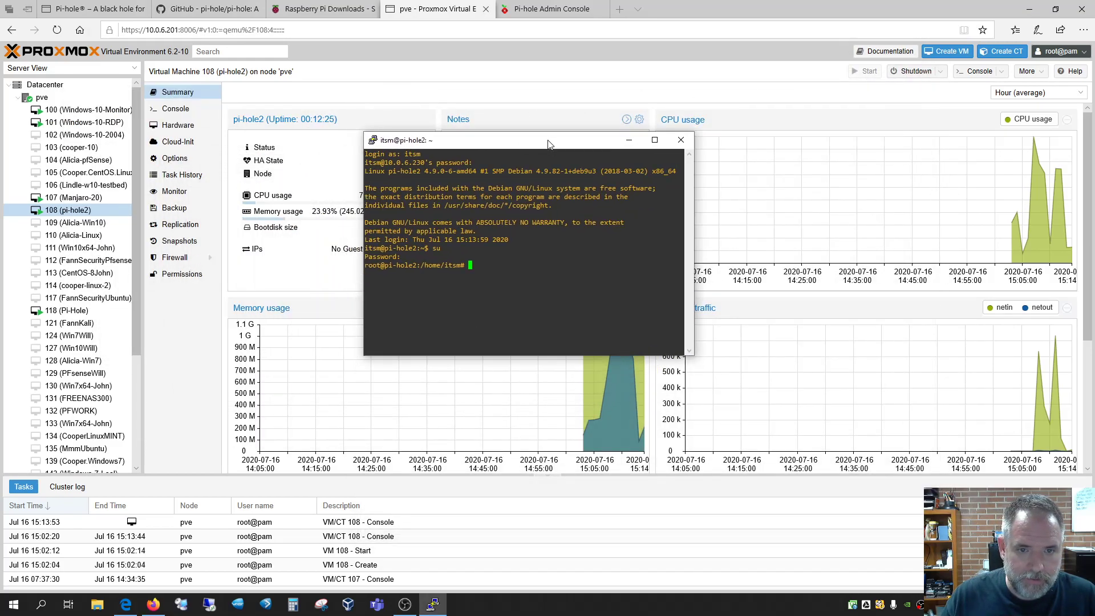
pyautogui.write('curl')
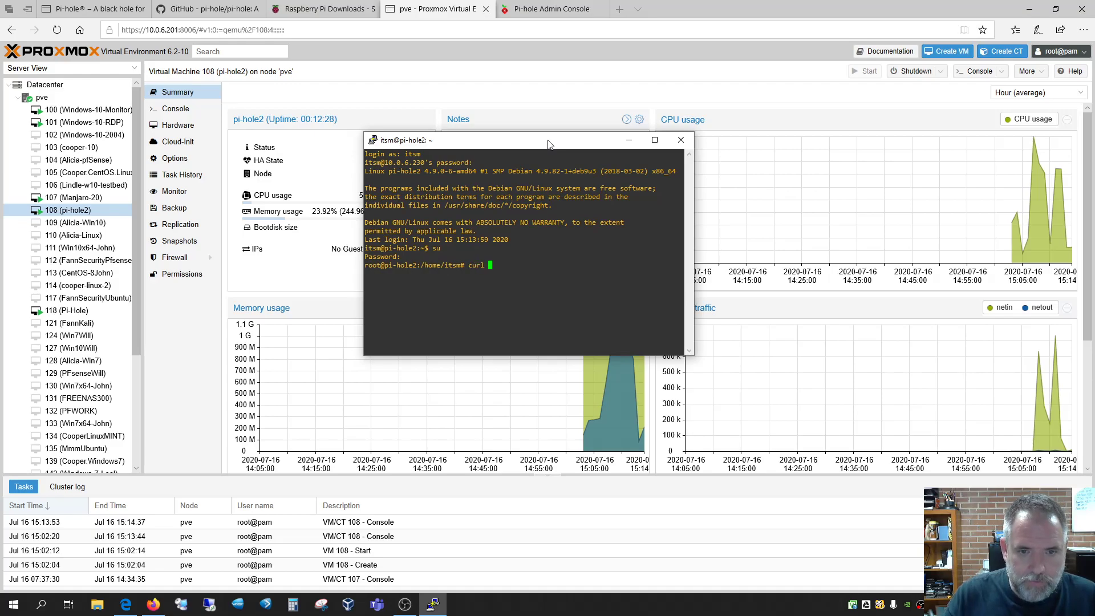
pyautogui.click(228, 8)
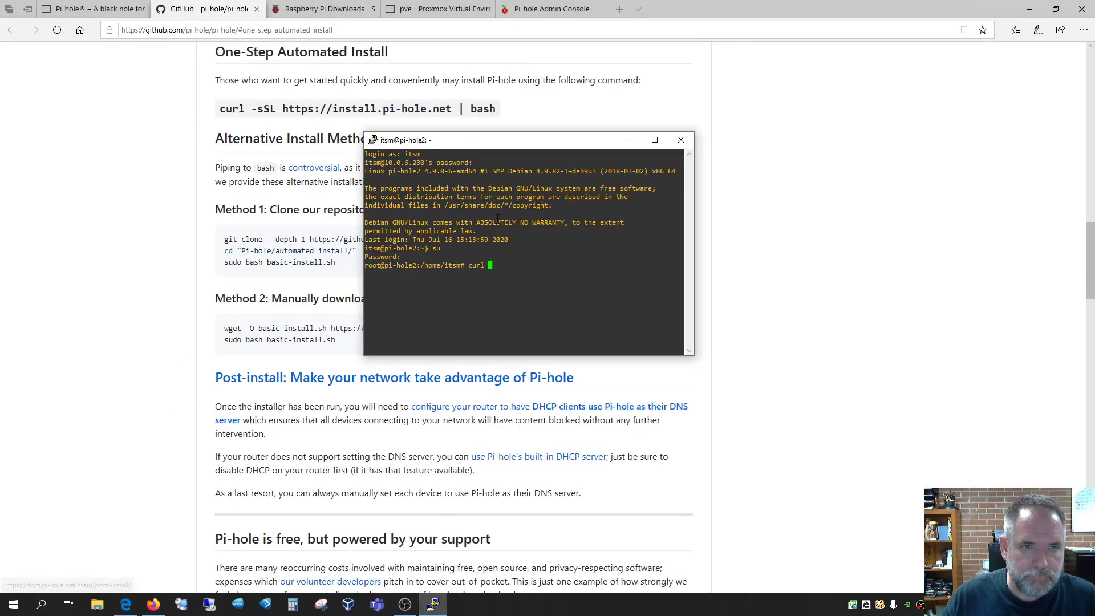
pyautogui.moveTo(502, 147); pyautogui.dragTo(477, 184)
pyautogui.write('-')
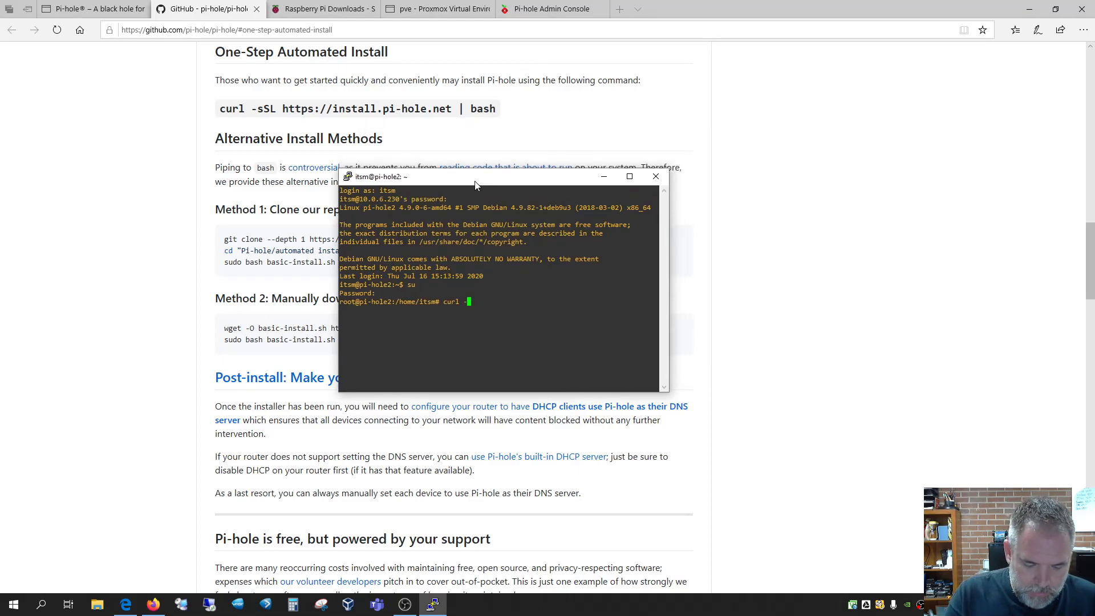
pyautogui.write('sSL ')
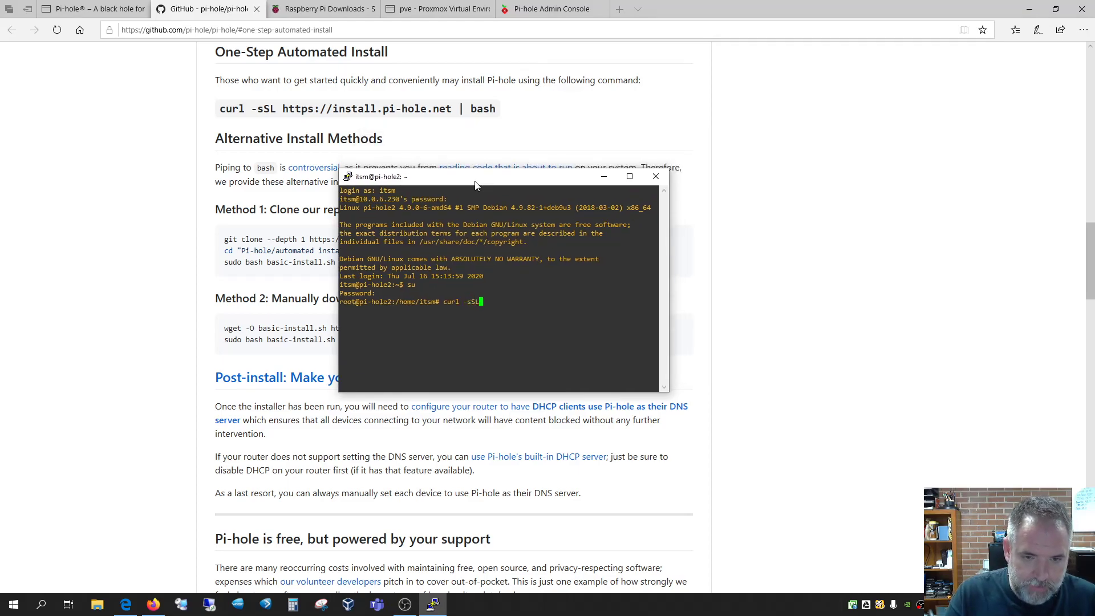
pyautogui.write('htt')
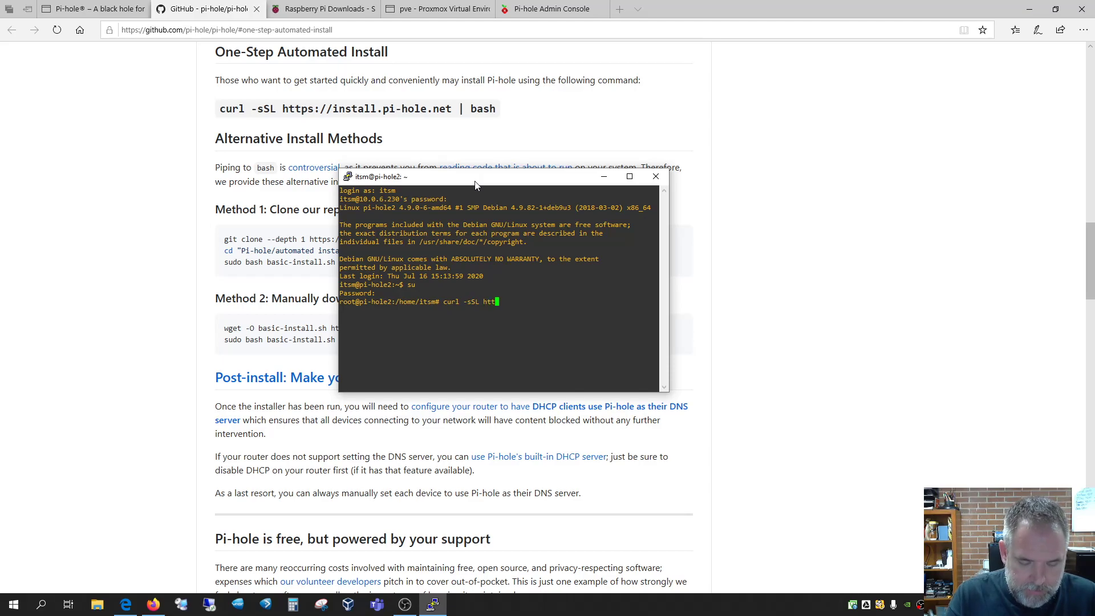
pyautogui.write('ps:')
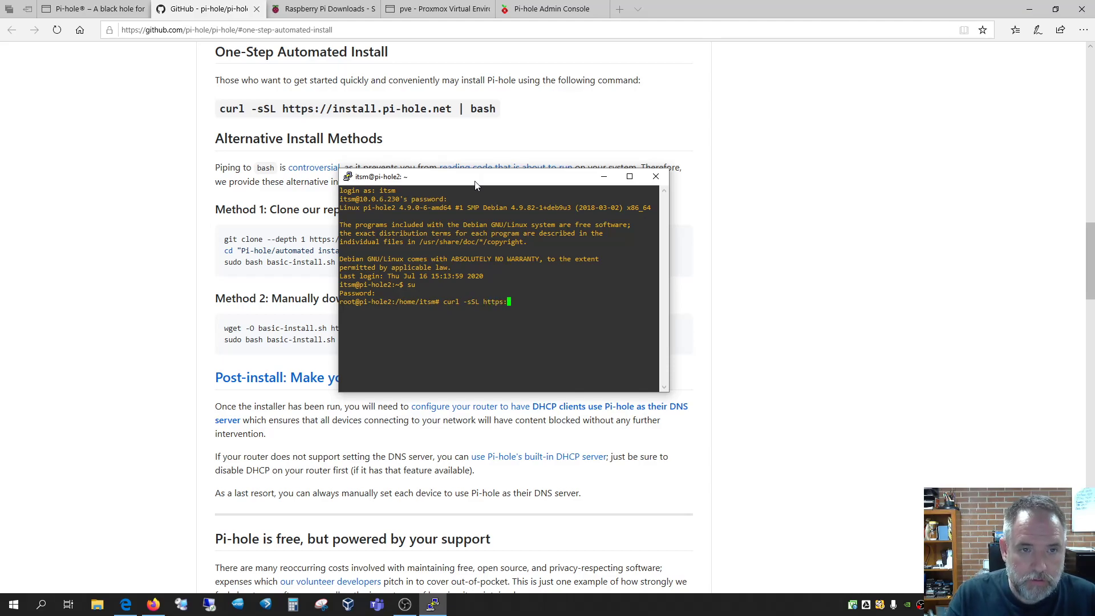
pyautogui.write('//install')
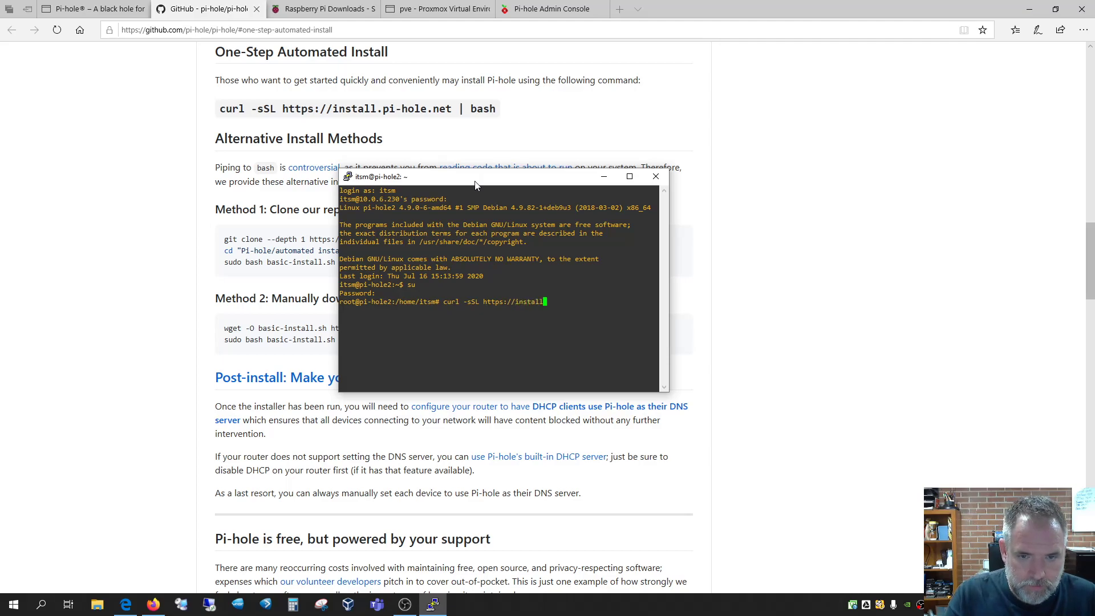
pyautogui.write('.pi')
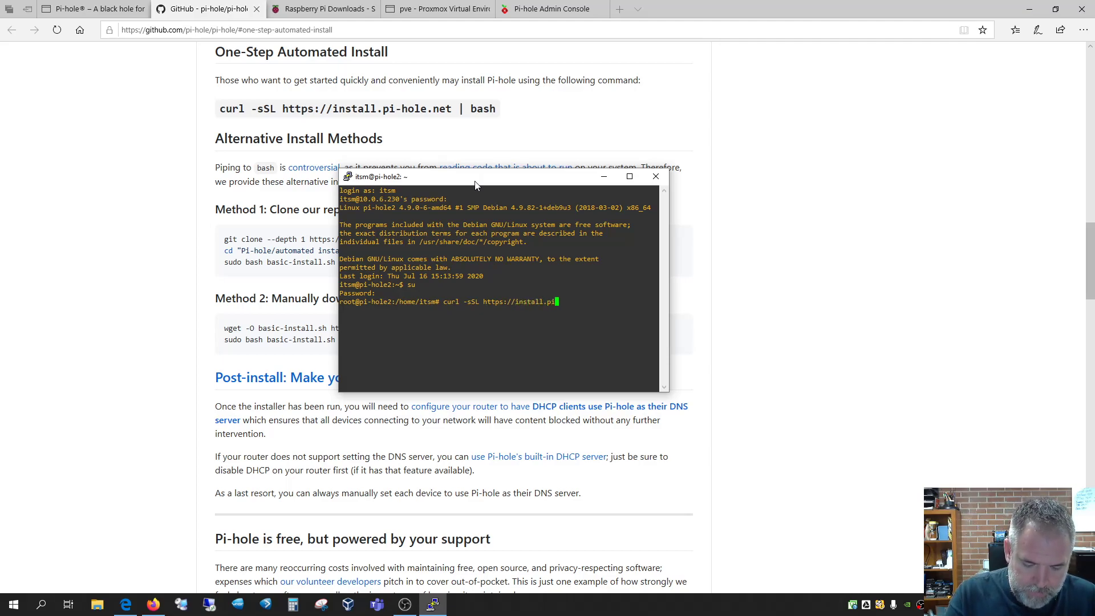
pyautogui.write('-hole.net |')
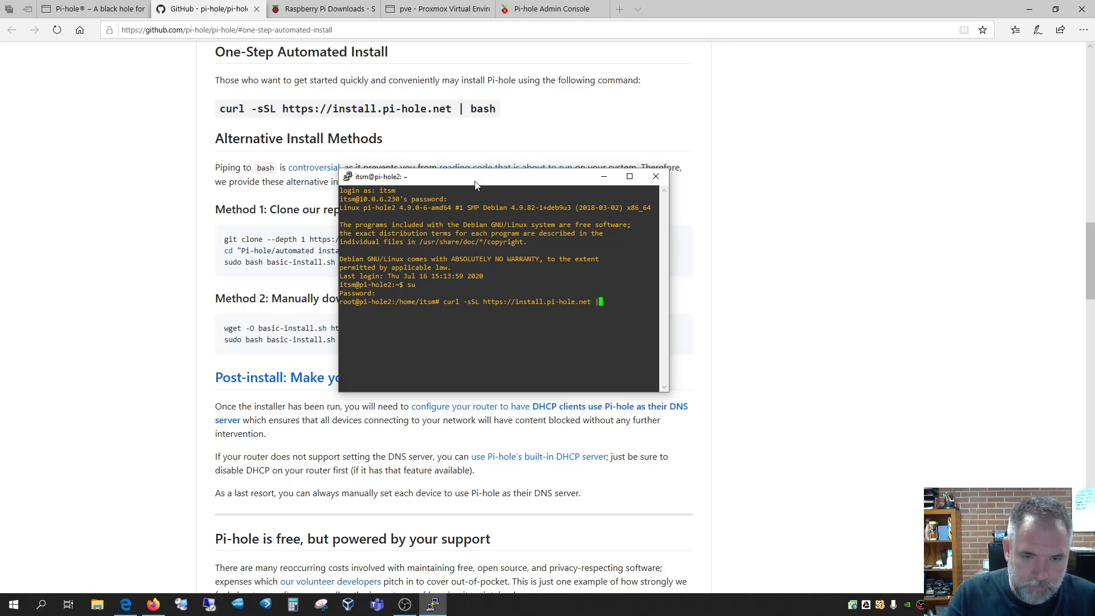
pyautogui.write(' bash')
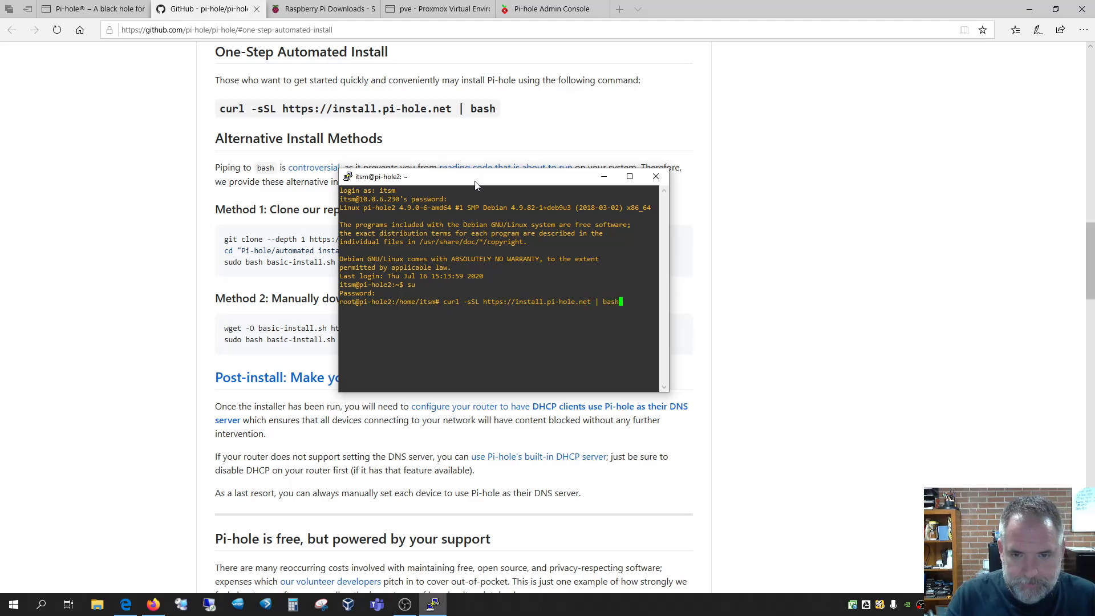
pyautogui.press('Return')
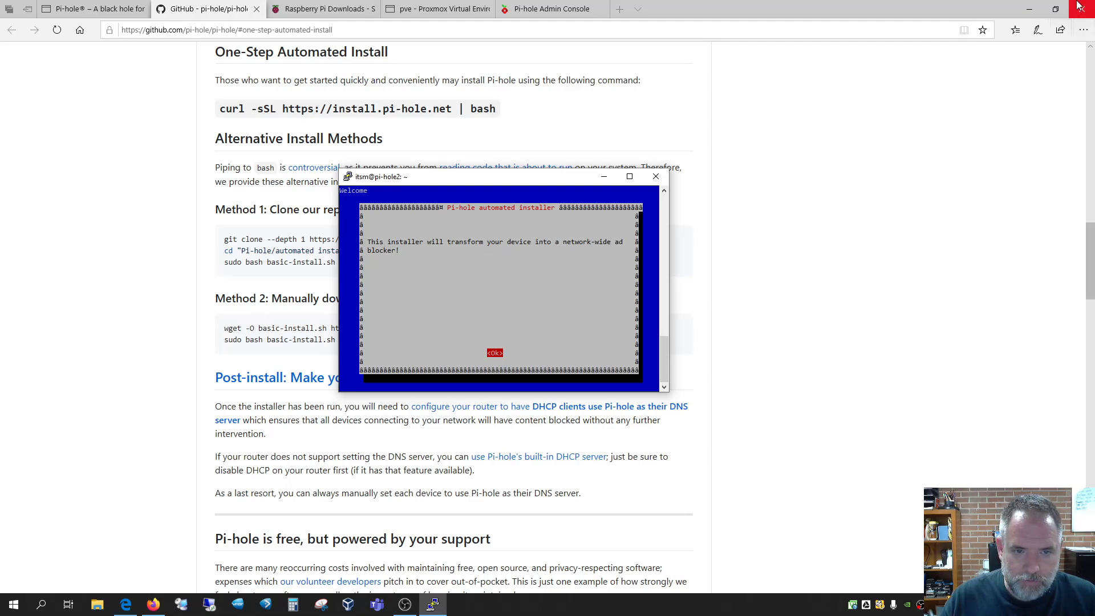
# Move past the Pi-hole installer's welcome, donation and static IP notices
pyautogui.click(1037, 10)
pyautogui.press('Return')
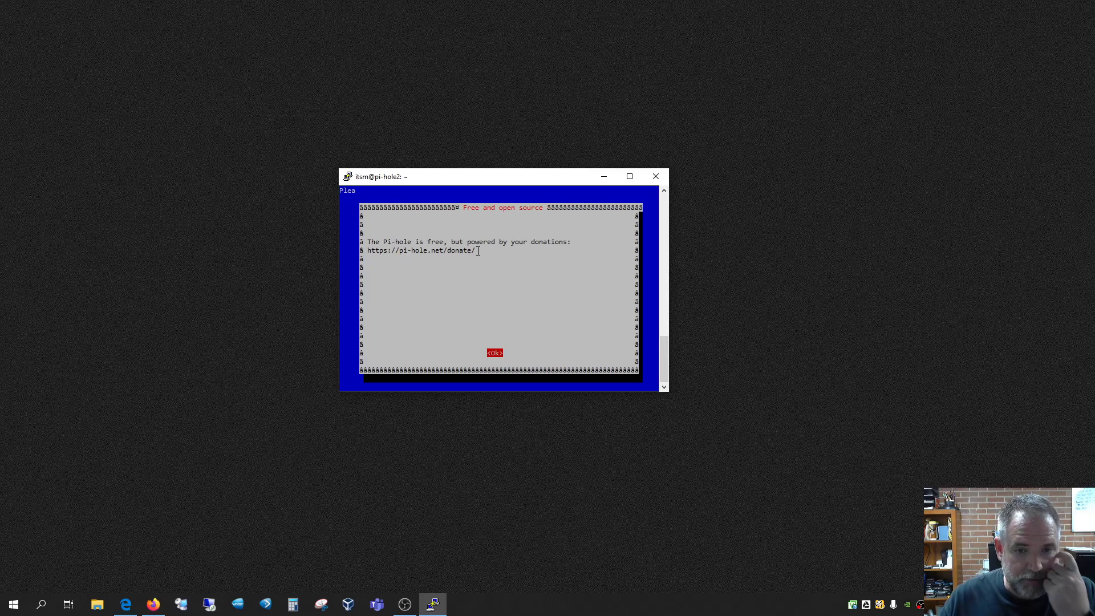
pyautogui.moveTo(476, 251); pyautogui.dragTo(363, 255)
pyautogui.click(585, 303)
pyautogui.press('Return')
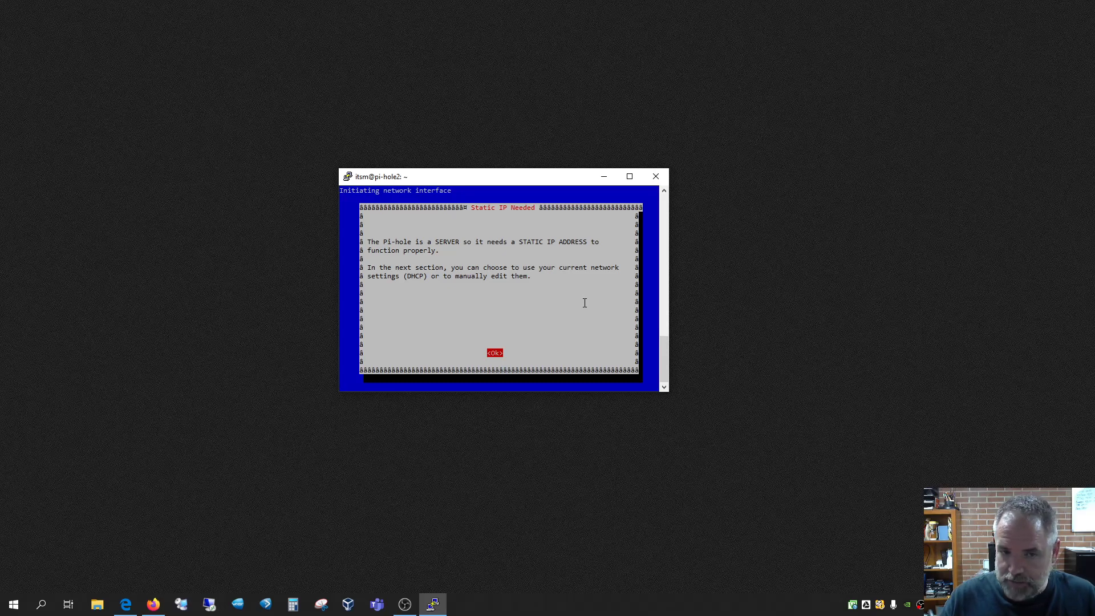
pyautogui.press('Return')
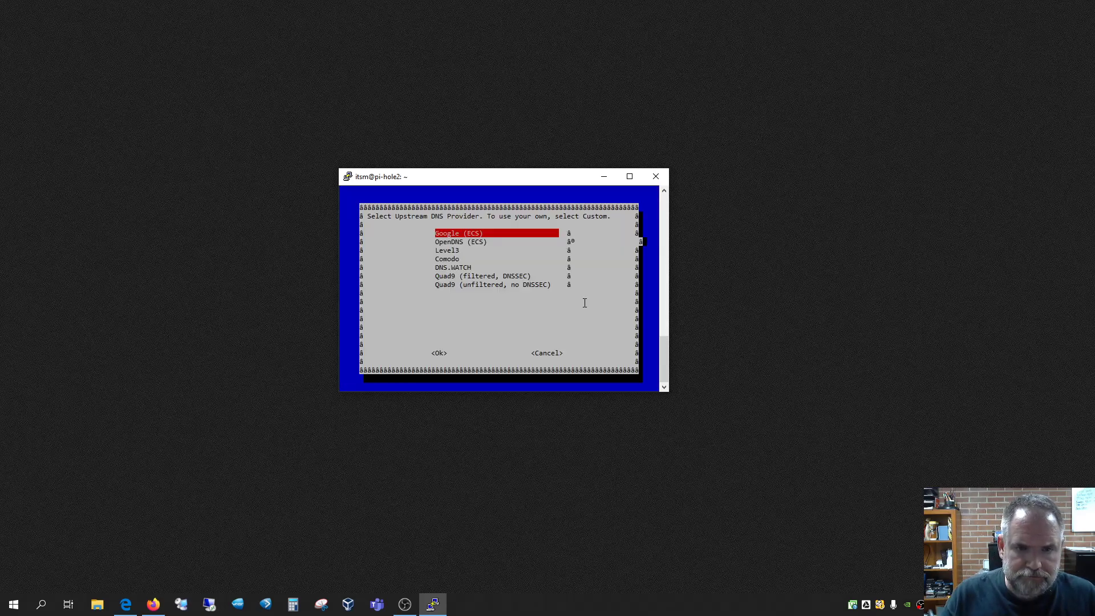
# Choose Google (ECS) as upstream DNS and accept the suggested StevenBlack and MalwareDom blocklists
pyautogui.press('Down')
pyautogui.press('Down')
pyautogui.press('Down')
pyautogui.press('Down')
pyautogui.press('Down')
pyautogui.press('Down')
pyautogui.press('Down')
pyautogui.press('Down')
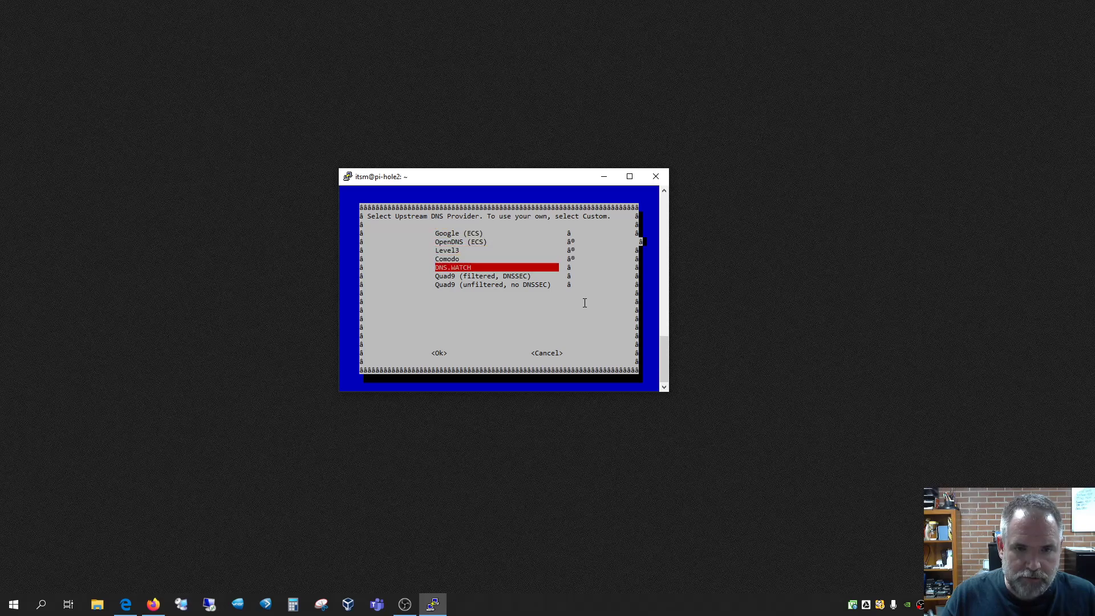
pyautogui.press('Down')
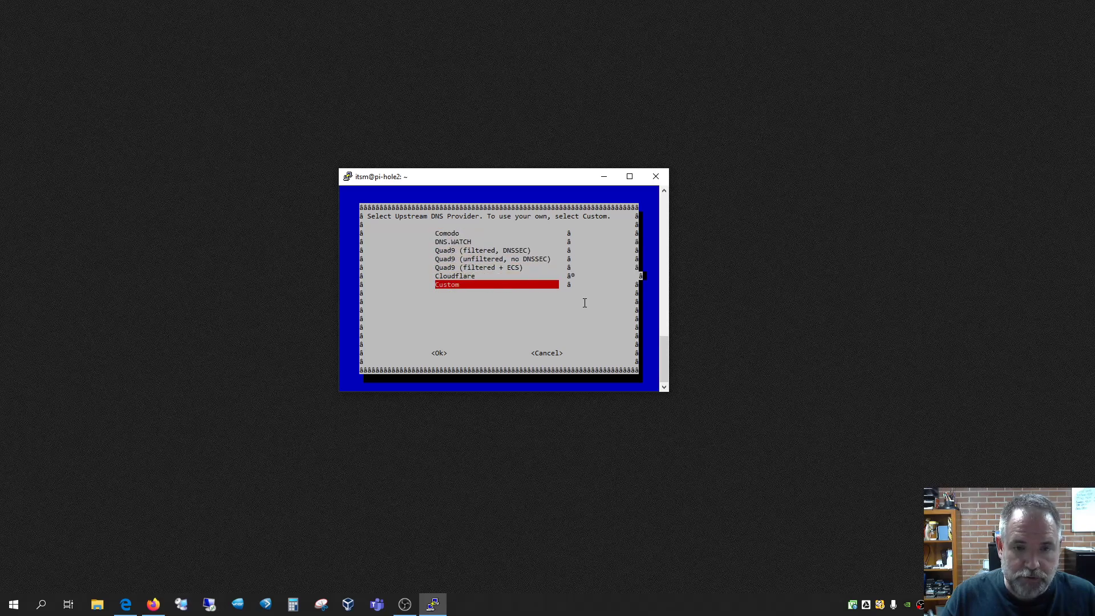
pyautogui.press('Up')
pyautogui.press('Up')
pyautogui.press('Up')
pyautogui.press('Up')
pyautogui.press('Up')
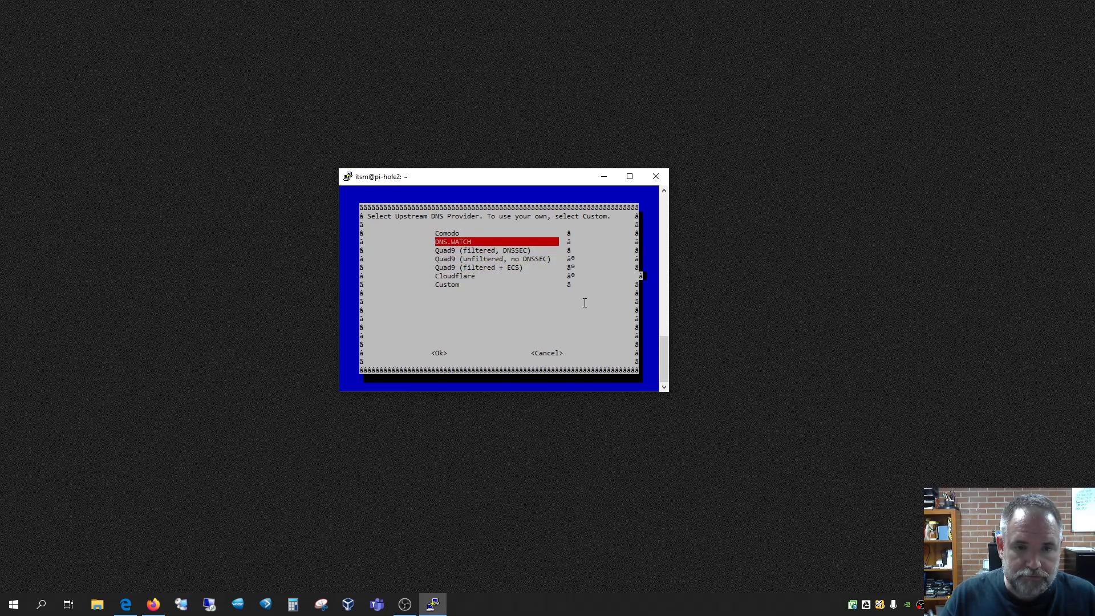
pyautogui.press('Down')
pyautogui.press('Up')
pyautogui.press('Up')
pyautogui.press('Up')
pyautogui.press('Up')
pyautogui.press('Up')
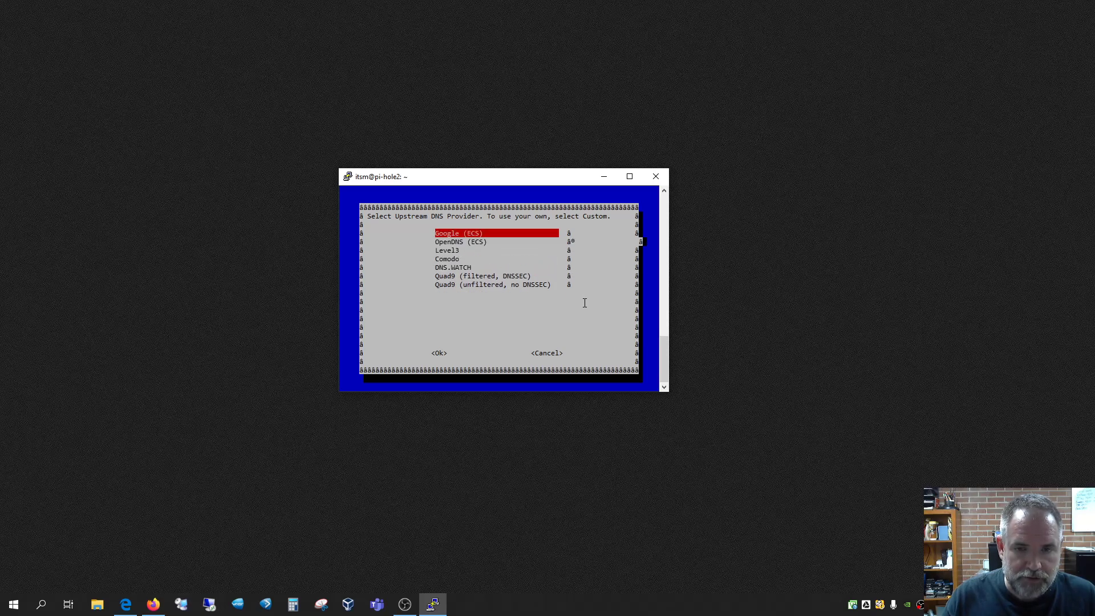
pyautogui.press('Return')
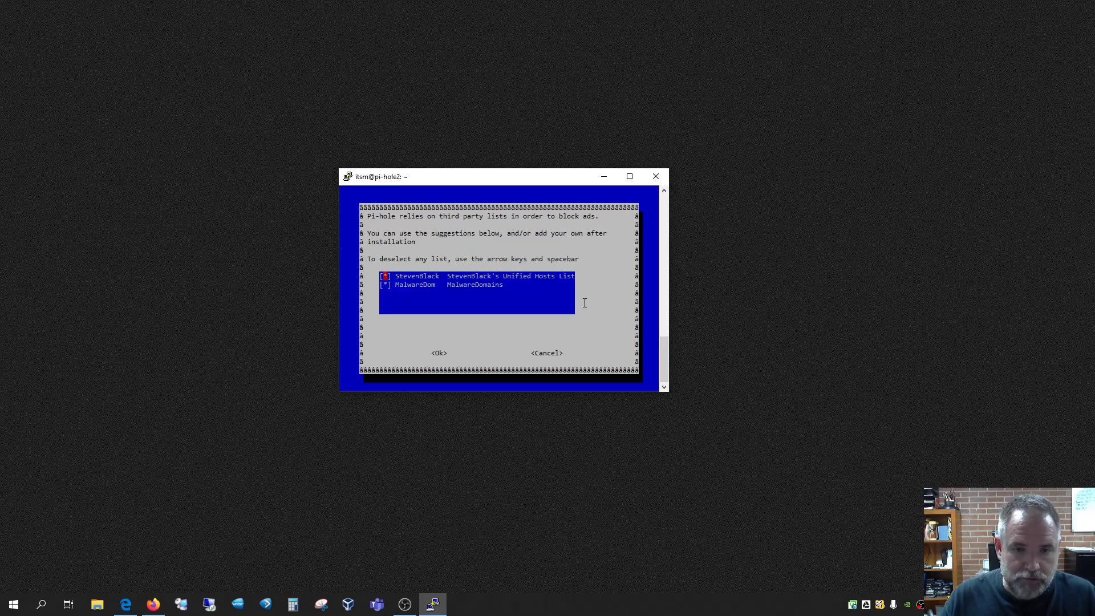
pyautogui.press('Return')
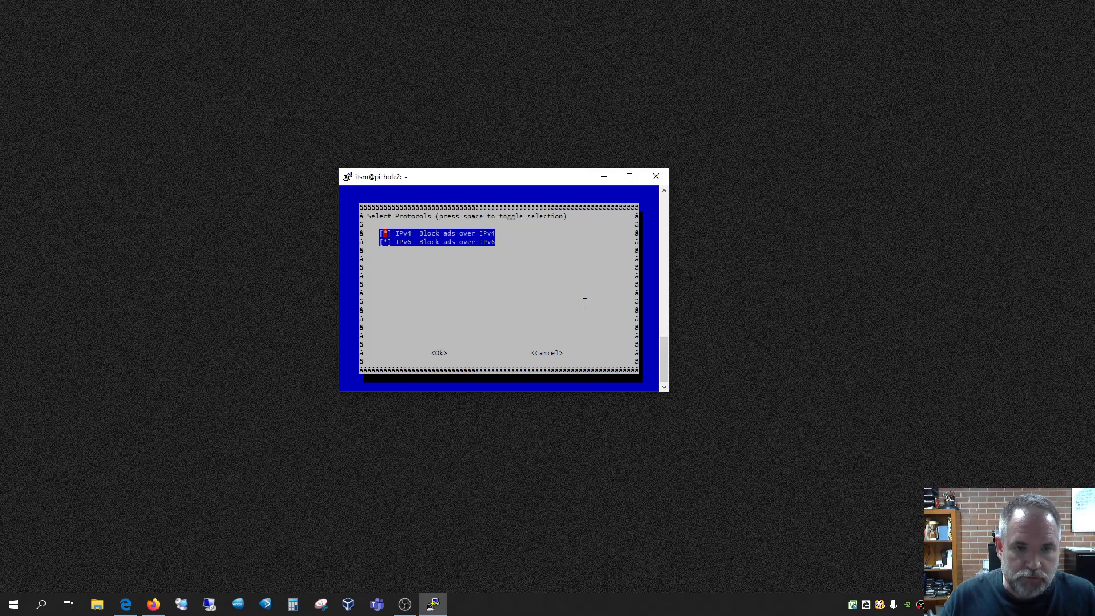
# Accept IPv4/IPv6 blocking, static 10.0.6.230/24, web admin, lighttpd, query logging and Show everything privacy
pyautogui.press('Return')
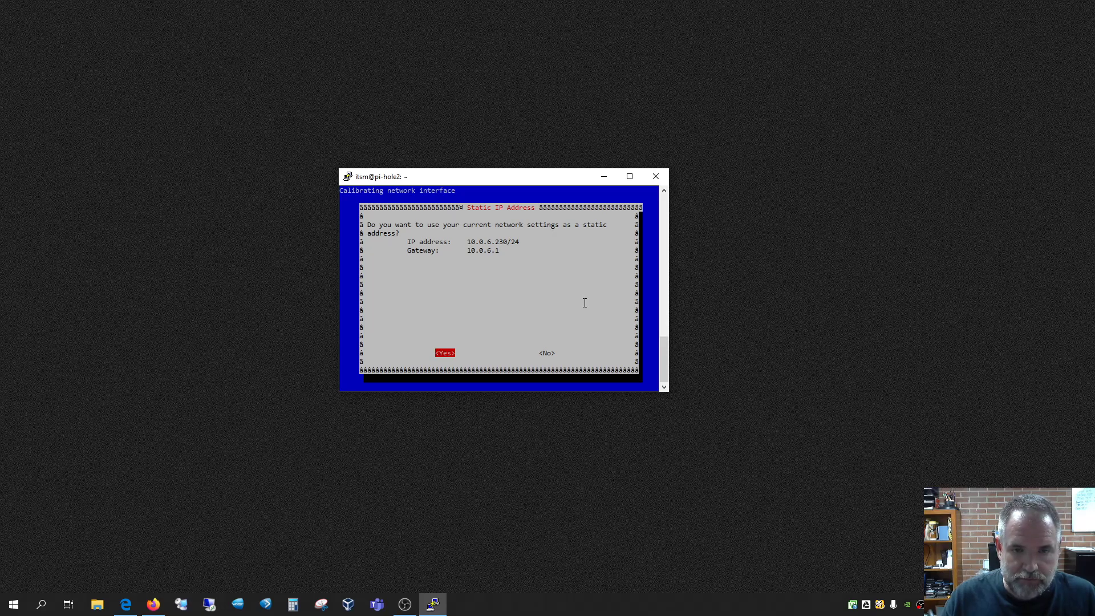
pyautogui.press('Return')
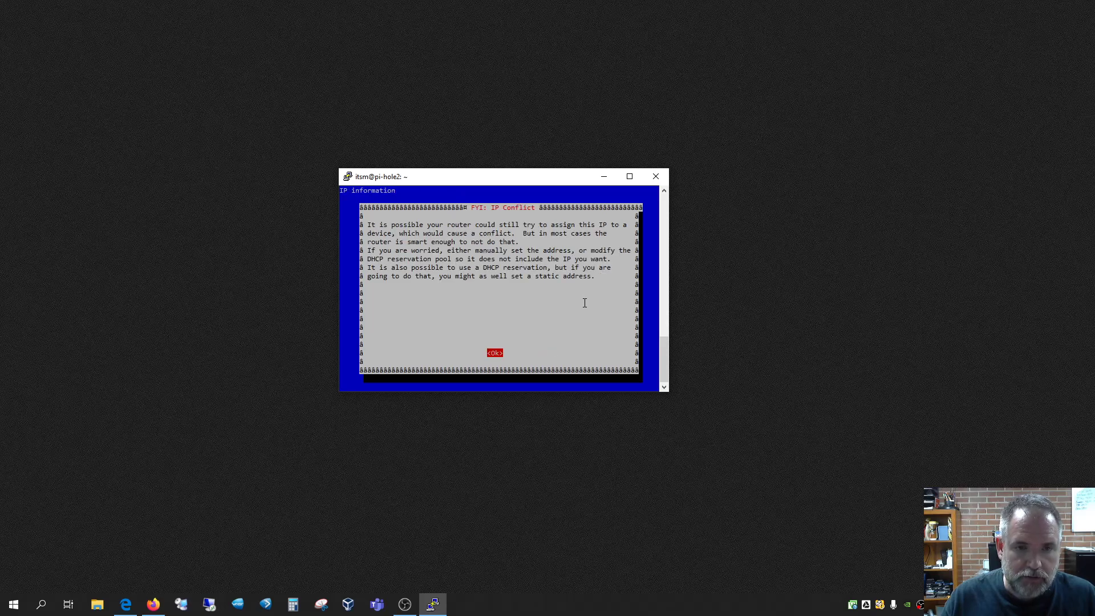
pyautogui.press('Return')
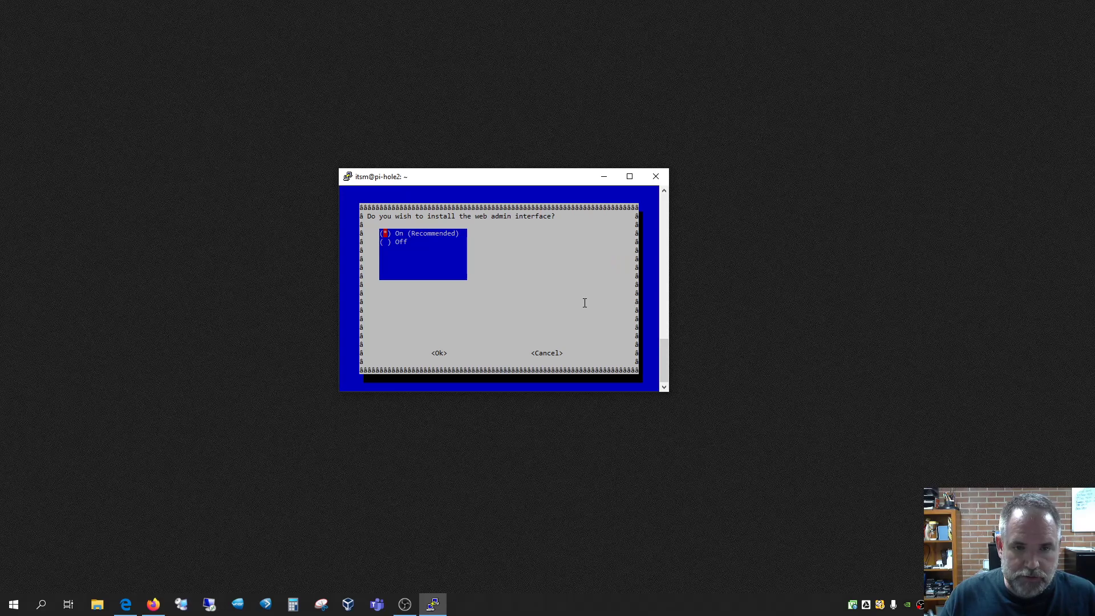
pyautogui.press('Return')
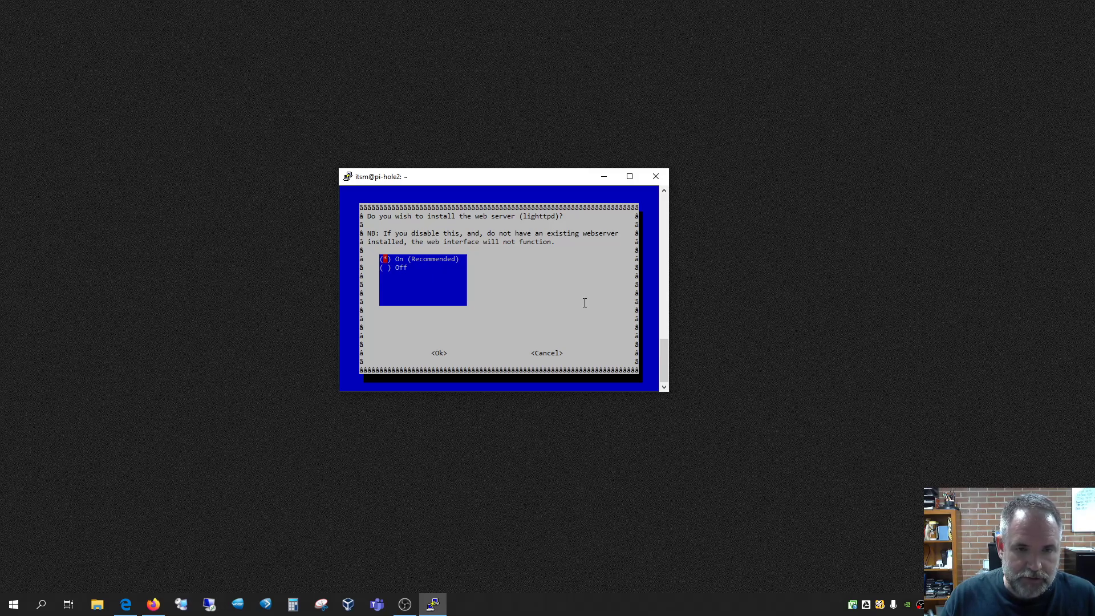
pyautogui.press('Return')
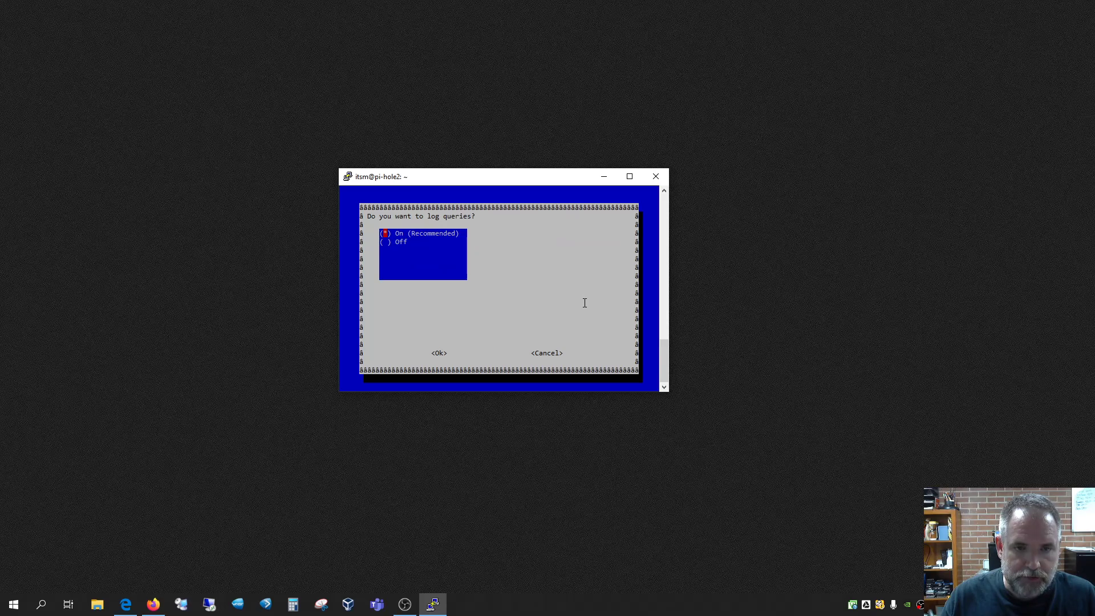
pyautogui.press('Return')
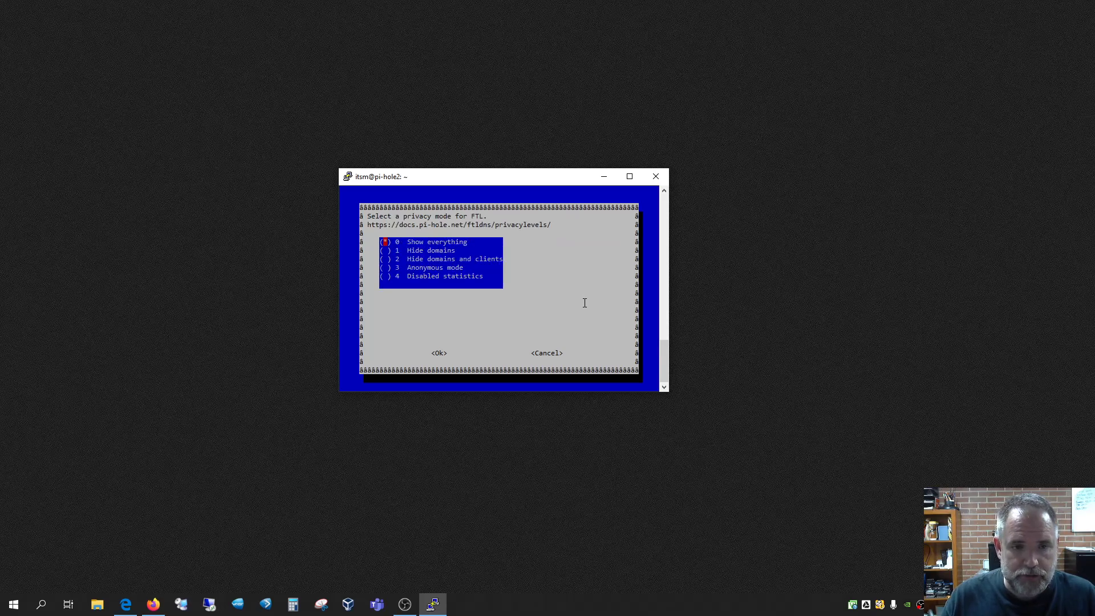
pyautogui.press('Return')
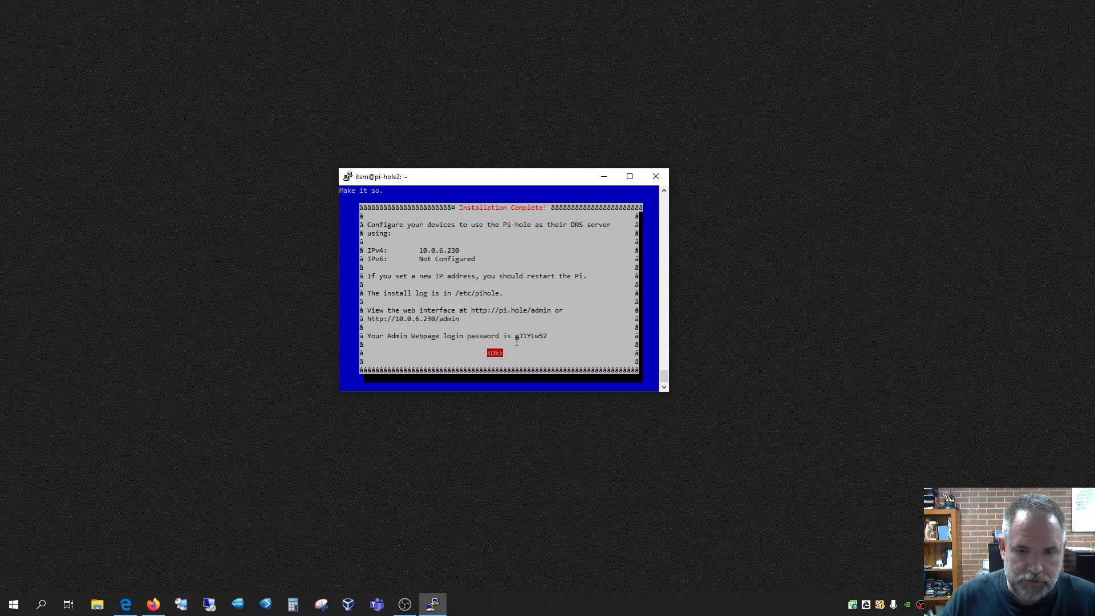
# Copy the admin password from Installation Complete, placing PuTTY top-left and Edge on the right
pyautogui.moveTo(512, 336)
pyautogui.mouseDown()
pyautogui.moveTo(548, 334)
pyautogui.moveTo(516, 339)
pyautogui.mouseUp()
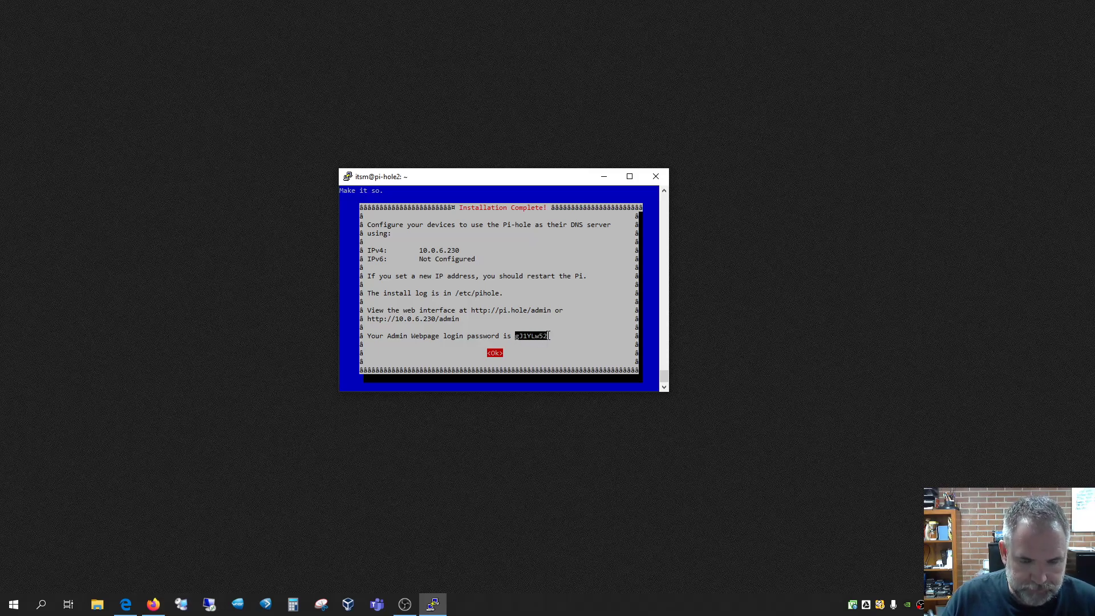
pyautogui.moveTo(498, 178); pyautogui.dragTo(181, 22)
pyautogui.click(128, 606)
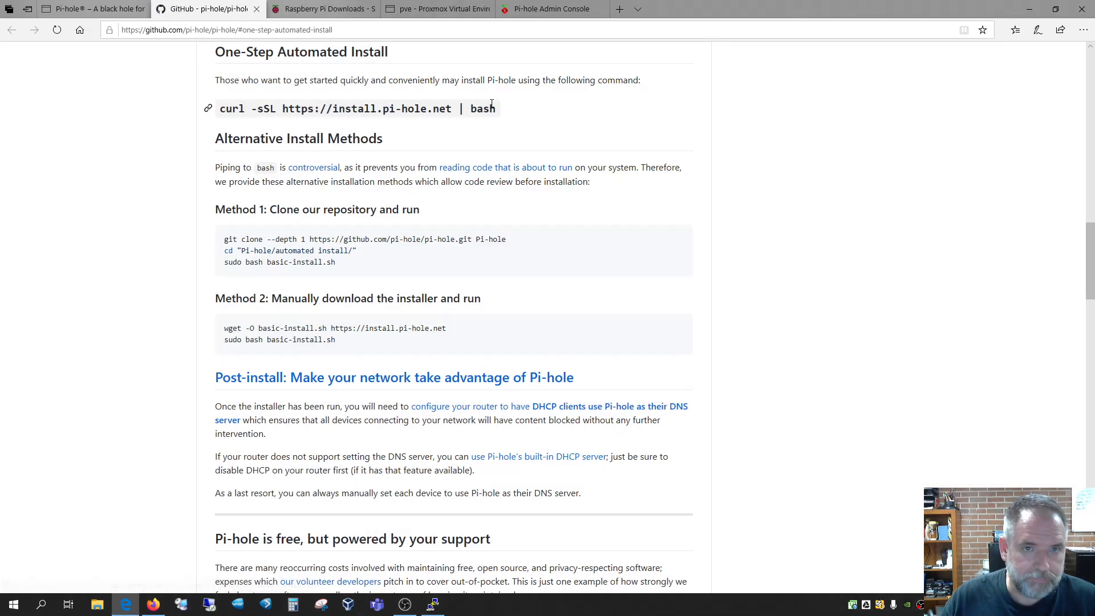
pyautogui.moveTo(708, 3); pyautogui.dragTo(987, 56)
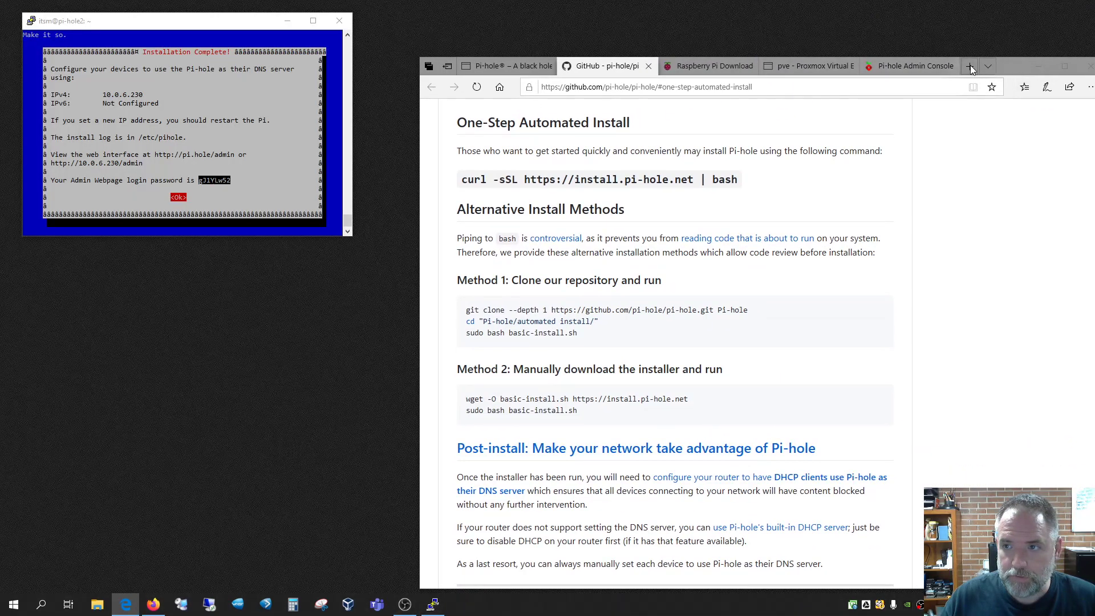
# Load 10.0.6.230 in a new tab, reach the admin login and sign in with the pasted password
pyautogui.click(970, 65)
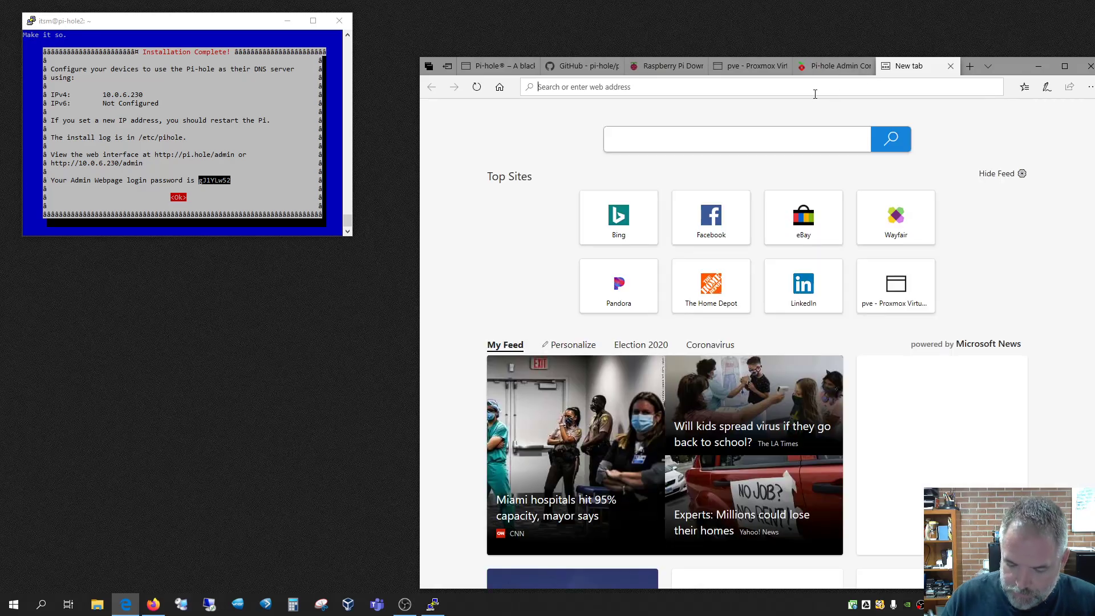
pyautogui.write('10.0.6.230')
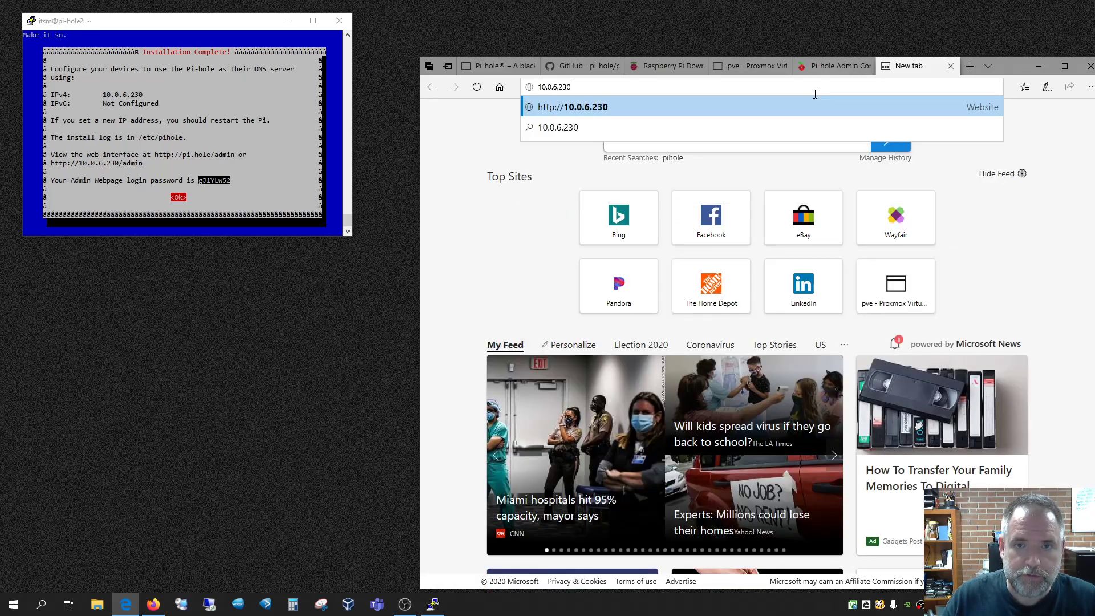
pyautogui.press('Return')
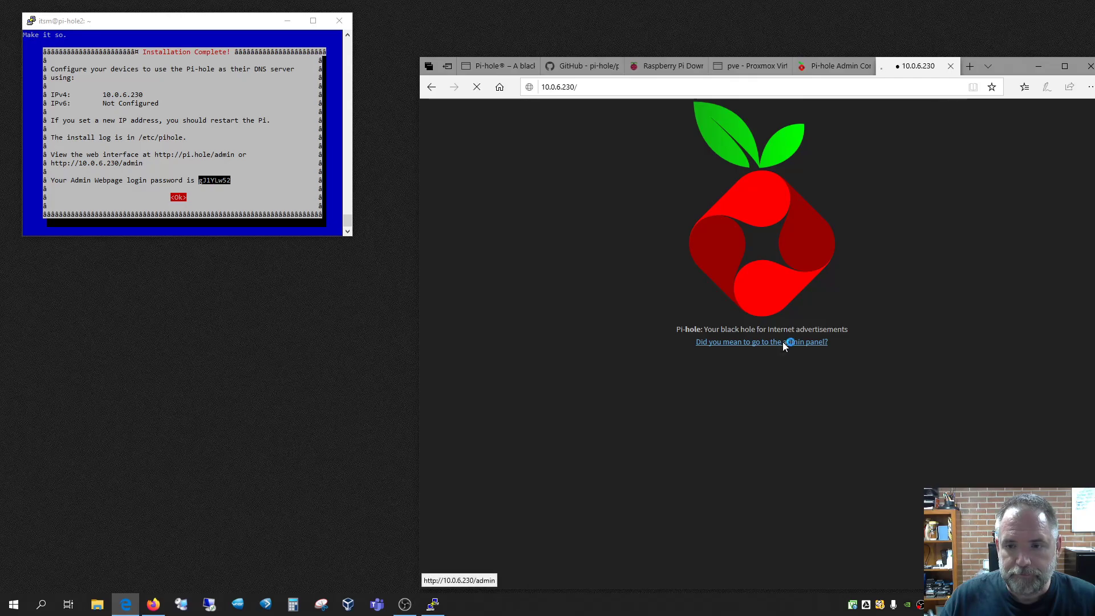
pyautogui.click(785, 343)
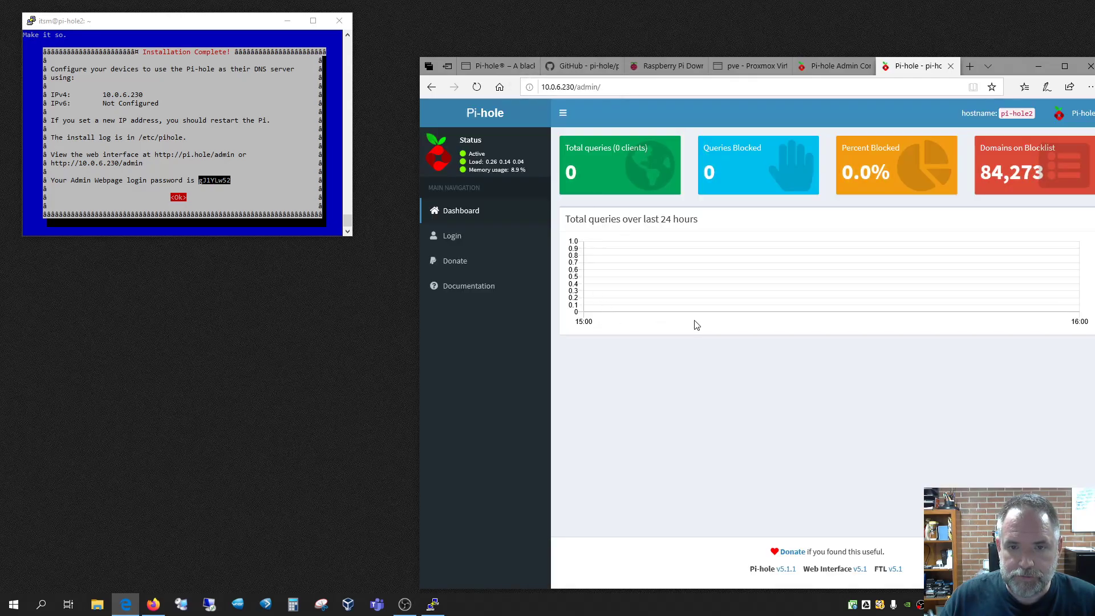
pyautogui.click(470, 238)
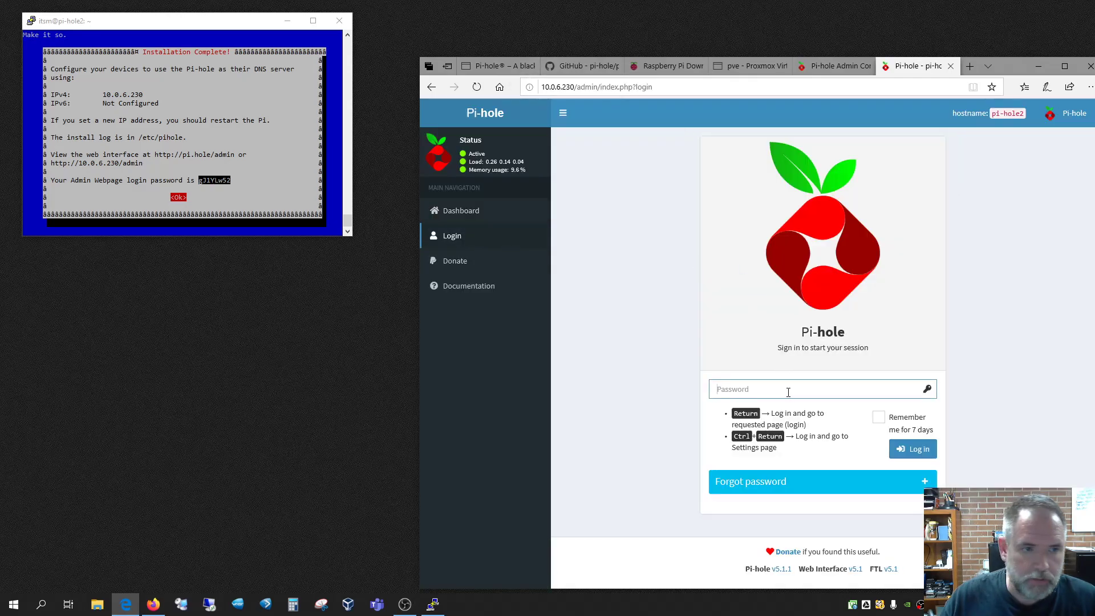
pyautogui.hotkey('ctrl', 'v')
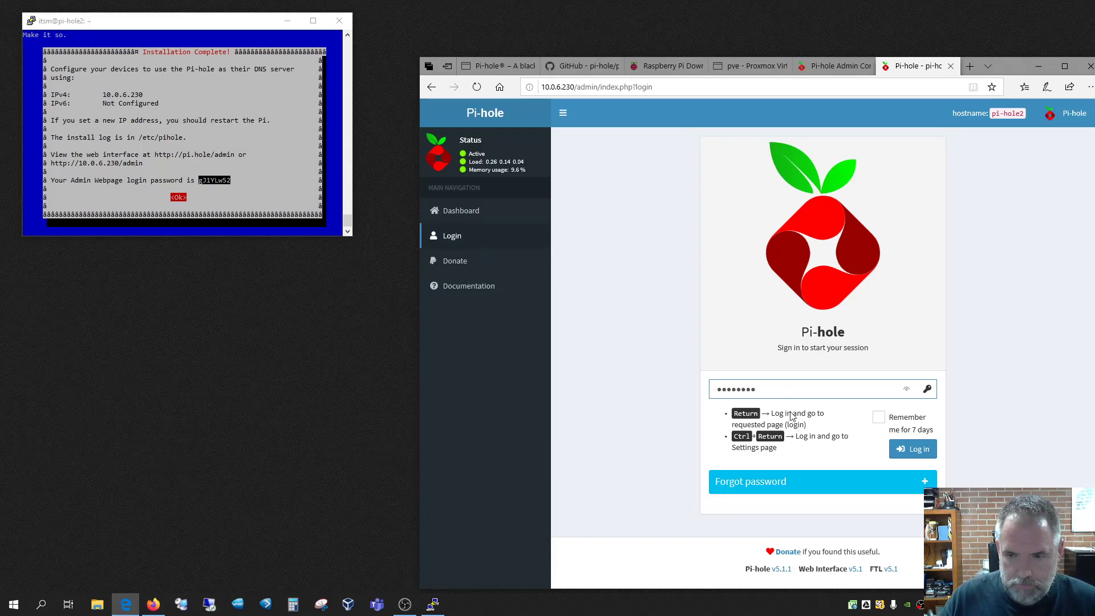
pyautogui.click(916, 450)
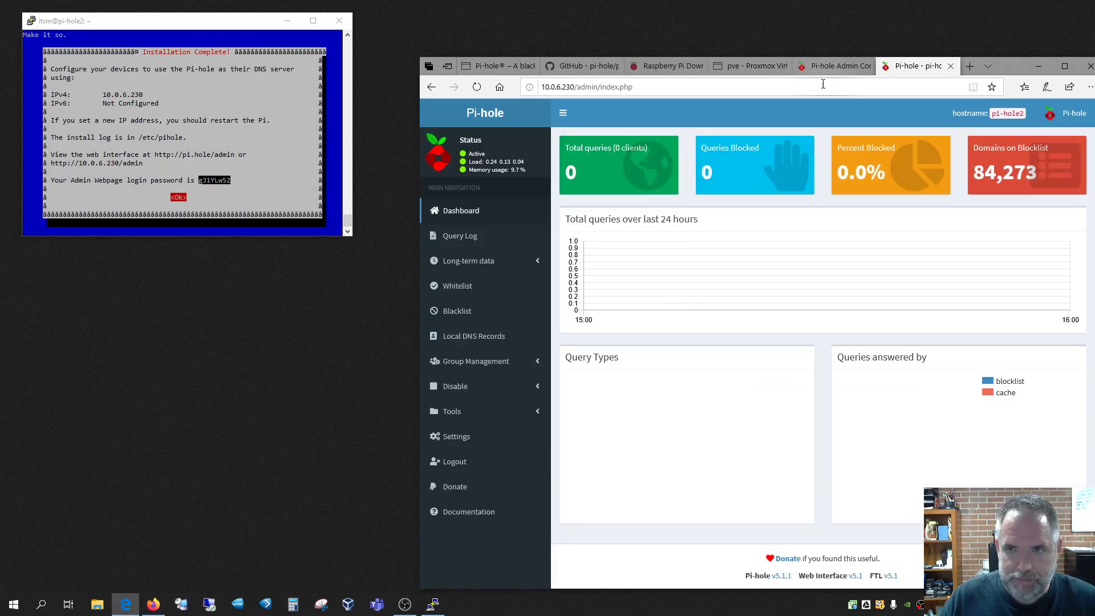
# Reposition the browser beside the terminal so the dashboard's full sidebar shows
pyautogui.moveTo(1019, 65); pyautogui.dragTo(834, 60)
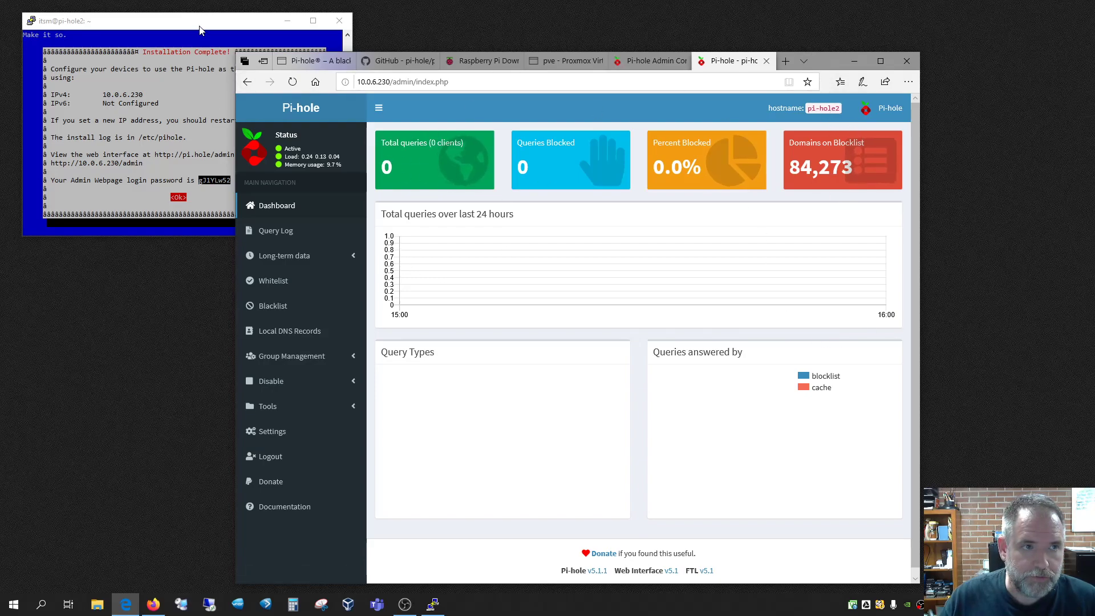
pyautogui.click(150, 25)
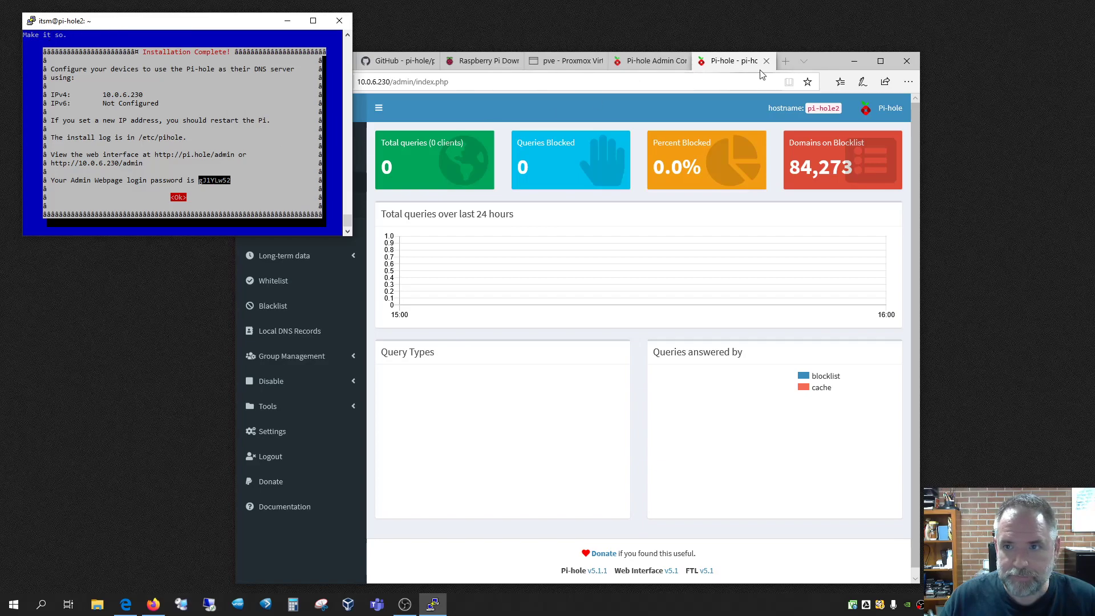
pyautogui.click(831, 60)
pyautogui.moveTo(831, 60); pyautogui.dragTo(886, 36)
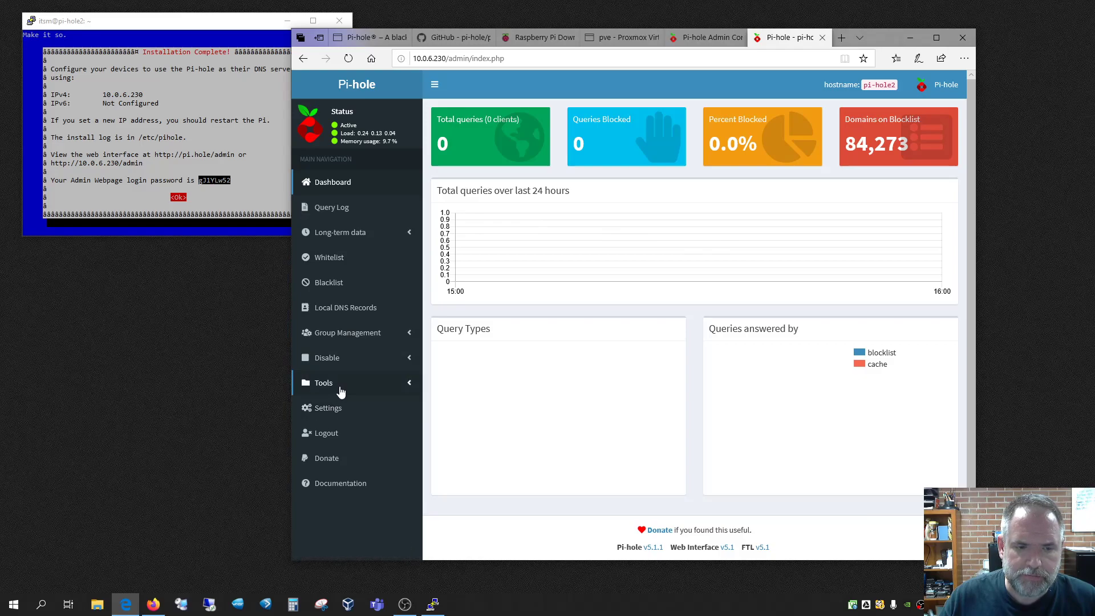
# On the old Pi-hole dashboard, browse the Blacklist and Whitelist pages
pyautogui.click(546, 38)
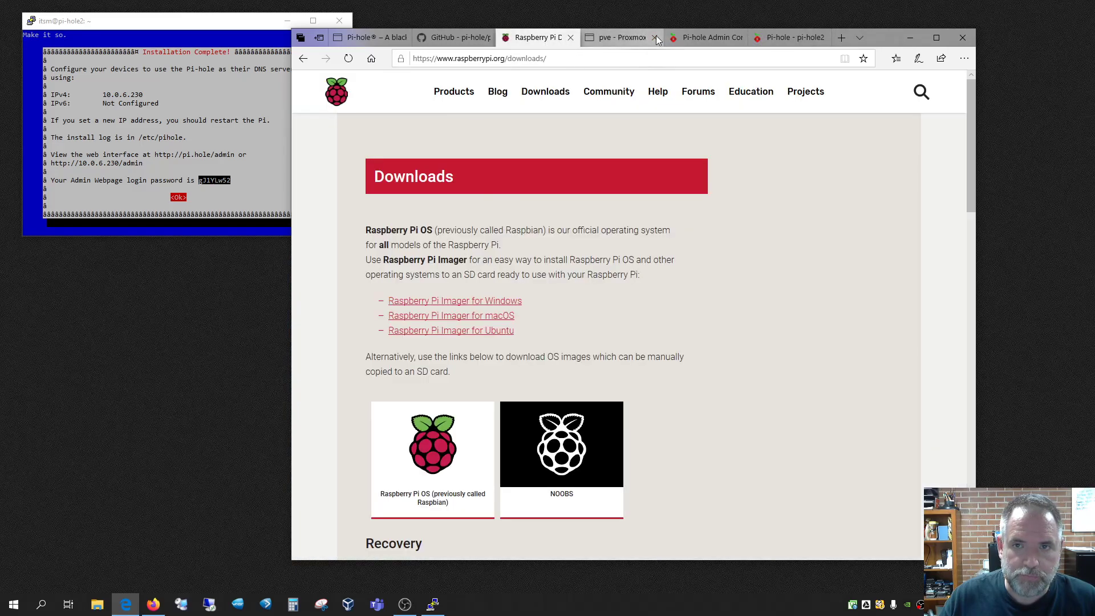
pyautogui.click(687, 39)
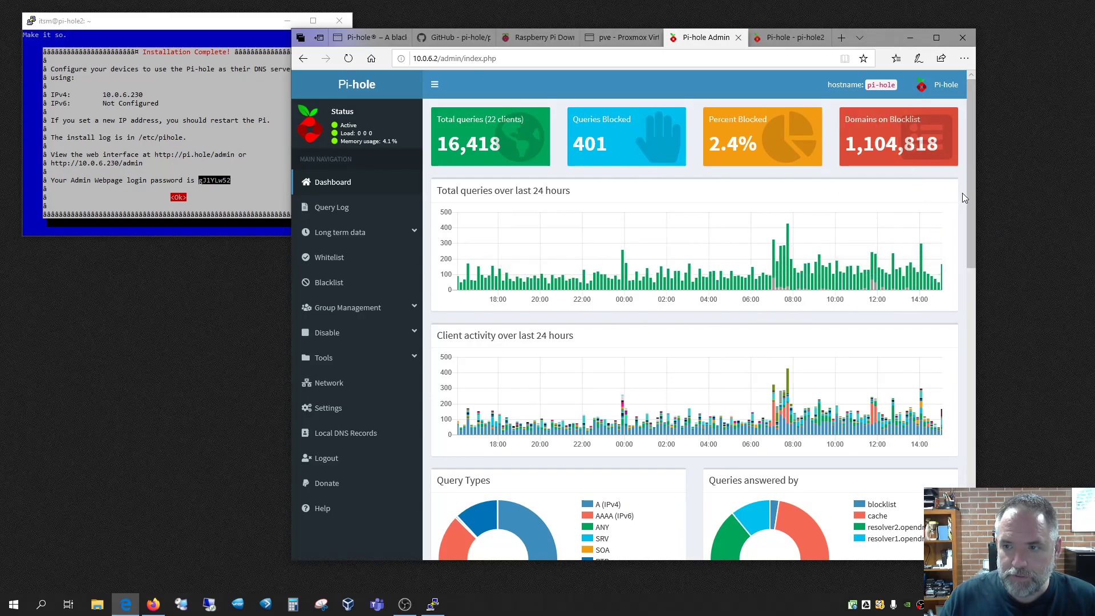
pyautogui.scroll(-15, 963, 194)
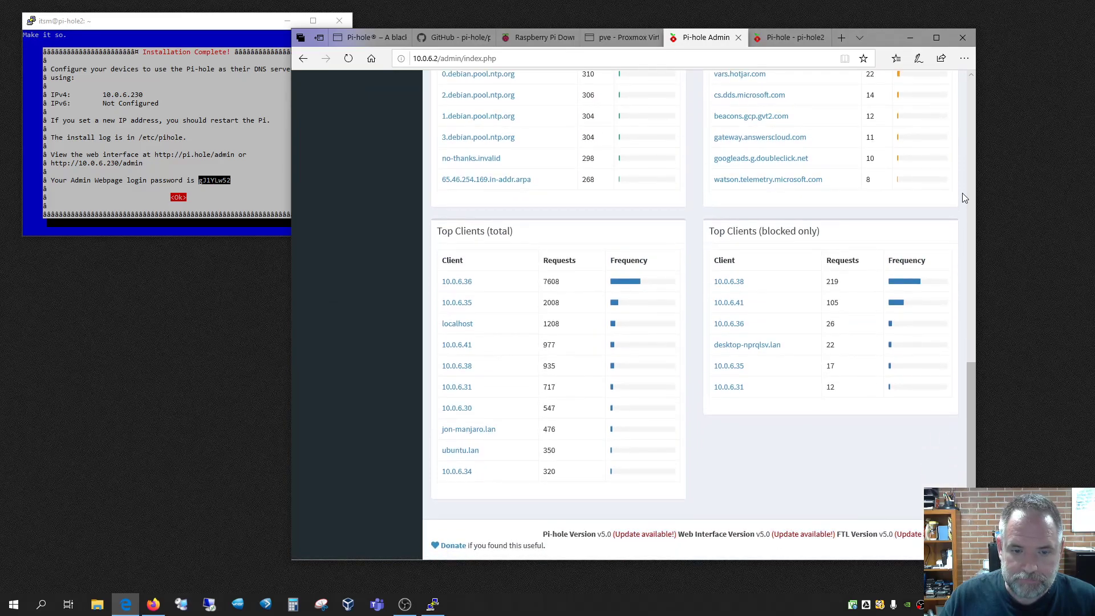
pyautogui.scroll(15, 963, 198)
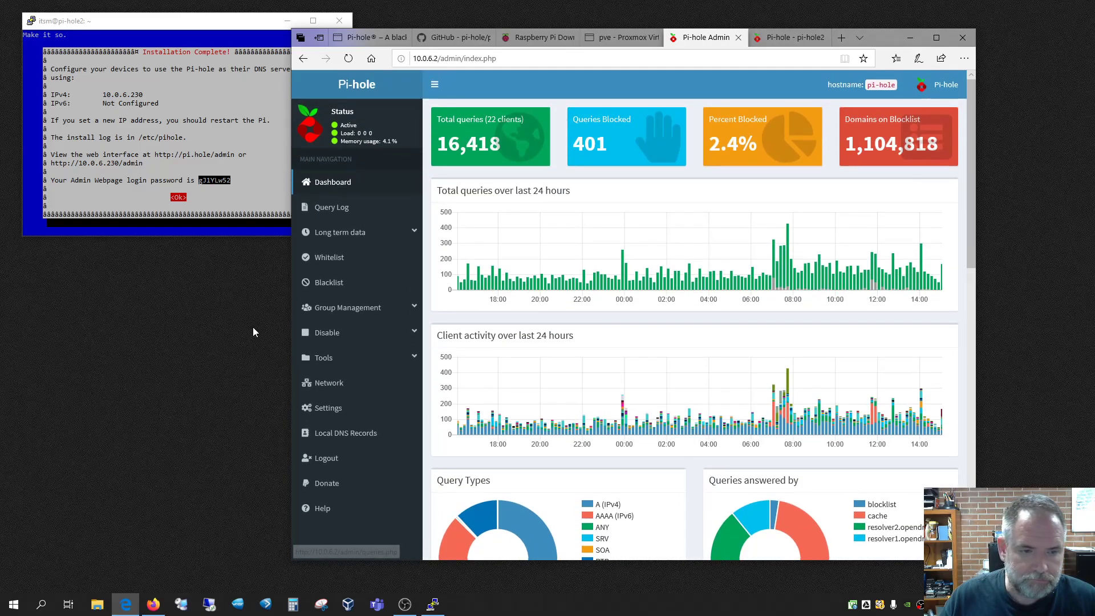
pyautogui.click(335, 283)
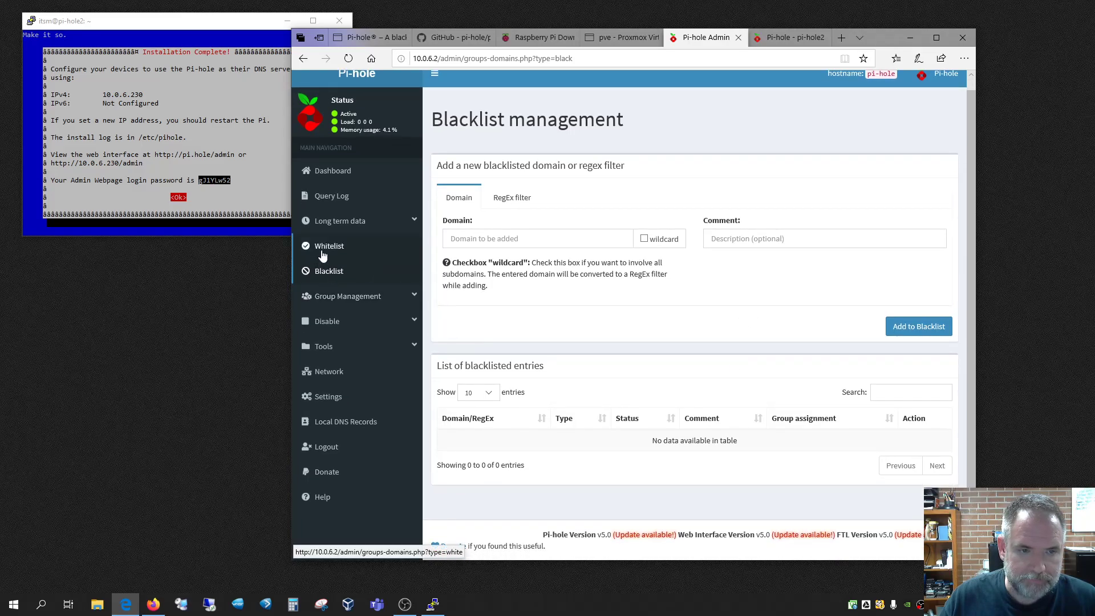
pyautogui.click(321, 255)
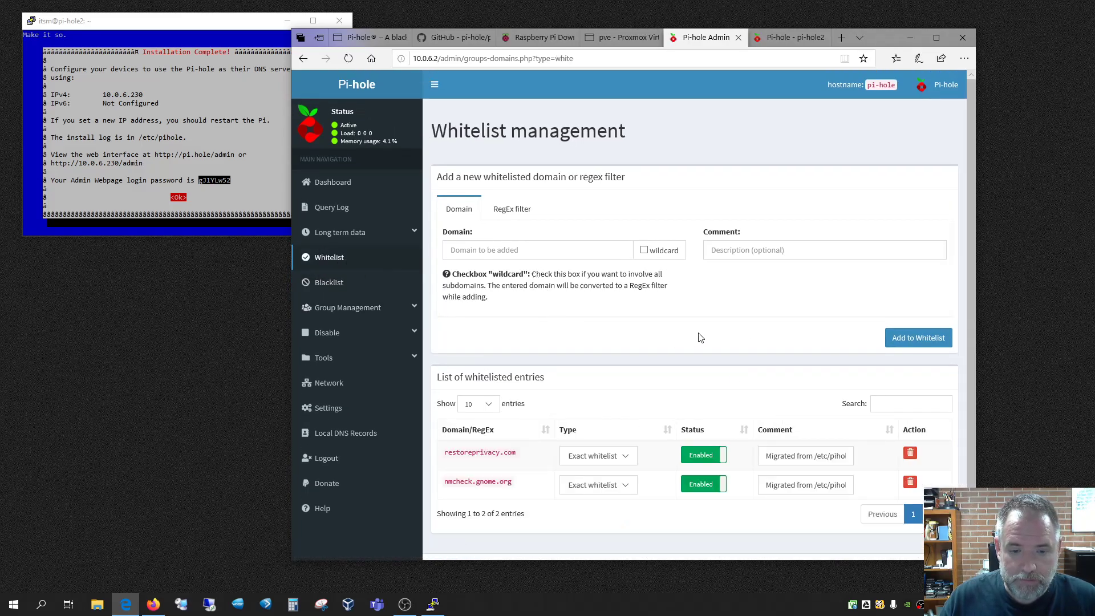
pyautogui.scroll(-1, 701, 338)
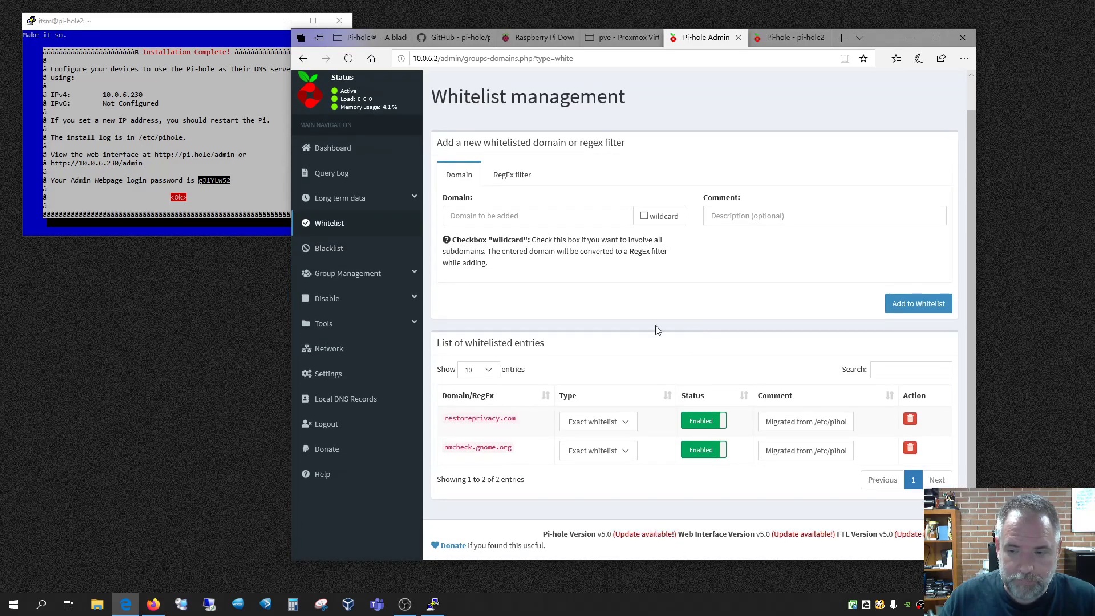
pyautogui.scroll(1, 572, 311)
# Chart the last 7 days of long-term query statistics
pyautogui.click(343, 234)
pyautogui.click(343, 254)
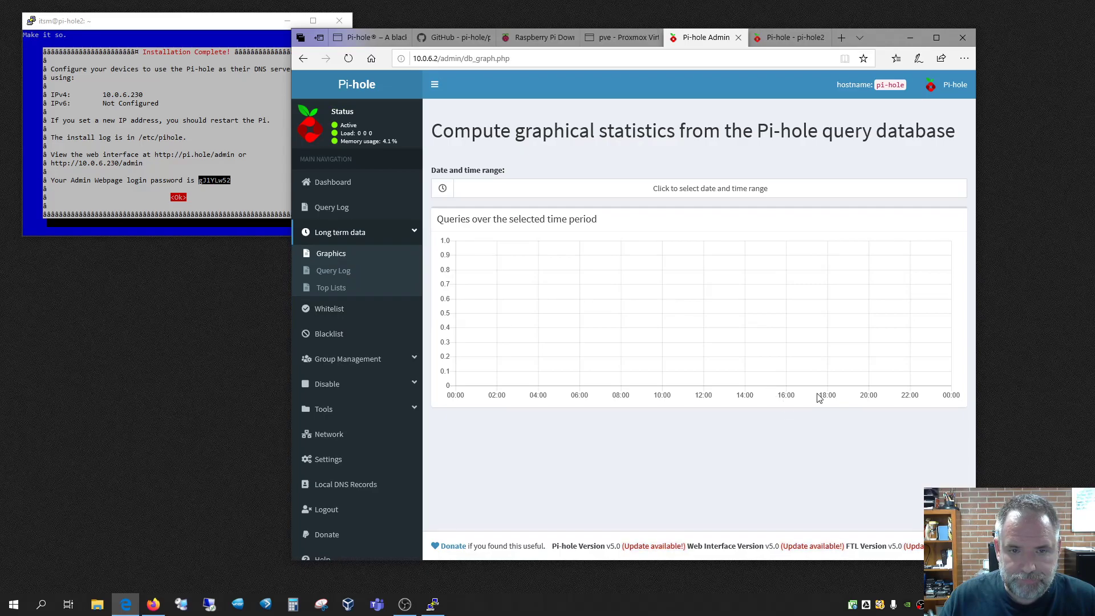
pyautogui.click(701, 193)
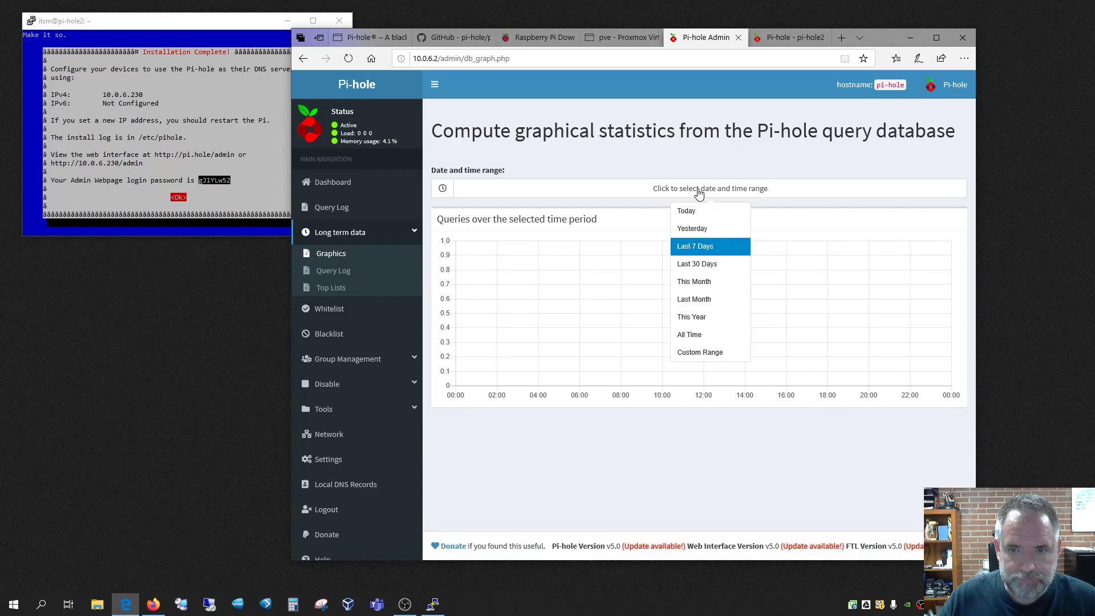
pyautogui.click(693, 246)
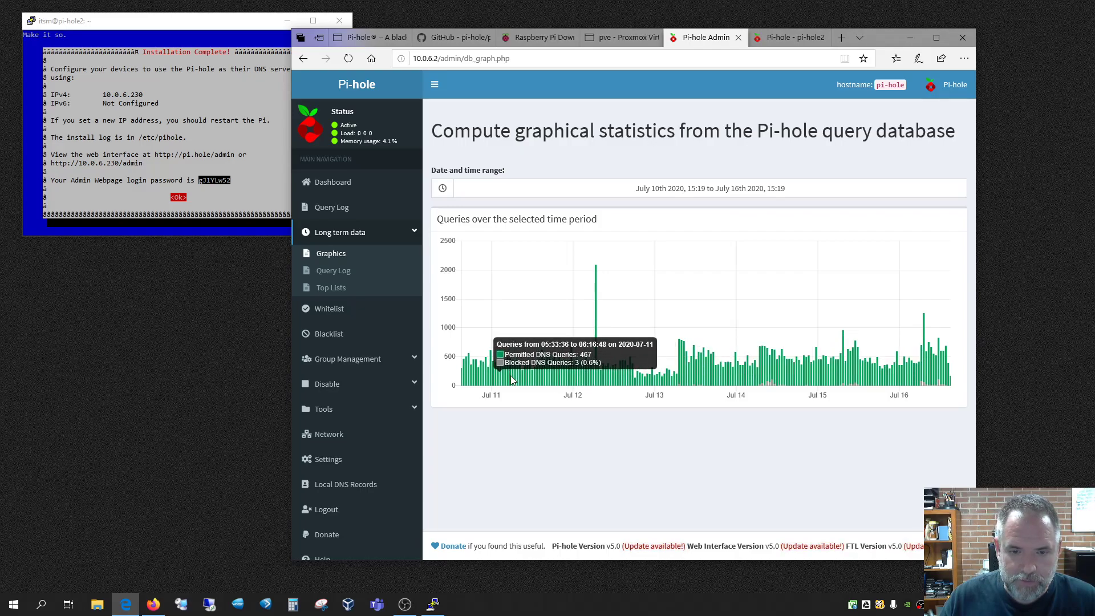
# Look over the long-term Query Log and Top Lists, then bring up the pi-hole2 dashboard
pyautogui.click(333, 271)
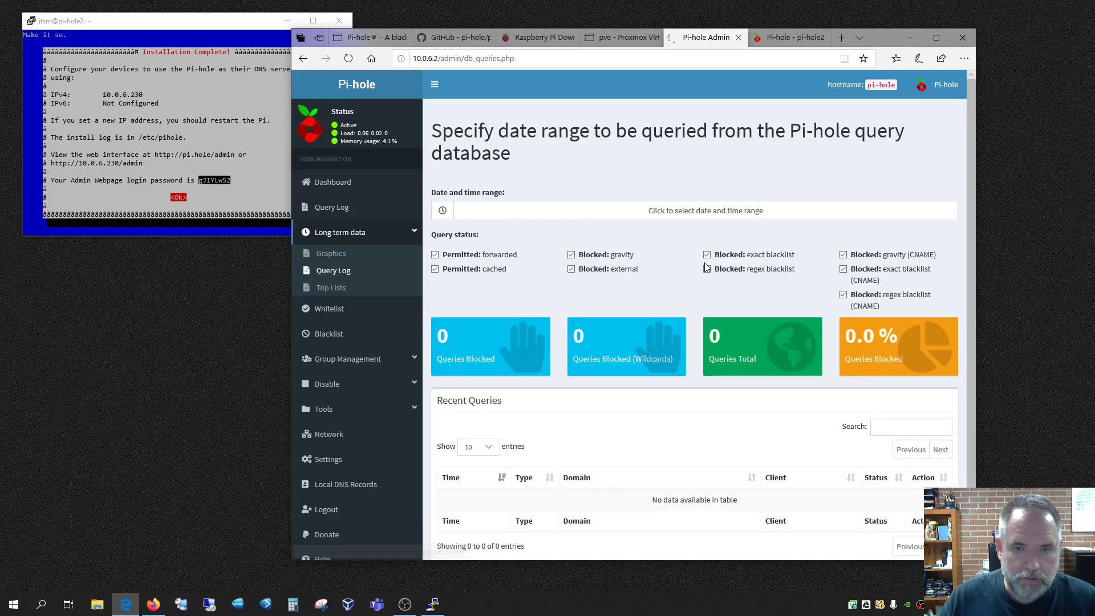
pyautogui.scroll(-2, 728, 320)
pyautogui.scroll(2, 616, 365)
pyautogui.click(724, 215)
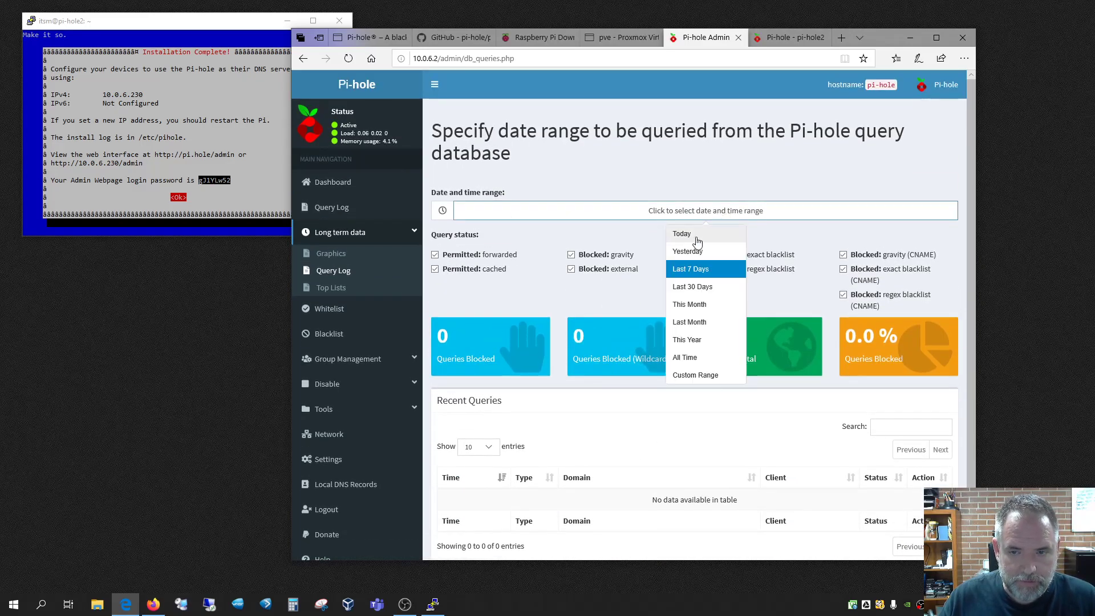
pyautogui.click(521, 188)
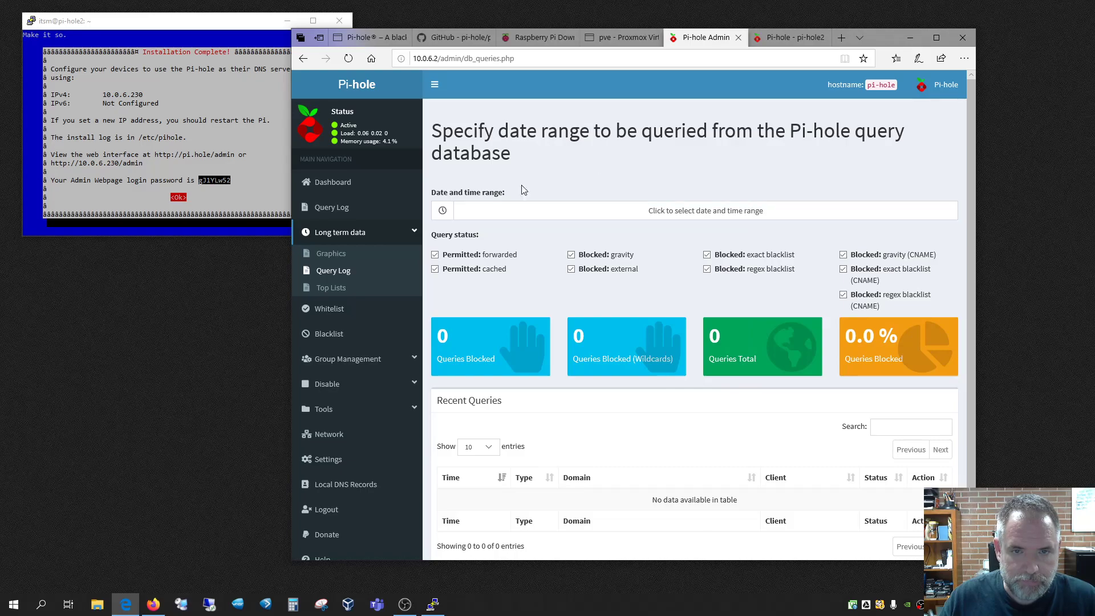
pyautogui.click(329, 287)
pyautogui.click(333, 182)
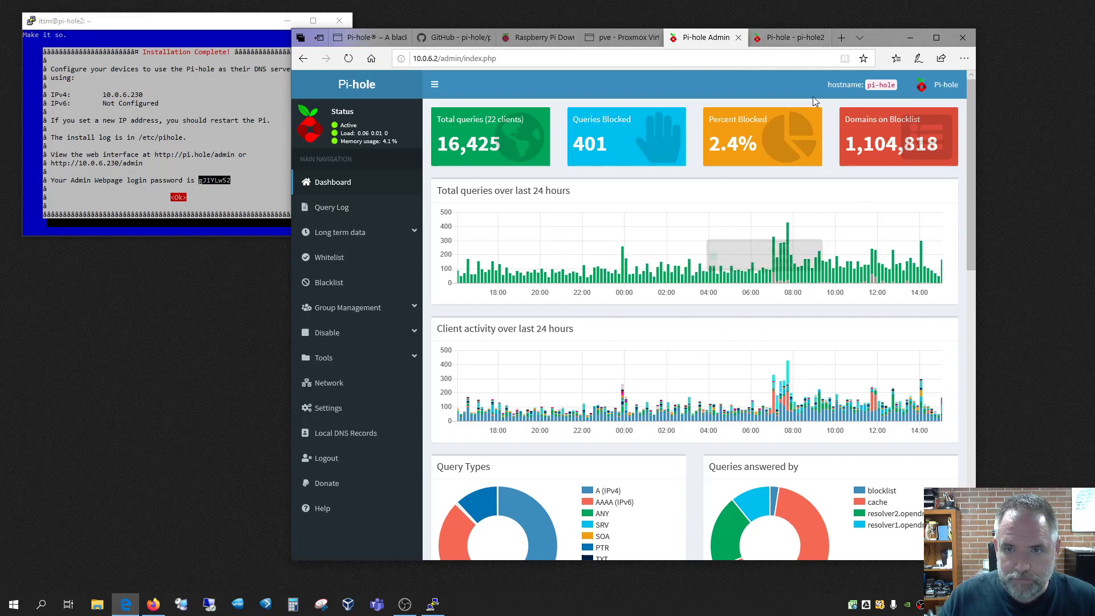
pyautogui.click(784, 40)
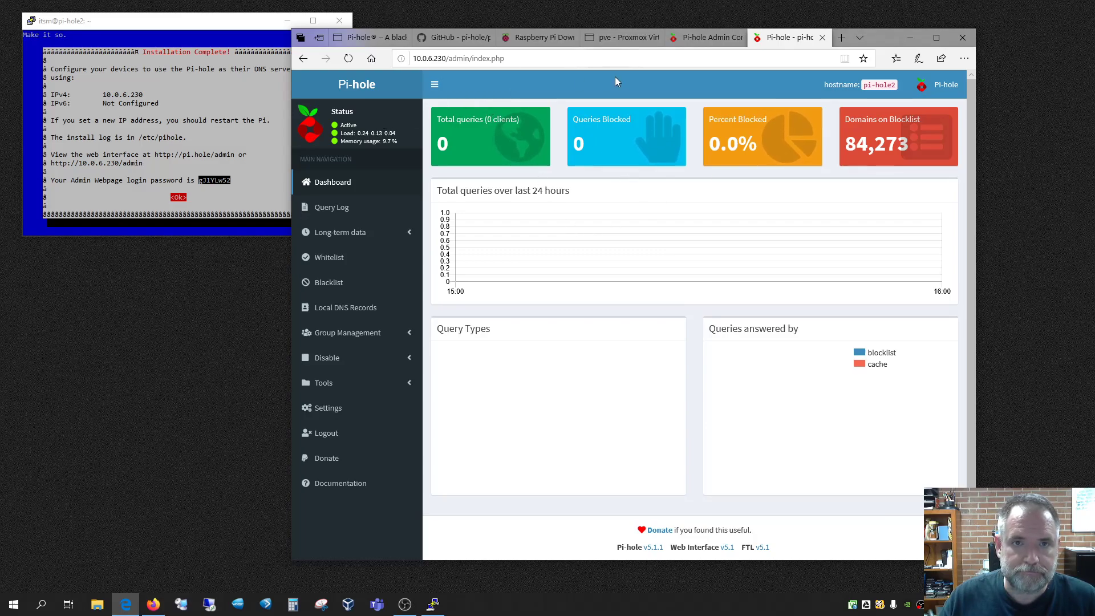
# Open the Manjaro-20 VM console, unlock the desktop with its password and close the update manager
pyautogui.click(614, 38)
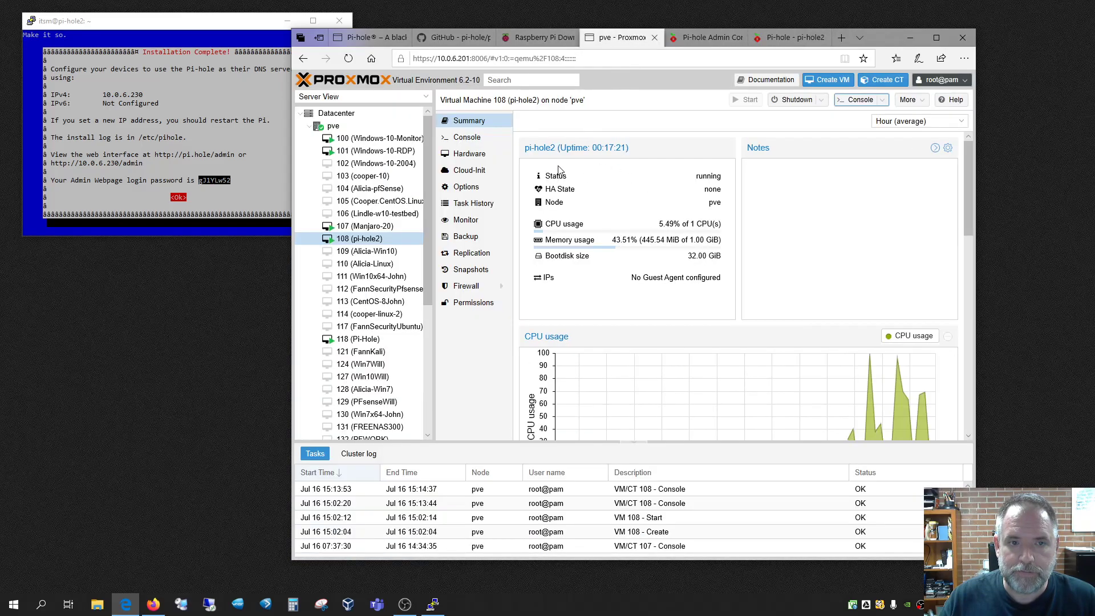
pyautogui.click(368, 227)
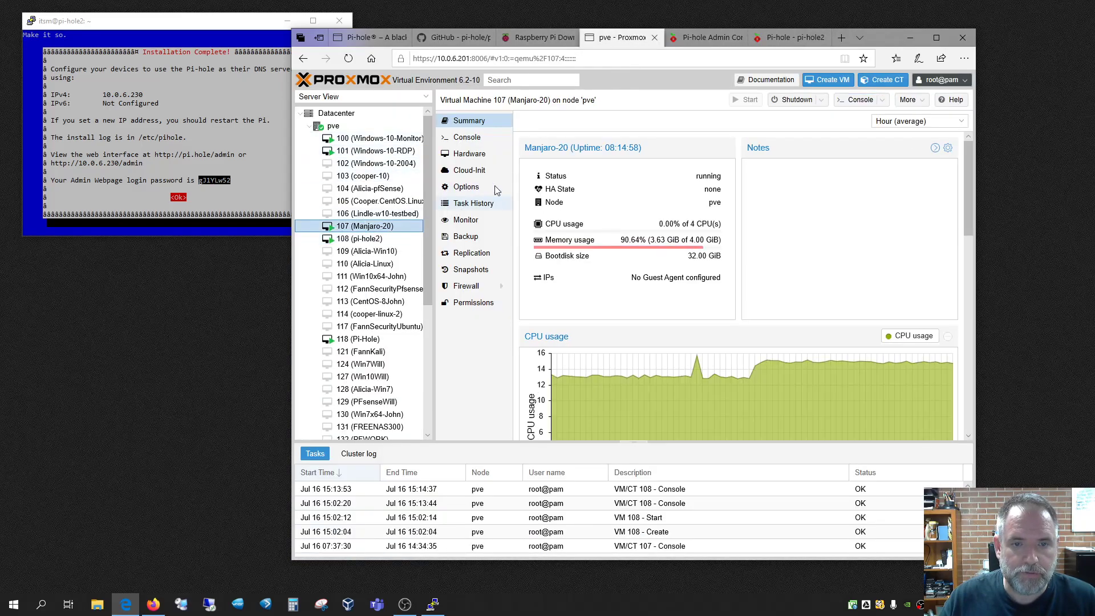
pyautogui.click(936, 38)
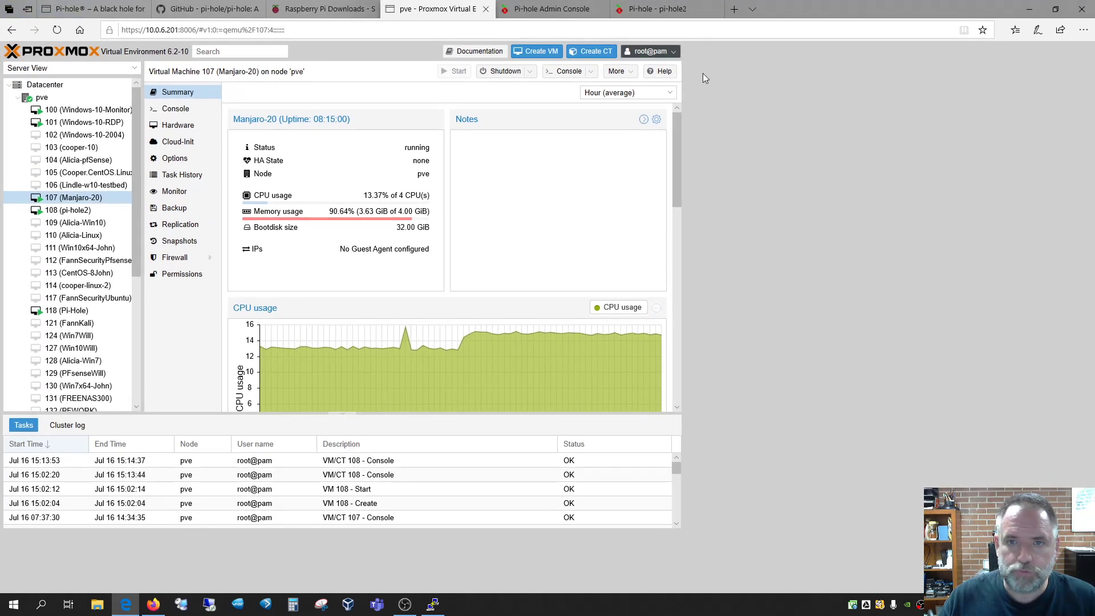
pyautogui.click(175, 109)
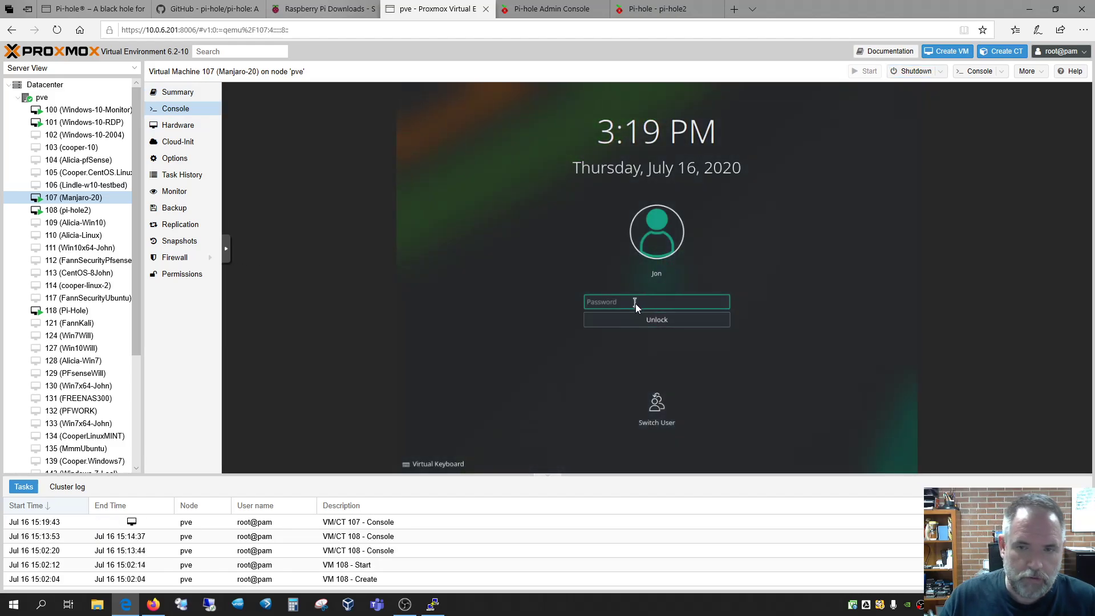
pyautogui.write('****')
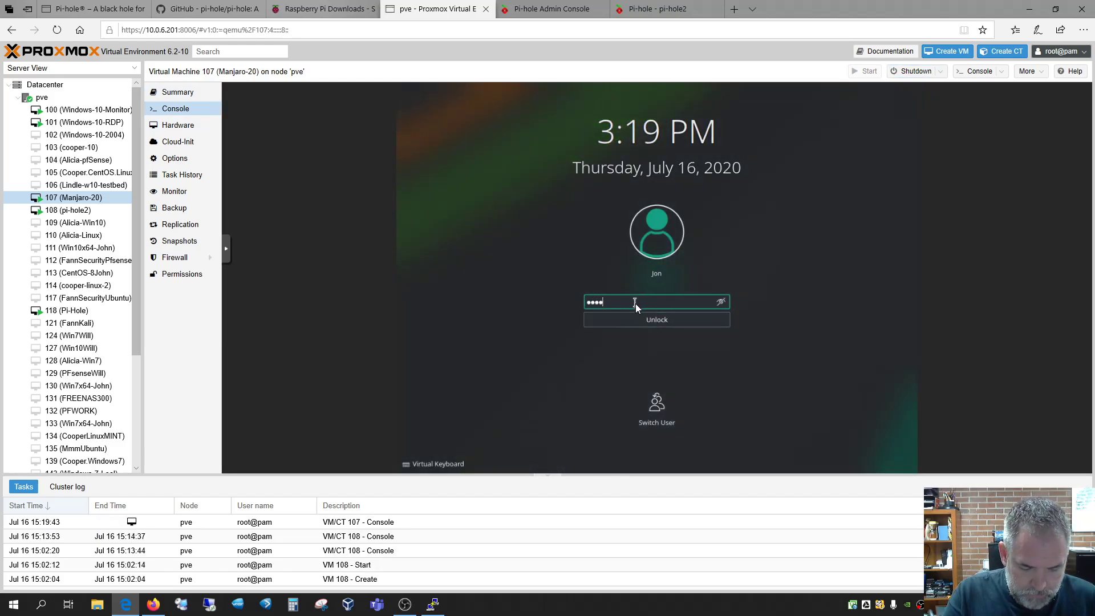
pyautogui.press('Return')
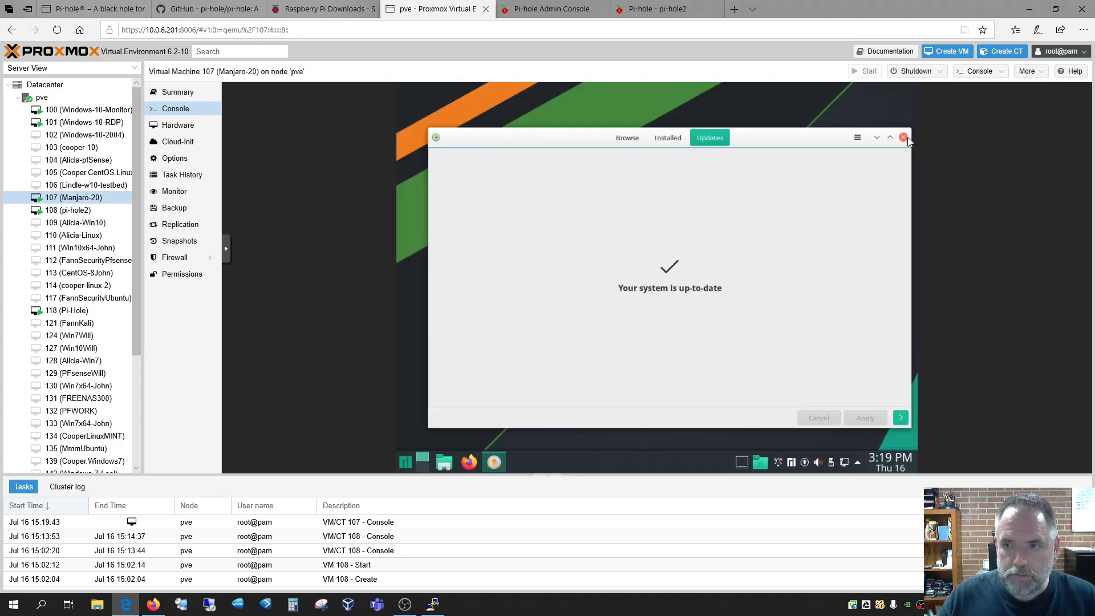
pyautogui.click(903, 138)
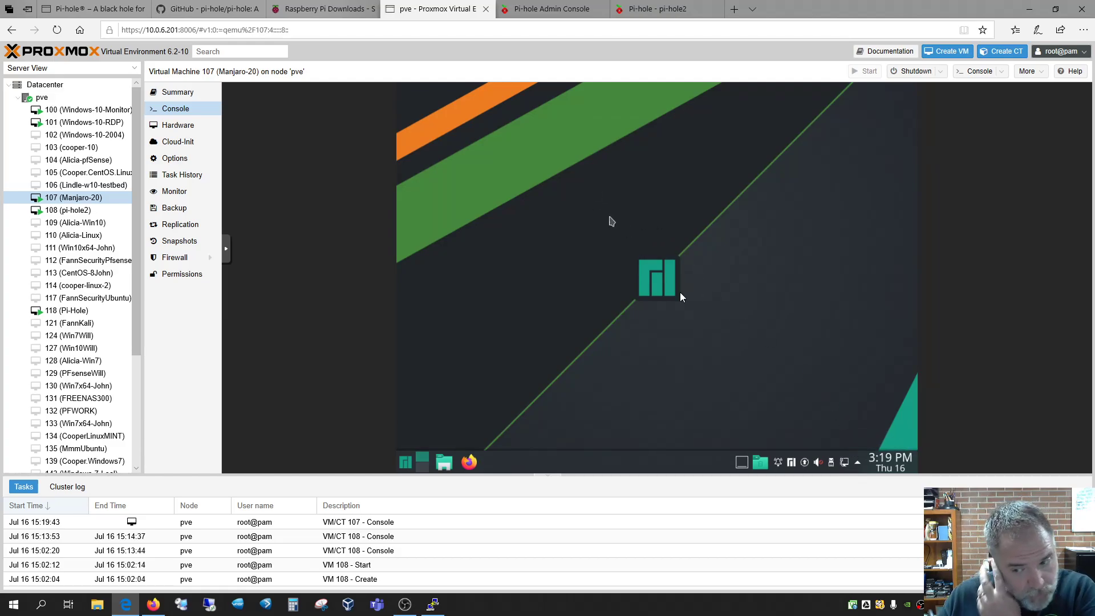
# Add 10.0.6.230 as an Other DNS Server in the wired connection's IPv4 settings and save
pyautogui.rightClick(848, 462)
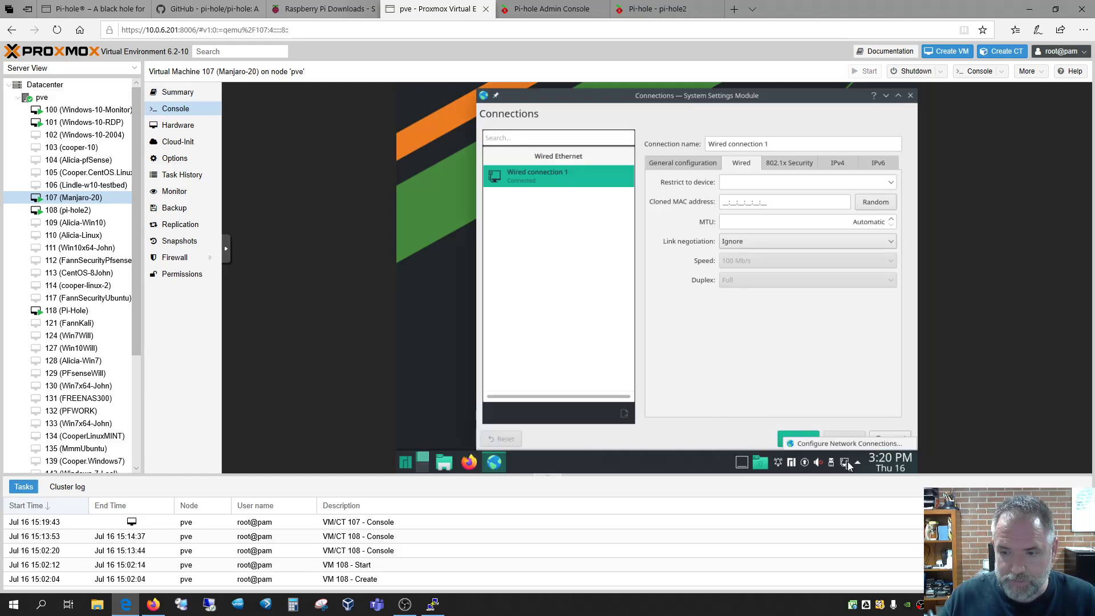
pyautogui.click(838, 164)
pyautogui.click(751, 199)
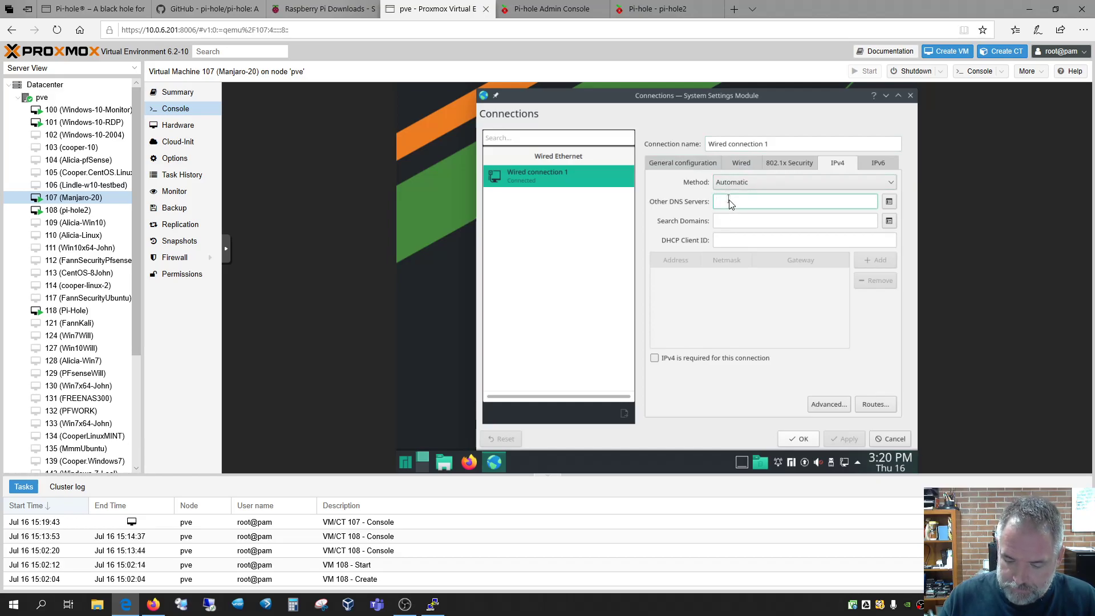
pyautogui.write('10.0.6.230')
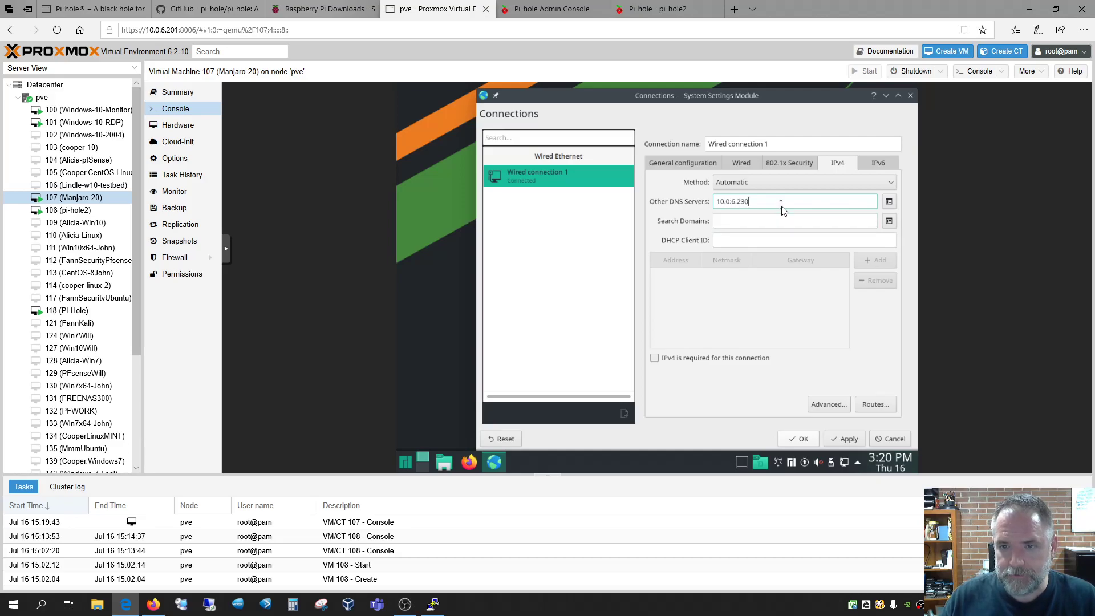
pyautogui.click(844, 437)
pyautogui.click(799, 439)
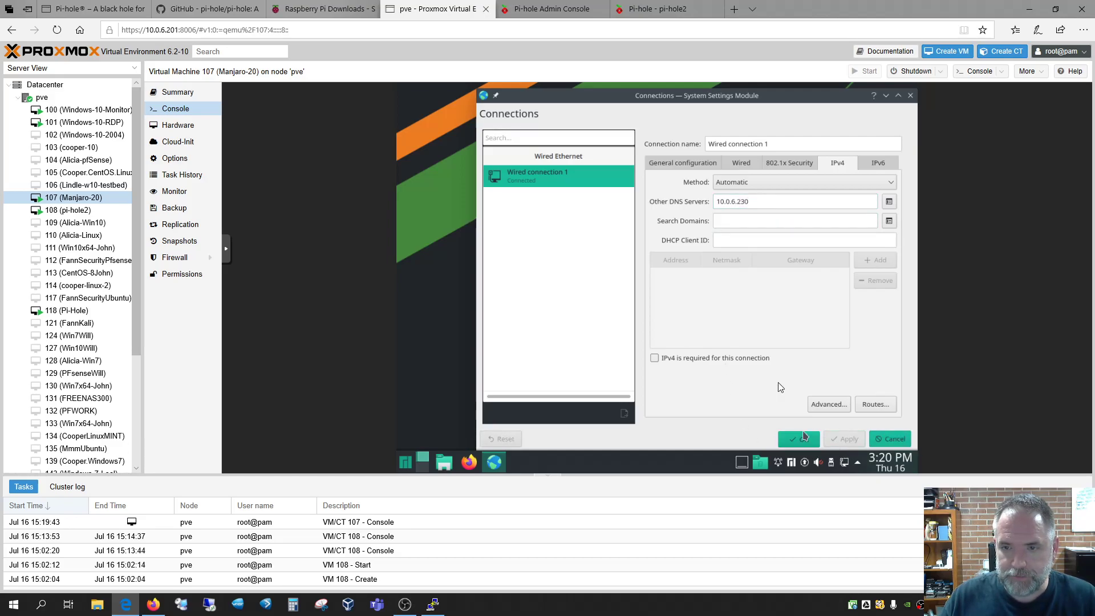
# Check the pi-hole2 tab, then start Firefox in the Manjaro VM and view its Privacy Notice tab
pyautogui.click(127, 604)
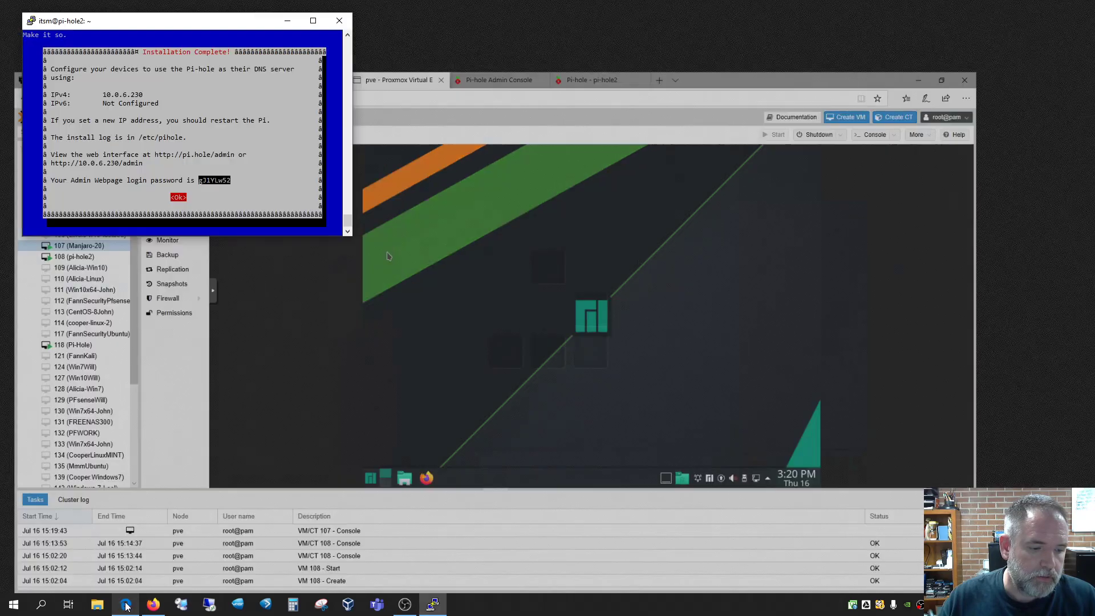
pyautogui.click(127, 604)
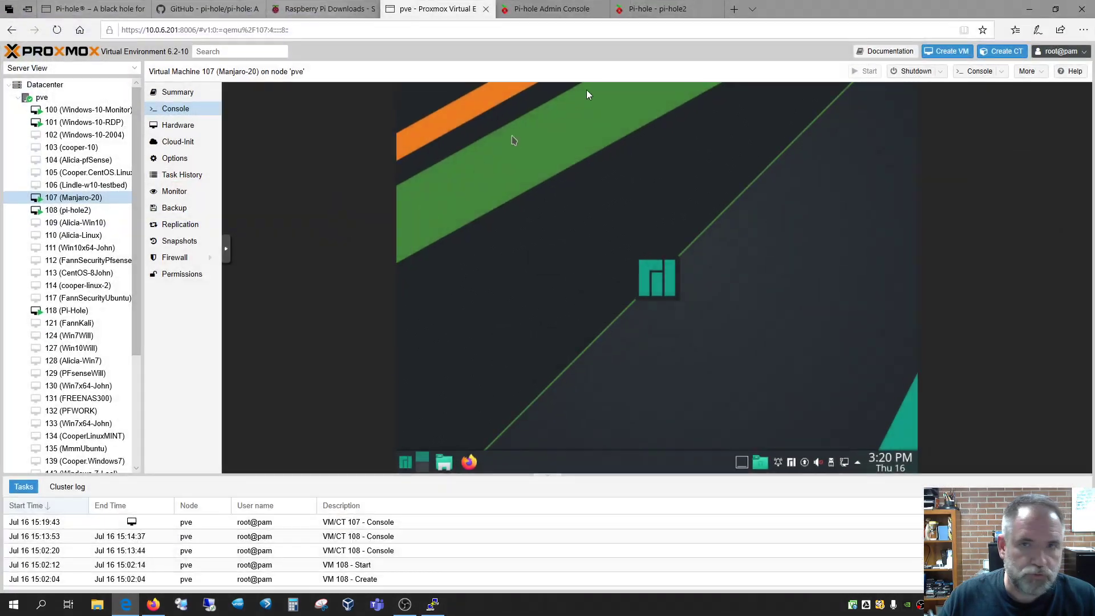
pyautogui.click(672, 10)
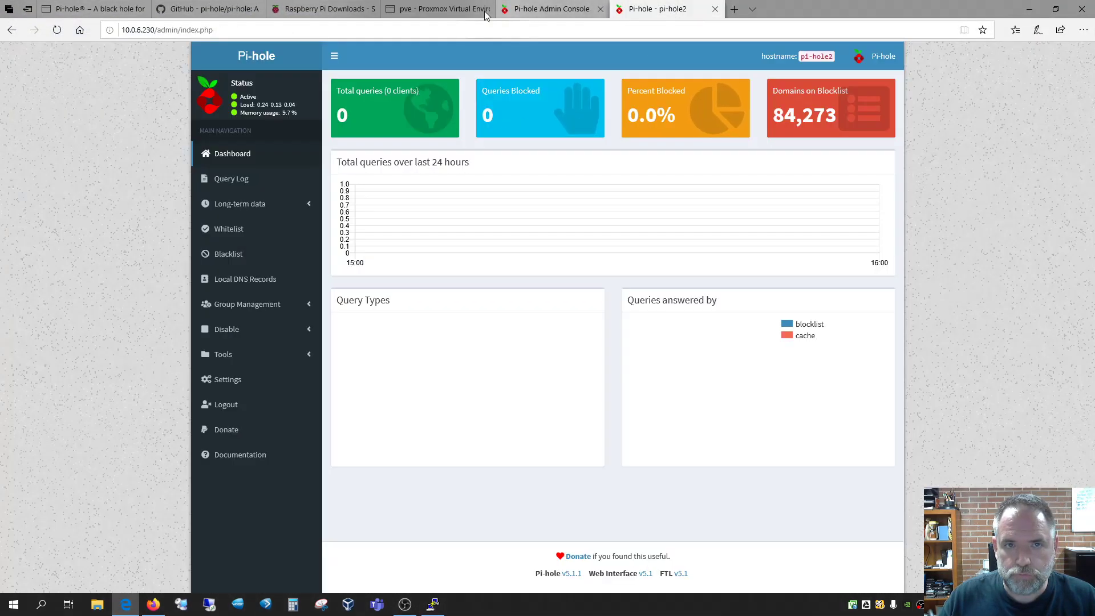
pyautogui.click(399, 10)
pyautogui.click(472, 461)
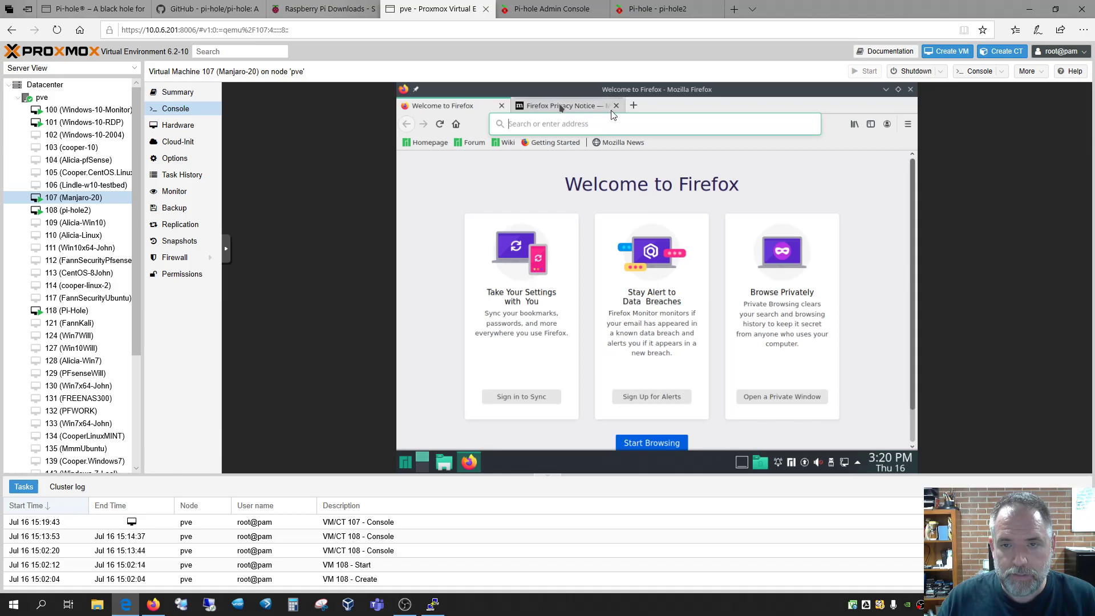
pyautogui.click(551, 105)
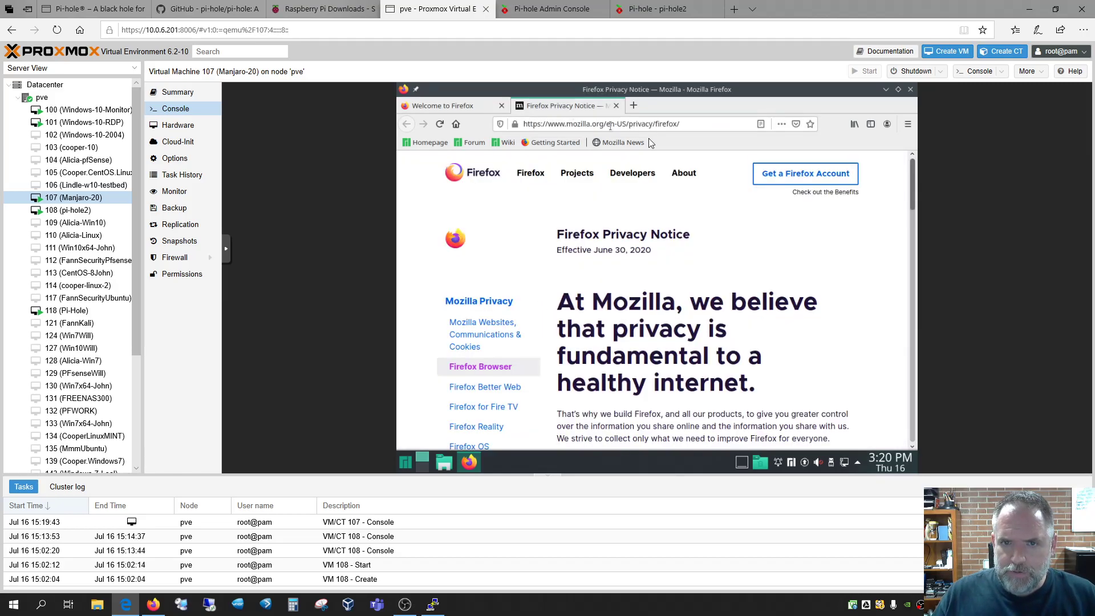
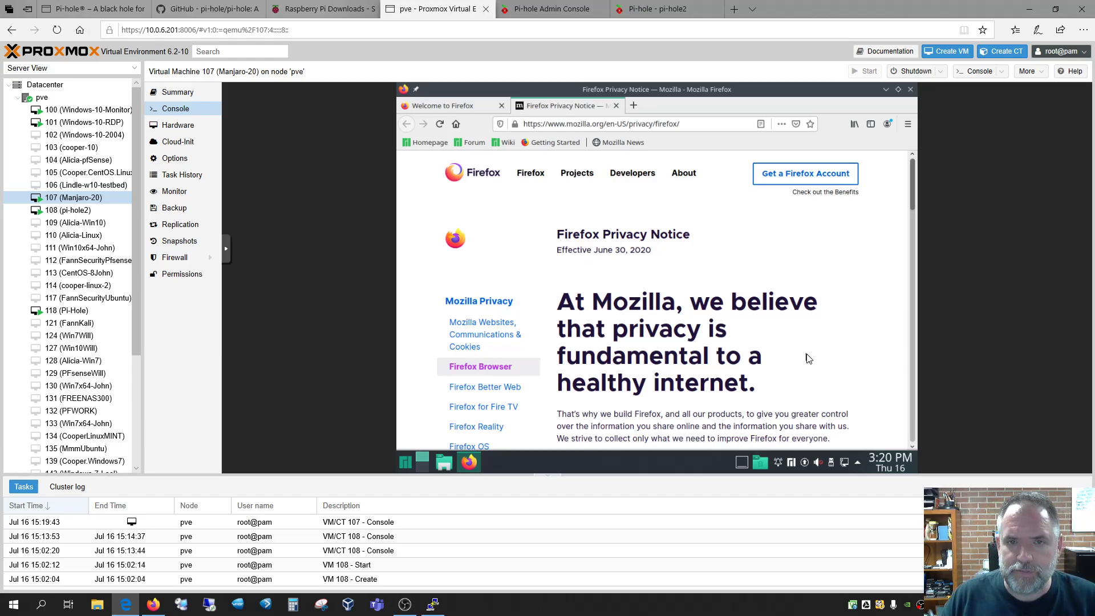
# Load yahoo.com in the Manjaro VM's Firefox after flipping between the Welcome and Privacy Notice tabs
pyautogui.click(481, 106)
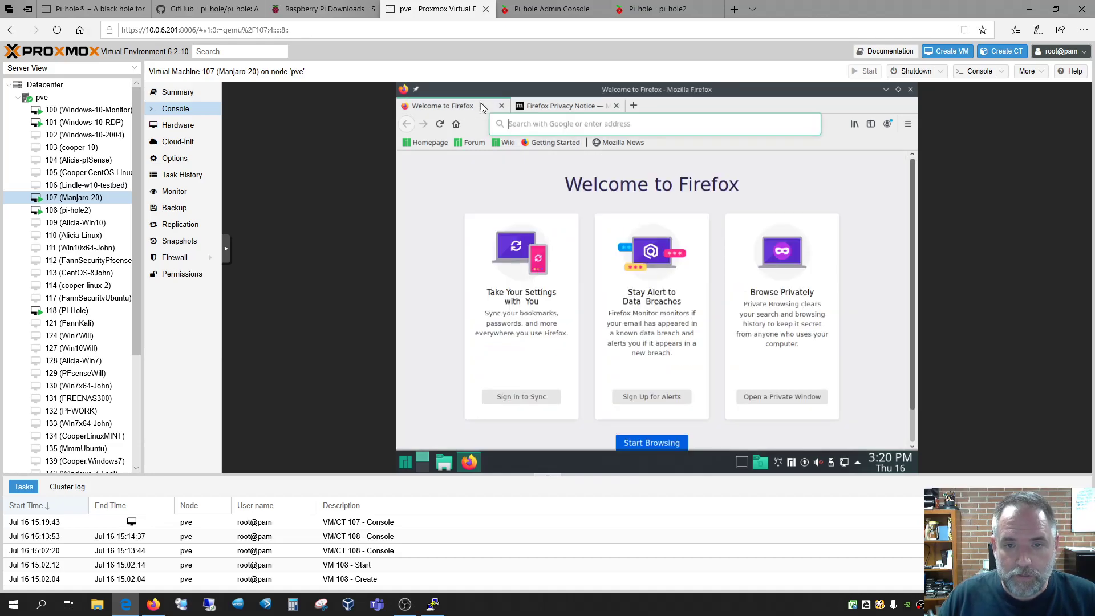
pyautogui.click(563, 105)
pyautogui.click(467, 106)
pyautogui.click(539, 106)
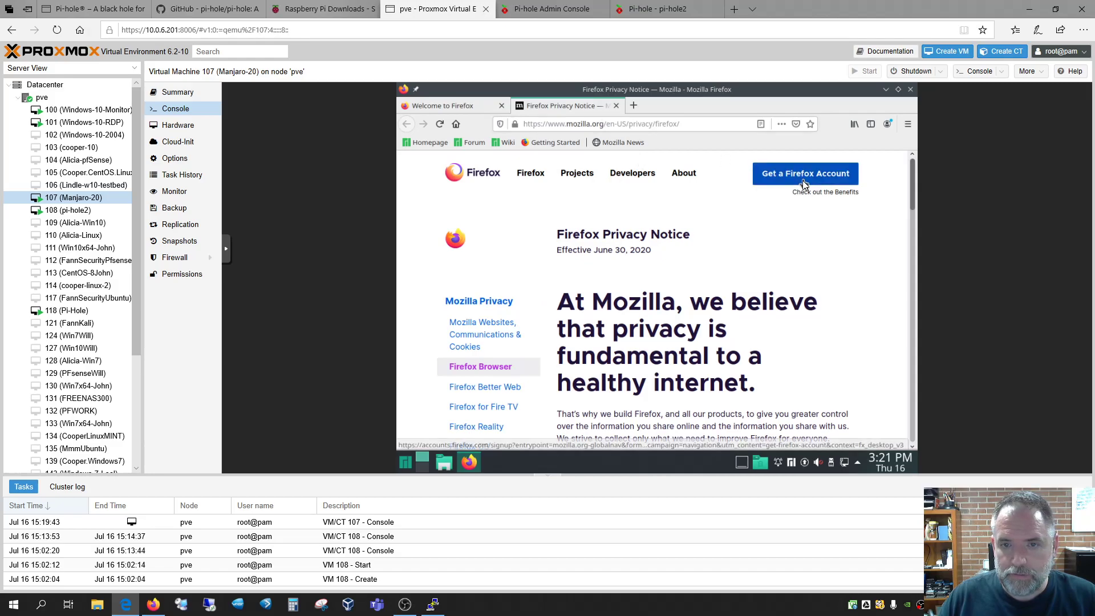
pyautogui.click(711, 125)
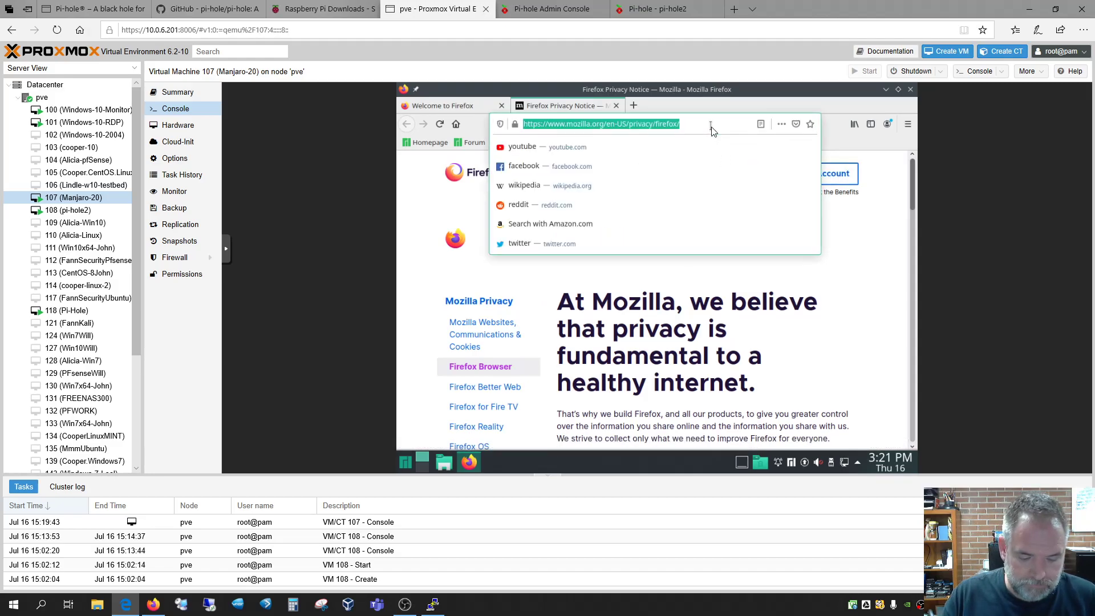
pyautogui.write('yahoo.com')
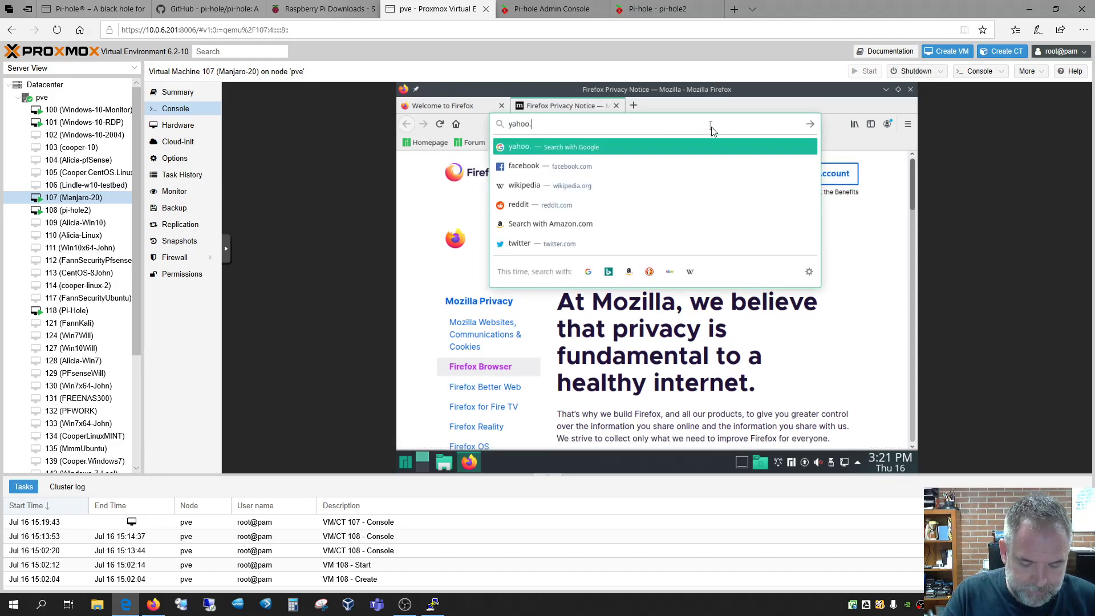
pyautogui.press('Return')
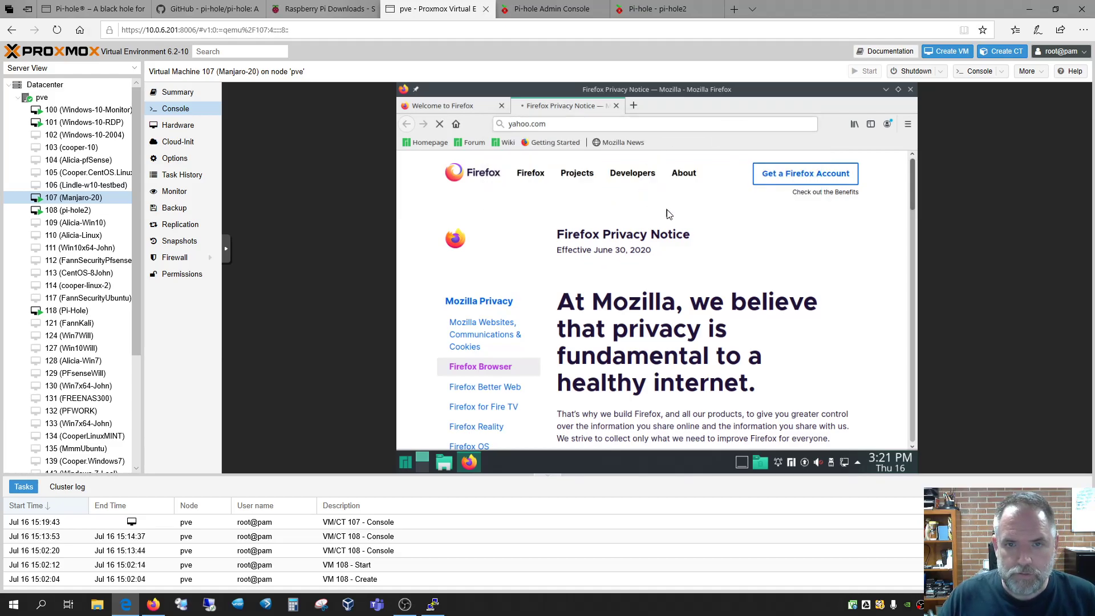
# Refresh the pi-hole2 dashboard's query counts, then scroll down the Yahoo page in the VM console
pyautogui.click(658, 8)
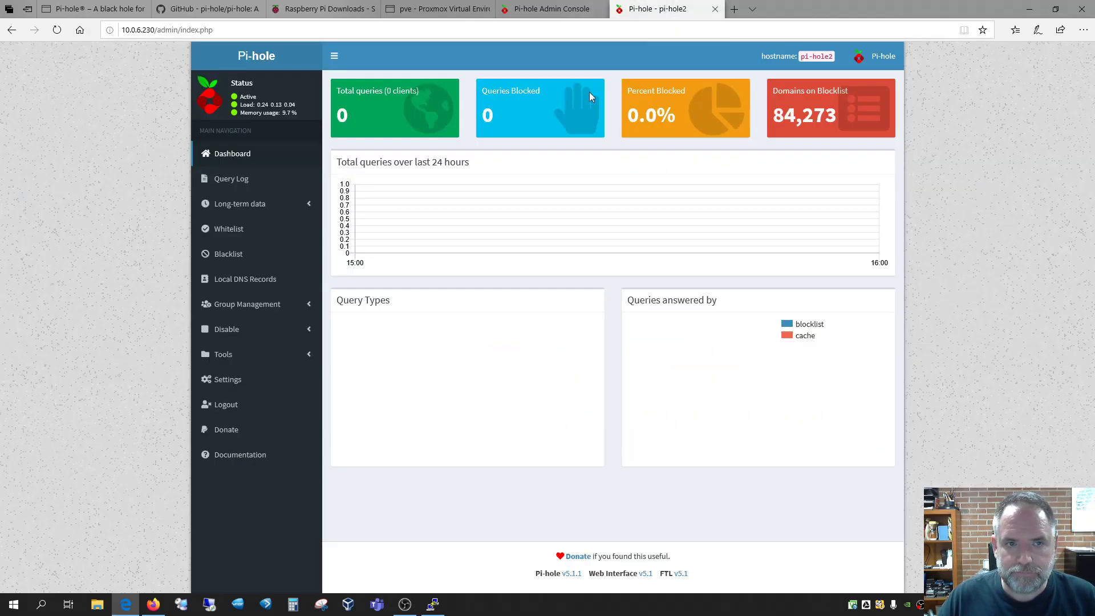
pyautogui.click(57, 29)
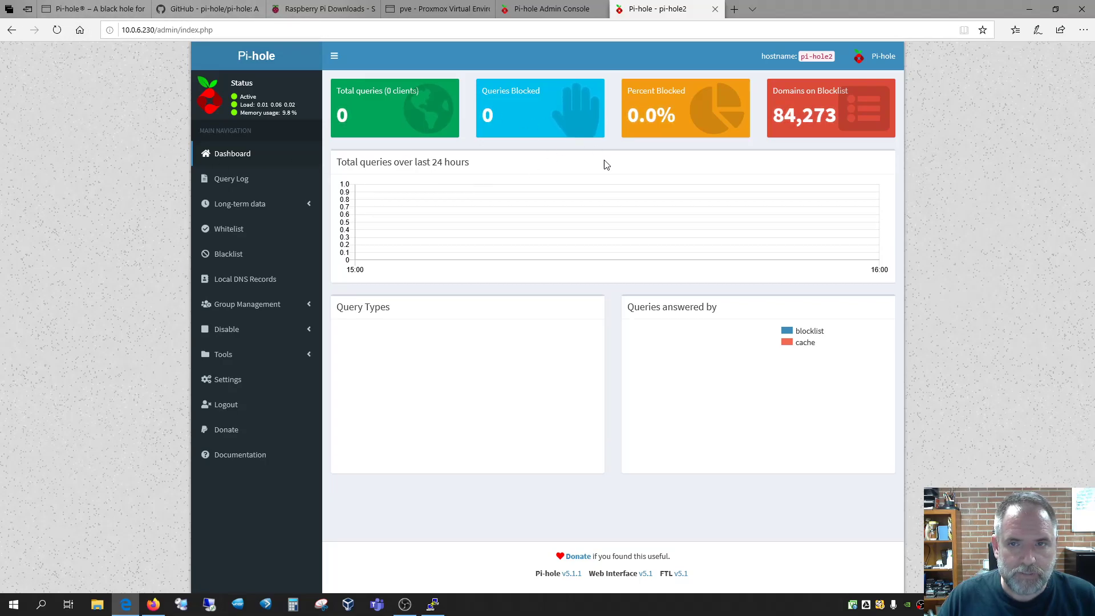
pyautogui.click(551, 9)
pyautogui.click(436, 9)
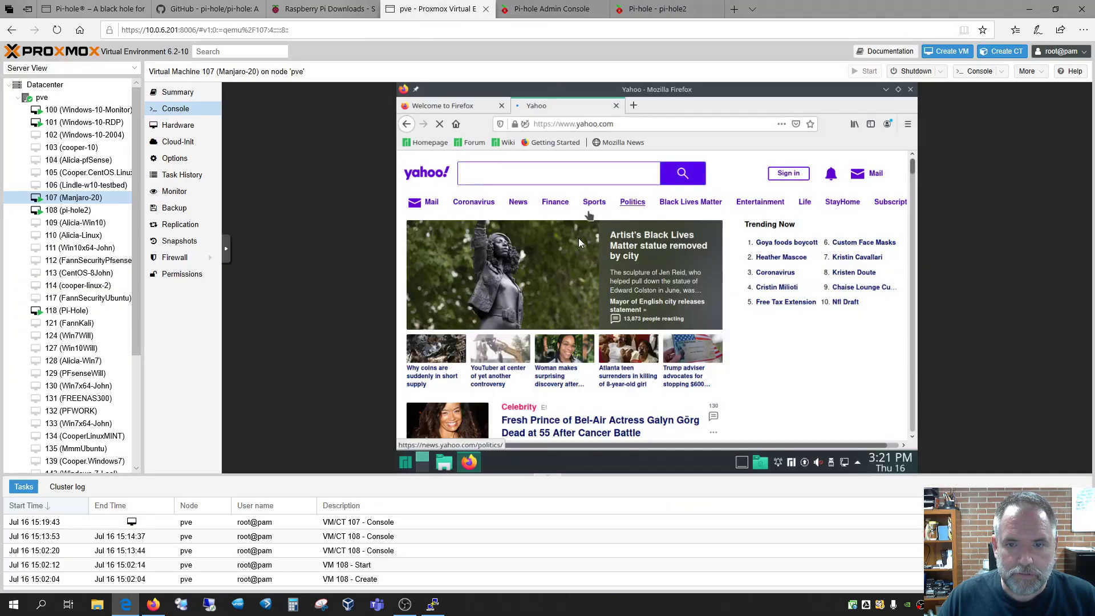
pyautogui.scroll(-1, 815, 340)
pyautogui.scroll(-1, 815, 341)
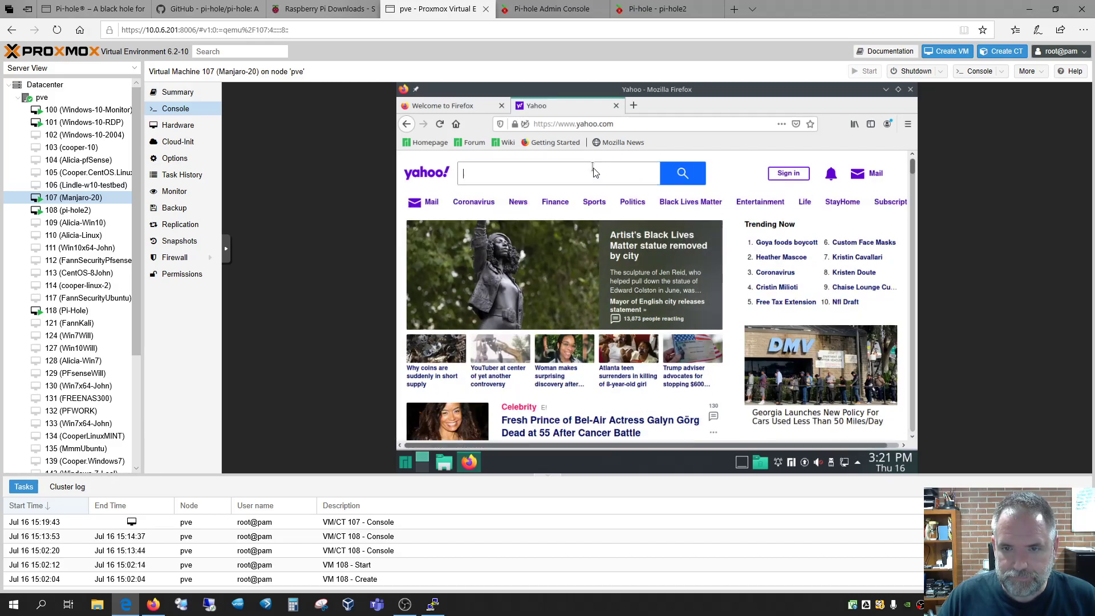
# Leave the connection's IPv4 settings unchanged and close Firefox with both its tabs
pyautogui.click(841, 163)
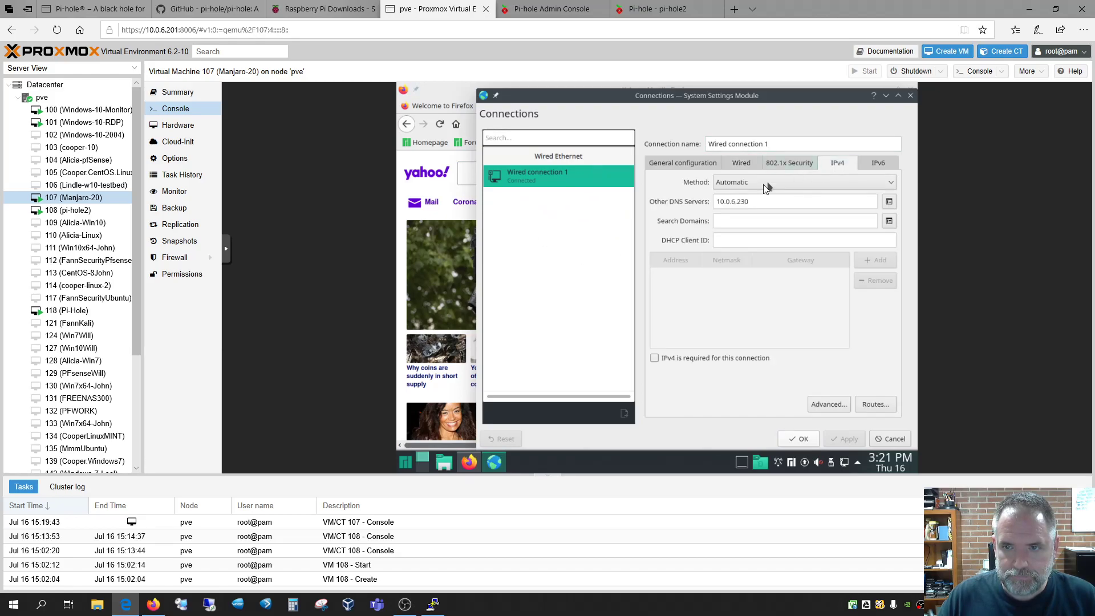
pyautogui.click(891, 437)
pyautogui.click(910, 91)
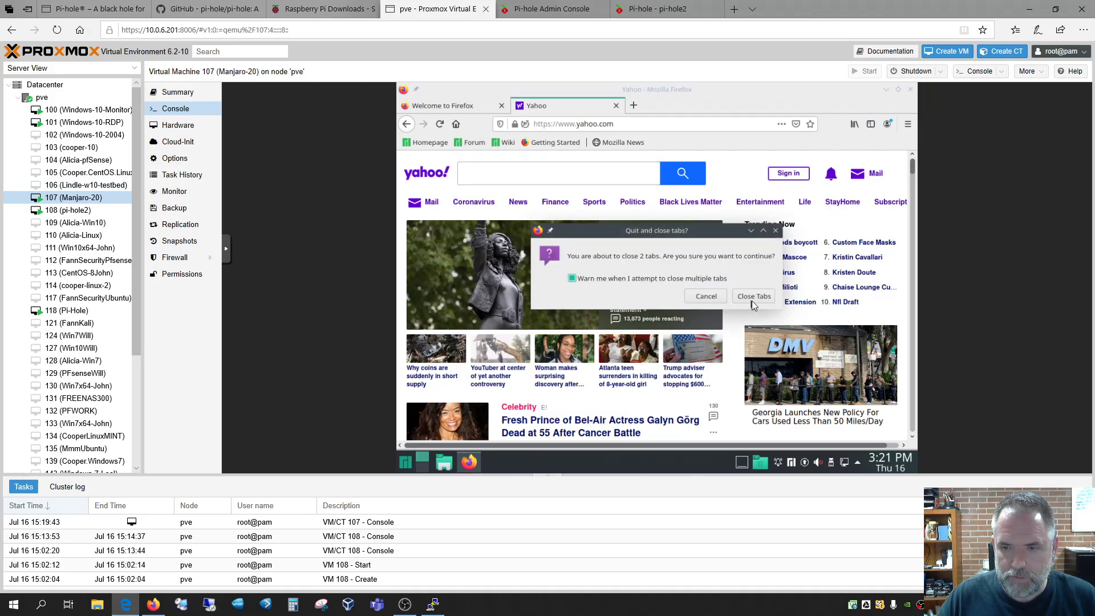
pyautogui.click(752, 298)
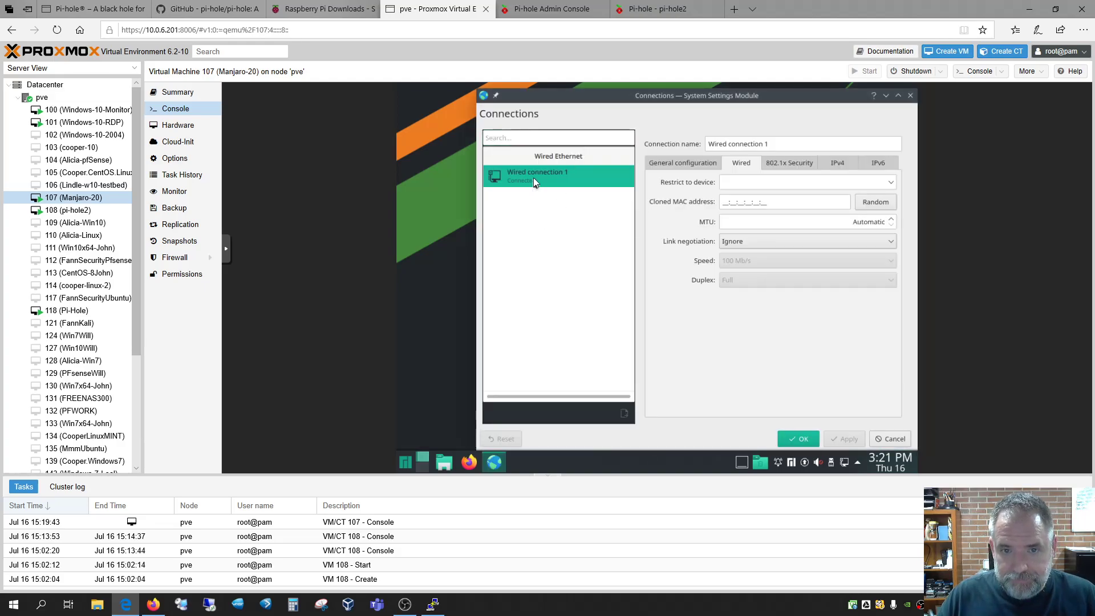
# Disconnect Wired connection 1, confirm its DNS server is 10.0.6.230, and reconnect it
pyautogui.rightClick(534, 178)
pyautogui.click(563, 182)
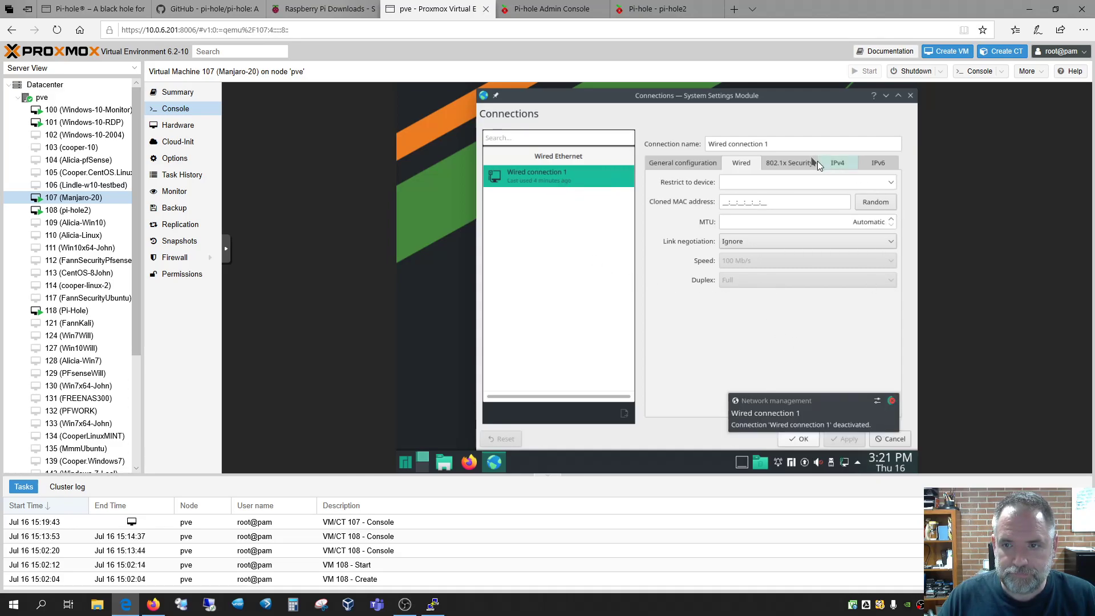
pyautogui.click(837, 164)
pyautogui.click(753, 203)
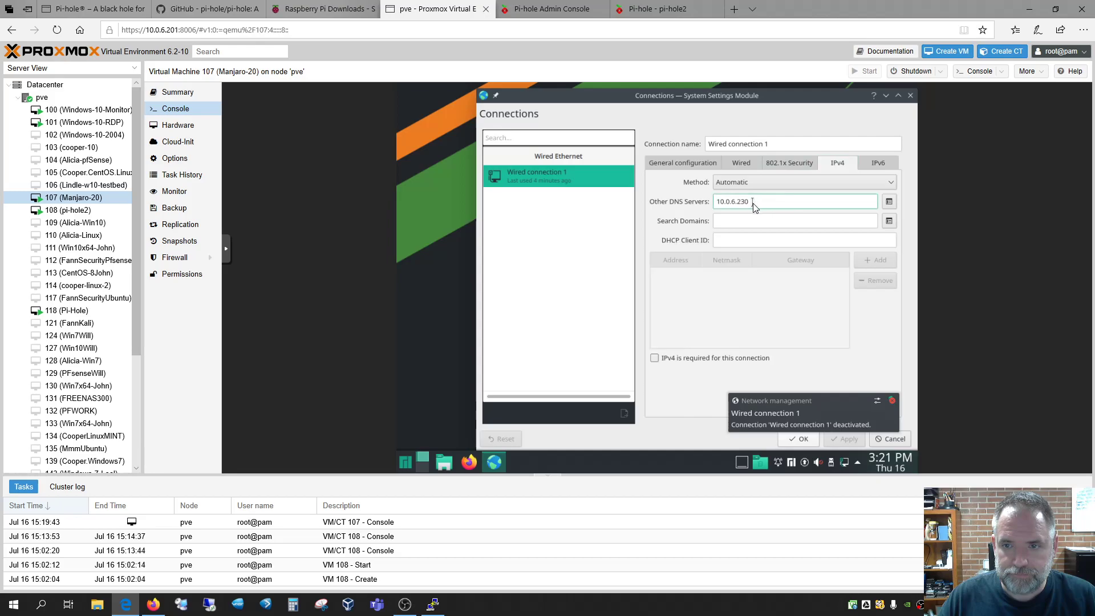
pyautogui.rightClick(556, 176)
pyautogui.click(574, 183)
# Relaunch Firefox in the VM and check the pi-hole2 dashboard for new queries
pyautogui.click(469, 462)
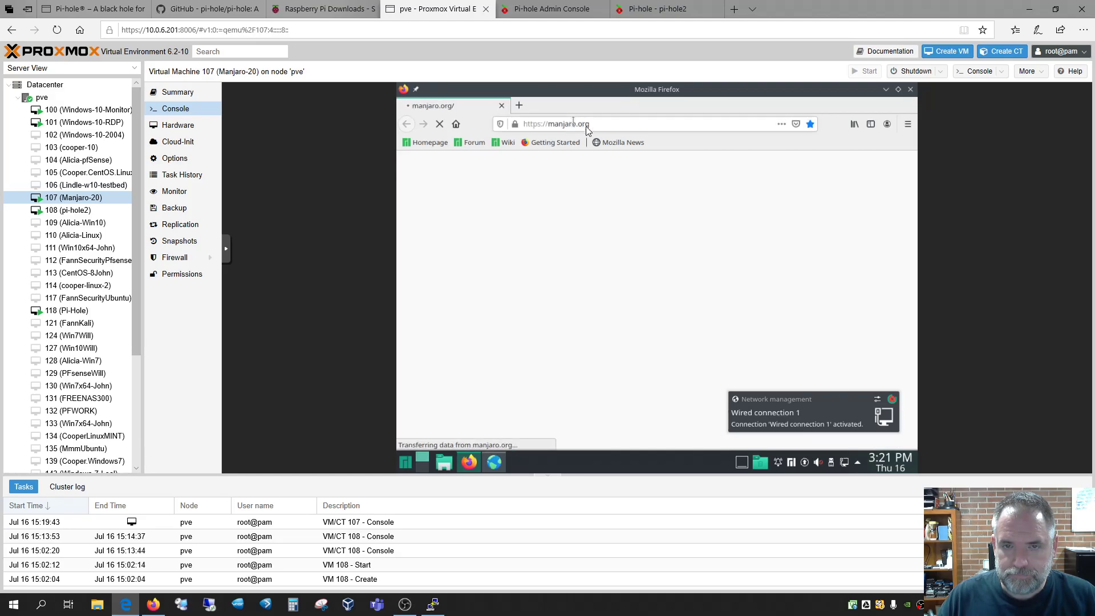
pyautogui.click(656, 9)
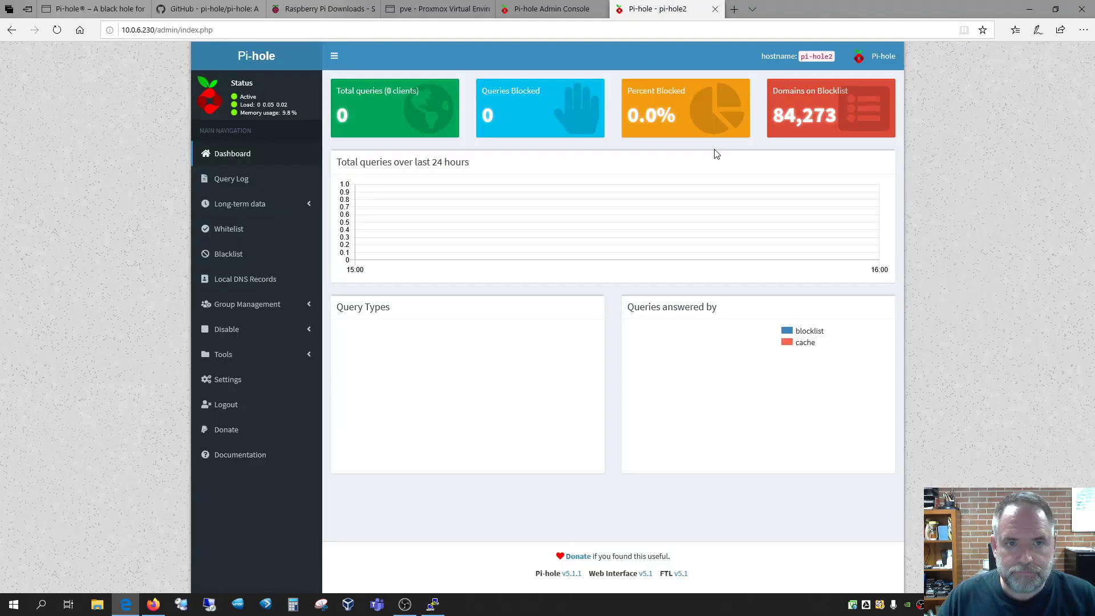
pyautogui.click(444, 11)
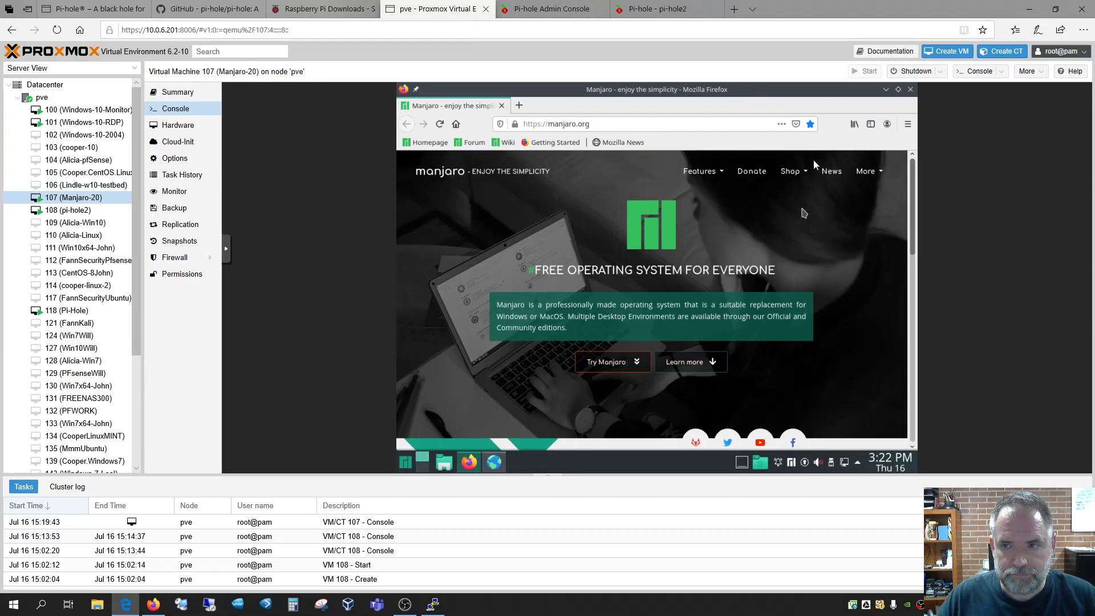
# Close Firefox, switch the wired connection's IPv4 method to Manual and add an address row
pyautogui.click(911, 92)
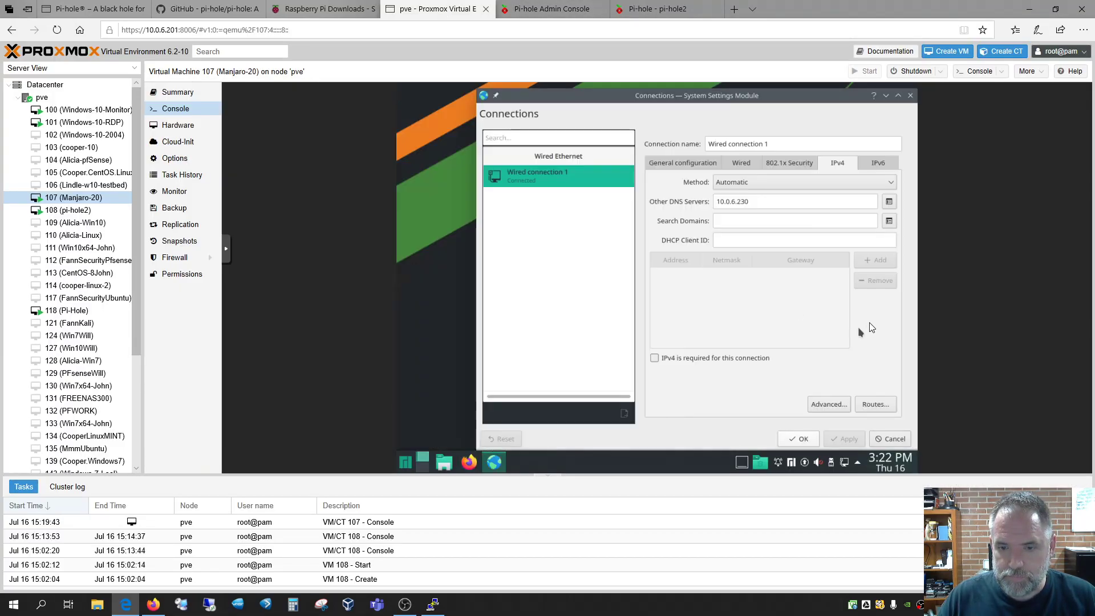
pyautogui.click(787, 183)
pyautogui.click(740, 234)
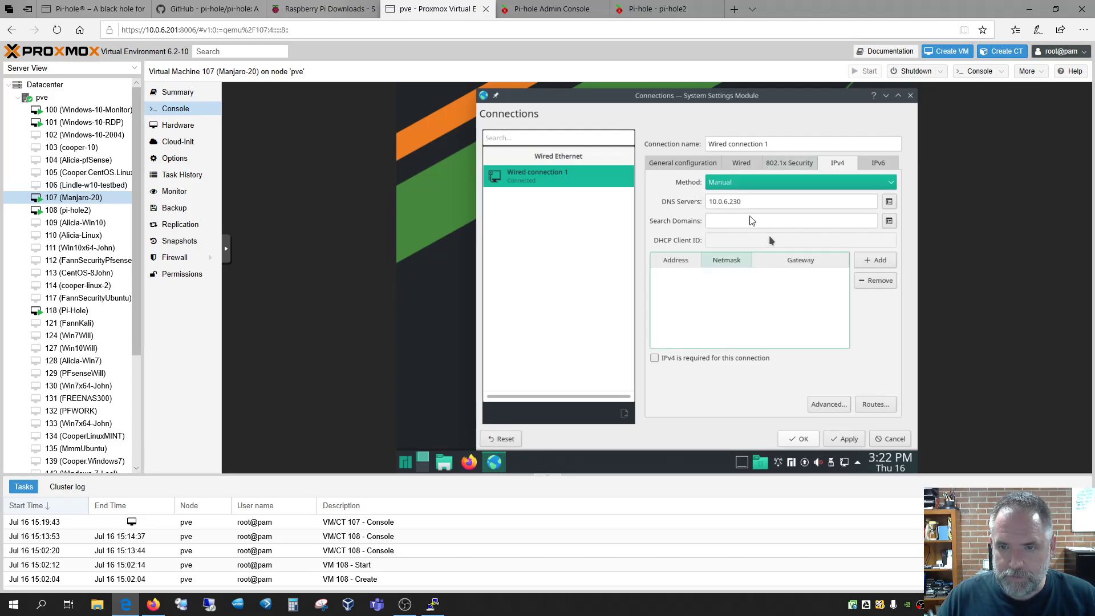
pyautogui.click(684, 278)
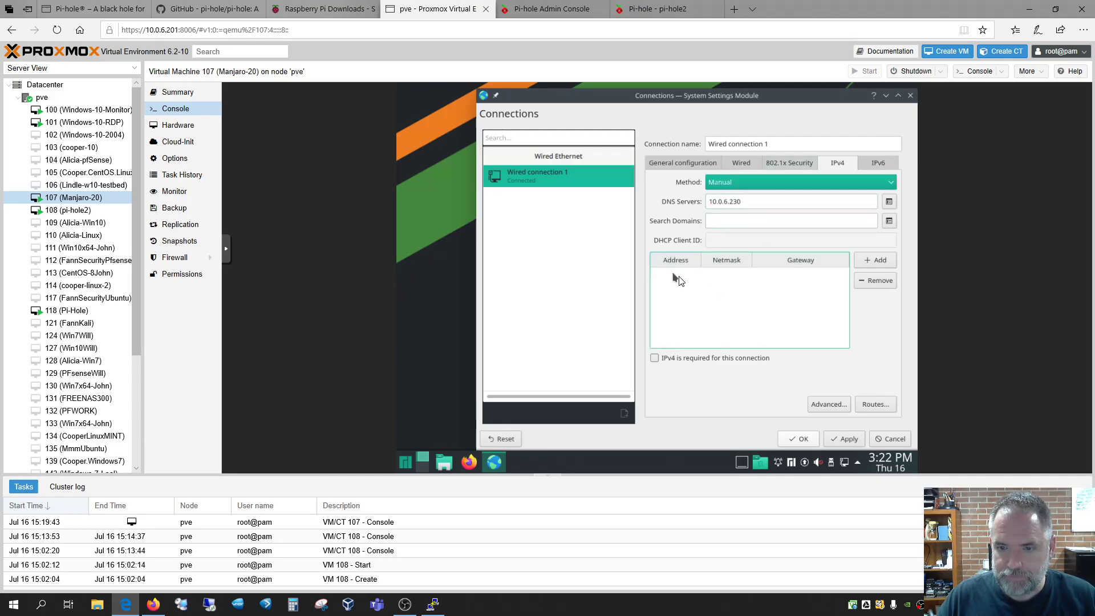
pyautogui.click(863, 264)
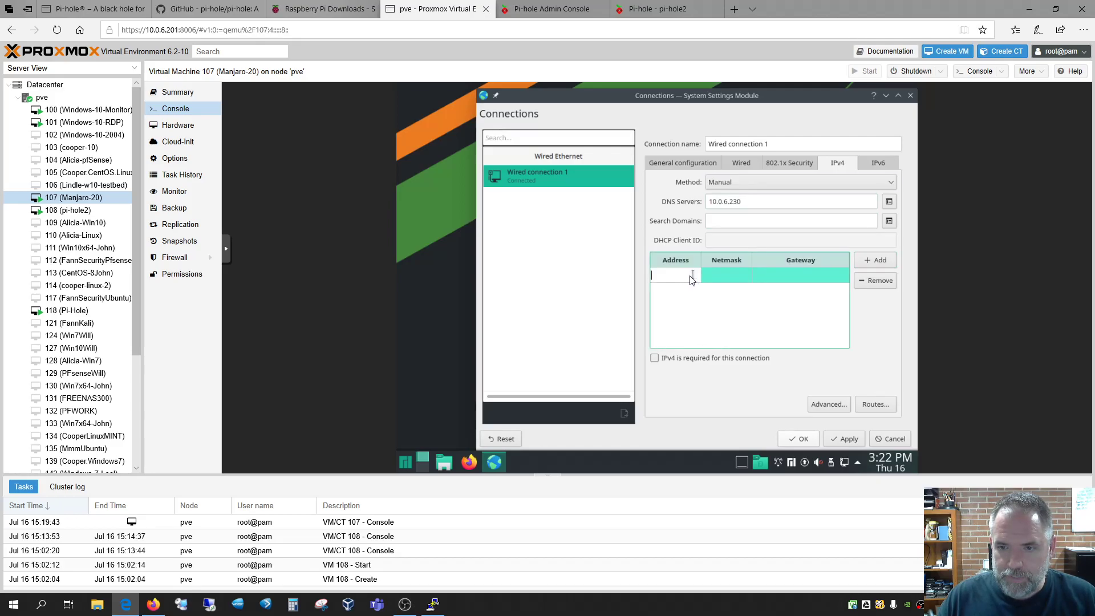
# Enter address 10.0.6.231, netmask 255.255.255.0, gateway 10.0.6.1, then apply and save the connection
pyautogui.write('10.0.6')
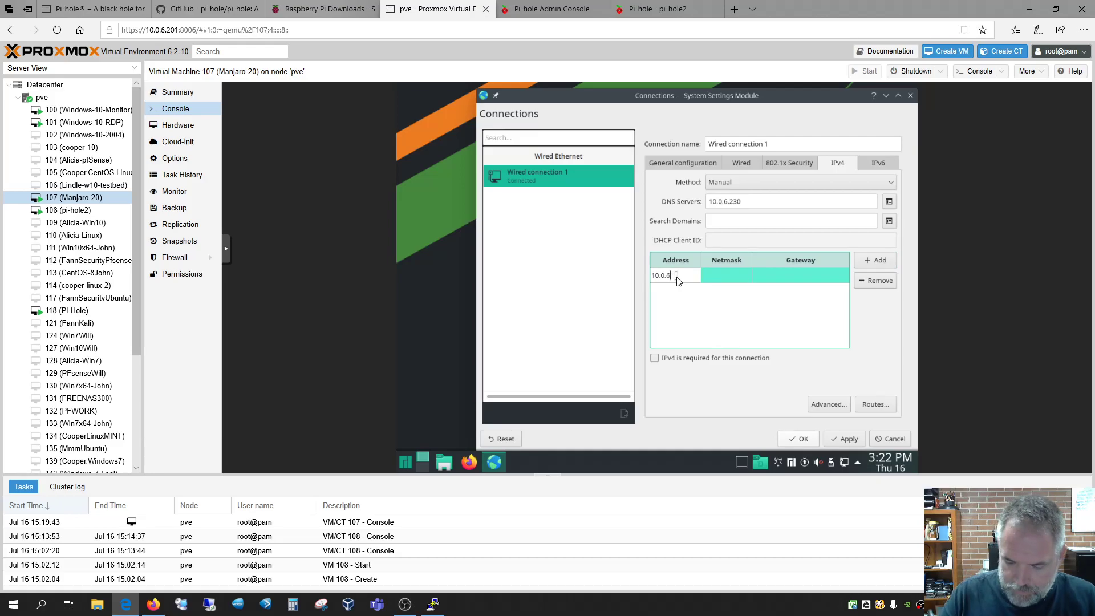
pyautogui.write('.231')
pyautogui.click(722, 275)
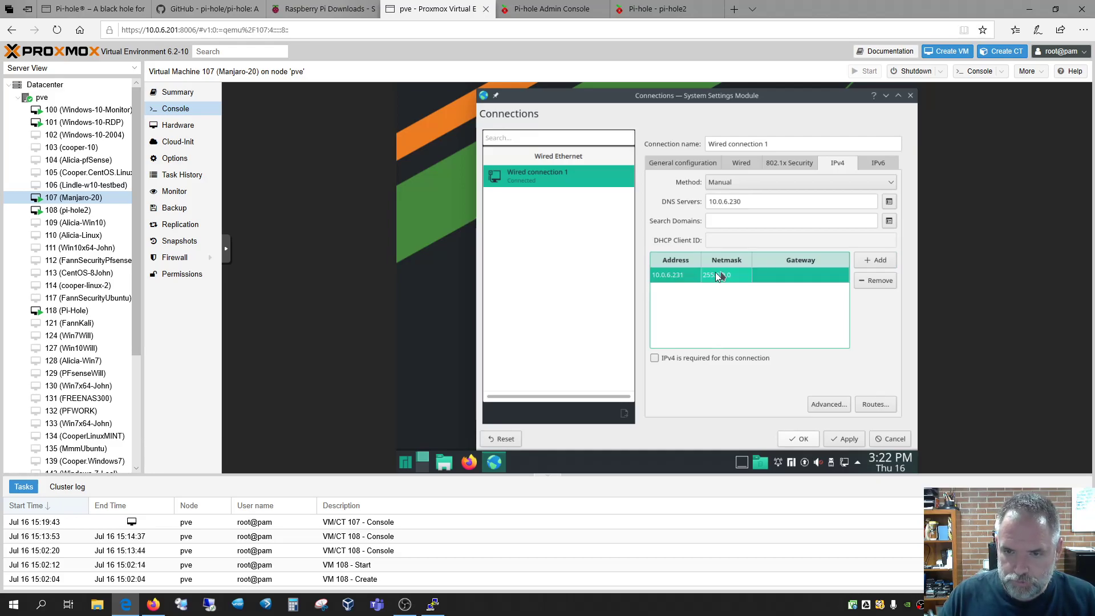
pyautogui.click(714, 272)
pyautogui.write('255.255.255.0')
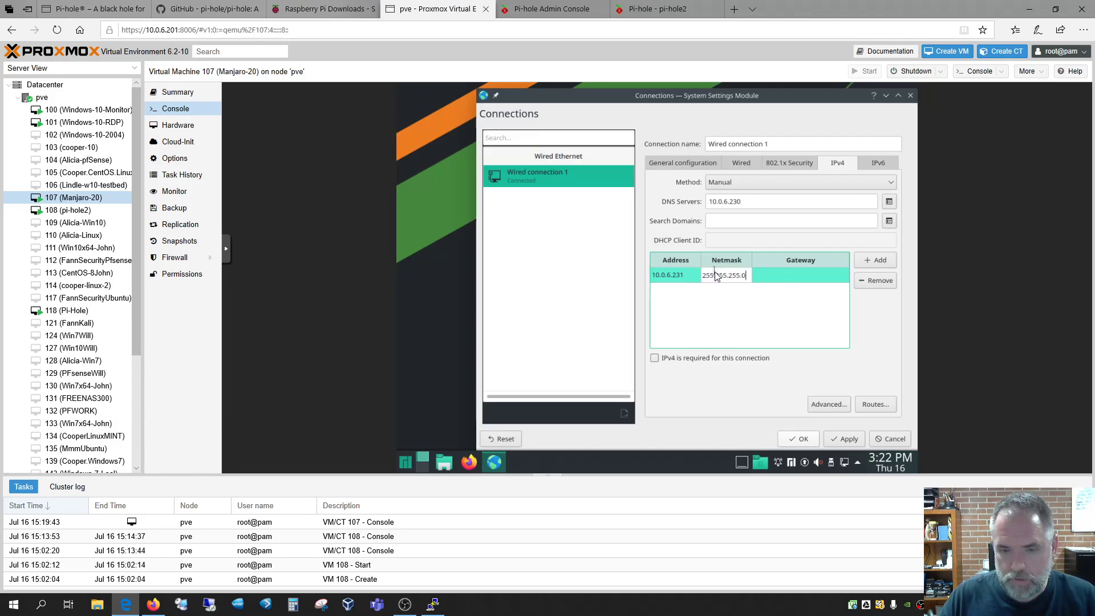
pyautogui.press('Tab')
pyautogui.write('10.0')
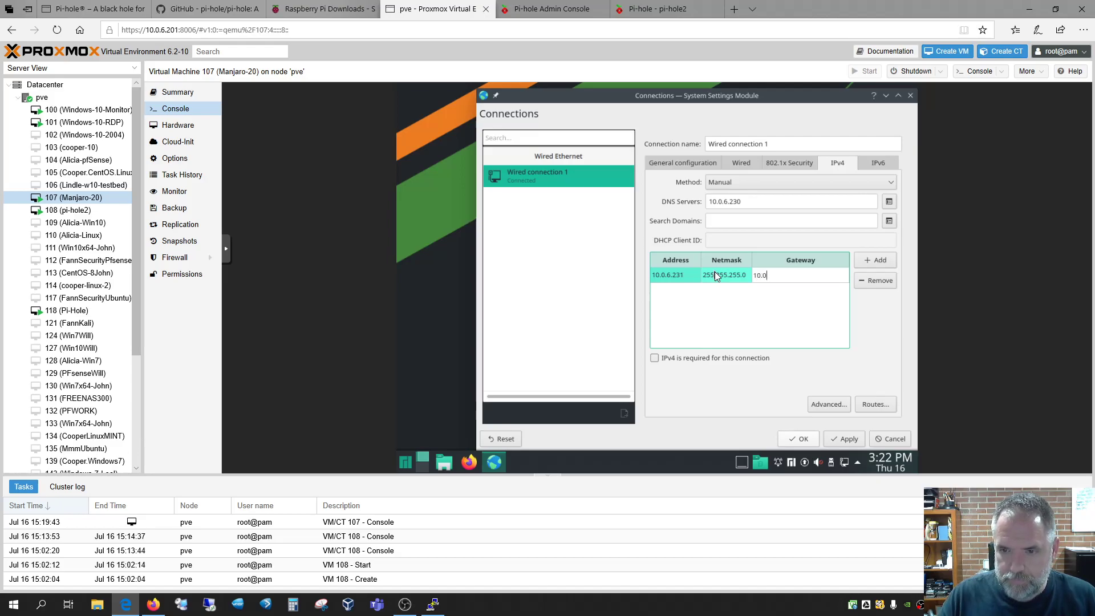
pyautogui.write('.6.1')
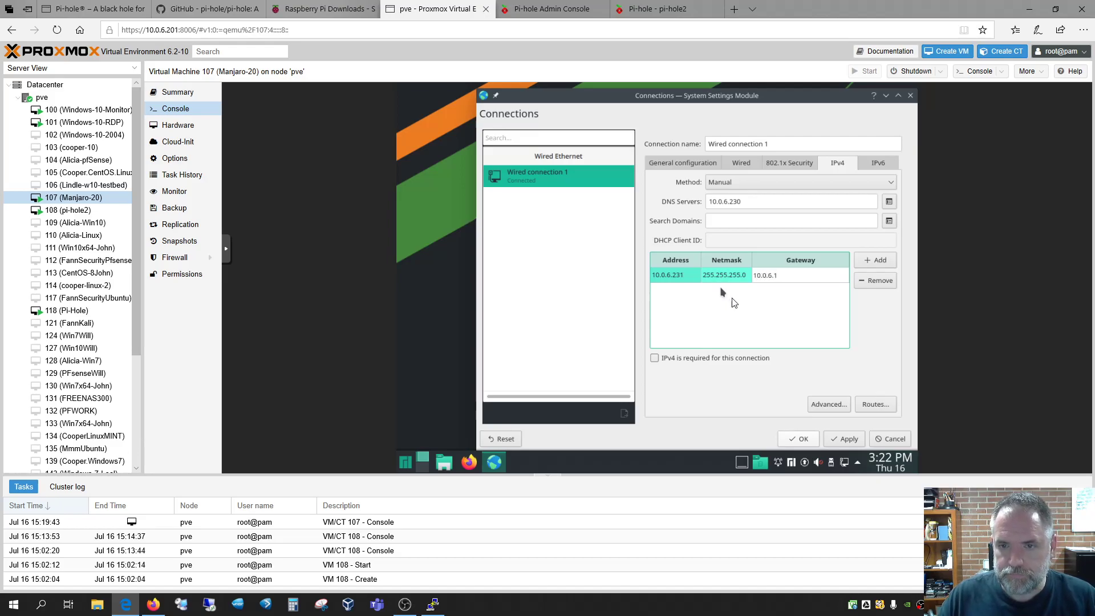
pyautogui.click(769, 310)
pyautogui.click(849, 439)
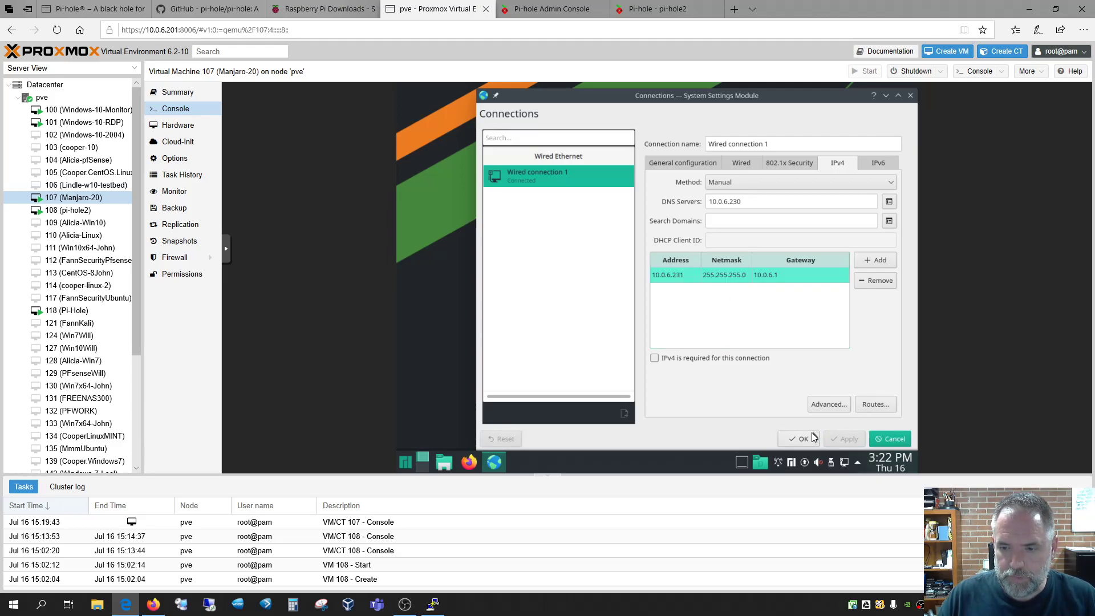
pyautogui.click(796, 437)
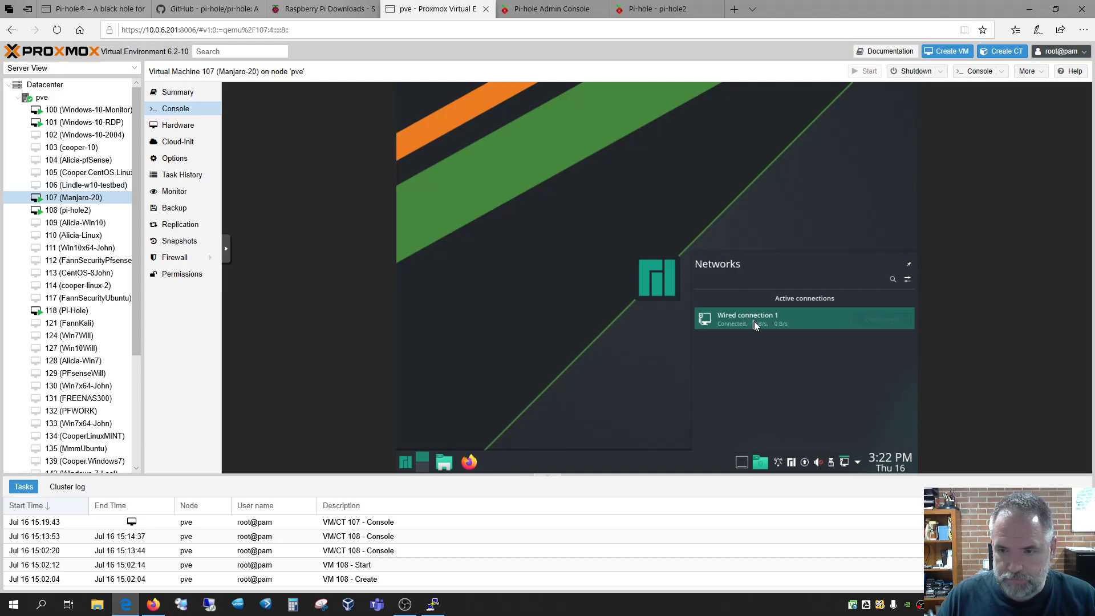
# Inspect Wired connection 1's details and its DNS server 10.0.6.230, then glance at the Pi-hole dashboard
pyautogui.click(754, 320)
pyautogui.click(850, 347)
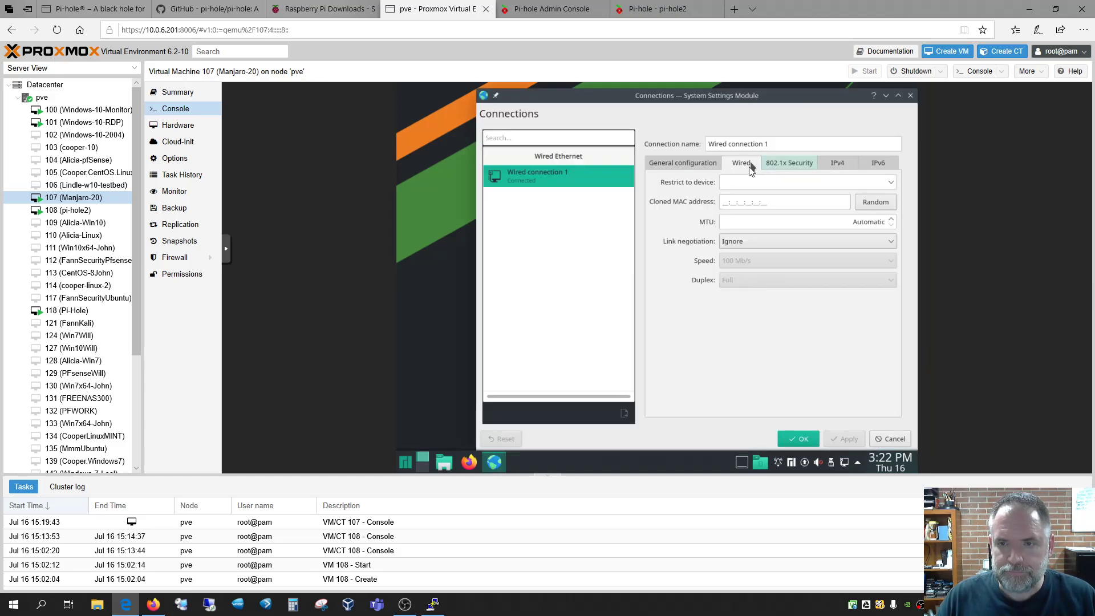
pyautogui.click(837, 164)
pyautogui.click(781, 204)
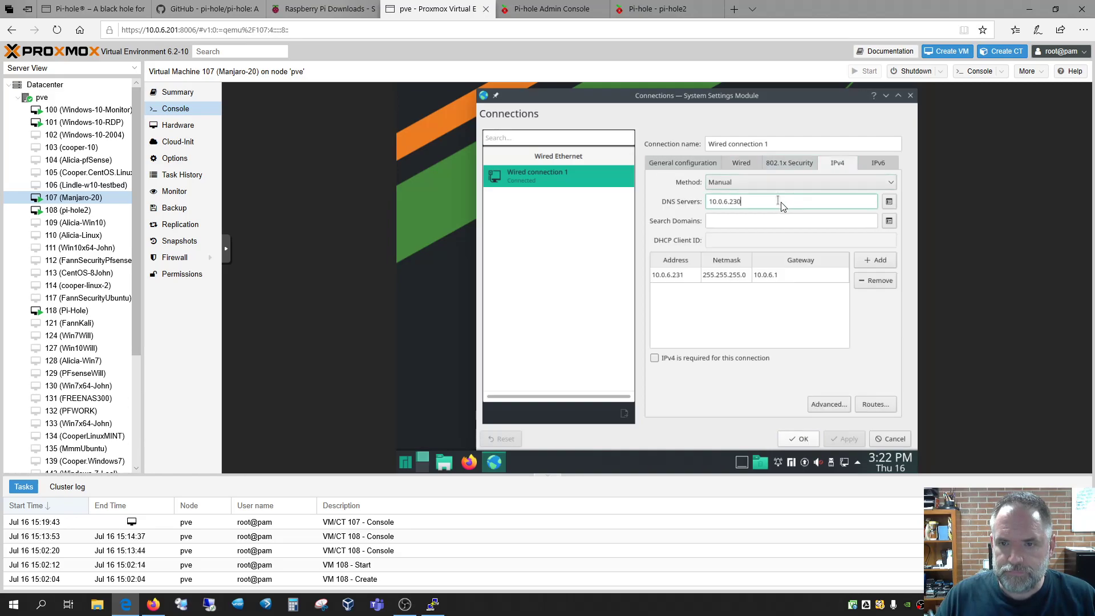
pyautogui.click(798, 439)
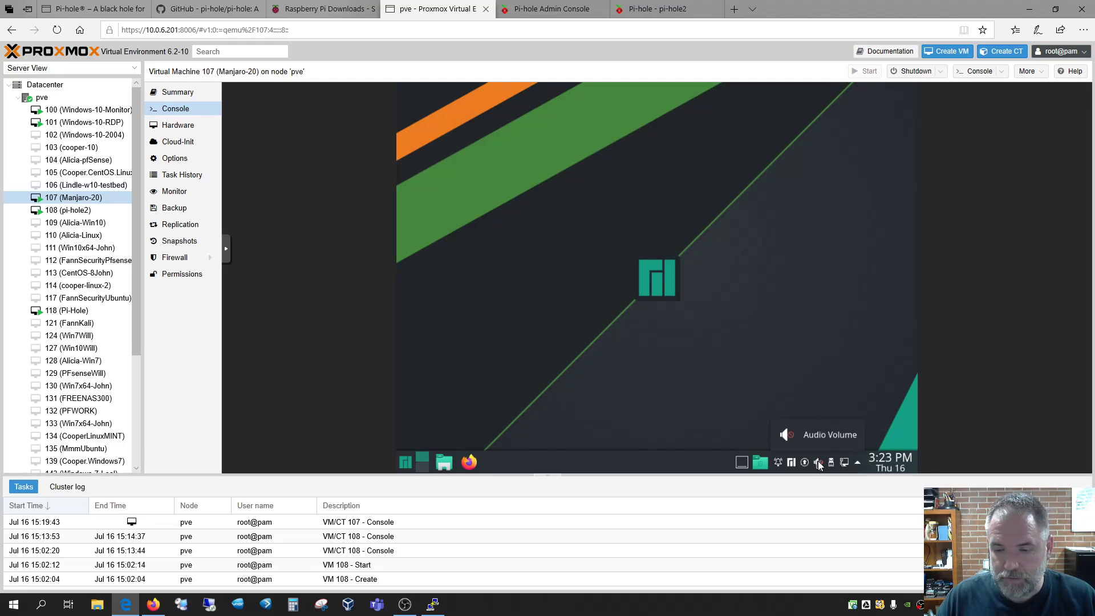
pyautogui.click(551, 10)
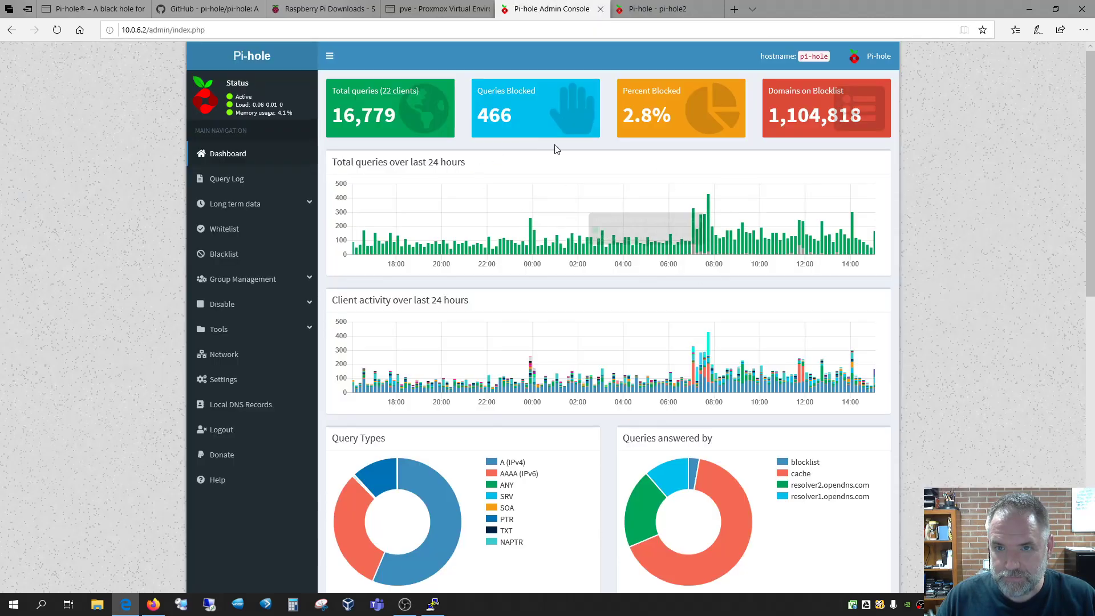
pyautogui.click(434, 9)
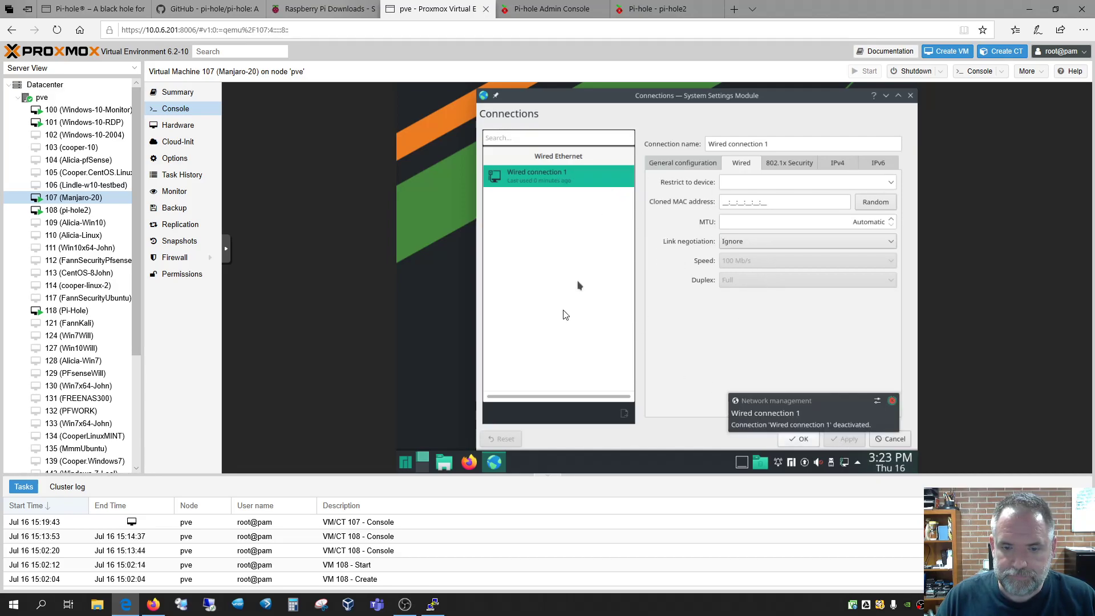
# Create a new Wired Ethernet connection with Manual IPv4 and DNS server 10.0.6.230
pyautogui.click(586, 414)
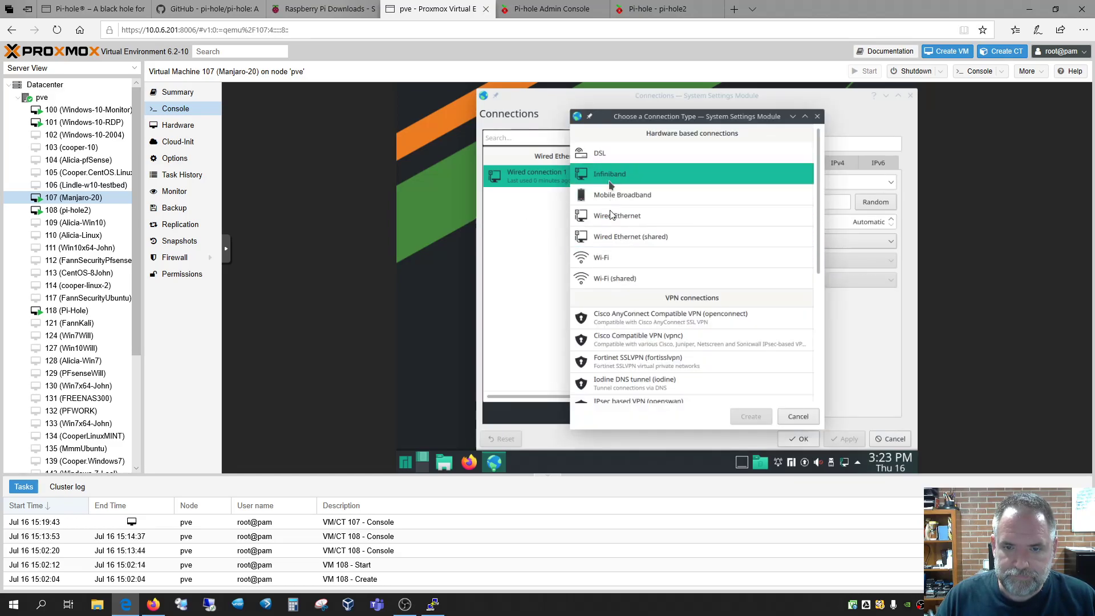
pyautogui.click(631, 217)
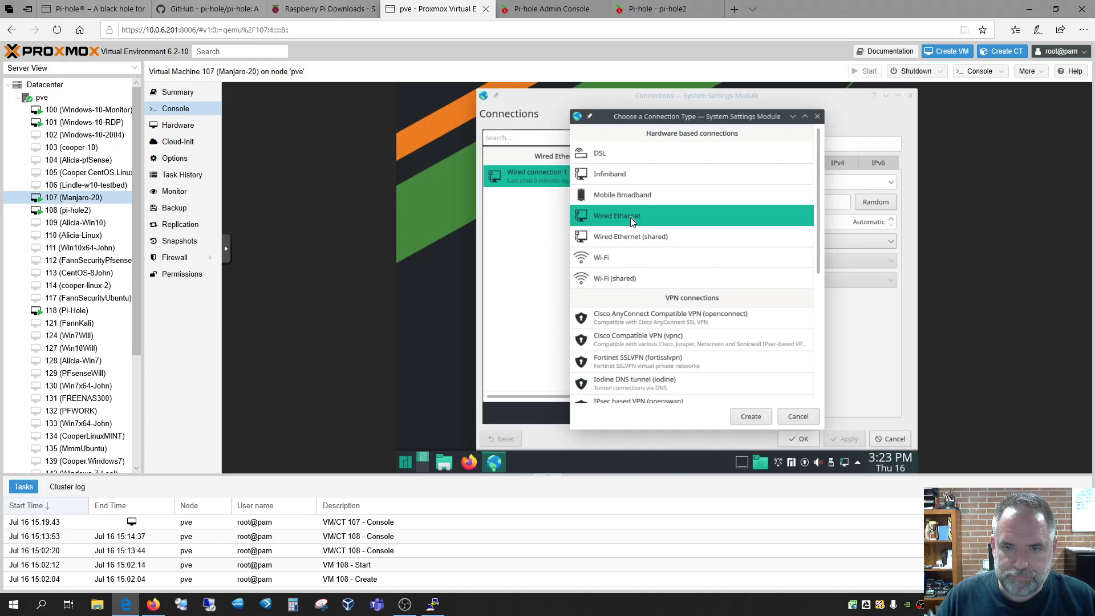
pyautogui.click(748, 415)
pyautogui.click(711, 133)
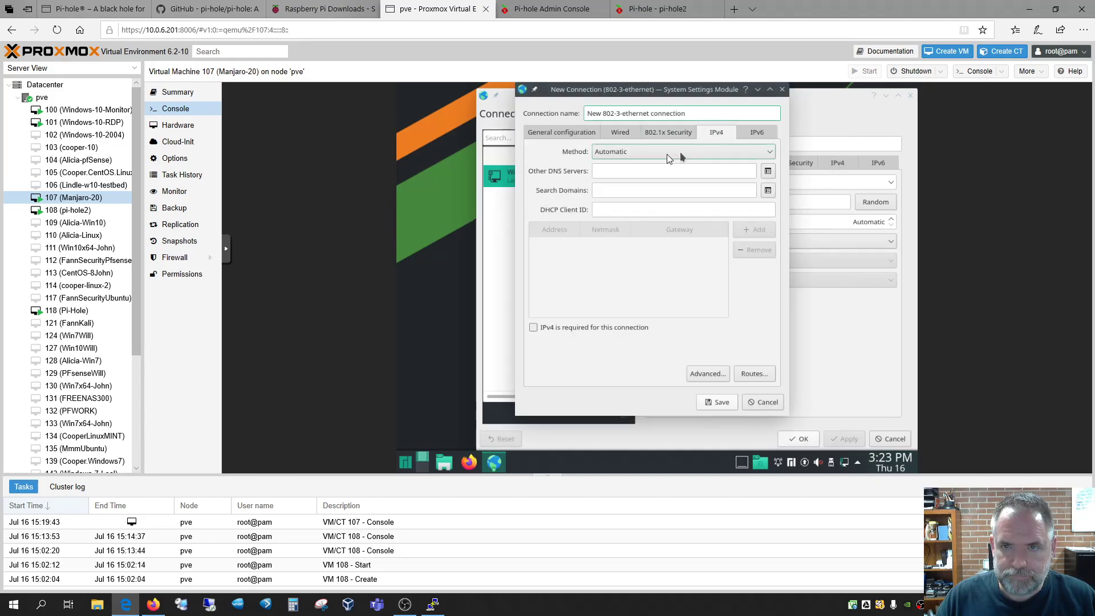
pyautogui.click(628, 151)
pyautogui.click(622, 203)
pyautogui.click(616, 171)
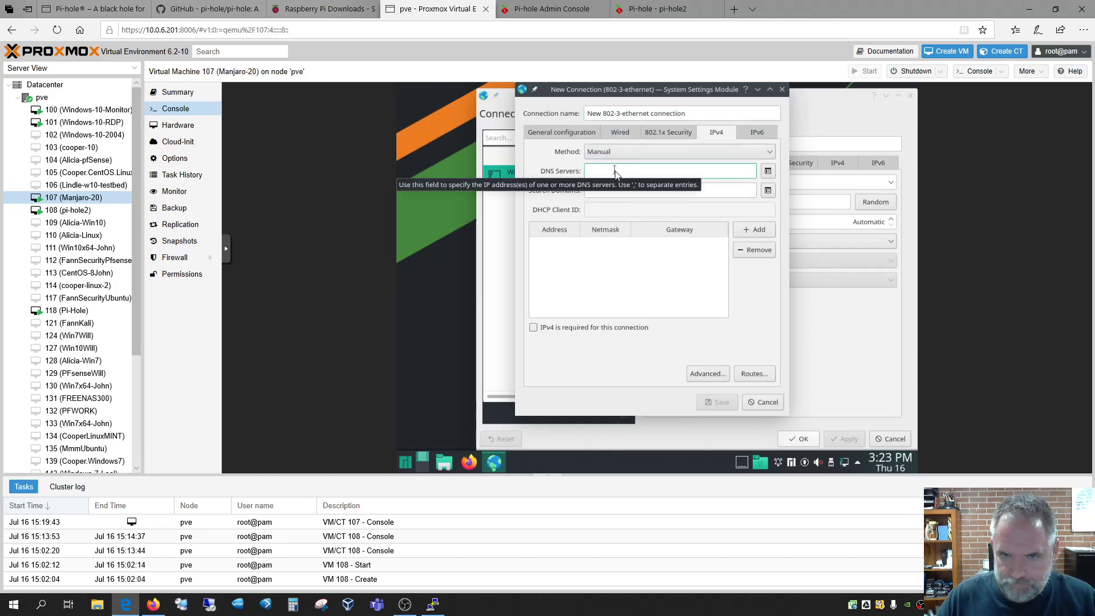
pyautogui.write('10.0.6.230')
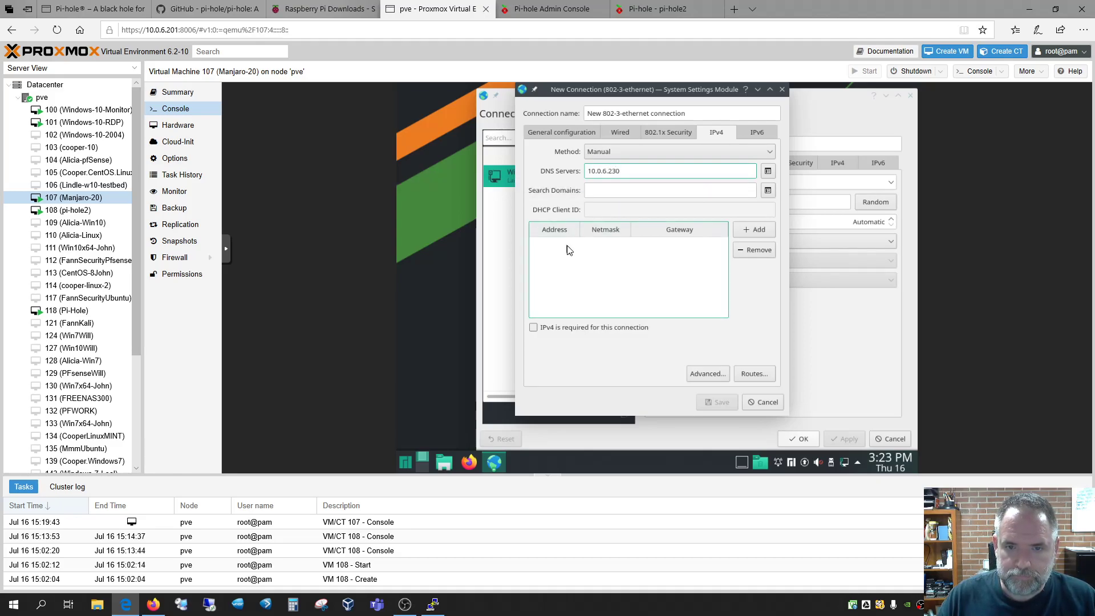
# Add address 10.0.6.232, netmask 255.255.255.0, gateway 10.0.6.1 and save the new connection
pyautogui.click(759, 230)
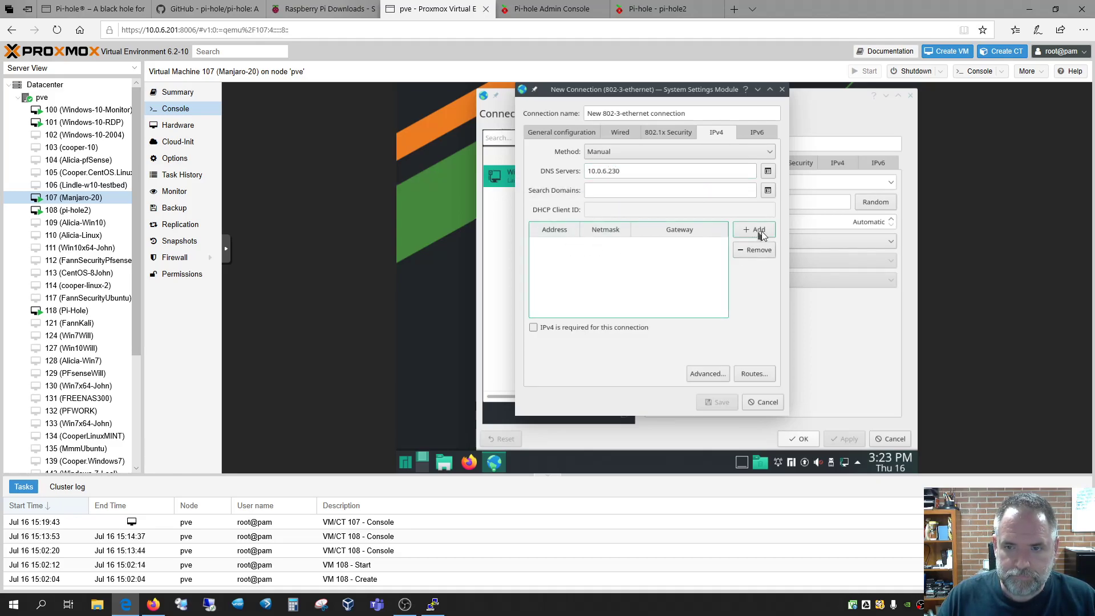
pyautogui.write('10.0.6.232')
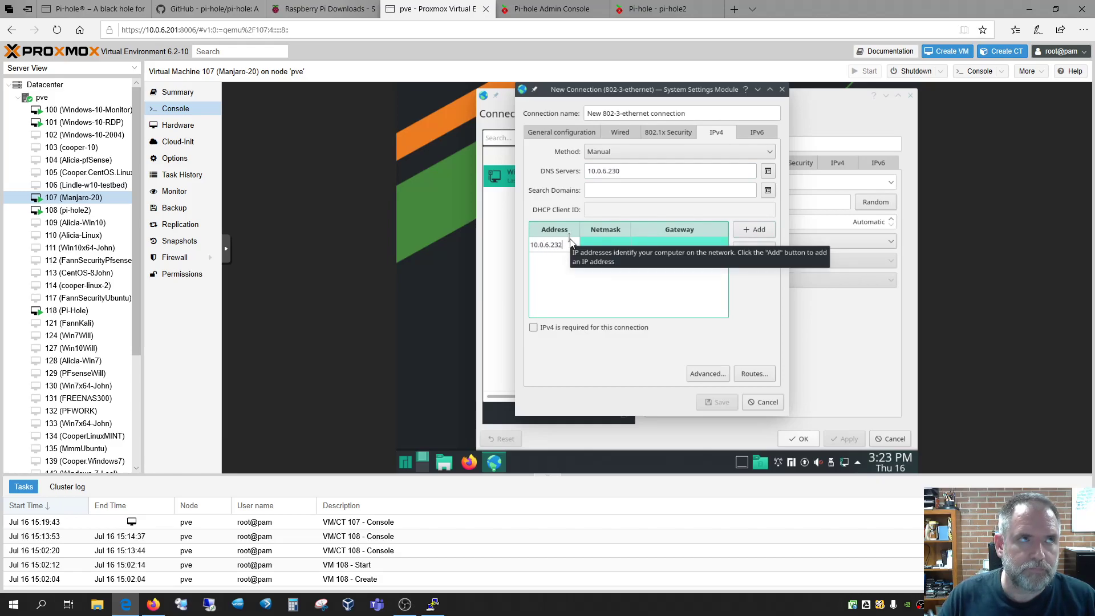
pyautogui.press('Tab')
pyautogui.write('2')
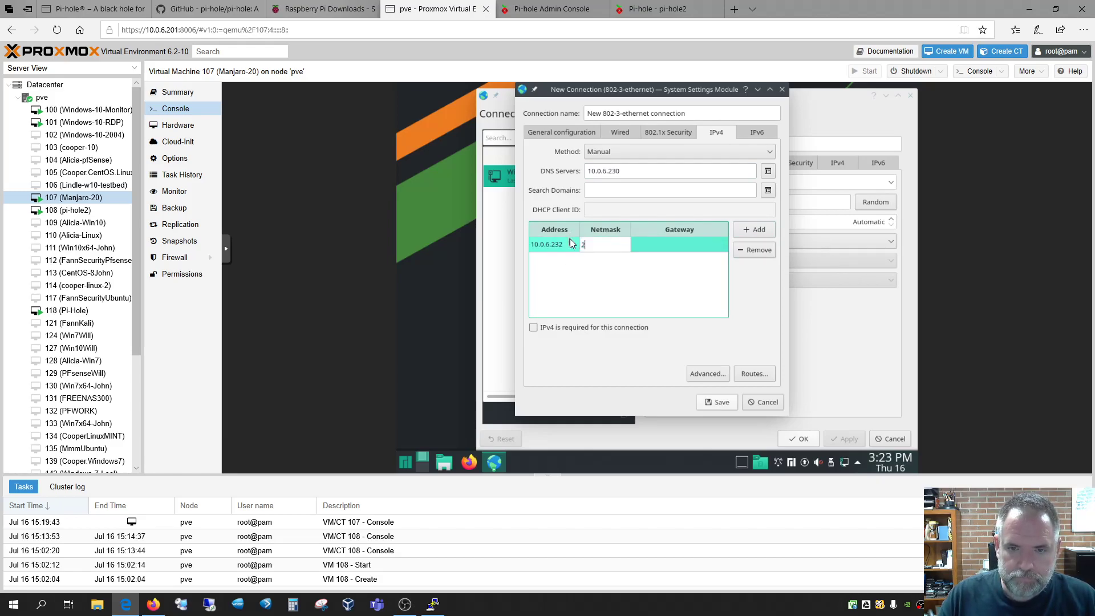
pyautogui.write('55.255.255.0')
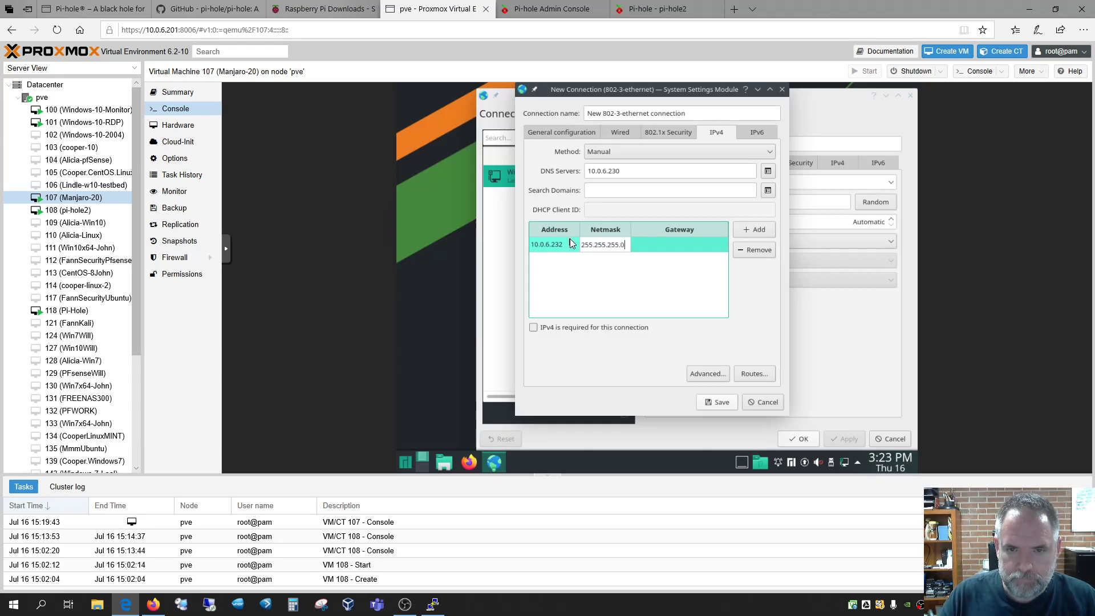
pyautogui.press('Tab')
pyautogui.write('10.0.6.1')
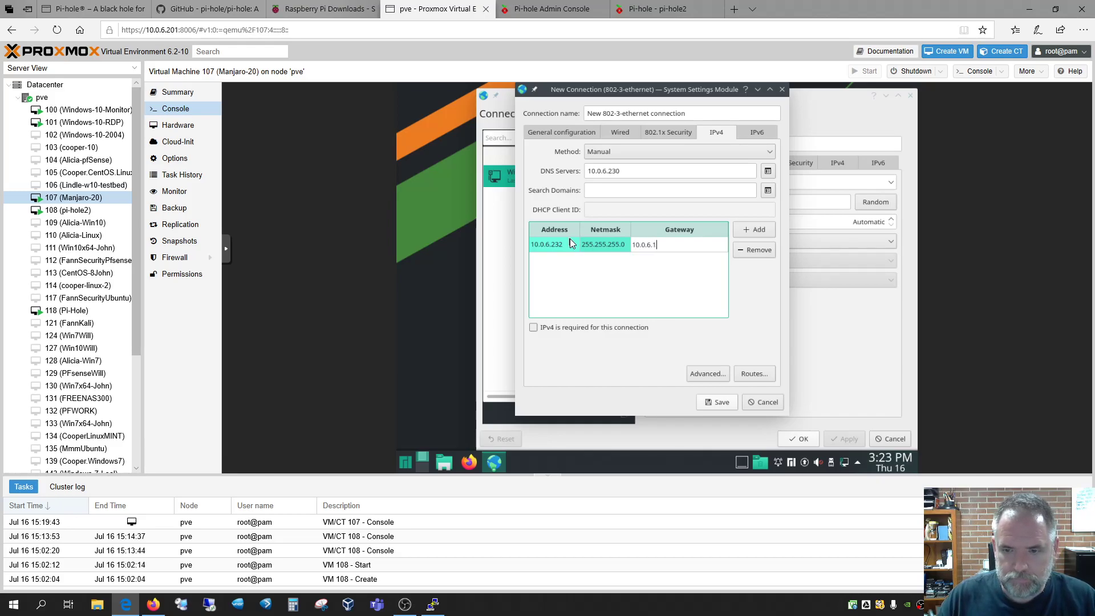
pyautogui.click(722, 404)
# Activate the New 802-3-ethernet connection from its right-click menu
pyautogui.click(560, 180)
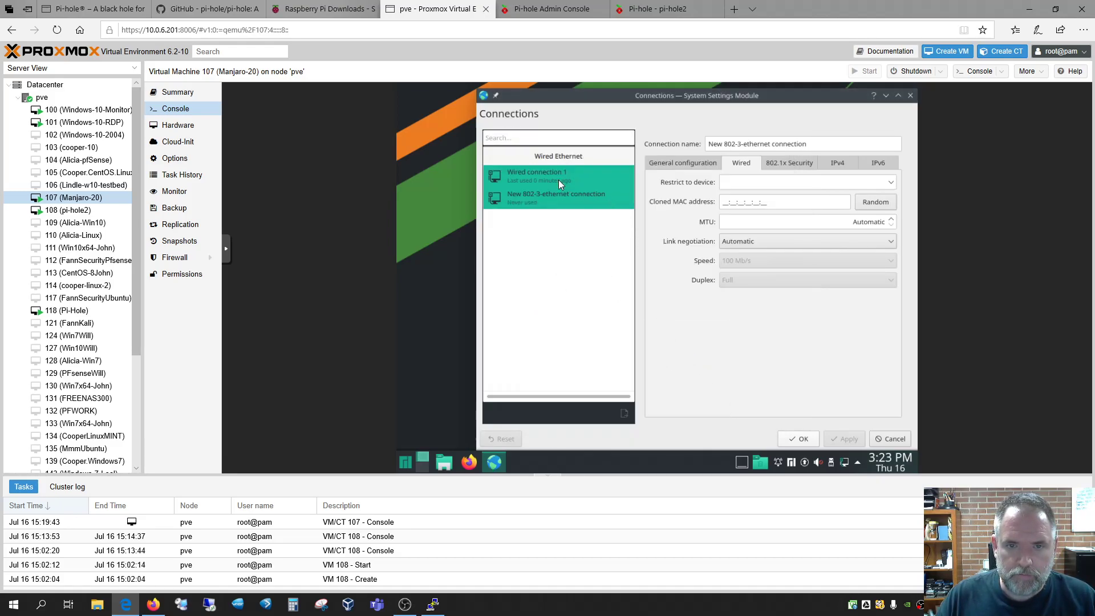
pyautogui.rightClick(559, 180)
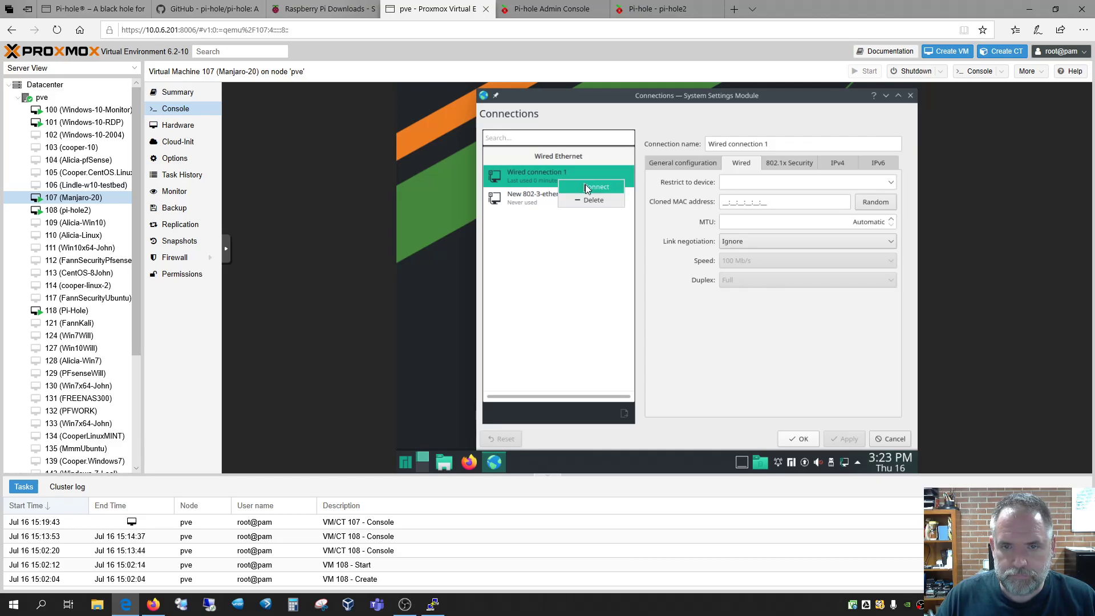
pyautogui.click(577, 228)
pyautogui.click(547, 202)
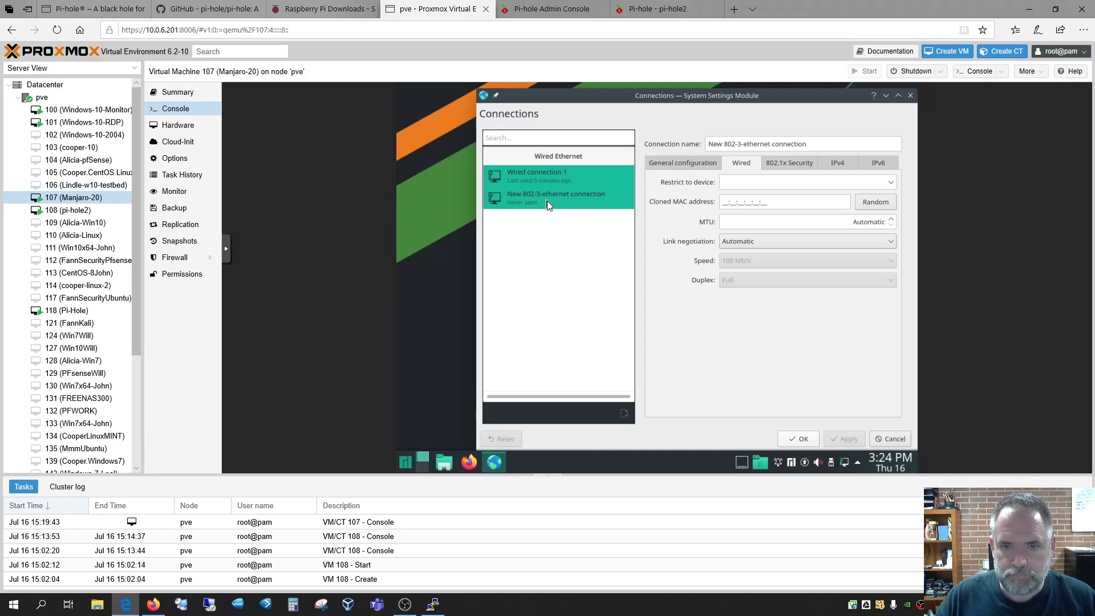
pyautogui.rightClick(547, 200)
pyautogui.click(587, 208)
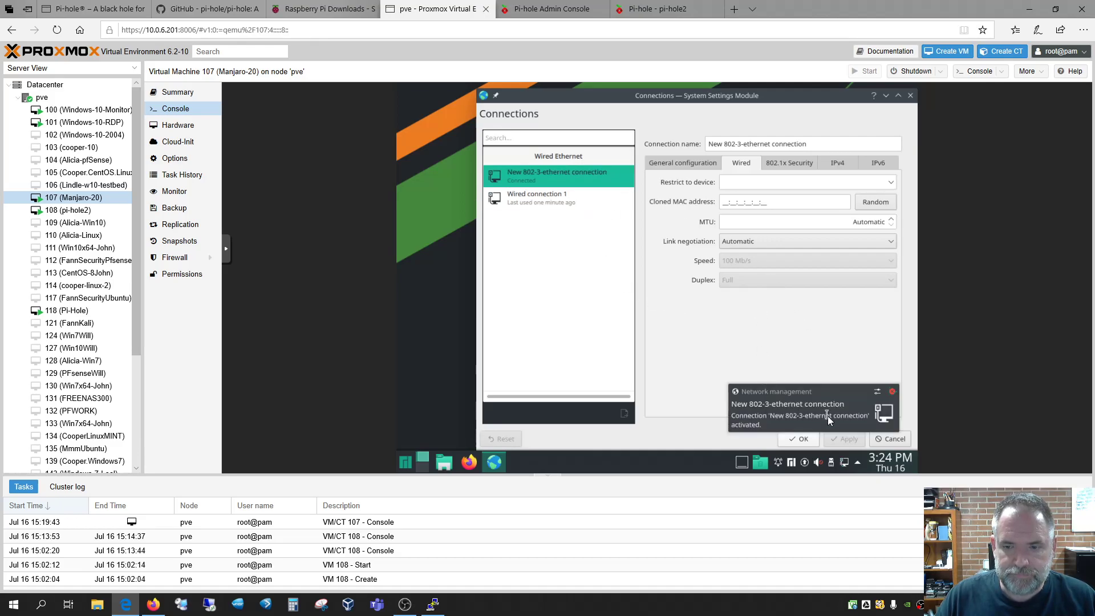
# Check the pi-hole2 dashboard, then close the VM's connection settings window
pyautogui.click(633, 9)
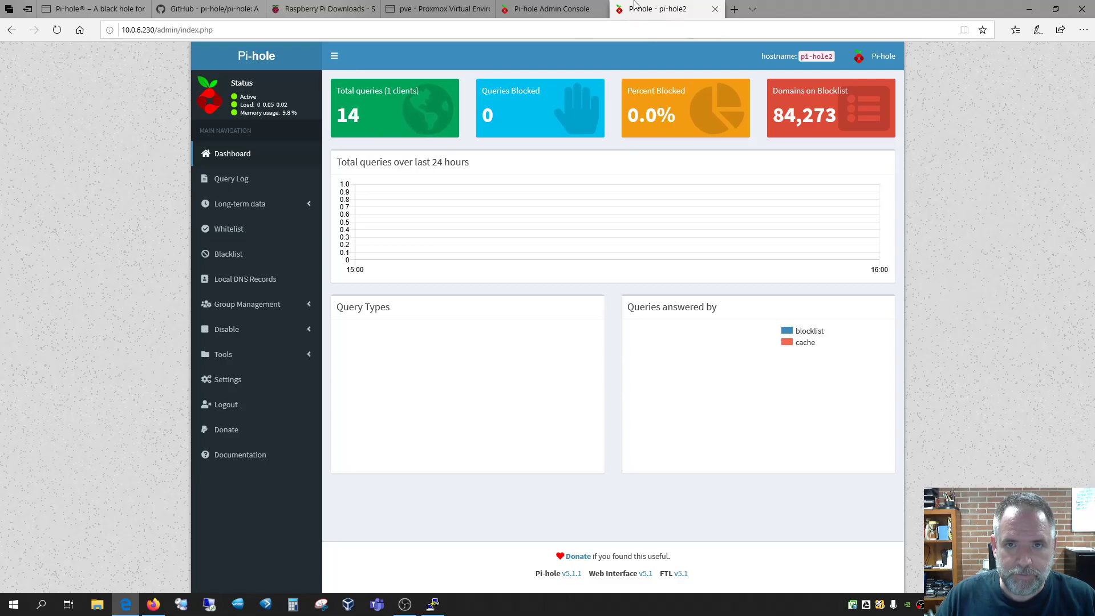
pyautogui.click(422, 9)
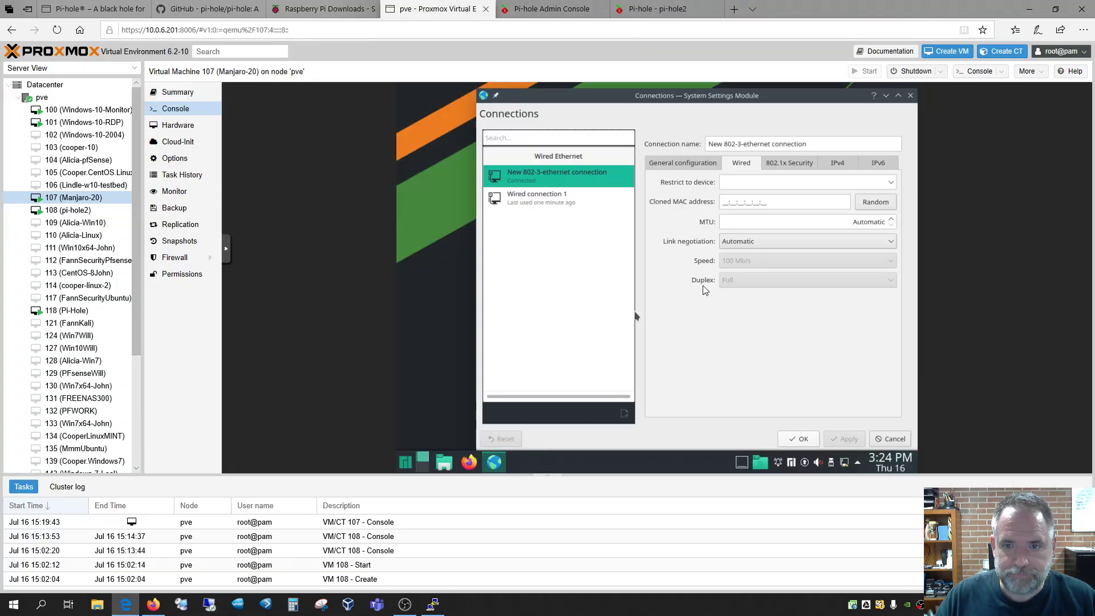
pyautogui.click(911, 95)
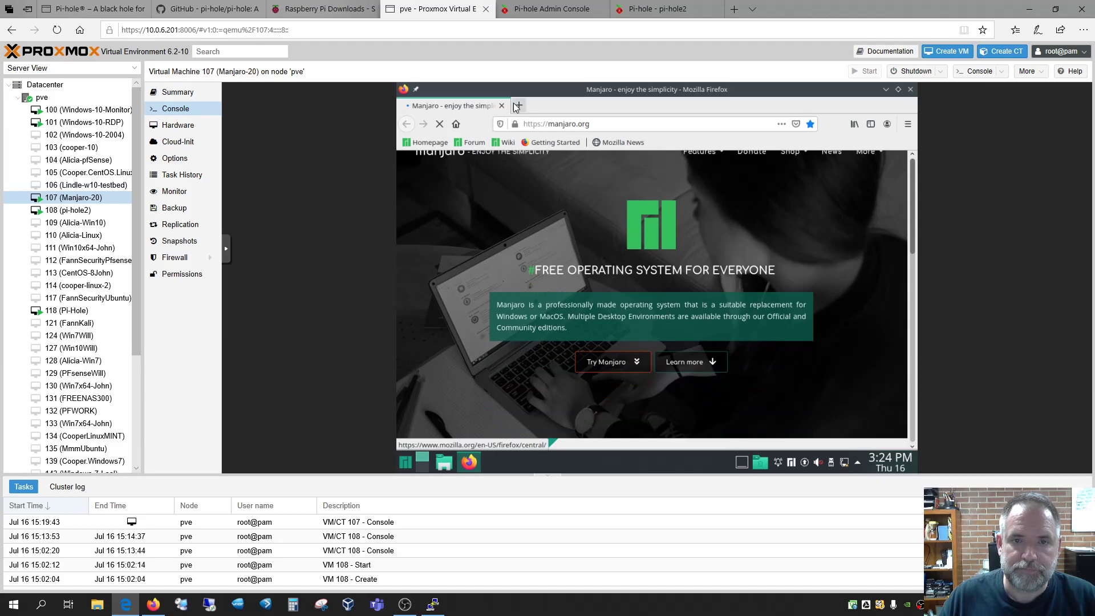
# Load yahoo.com in a new Firefox tab and compare it with the Manjaro page tab
pyautogui.click(519, 105)
pyautogui.click(535, 124)
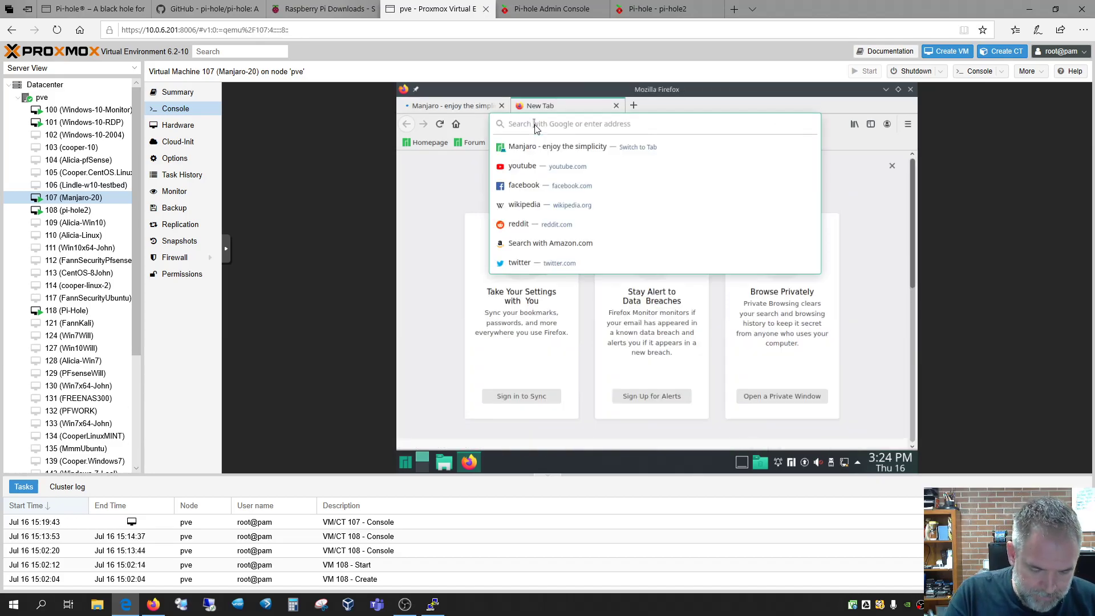
pyautogui.write('yahoo.com')
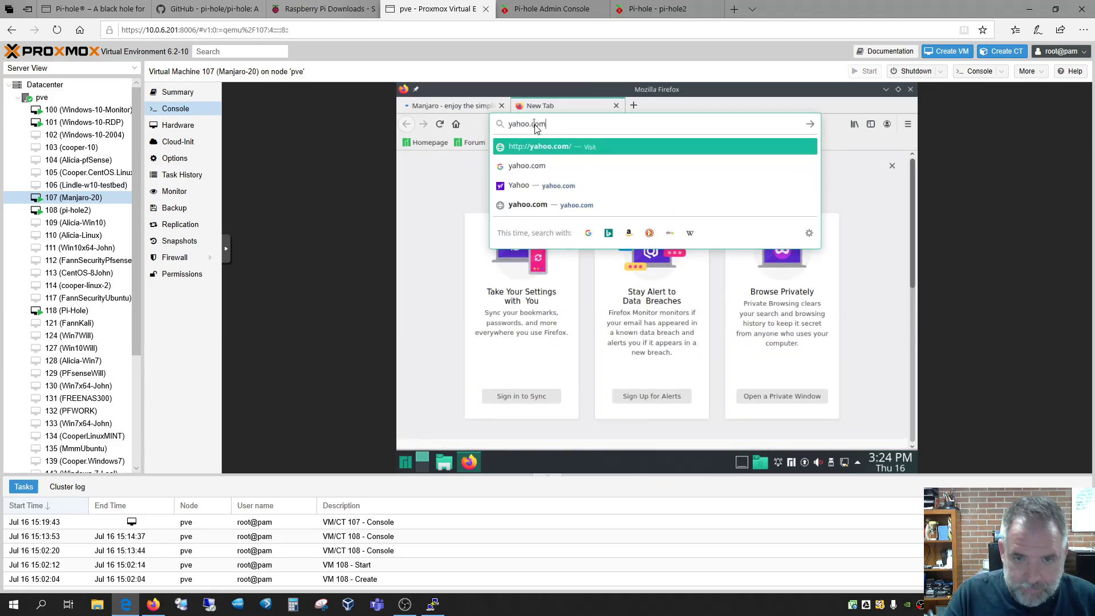
pyautogui.press('Return')
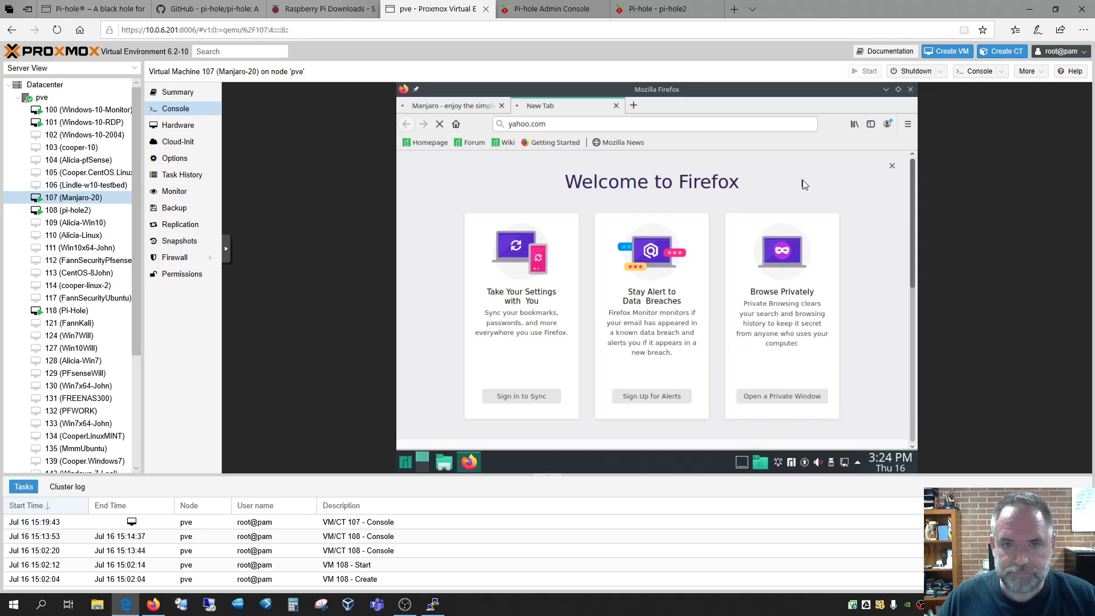
pyautogui.click(459, 107)
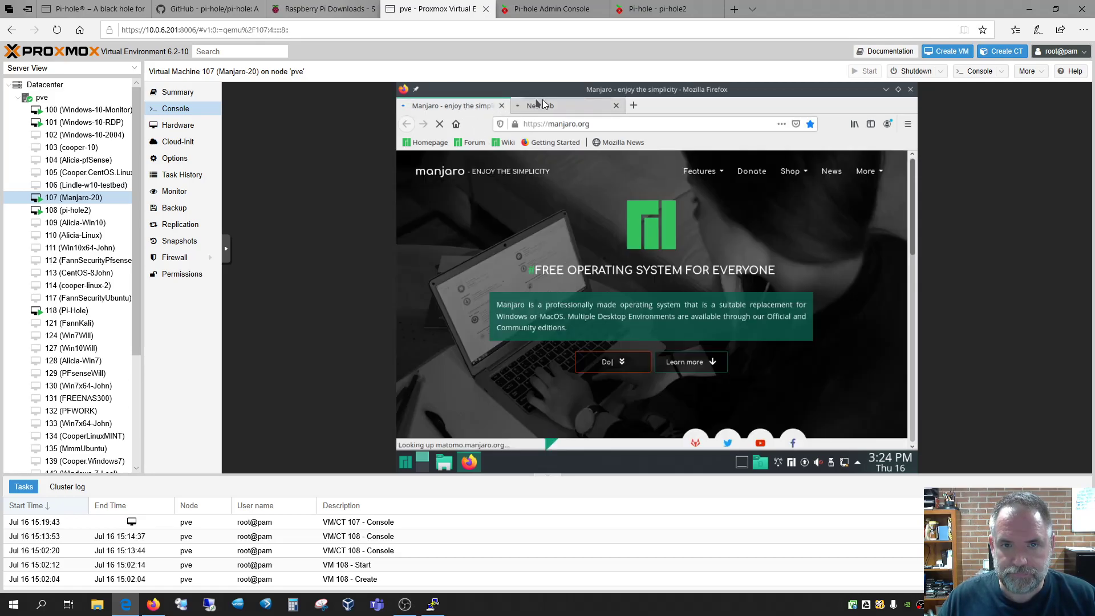
pyautogui.click(556, 106)
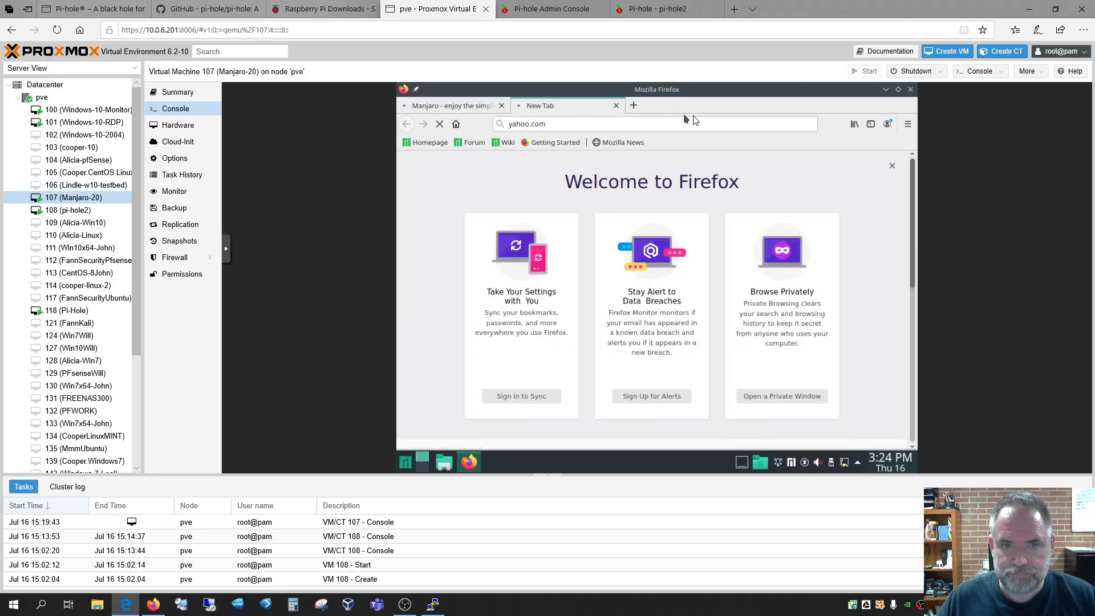
# Inspect the active network connection's traffic in the VM's networks panel
pyautogui.click(848, 459)
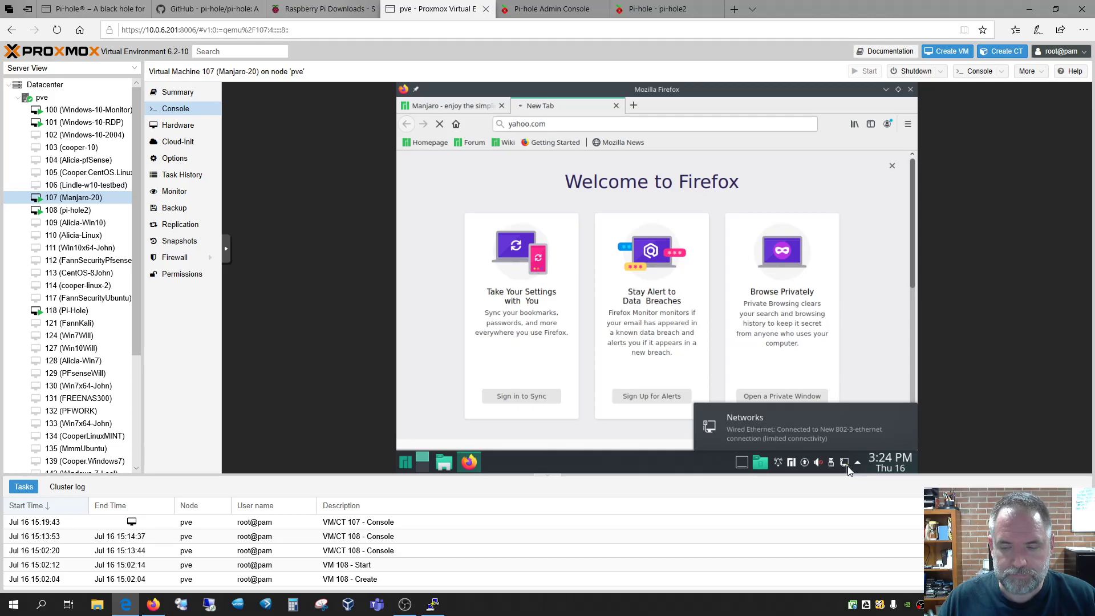
pyautogui.click(848, 467)
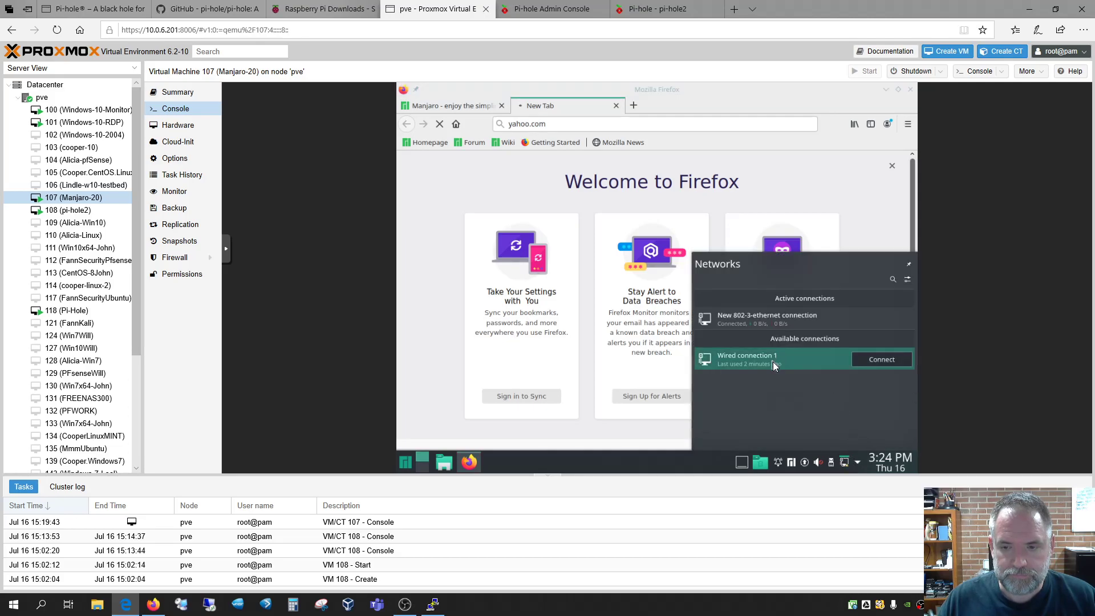
pyautogui.click(772, 318)
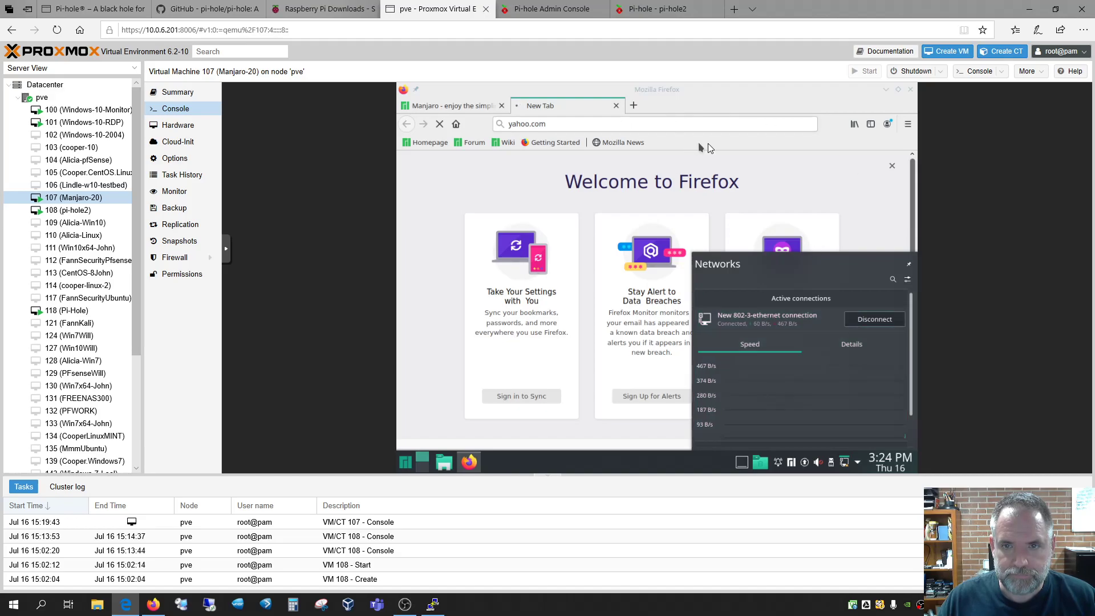
pyautogui.click(564, 108)
# Close the empty tab, load google.com, then close Firefox in the Manjaro VM
pyautogui.click(616, 106)
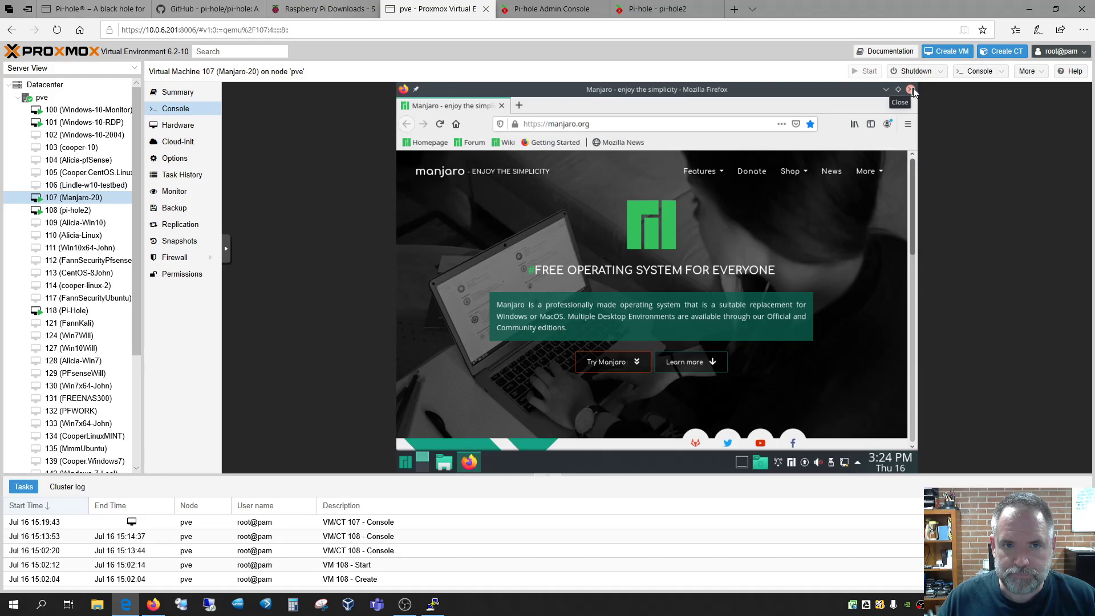
pyautogui.click(572, 124)
pyautogui.write('google.com')
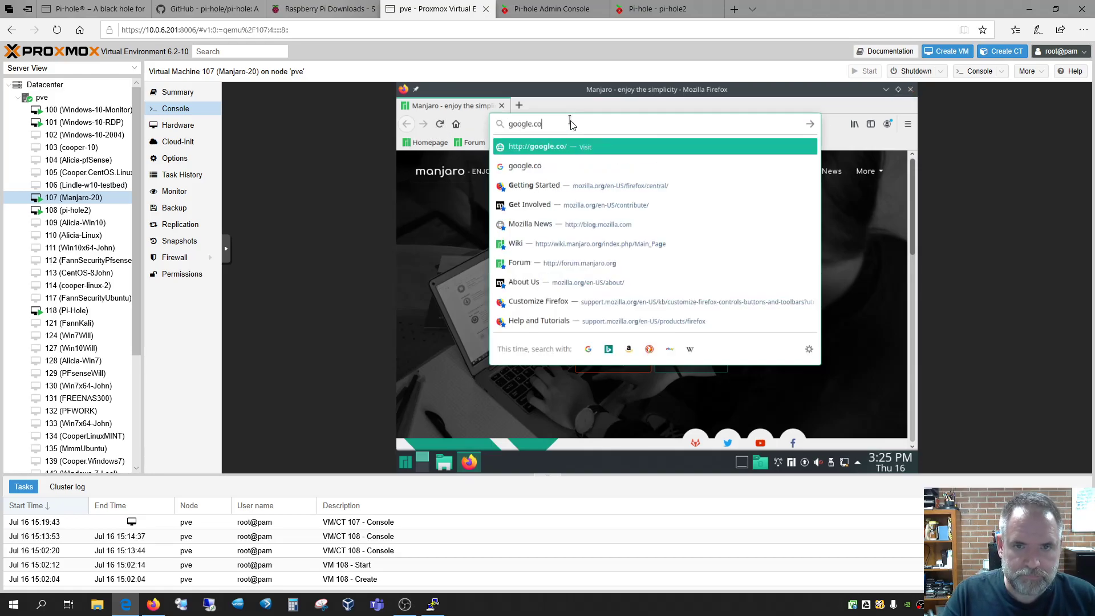
pyautogui.press('Return')
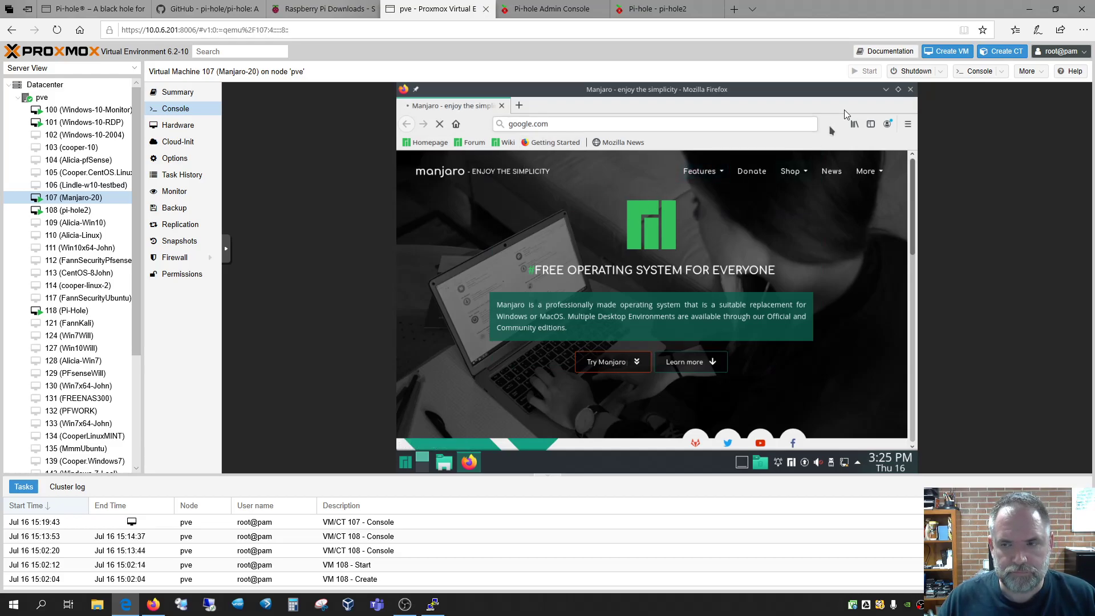
pyautogui.click(910, 90)
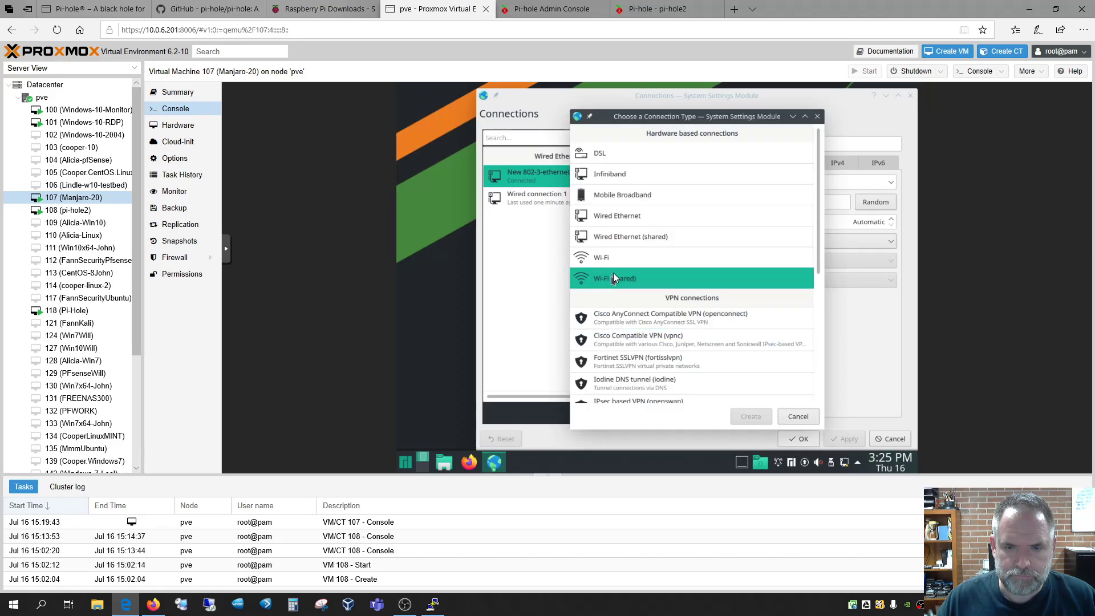
# Cancel the new Wired Ethernet connection and verify the active connection's DNS is 10.0.6.230
pyautogui.click(620, 218)
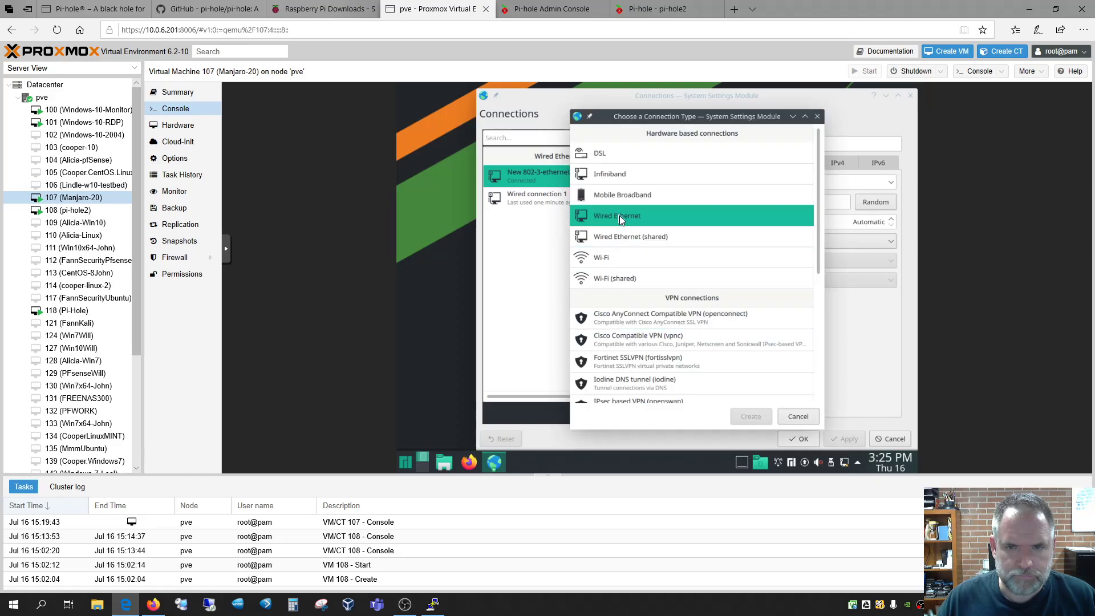
pyautogui.click(813, 419)
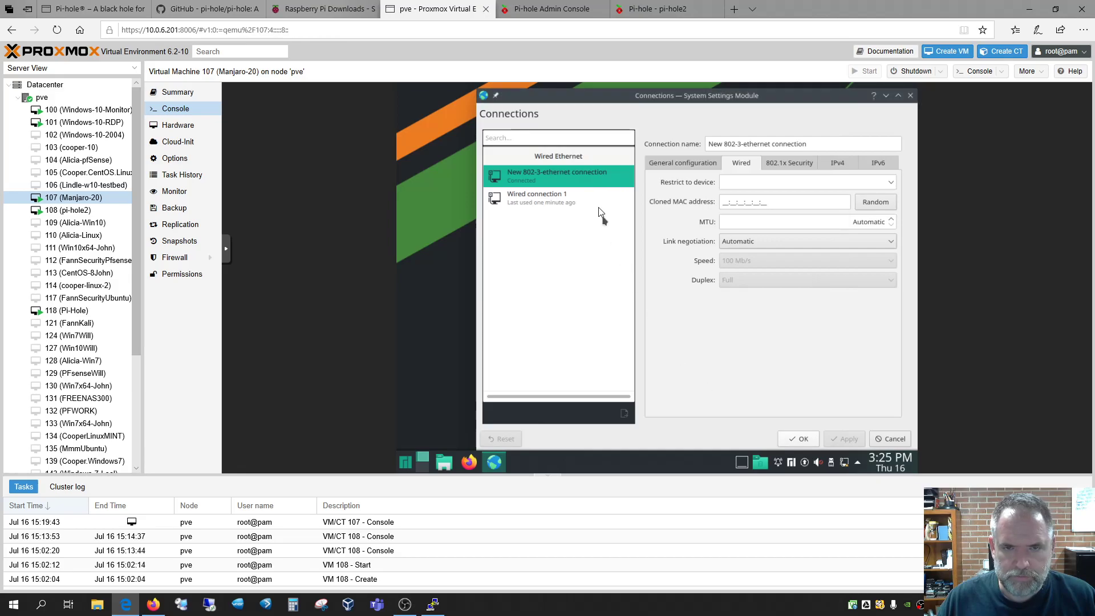
pyautogui.click(562, 204)
pyautogui.click(562, 177)
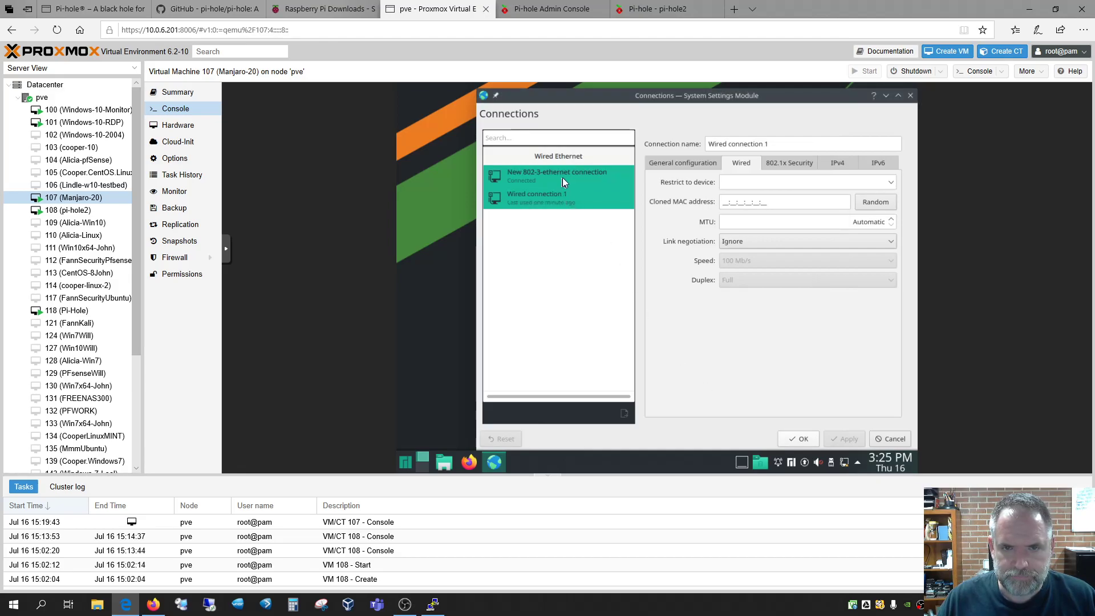
pyautogui.click(843, 164)
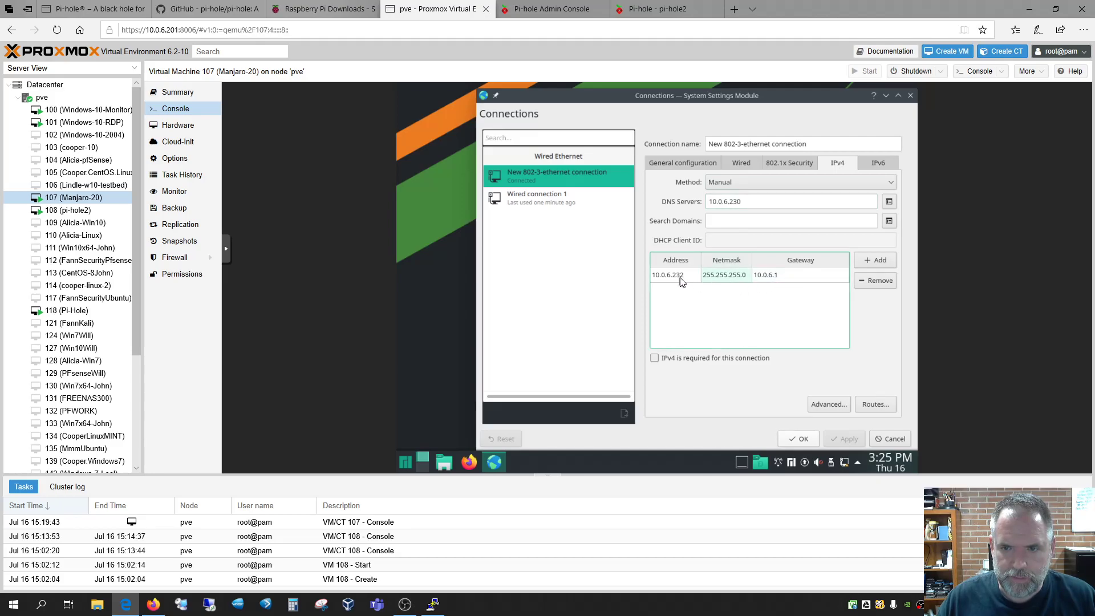
pyautogui.click(809, 444)
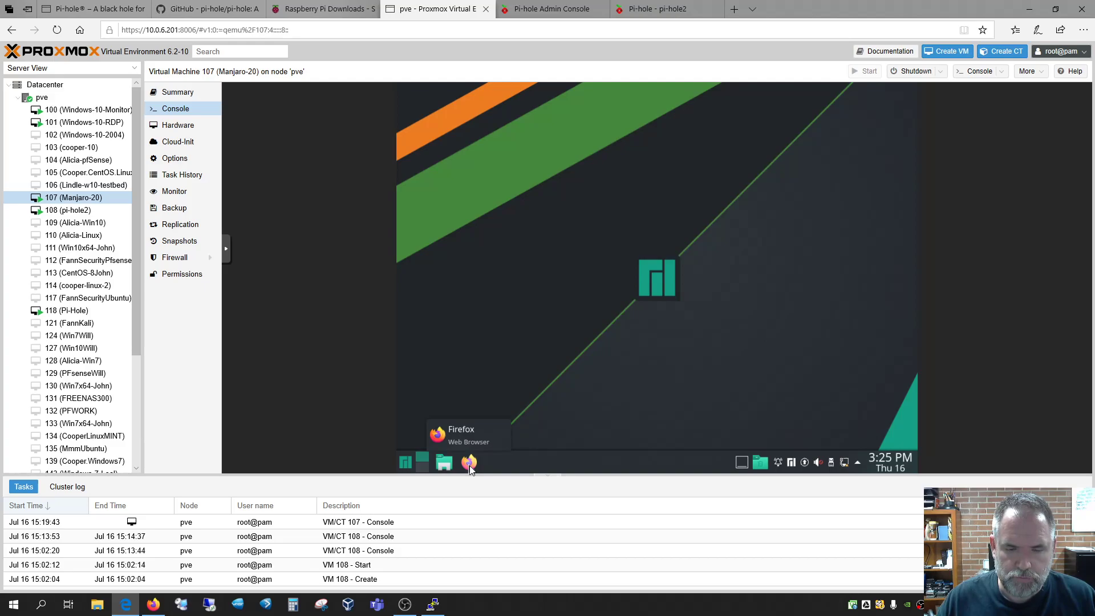
# Untick both Google (ECS) upstream servers in pi-hole2's DNS settings and save
pyautogui.click(657, 9)
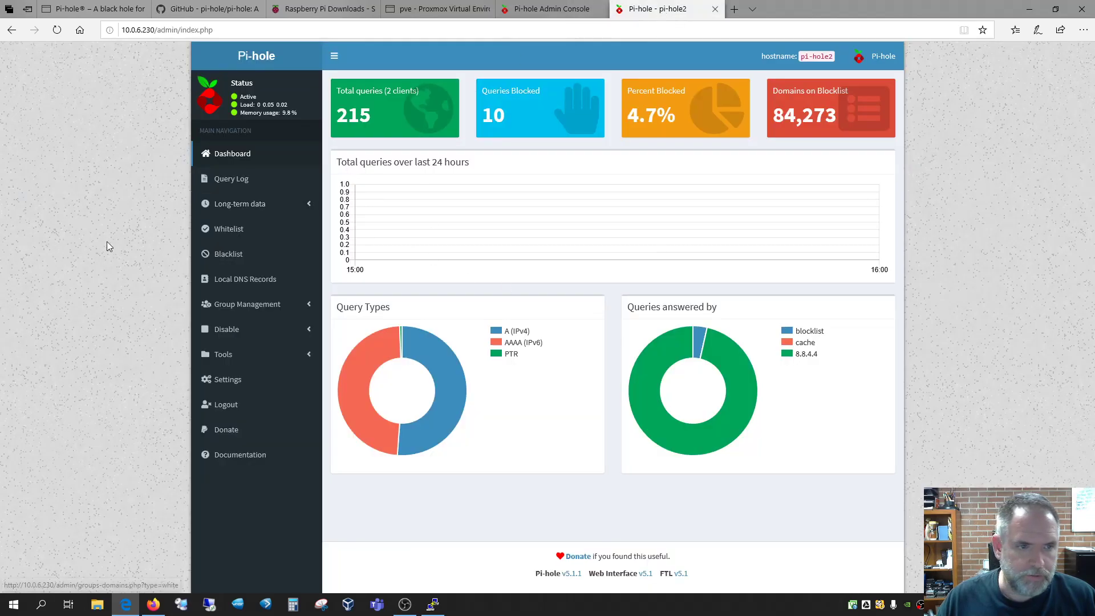
pyautogui.click(228, 379)
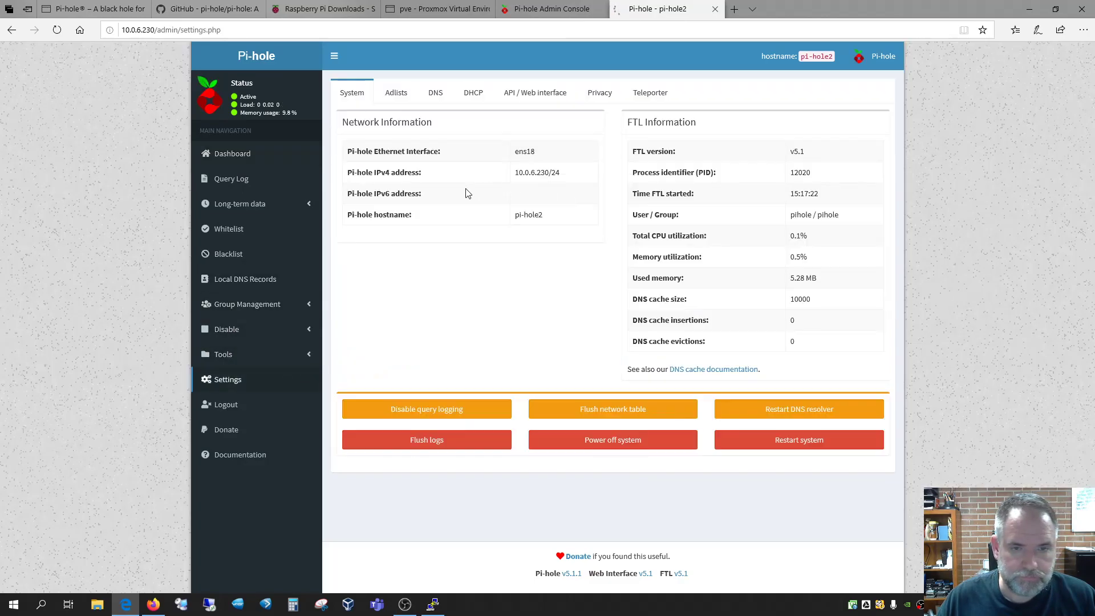
pyautogui.click(435, 93)
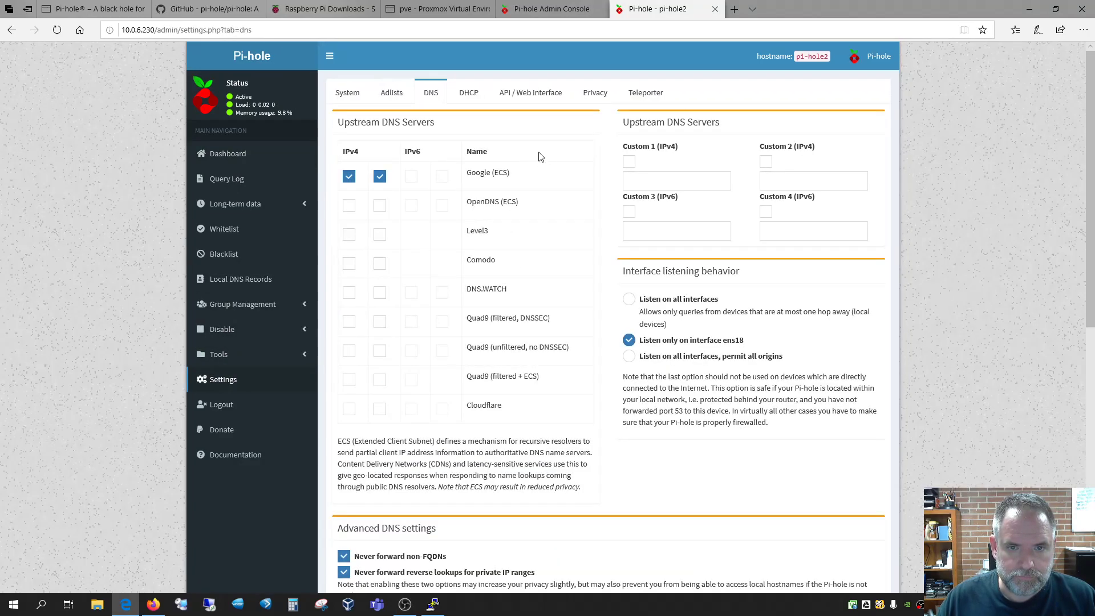
pyautogui.click(372, 181)
pyautogui.click(347, 178)
pyautogui.click(655, 183)
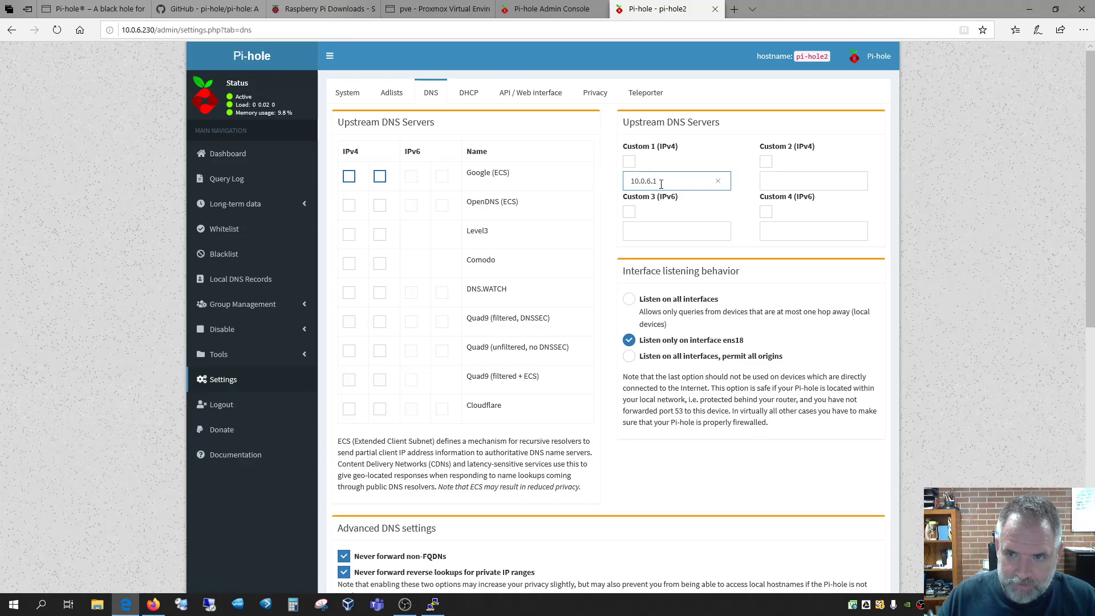
pyautogui.click(738, 200)
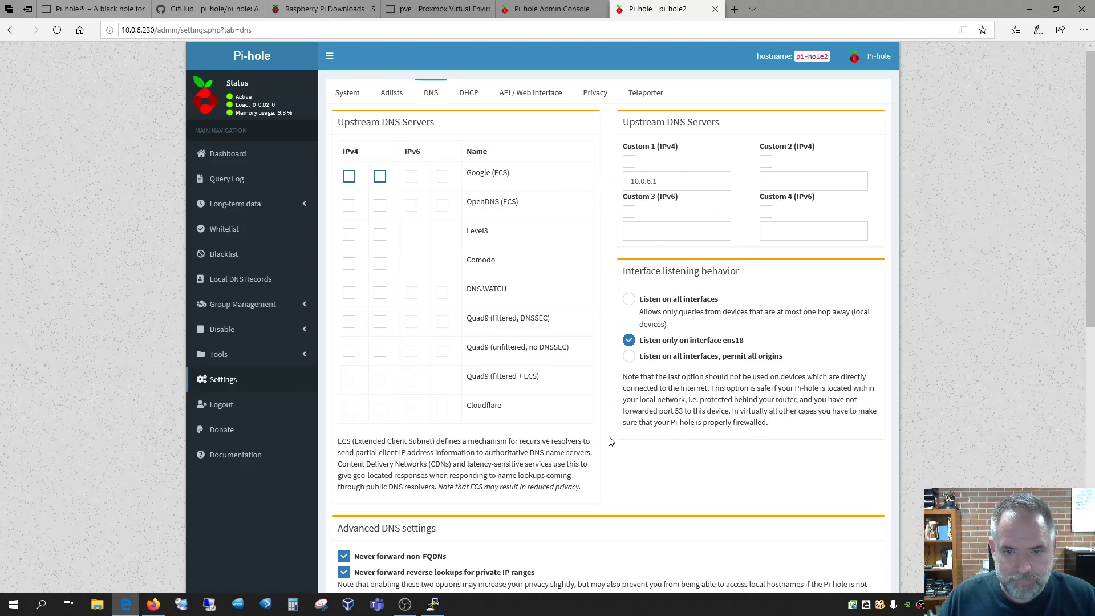
pyautogui.scroll(-10, 610, 441)
pyautogui.click(870, 506)
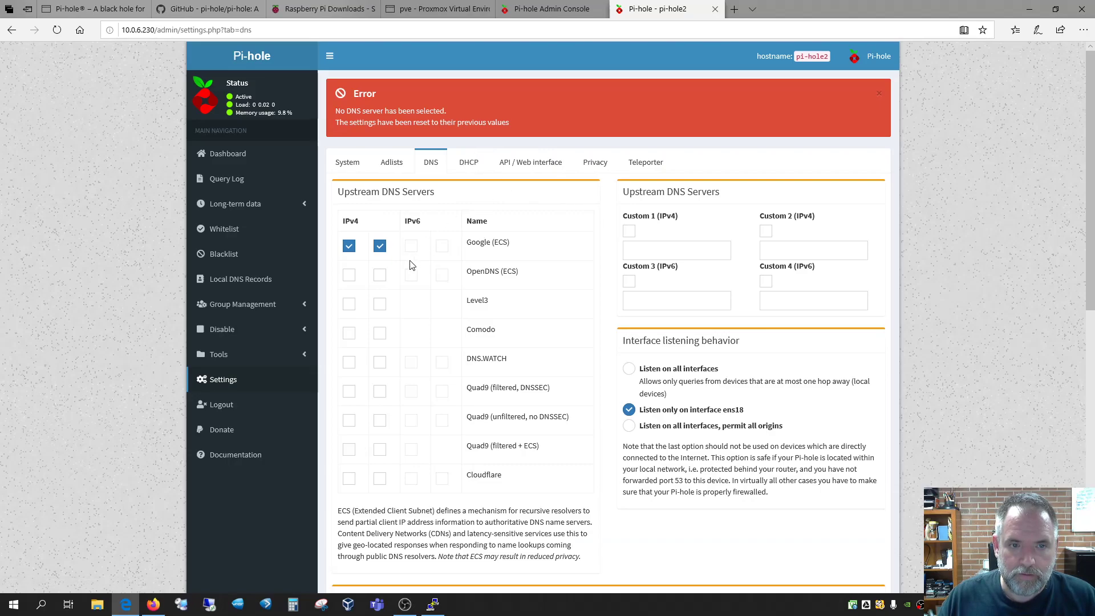
# Enable Custom 1 (IPv4) upstream server 10.0.6.1, save, and go back to the Proxmox console
pyautogui.click(676, 253)
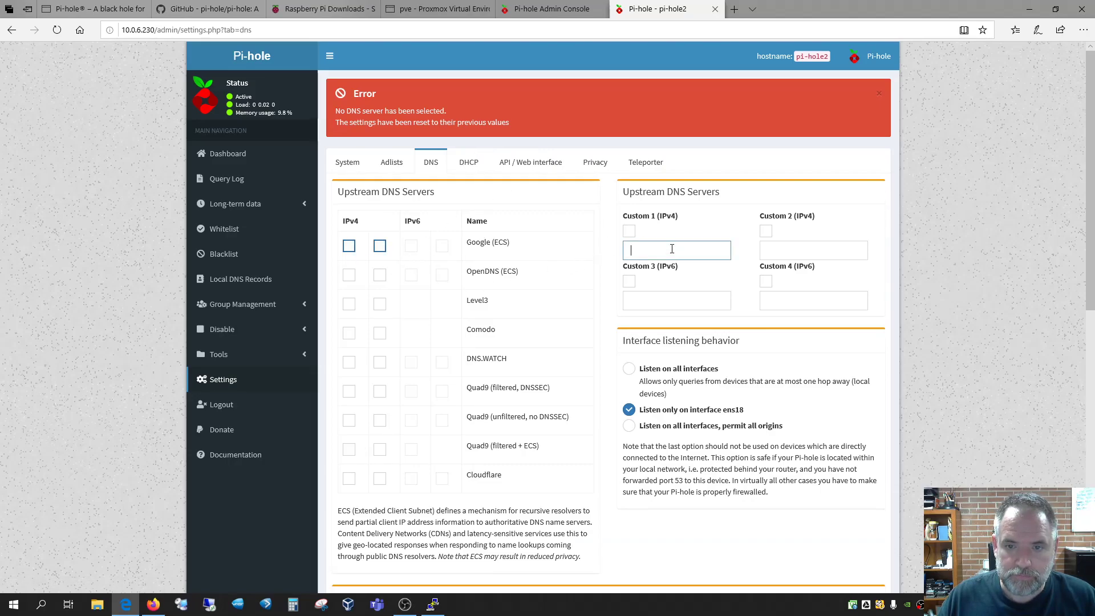
pyautogui.click(629, 231)
pyautogui.click(652, 257)
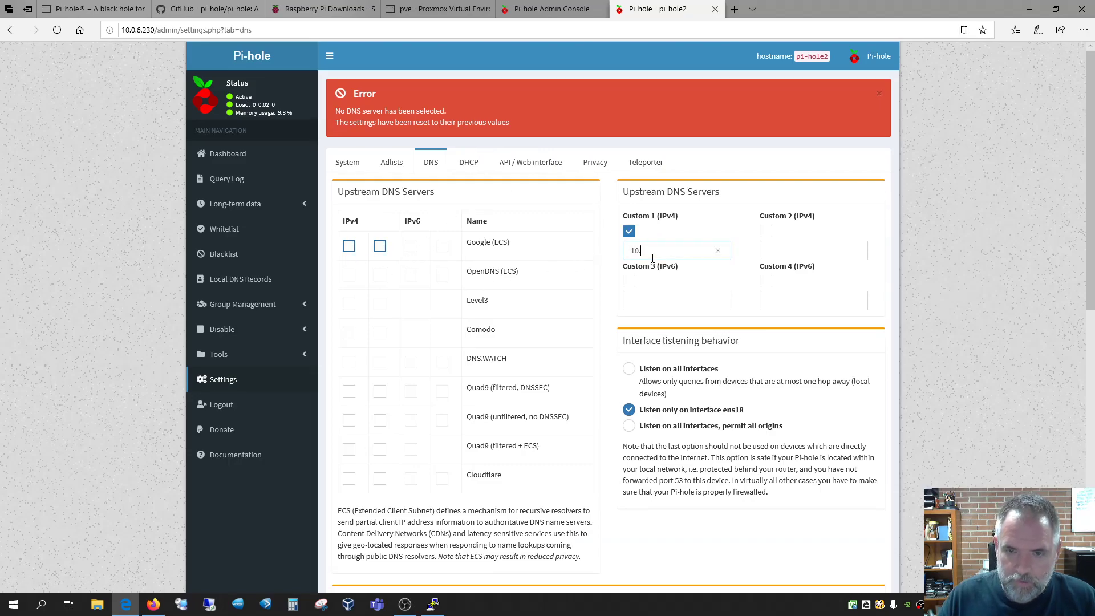
pyautogui.write('10.0.6.1')
pyautogui.click(757, 293)
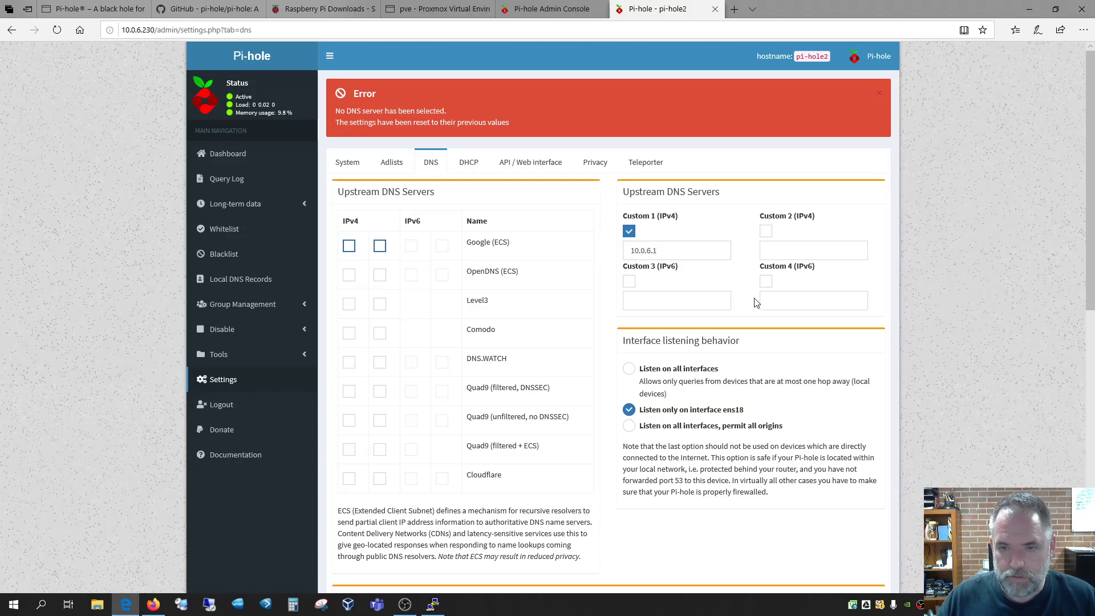
pyautogui.scroll(-15, 758, 293)
pyautogui.click(869, 506)
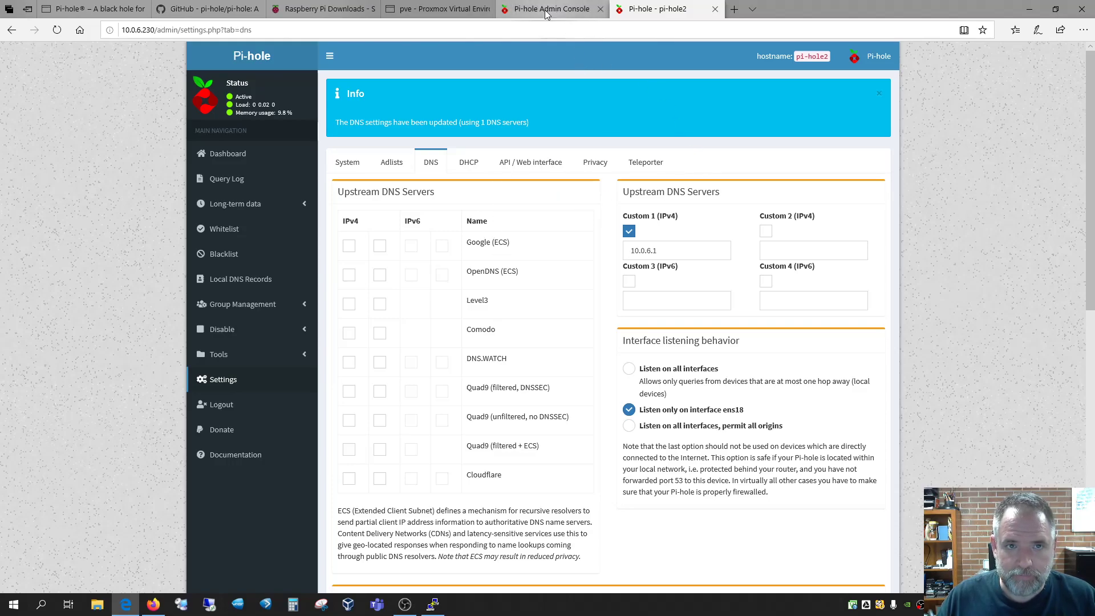
pyautogui.click(402, 10)
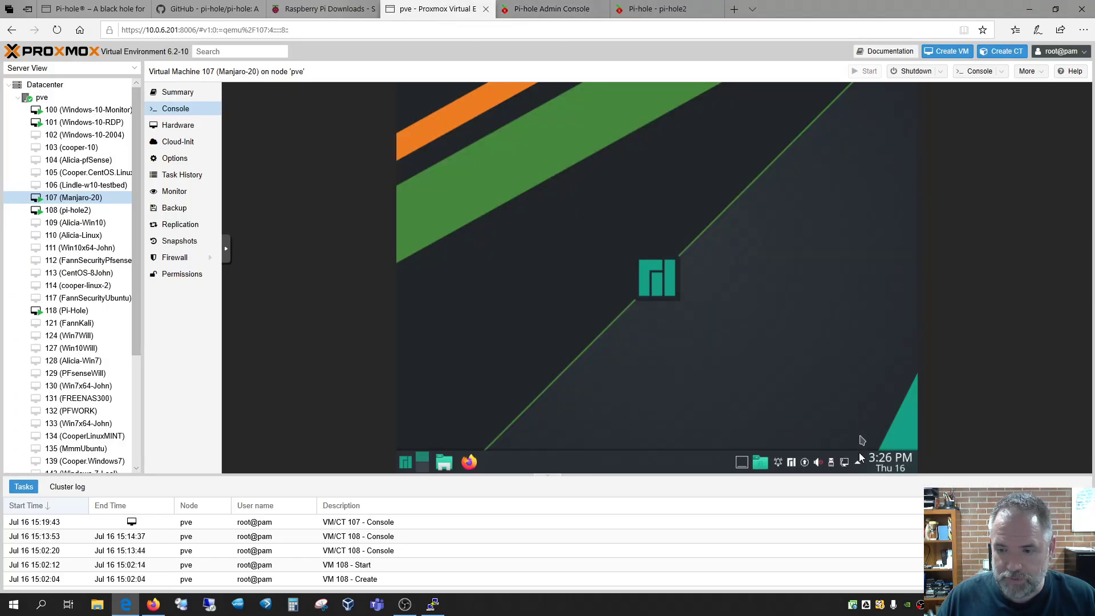
# Launch Firefox in the Manjaro VM and load yahoo.com in a new tab
pyautogui.click(469, 462)
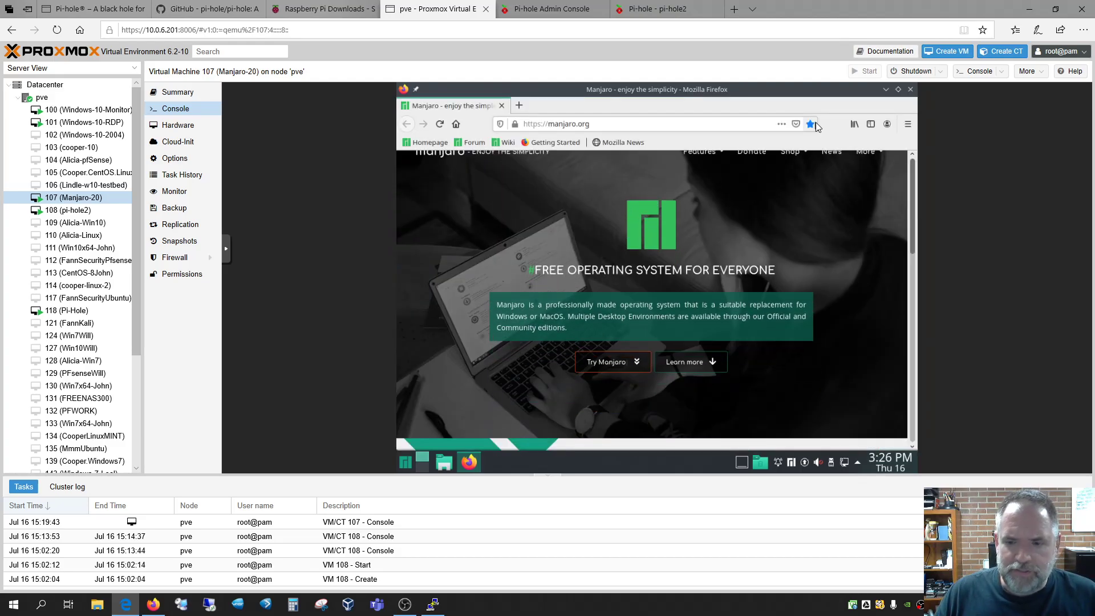
pyautogui.click(519, 105)
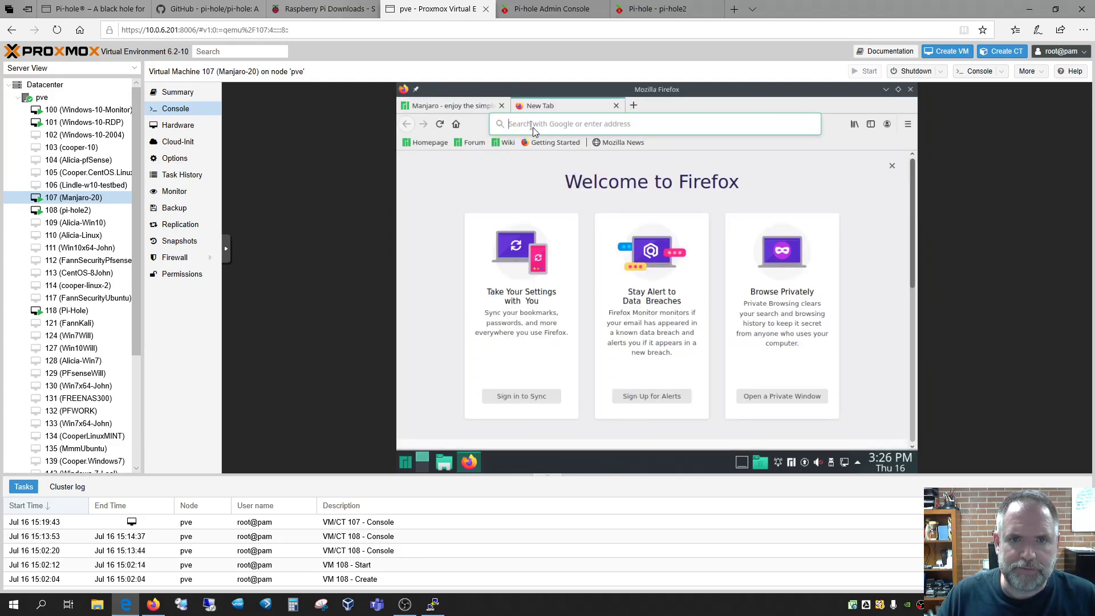
pyautogui.click(534, 127)
pyautogui.write('yahoo.com/')
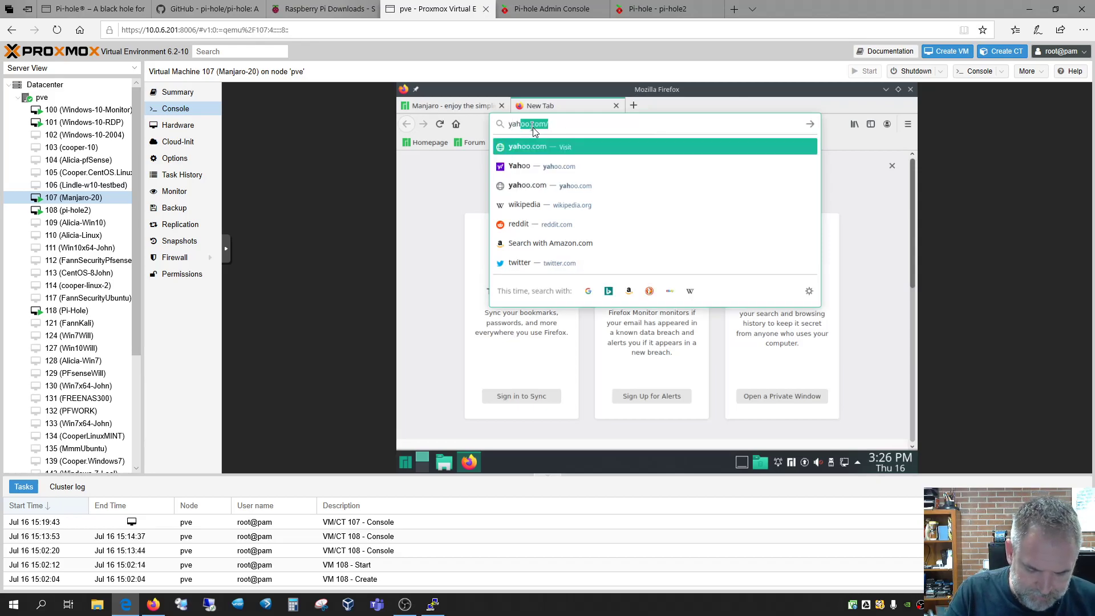
pyautogui.press('Return')
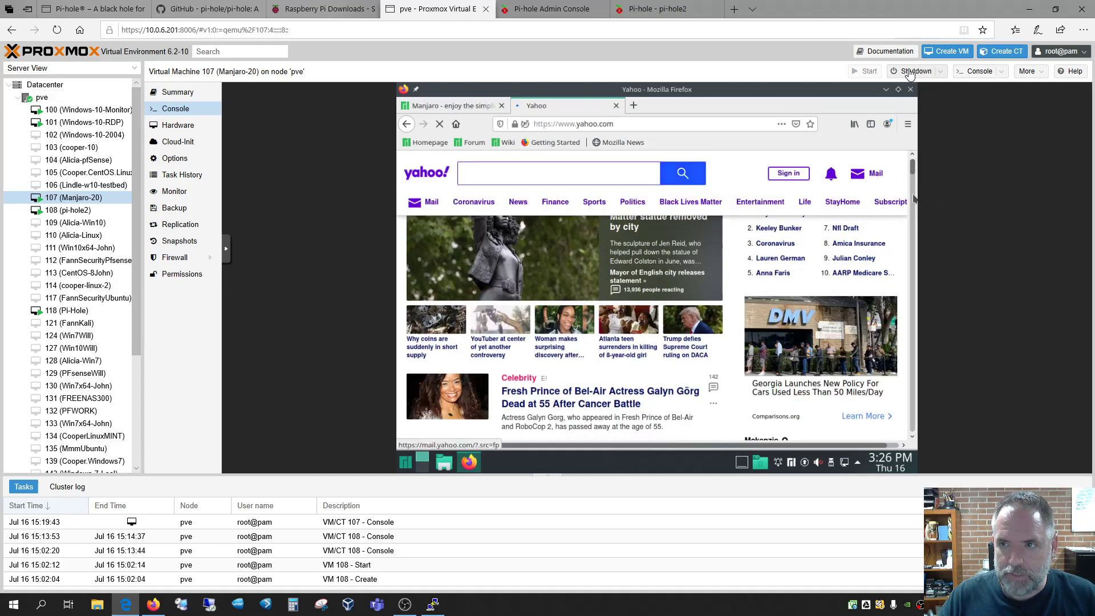
# Show the VM console fullscreen in its own window and scroll through the Yahoo page
pyautogui.click(979, 70)
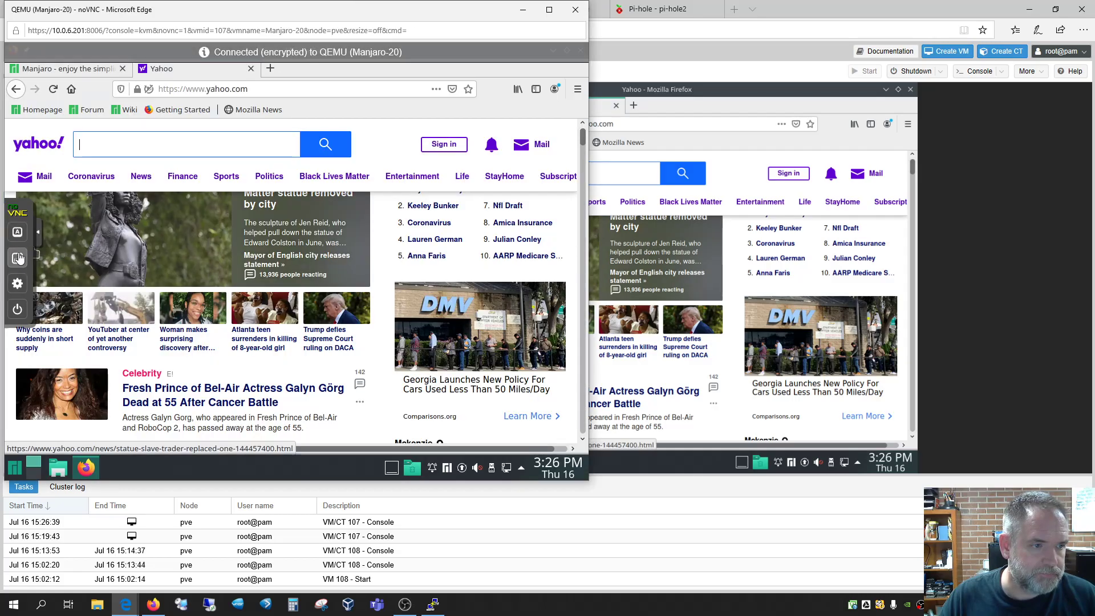
pyautogui.click(17, 257)
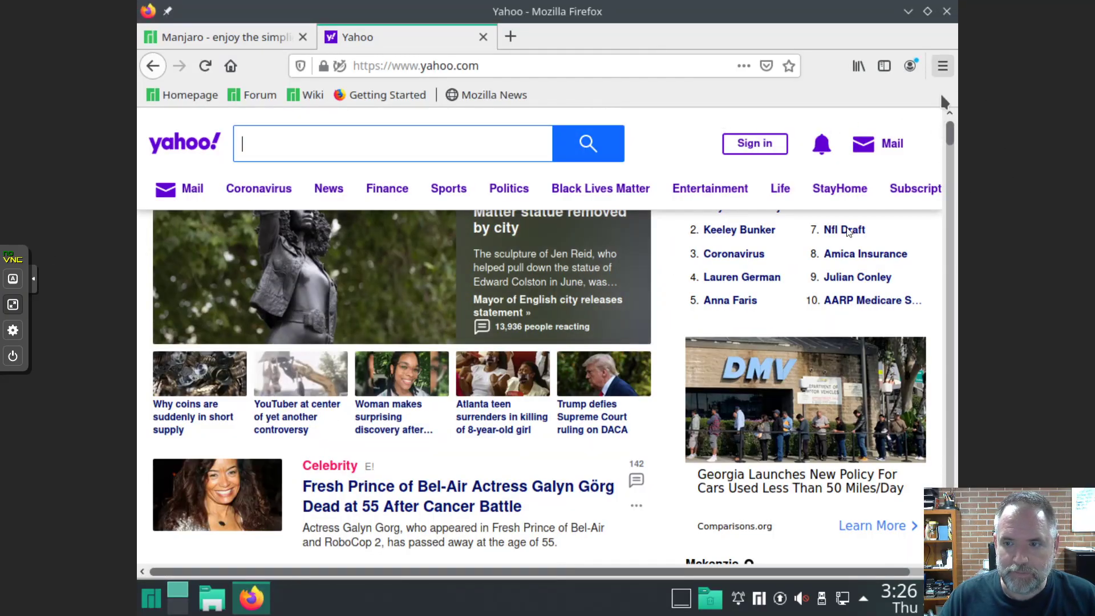
pyautogui.scroll(-10, 830, 320)
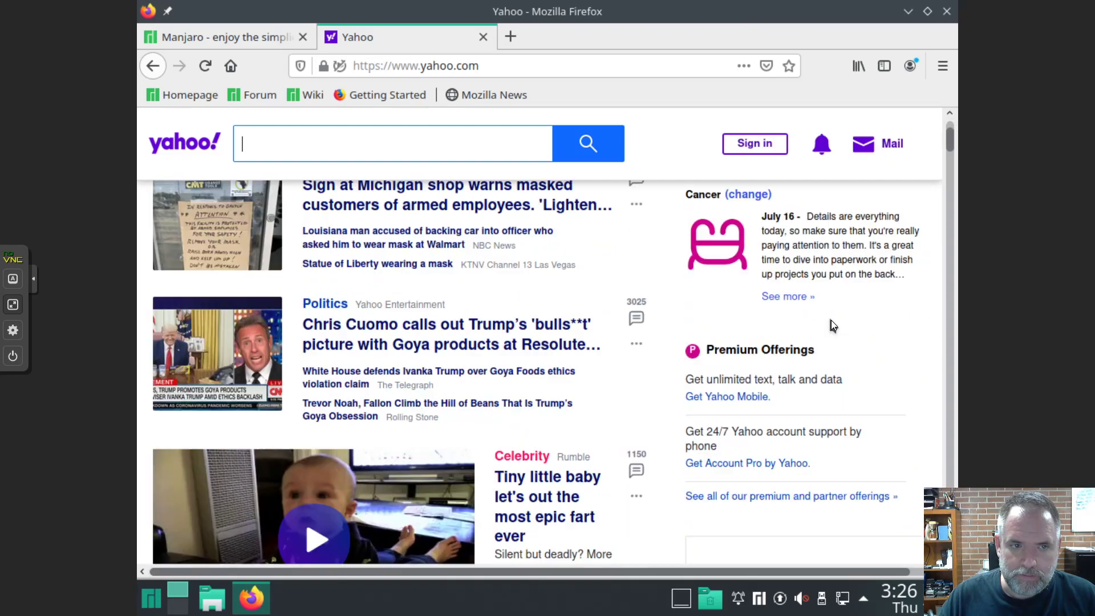
pyautogui.scroll(-8, 830, 320)
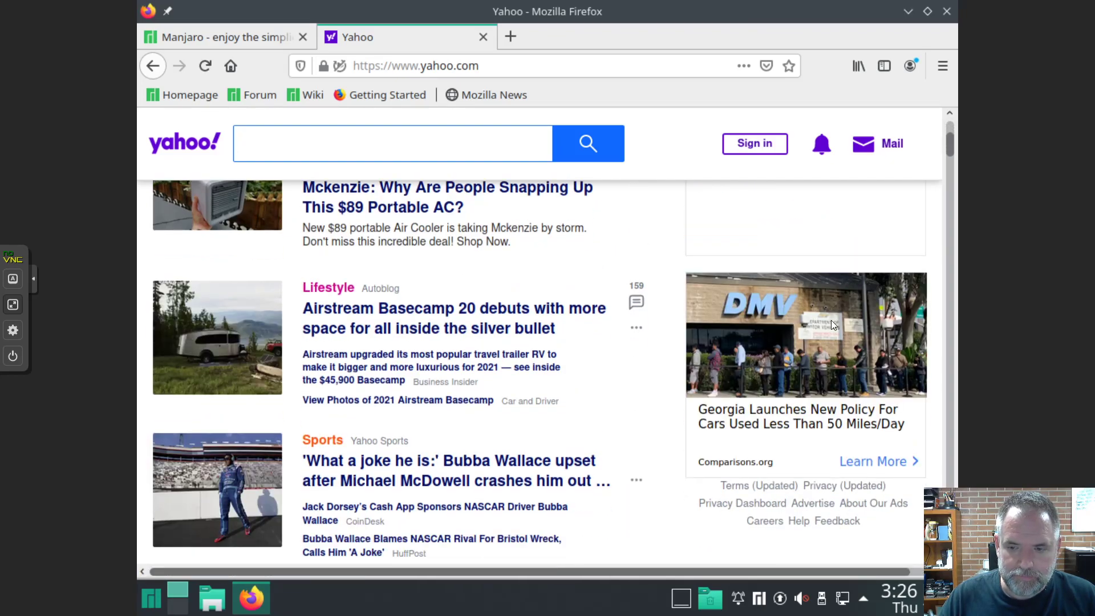
pyautogui.scroll(-5, 831, 322)
pyautogui.scroll(-12, 830, 320)
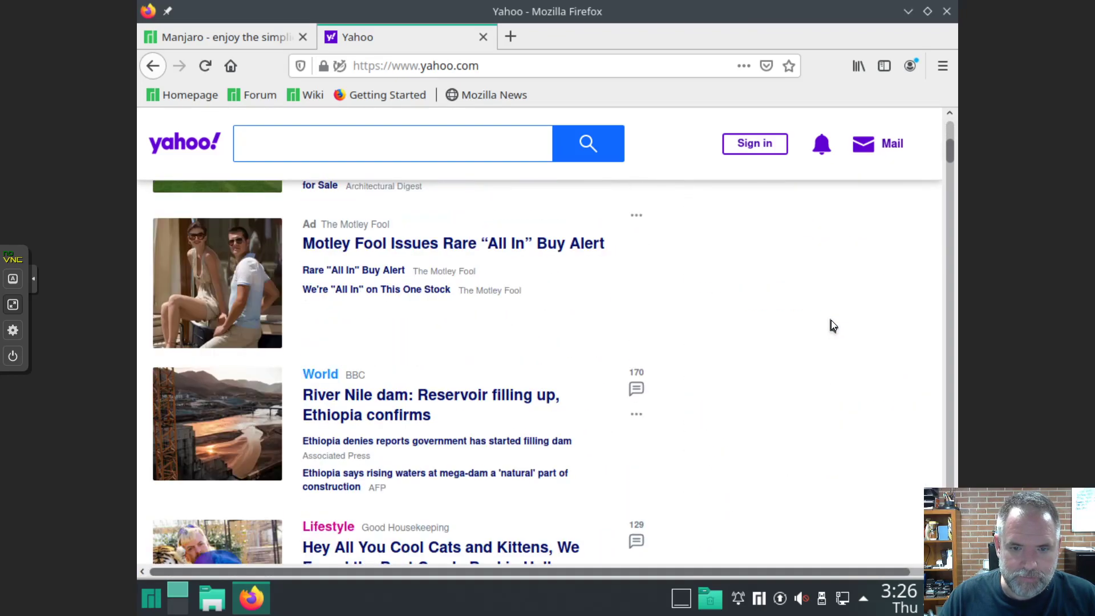
pyautogui.scroll(-12, 831, 323)
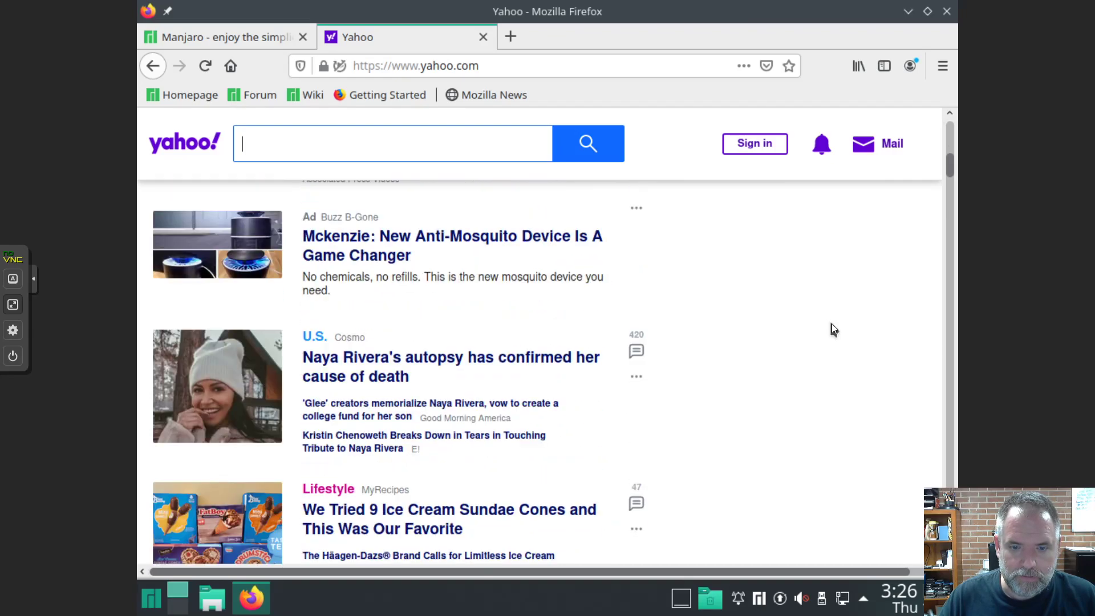
pyautogui.scroll(20, 832, 323)
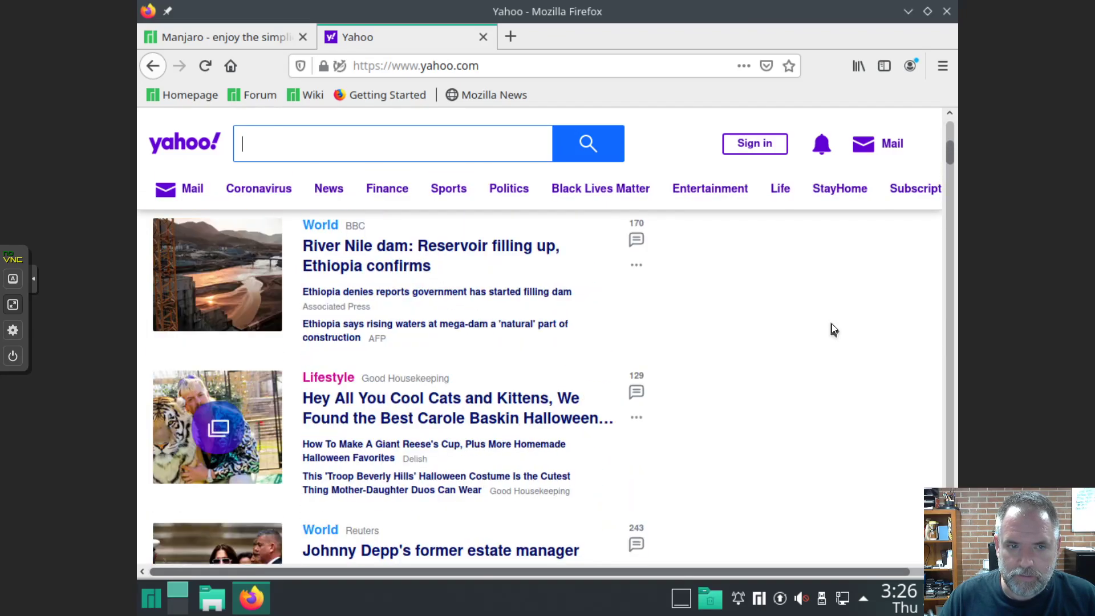
pyautogui.scroll(10, 831, 324)
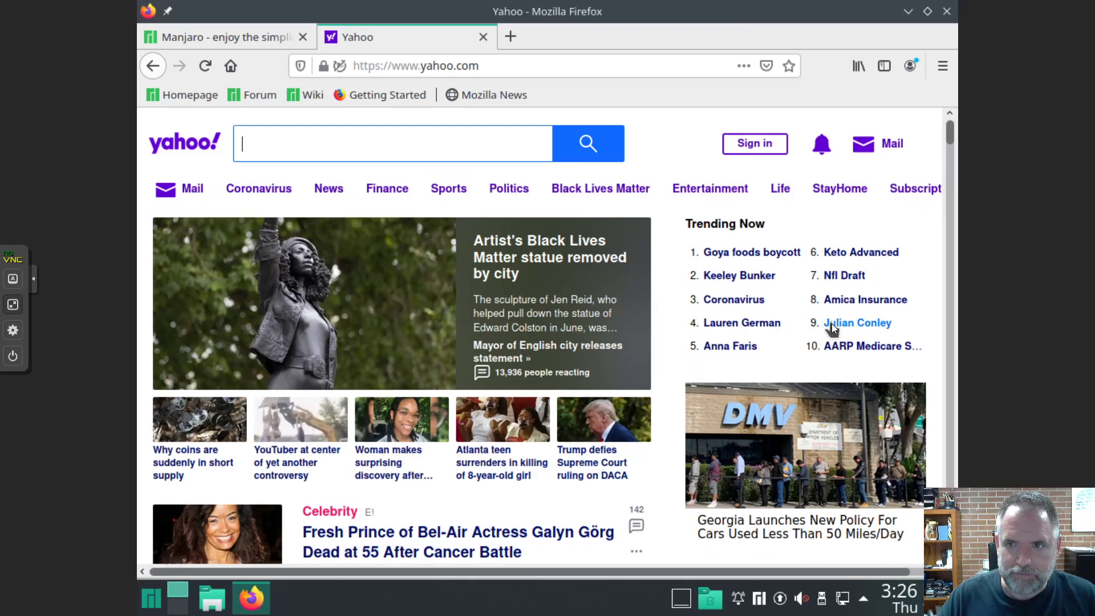
# In a new Firefox tab, search Google for 'can you block it'
pyautogui.click(511, 36)
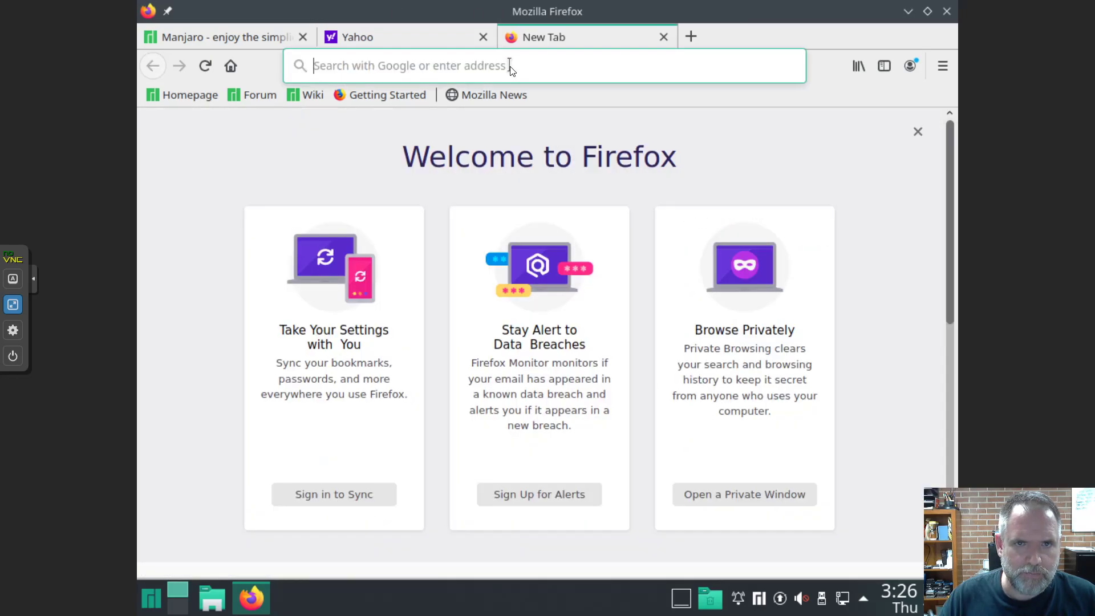
pyautogui.write('can')
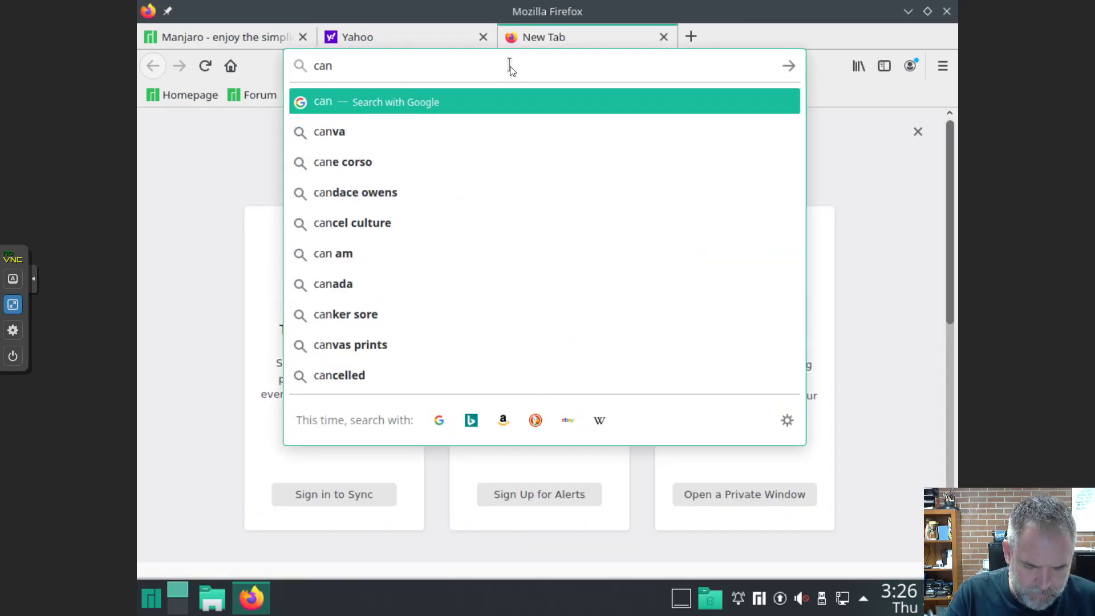
pyautogui.write(' you block me')
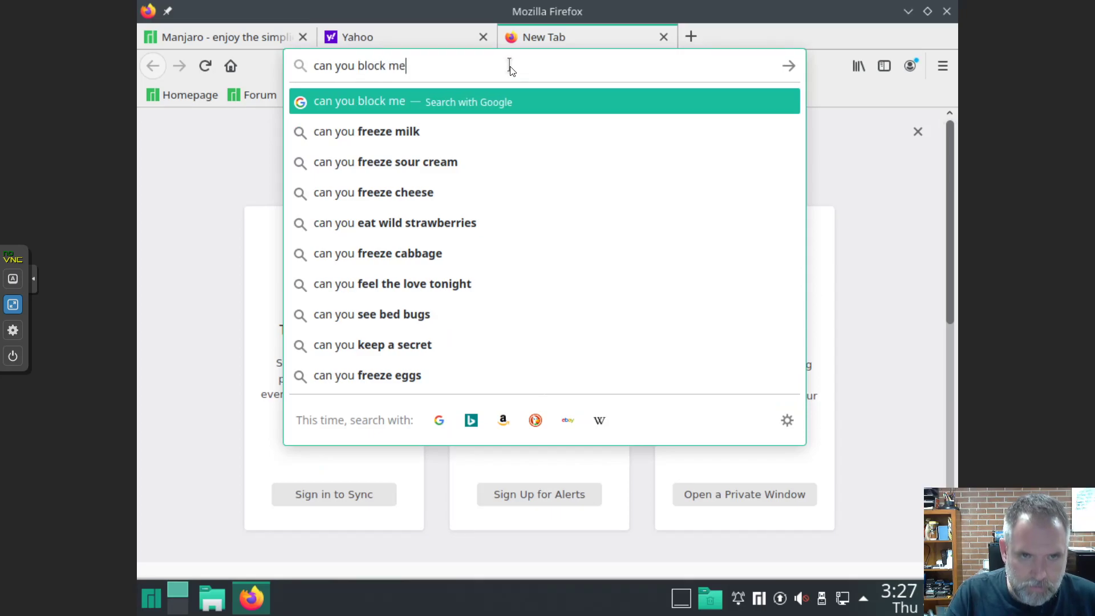
pyautogui.press('Return')
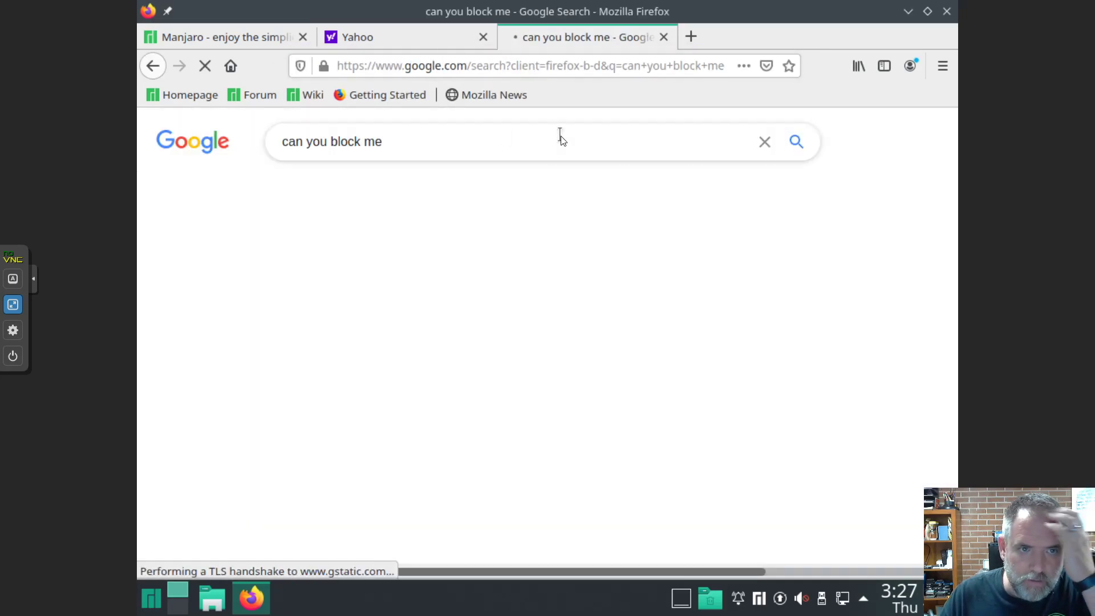
pyautogui.scroll(-3, 411, 293)
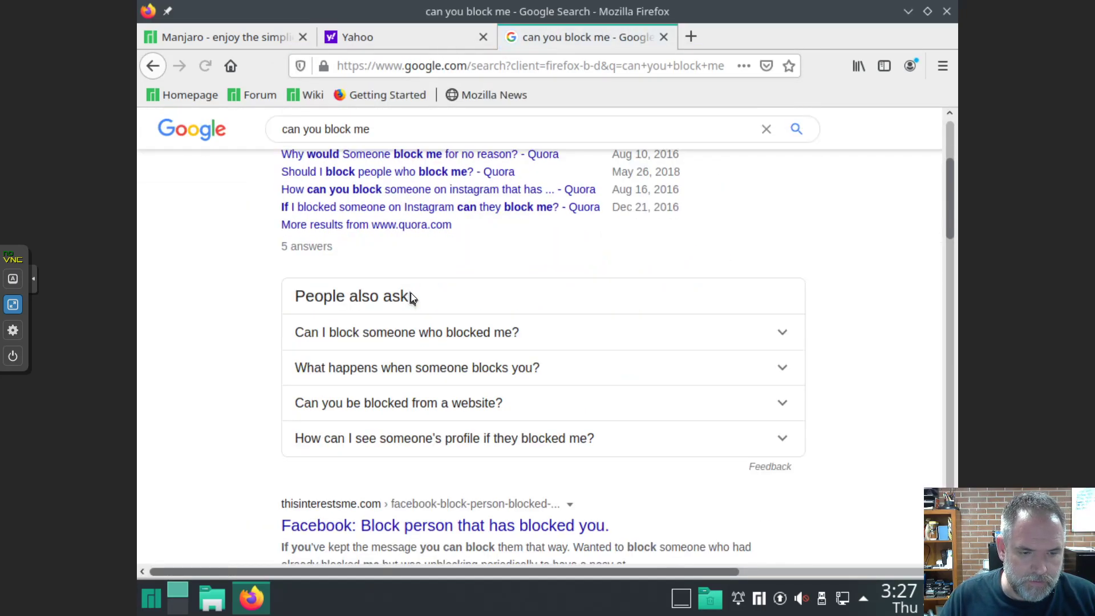
pyautogui.scroll(-2, 411, 294)
pyautogui.scroll(-3, 410, 292)
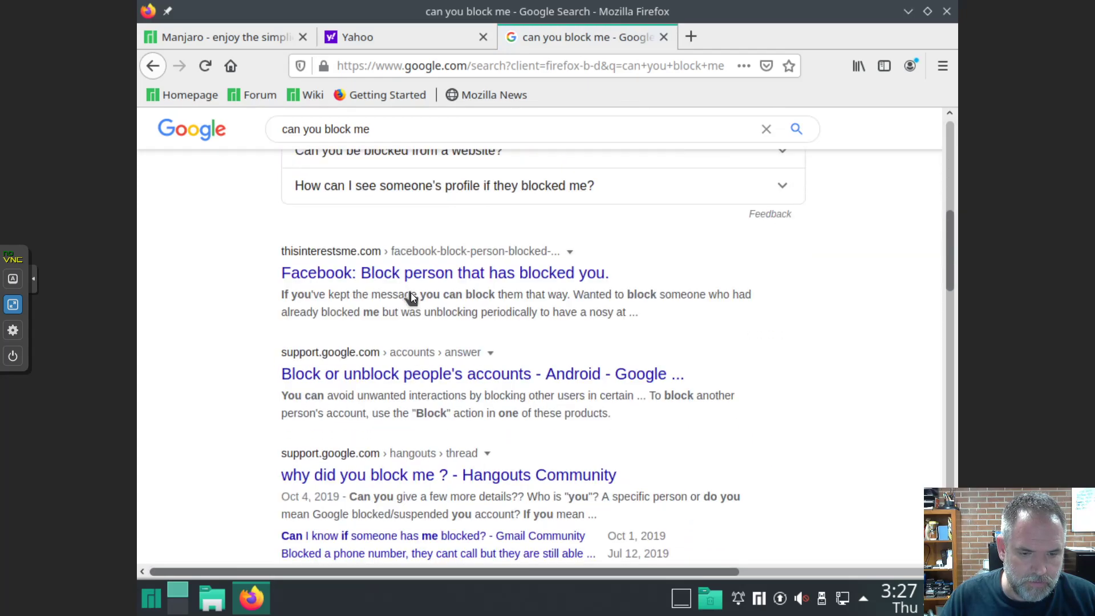
pyautogui.scroll(2, 381, 183)
pyautogui.scroll(6, 381, 183)
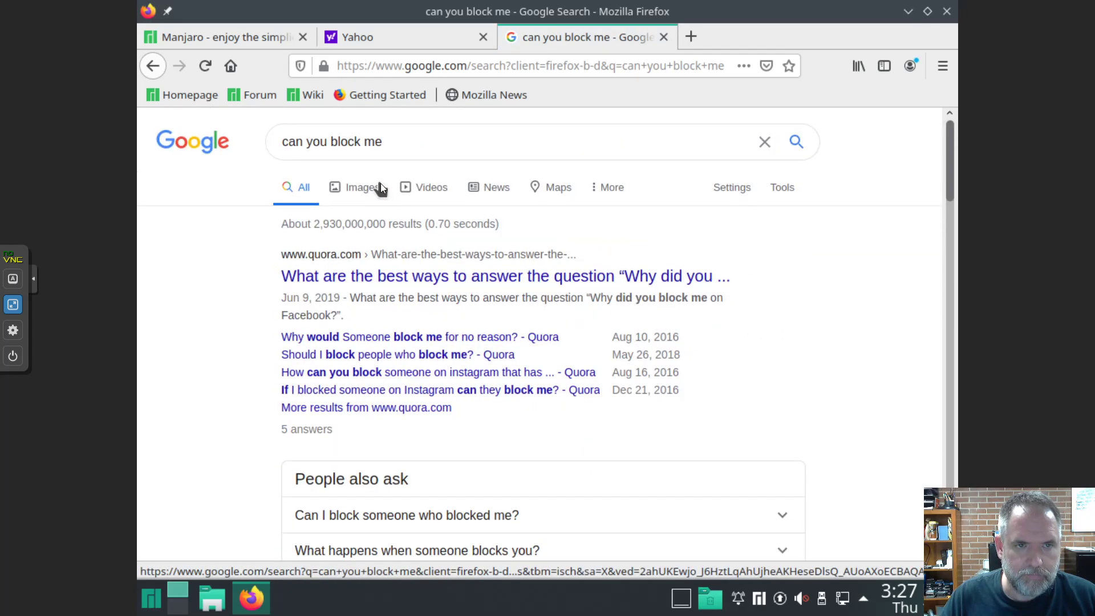
pyautogui.click(385, 141)
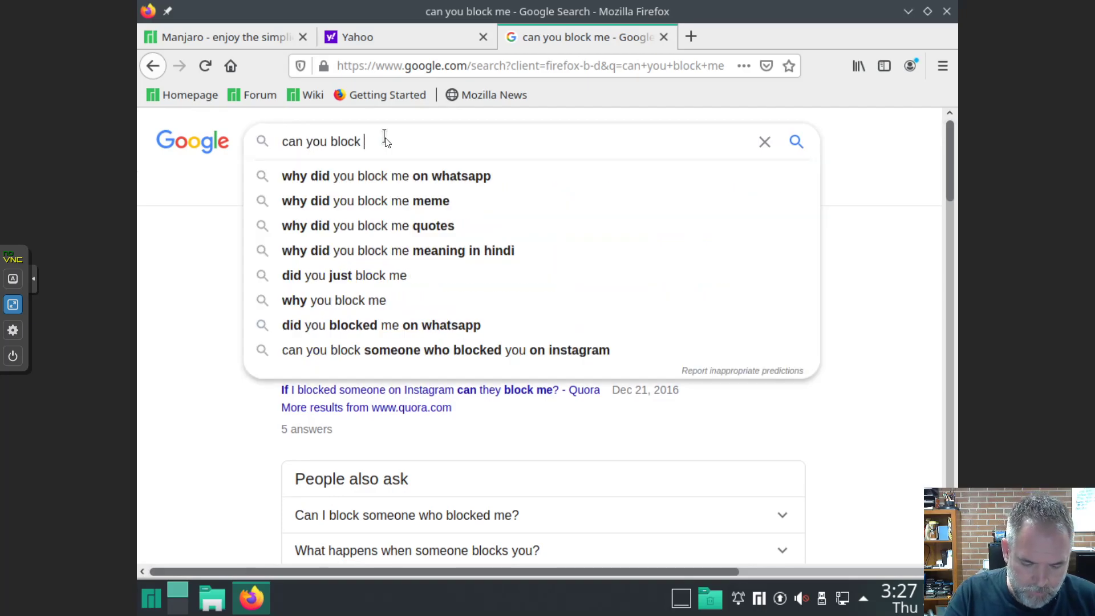
pyautogui.write('it')
pyautogui.press('Return')
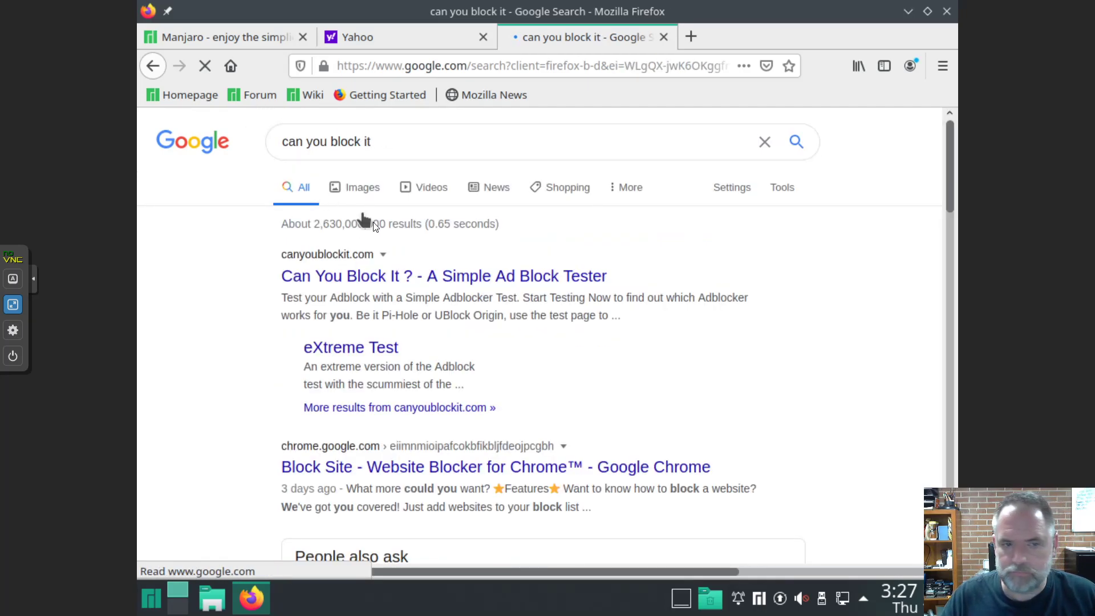
# Open the Can You Block It ? result and glance at the other tabs before returning to it
pyautogui.click(539, 276)
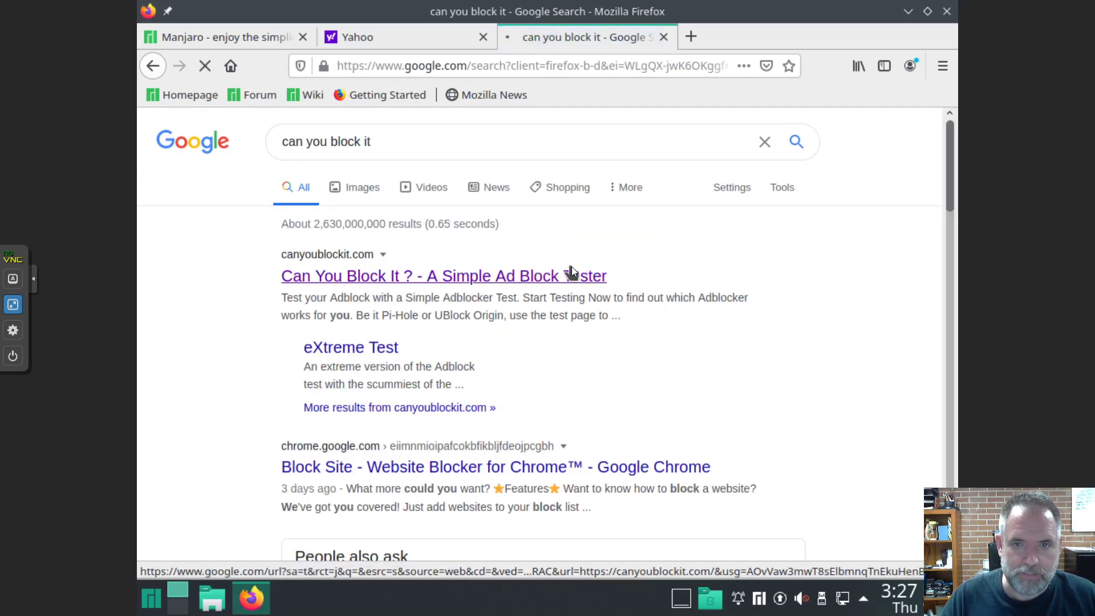
pyautogui.click(230, 35)
pyautogui.click(334, 36)
pyautogui.click(581, 34)
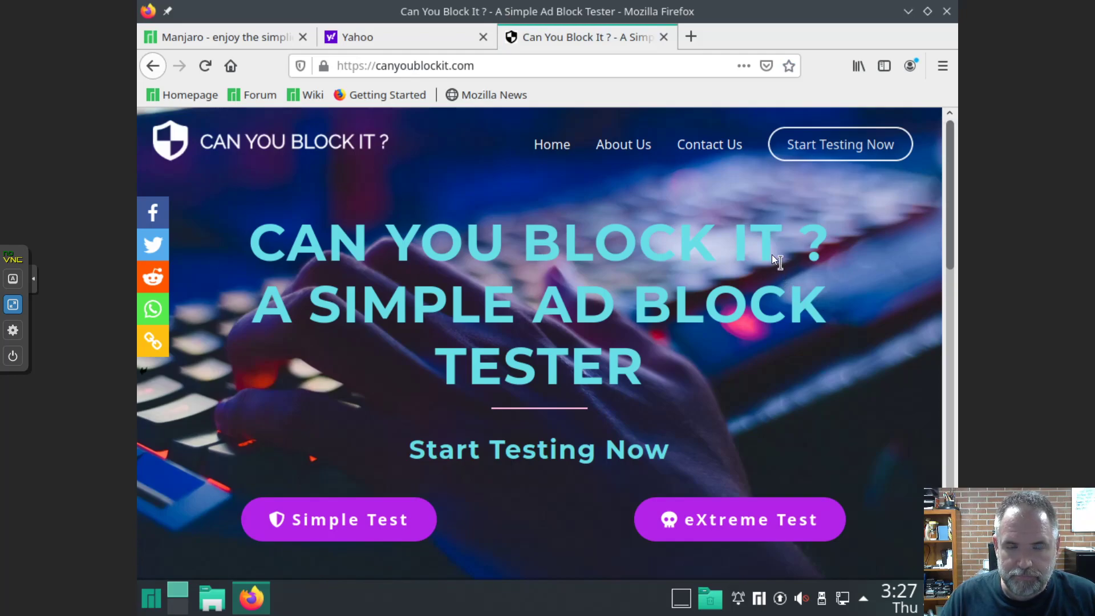
# Start the canyoublockit.com test, dismiss the interstitial ad, and scroll down to the Finish section
pyautogui.click(840, 147)
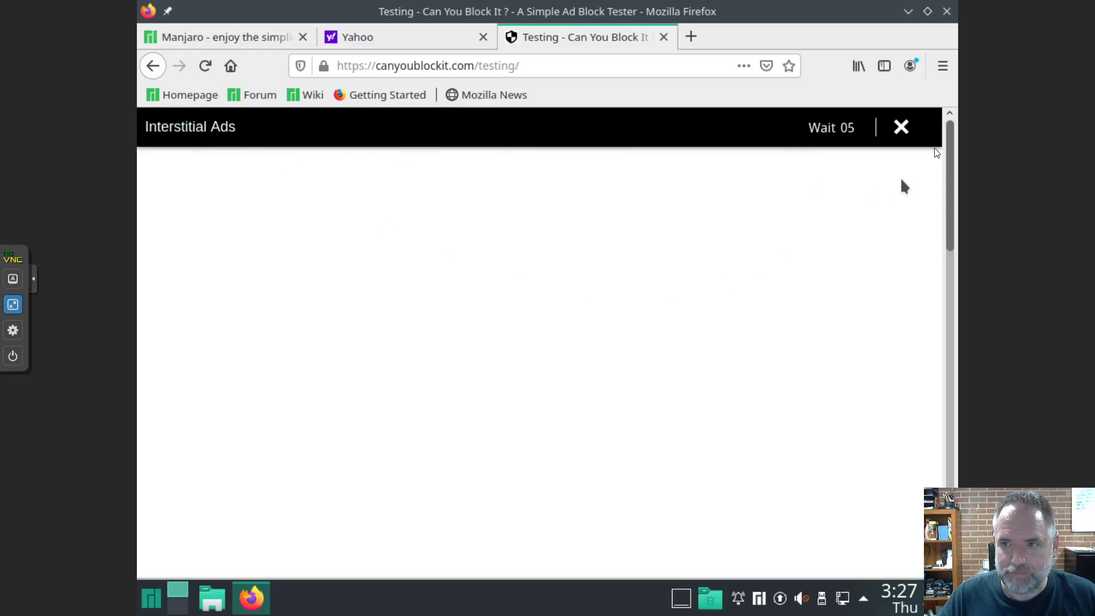
pyautogui.click(900, 128)
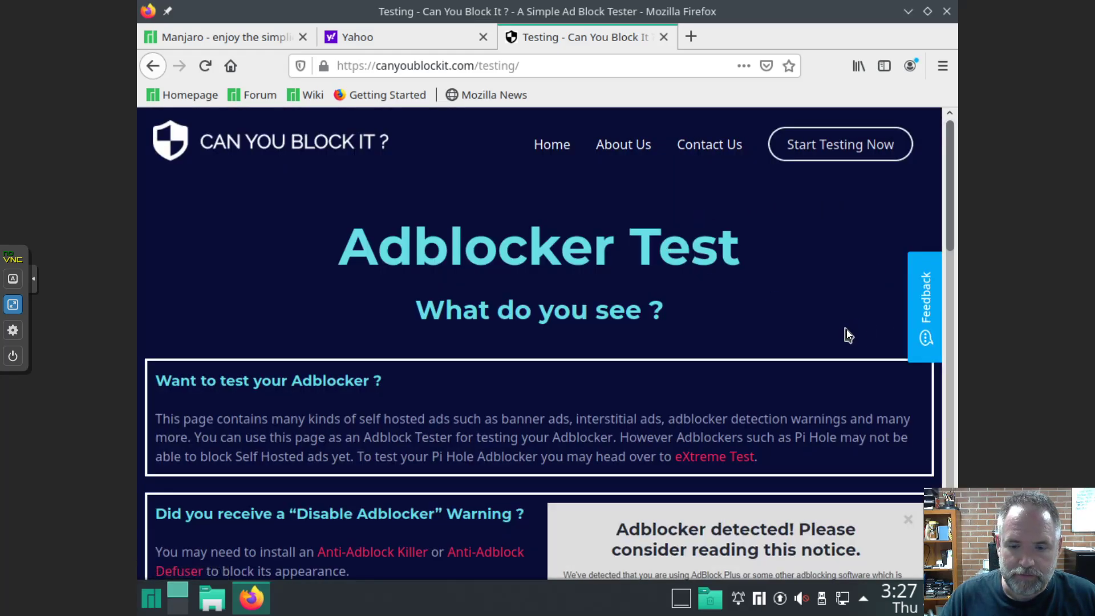
pyautogui.scroll(-2, 850, 333)
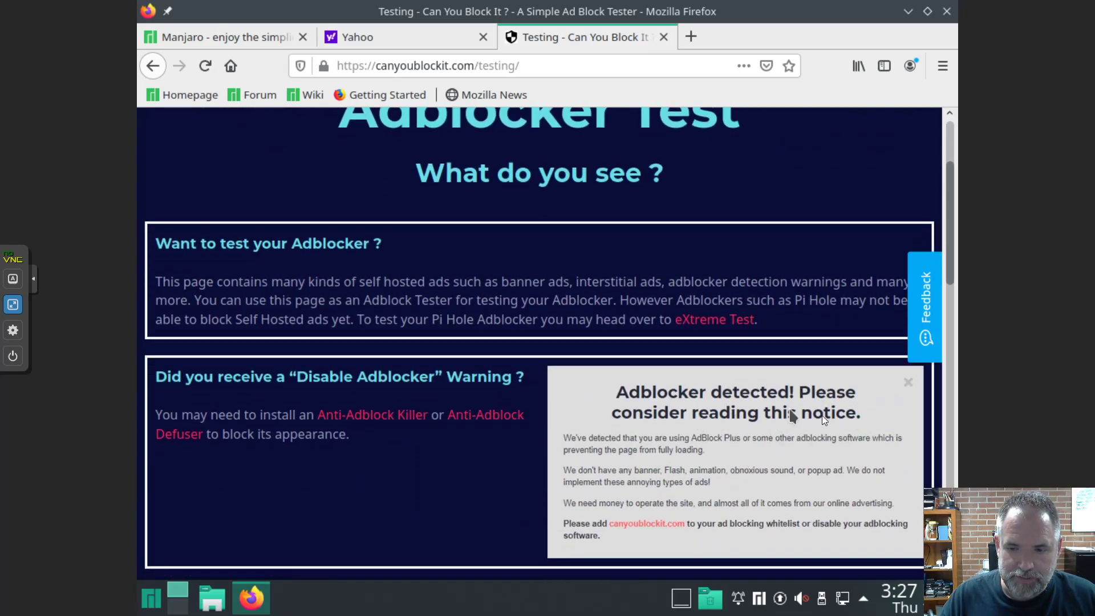
pyautogui.scroll(-3, 799, 452)
pyautogui.scroll(-5, 800, 452)
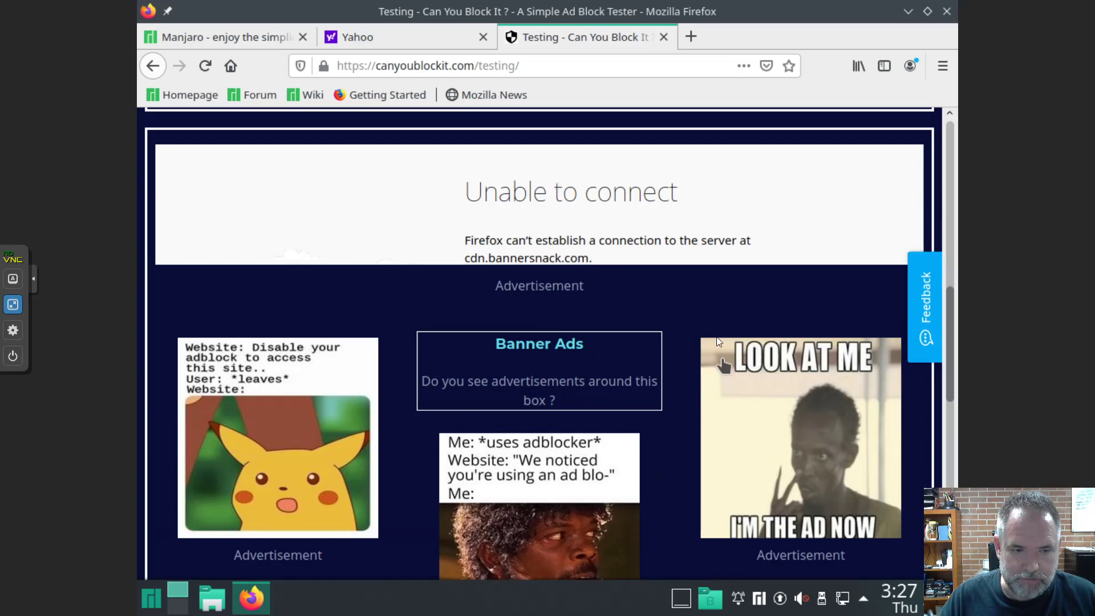
pyautogui.scroll(3, 673, 272)
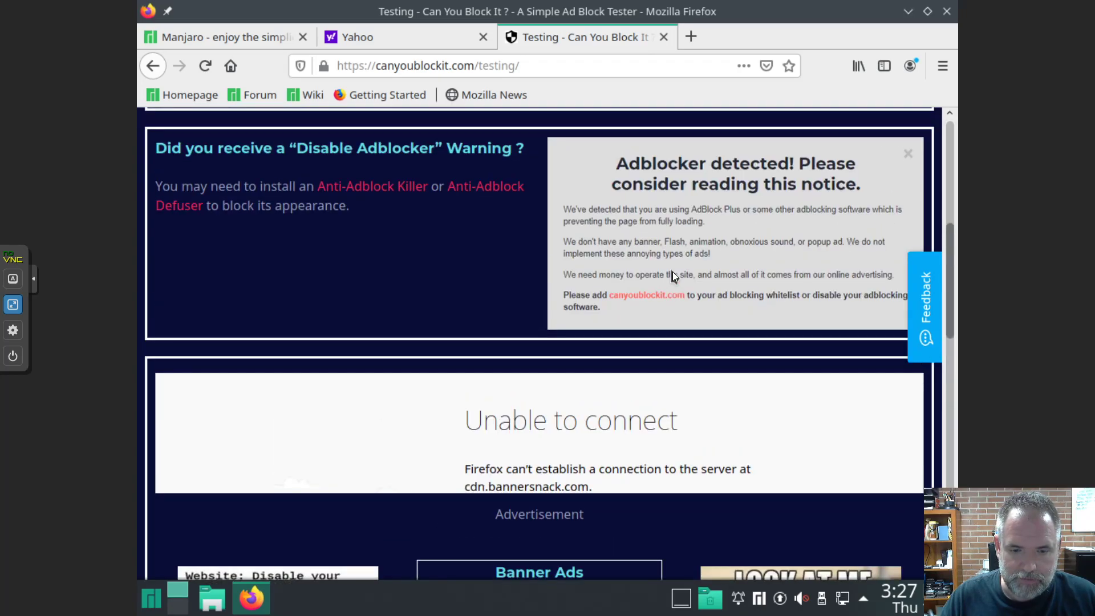
pyautogui.scroll(-2, 664, 276)
pyautogui.scroll(-4, 827, 516)
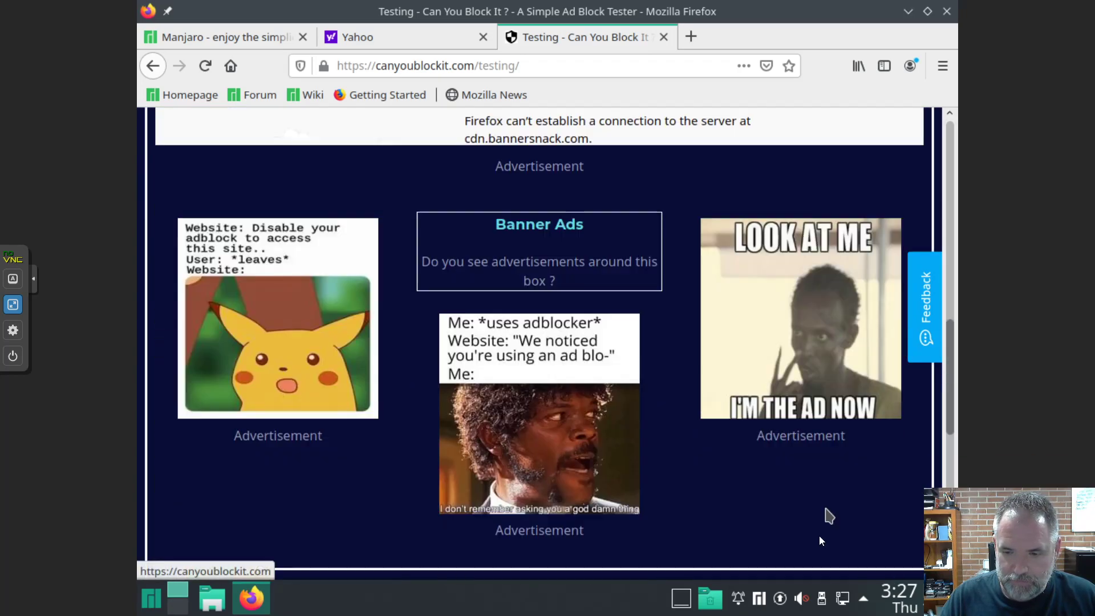
pyautogui.scroll(-6, 702, 435)
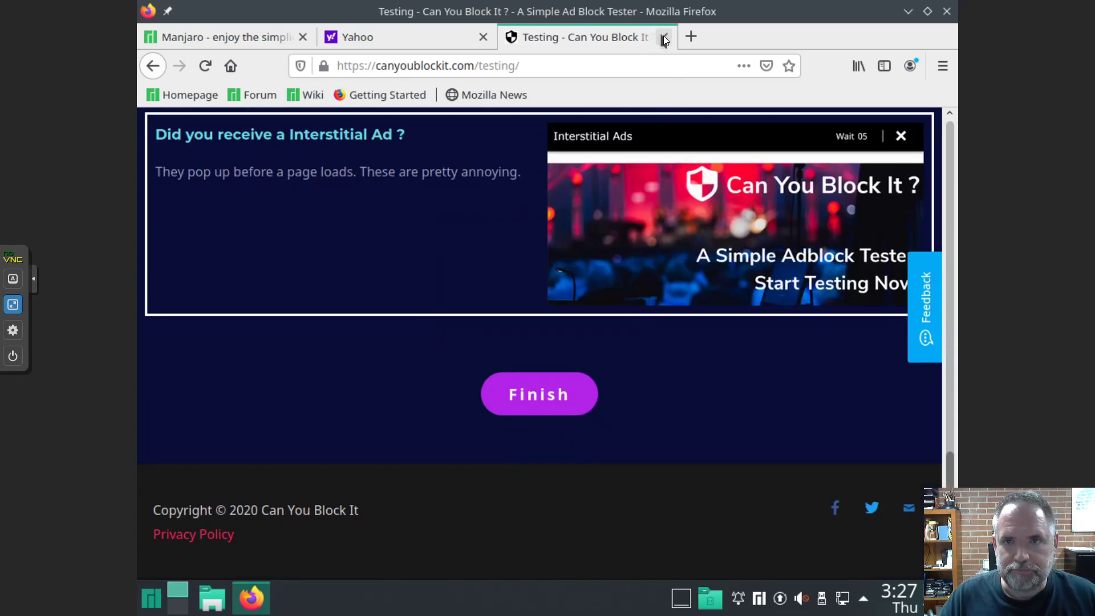
pyautogui.click(664, 37)
# Close Firefox, choose Shut Down from the Manjaro launcher's Leave options, and exit noVNC fullscreen
pyautogui.click(483, 37)
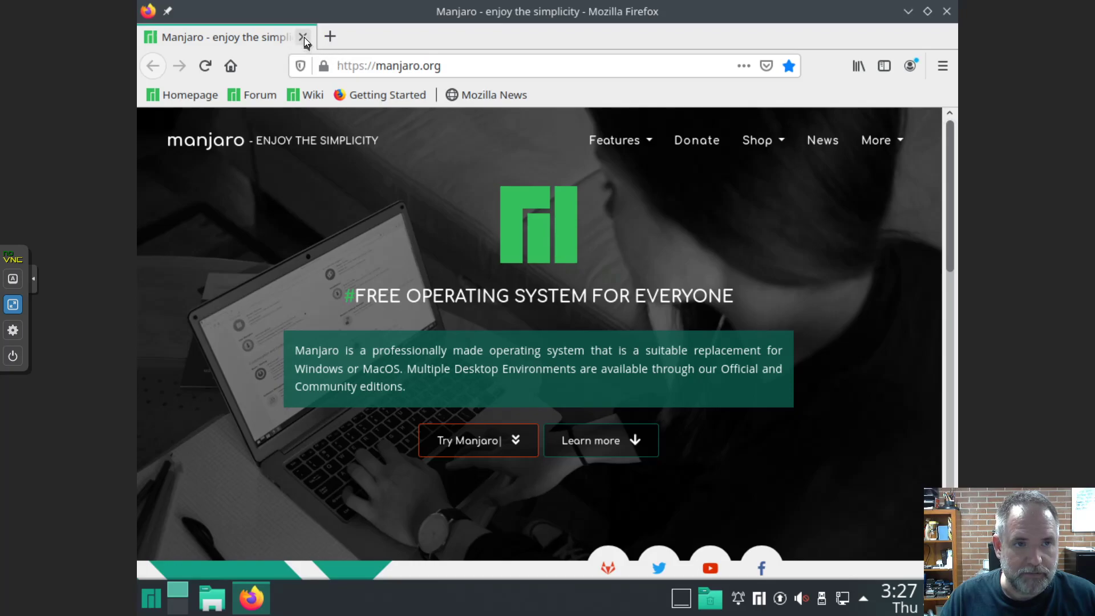
pyautogui.click(946, 11)
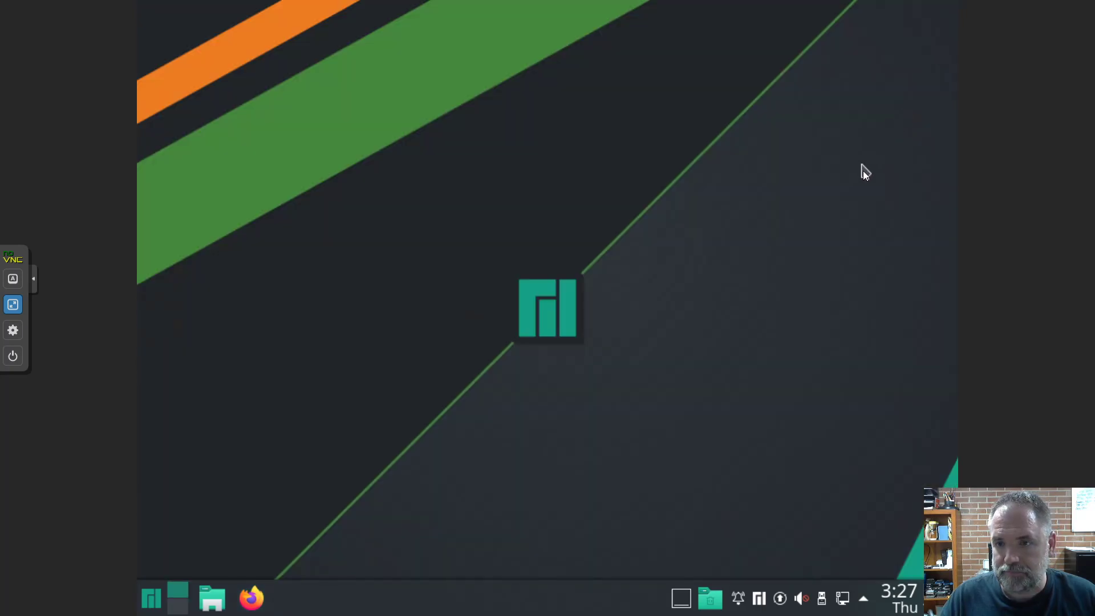
pyautogui.click(152, 596)
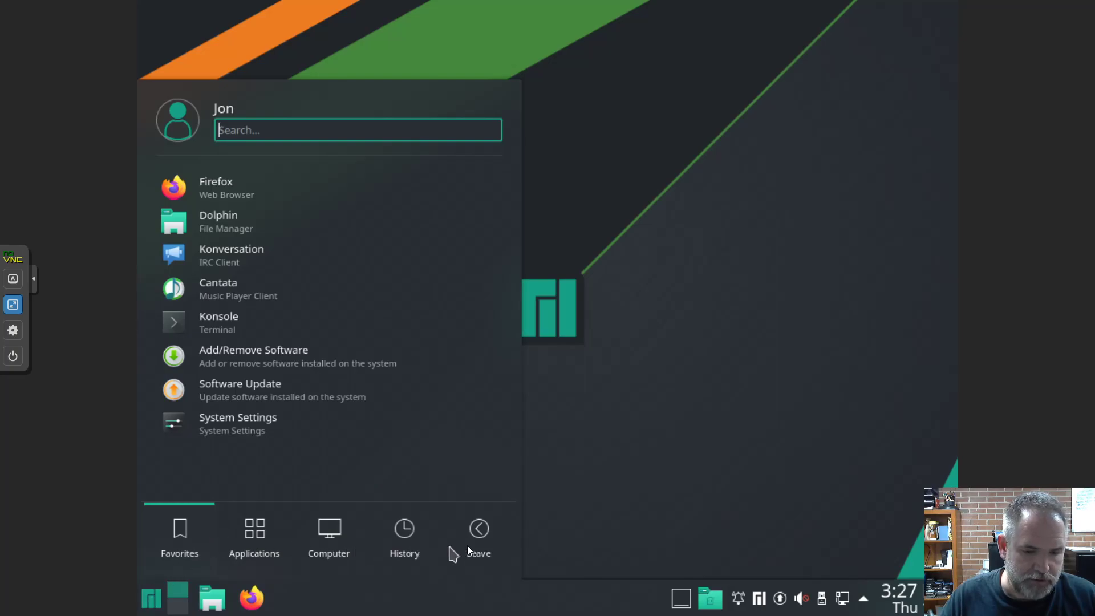
pyautogui.click(480, 527)
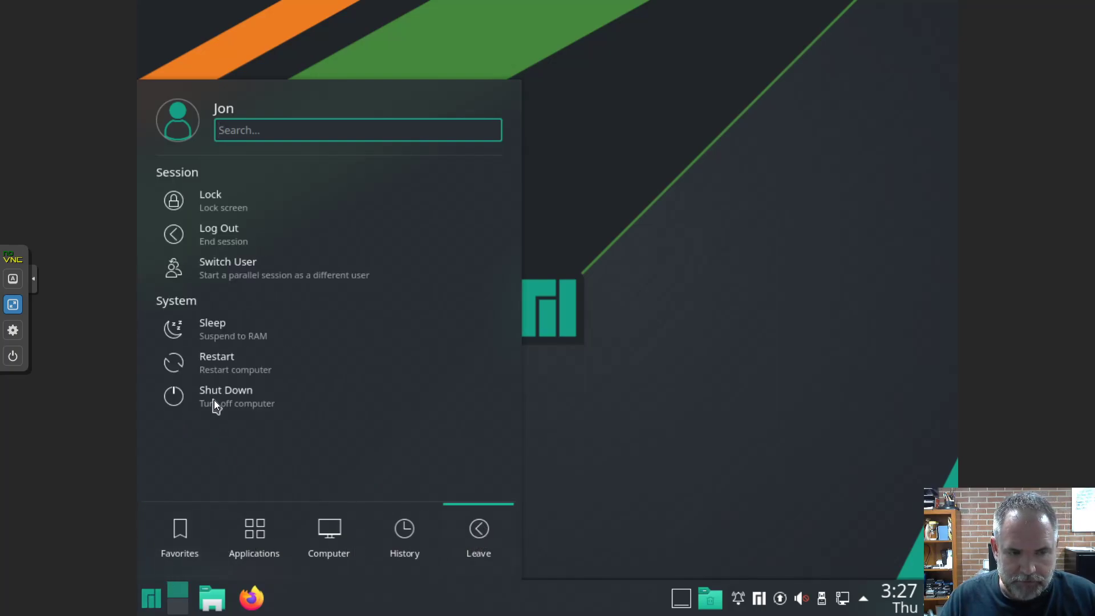
pyautogui.click(213, 398)
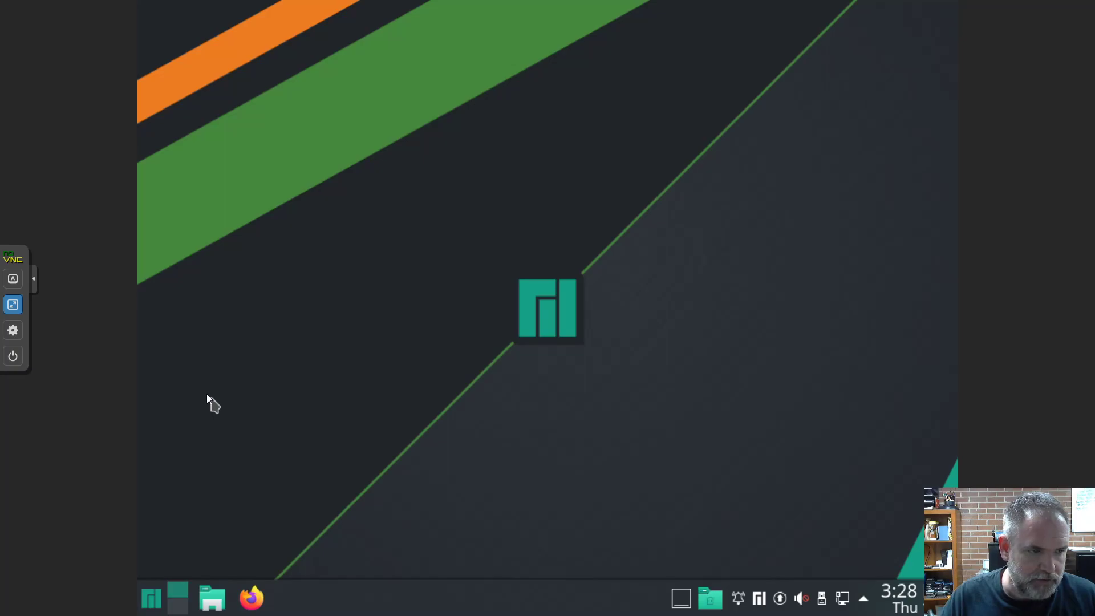
pyautogui.click(12, 304)
pyautogui.moveTo(353, 8); pyautogui.dragTo(447, 119)
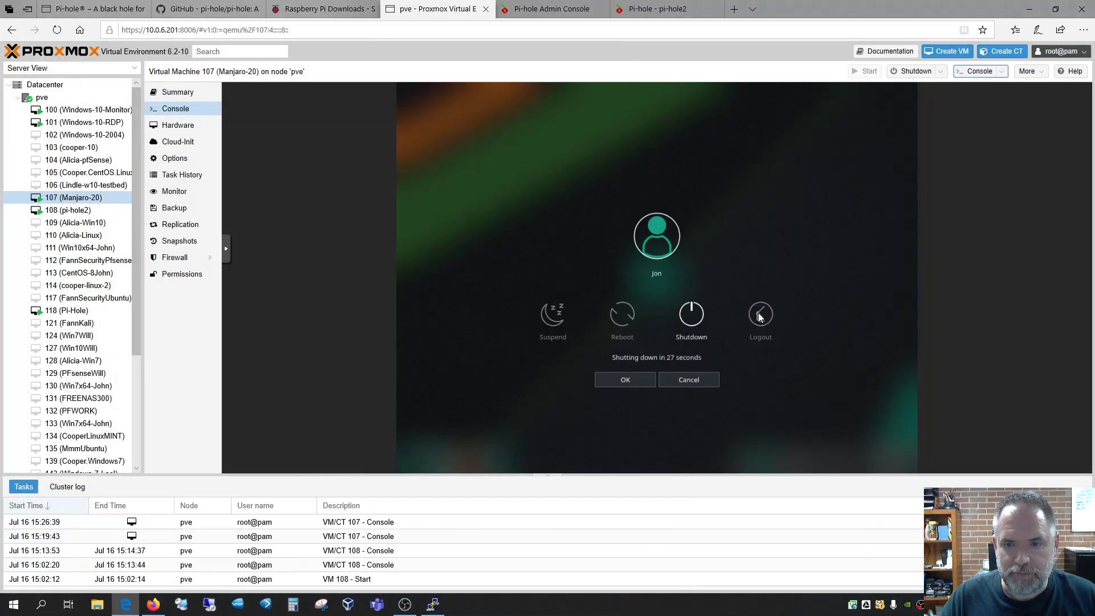
# Power off pi-hole2 via Settings > System > Power off system, confirm, then close its tab
pyautogui.click(684, 10)
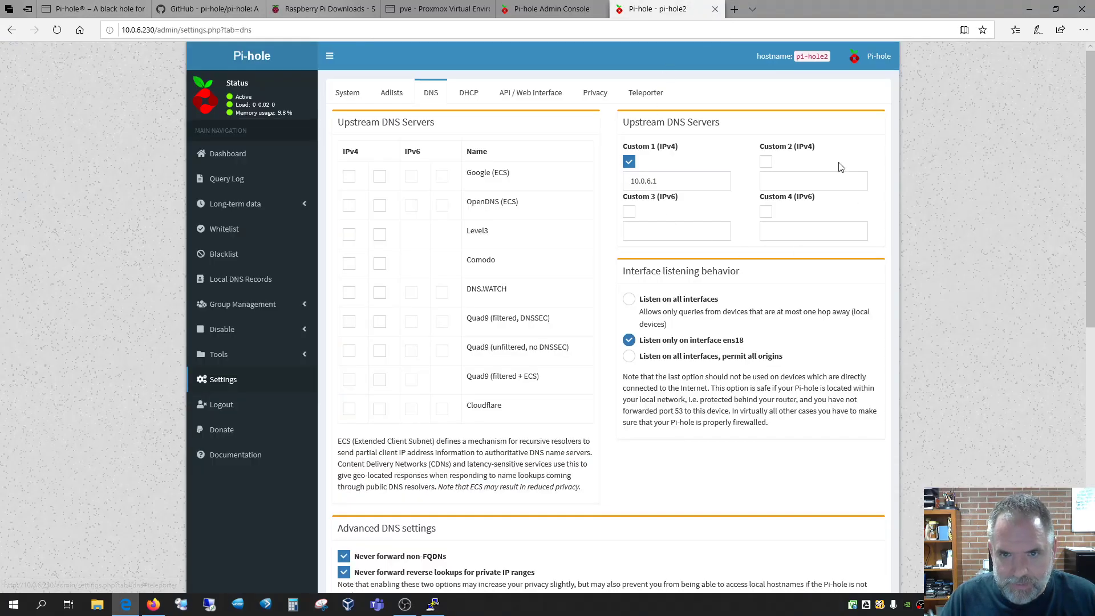
pyautogui.click(228, 163)
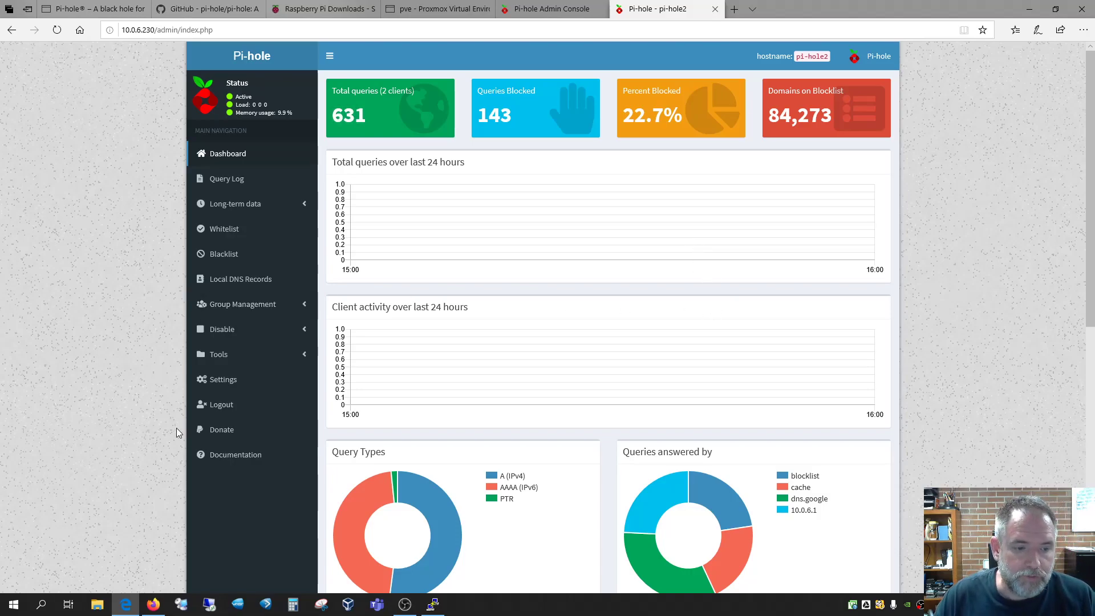
pyautogui.click(217, 380)
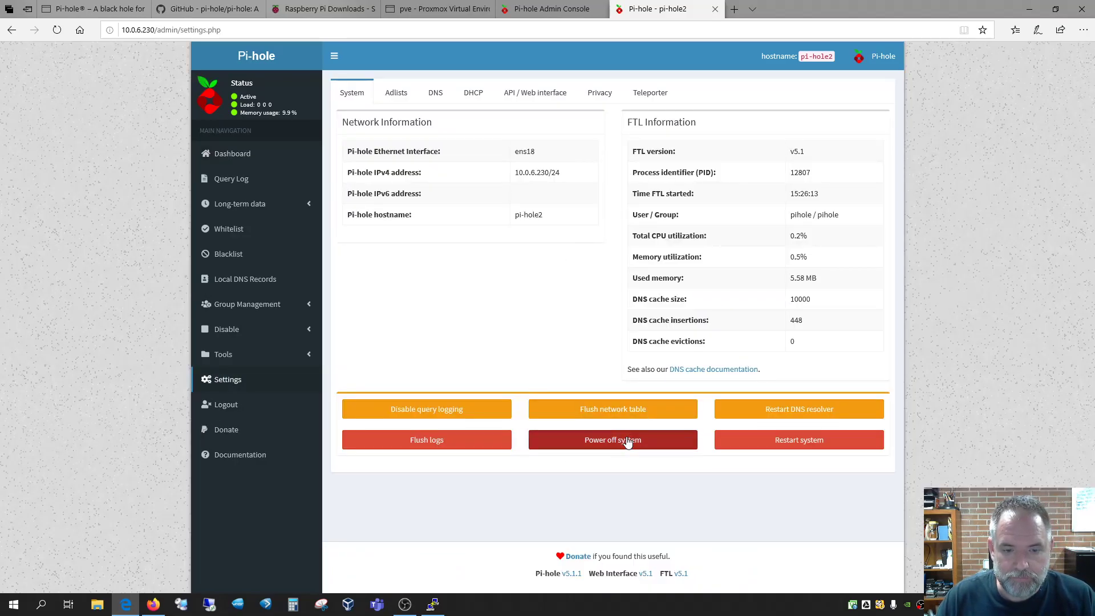
pyautogui.click(605, 442)
pyautogui.click(628, 141)
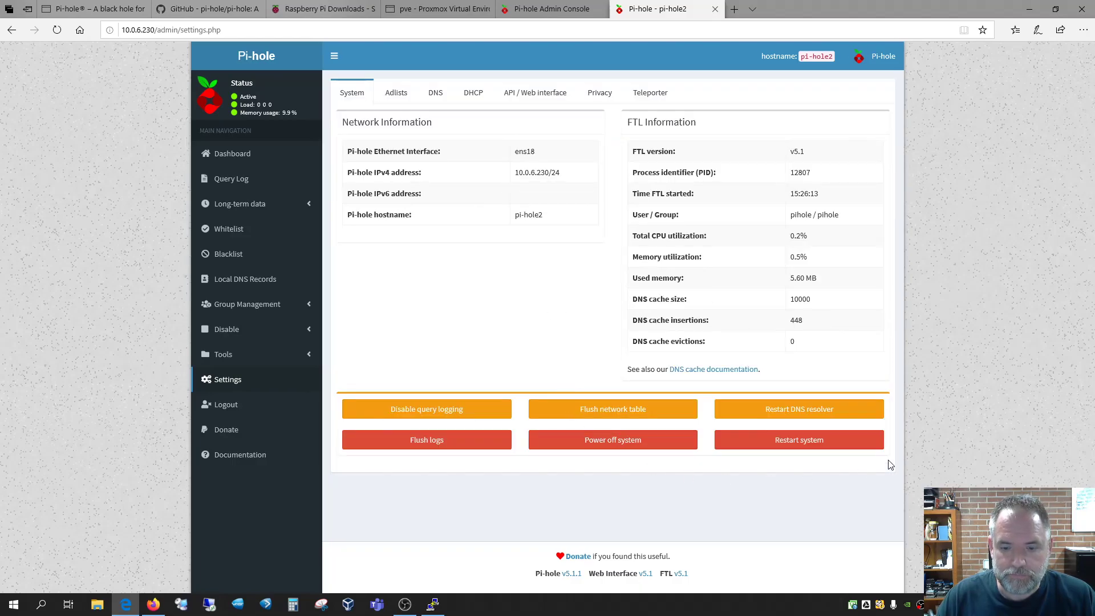
pyautogui.click(716, 9)
# Select VM 108 (pi-hole2), then dismiss the PuTTY connection error and close PuTTY
pyautogui.click(436, 8)
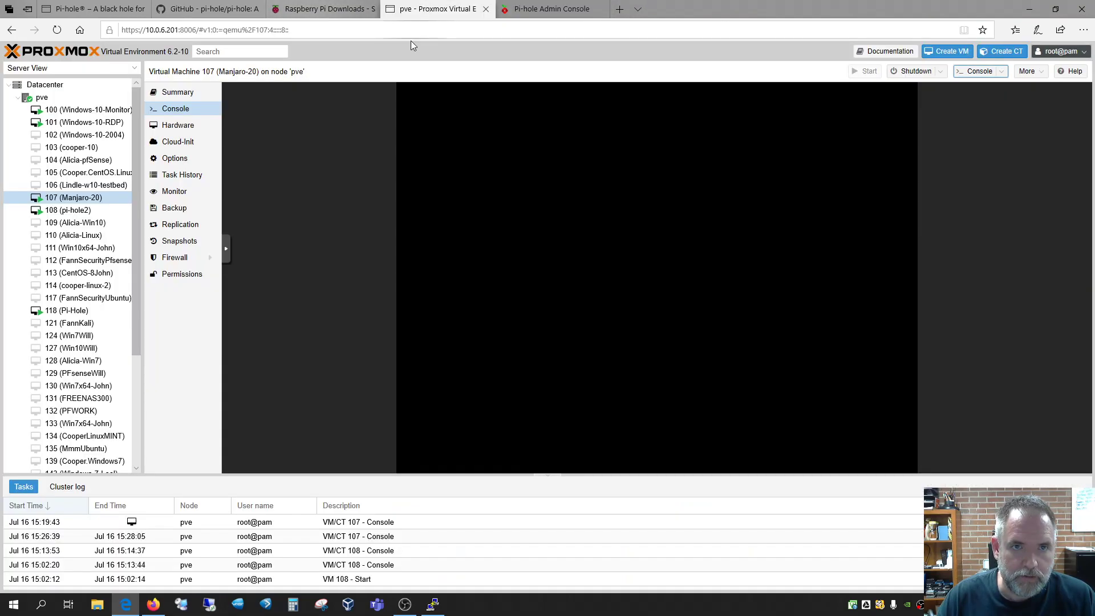
pyautogui.click(68, 210)
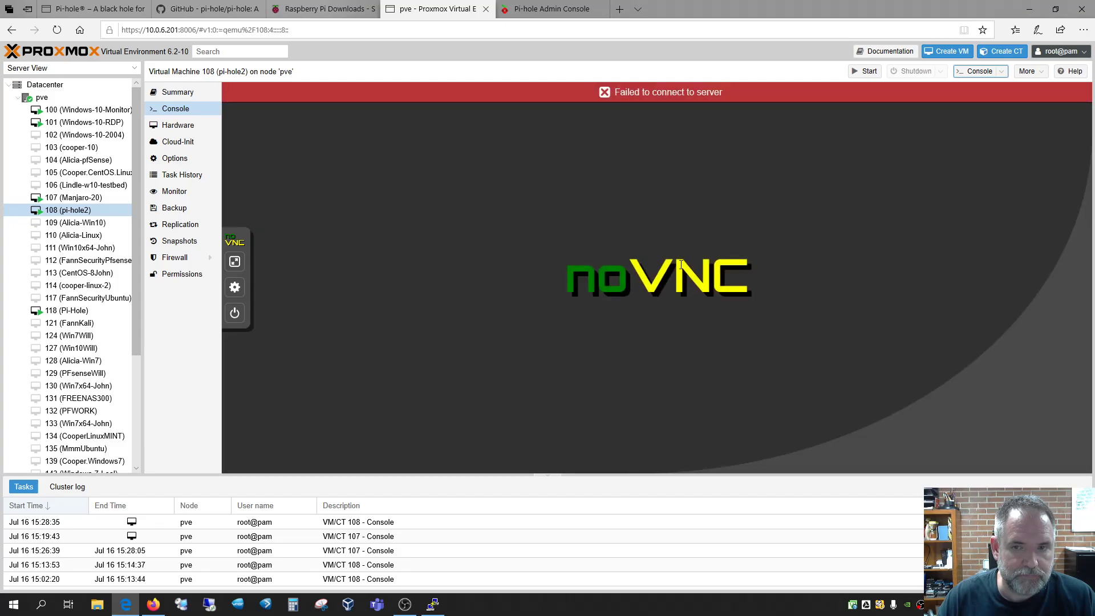
pyautogui.click(433, 605)
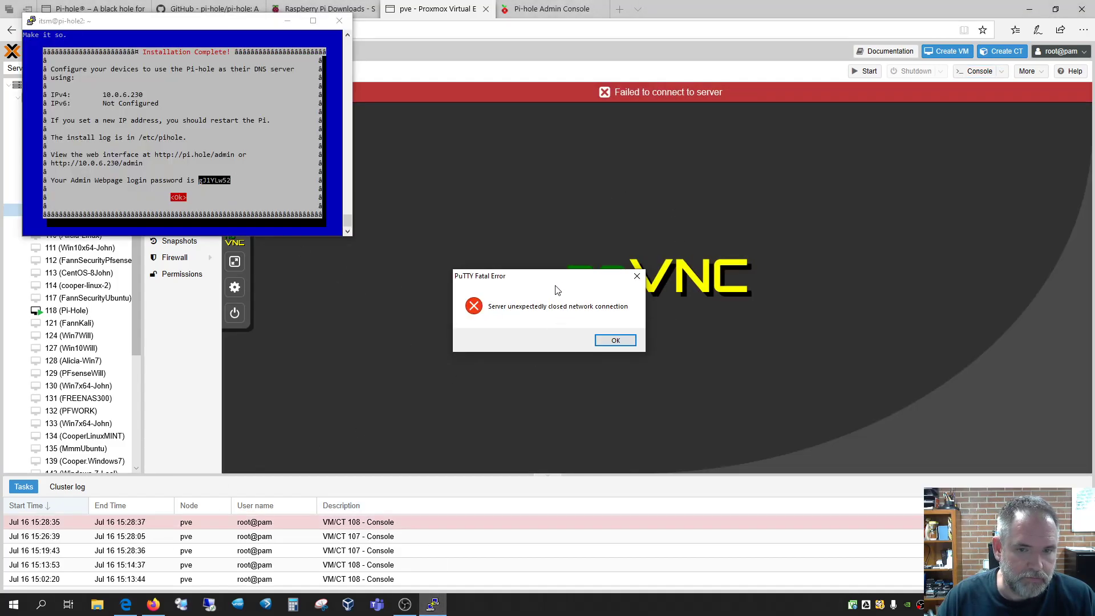
pyautogui.moveTo(545, 278); pyautogui.dragTo(184, 90)
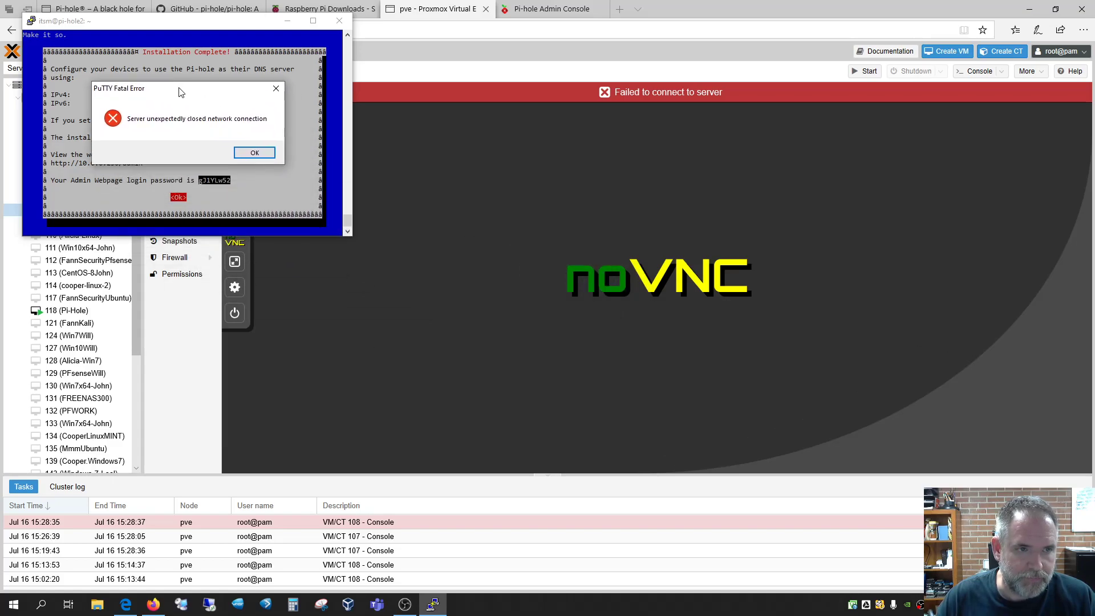
pyautogui.click(255, 153)
pyautogui.click(339, 21)
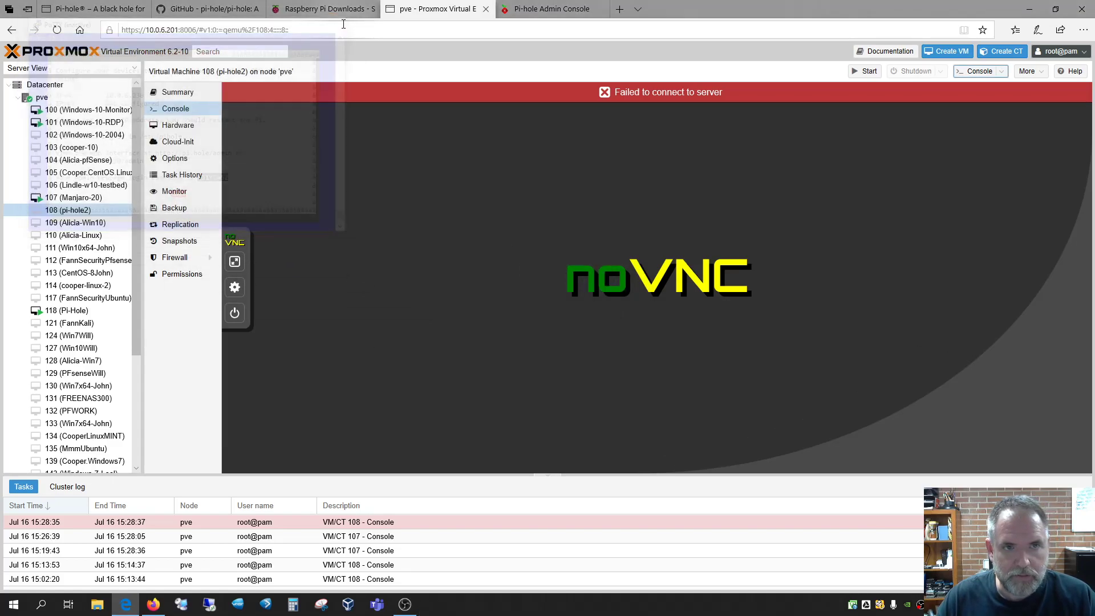
# Remove VM 108 via More > Remove, confirming with ID 108, then minimize the browser
pyautogui.rightClick(63, 213)
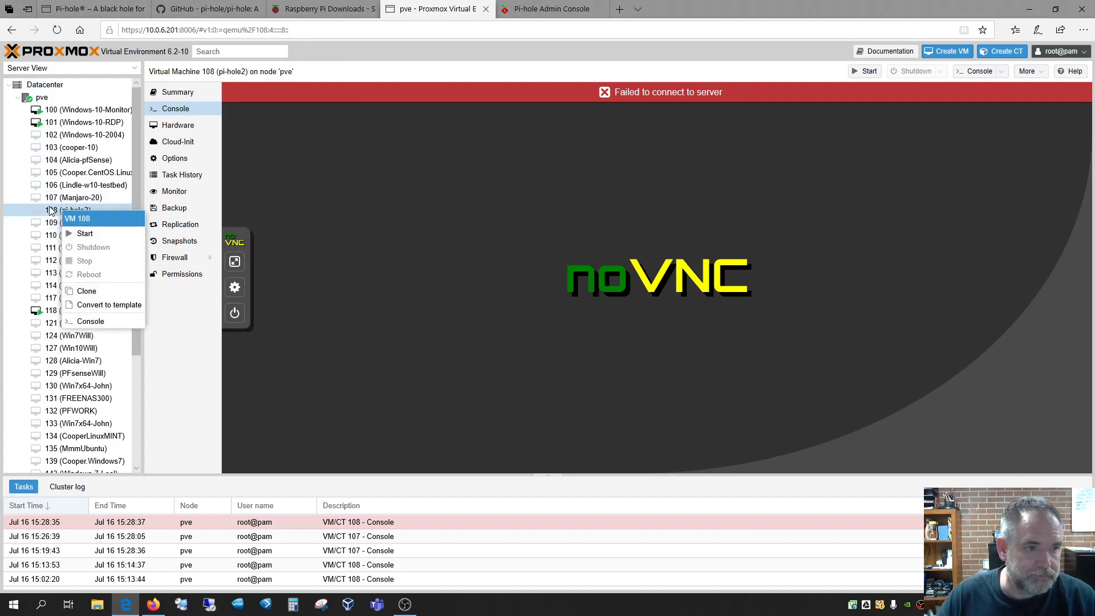
pyautogui.click(52, 211)
pyautogui.click(1027, 71)
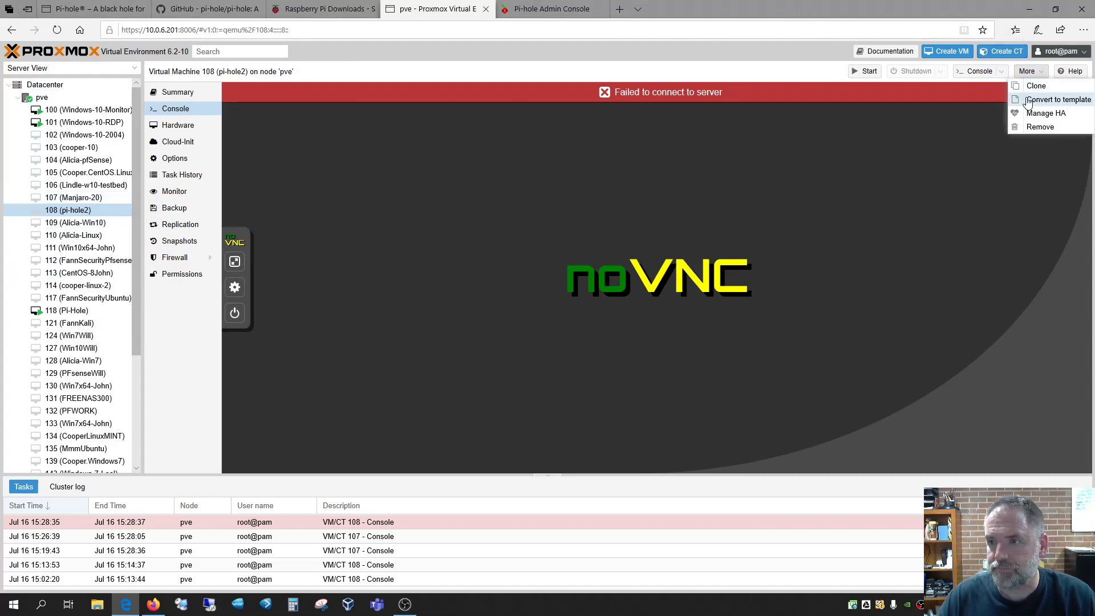
pyautogui.click(1041, 128)
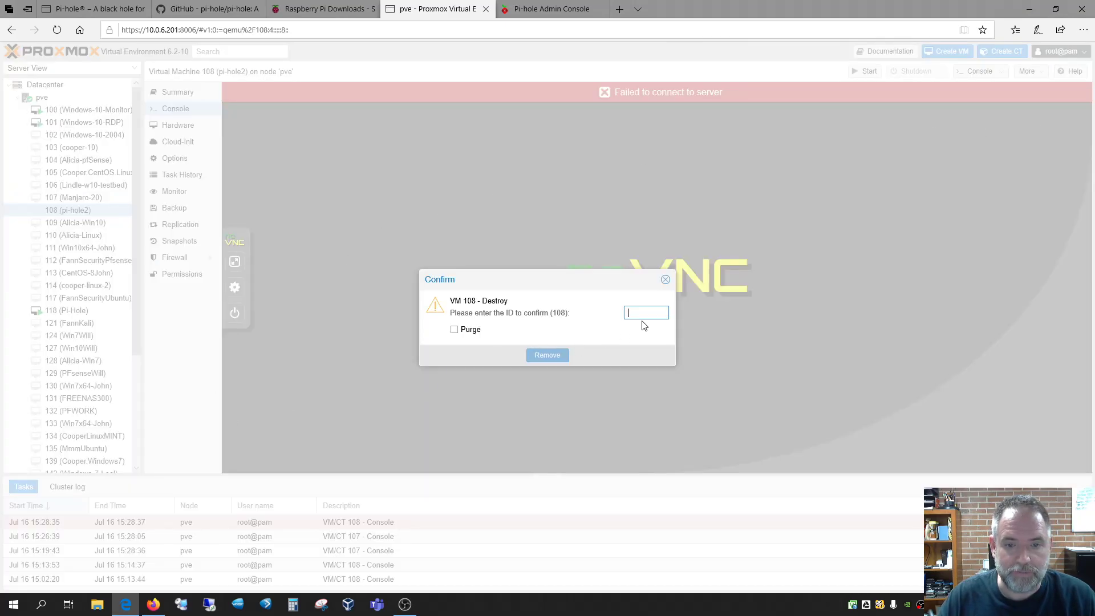
pyautogui.write('108')
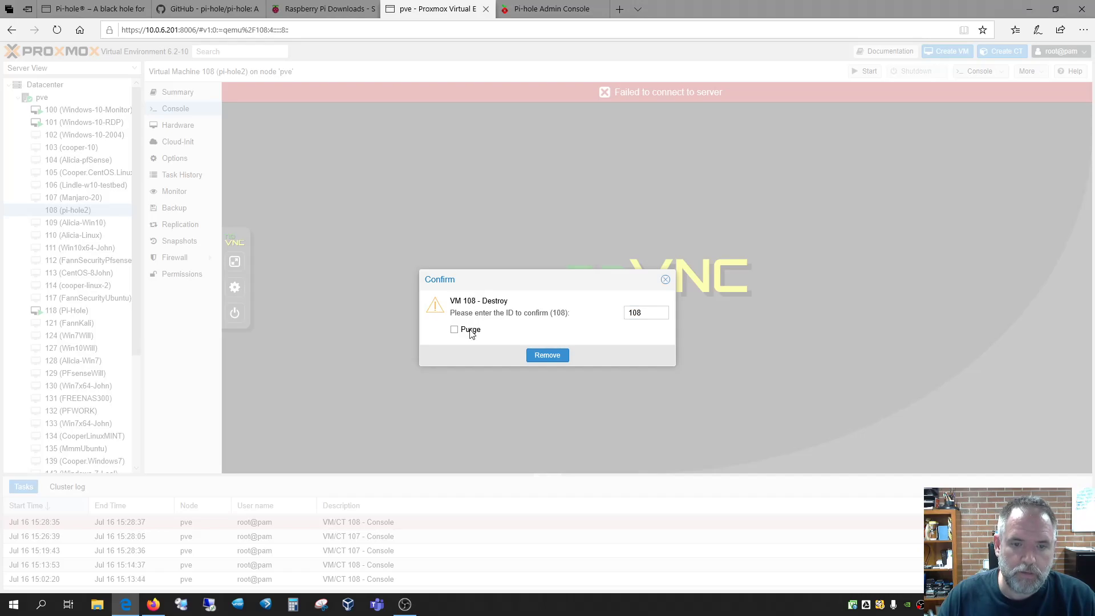
pyautogui.click(542, 356)
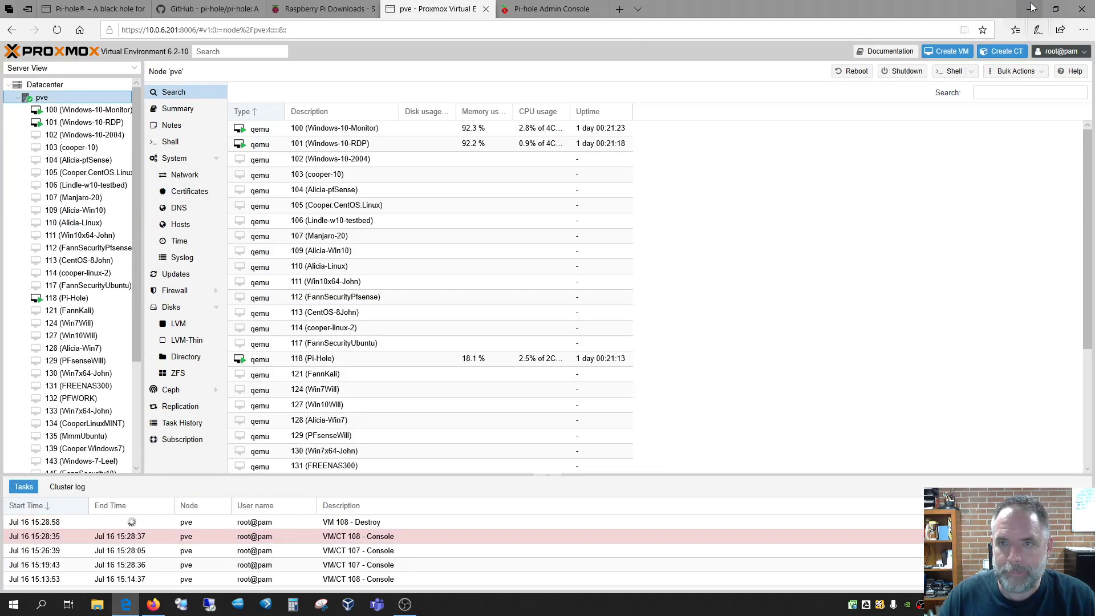
pyautogui.click(1032, 9)
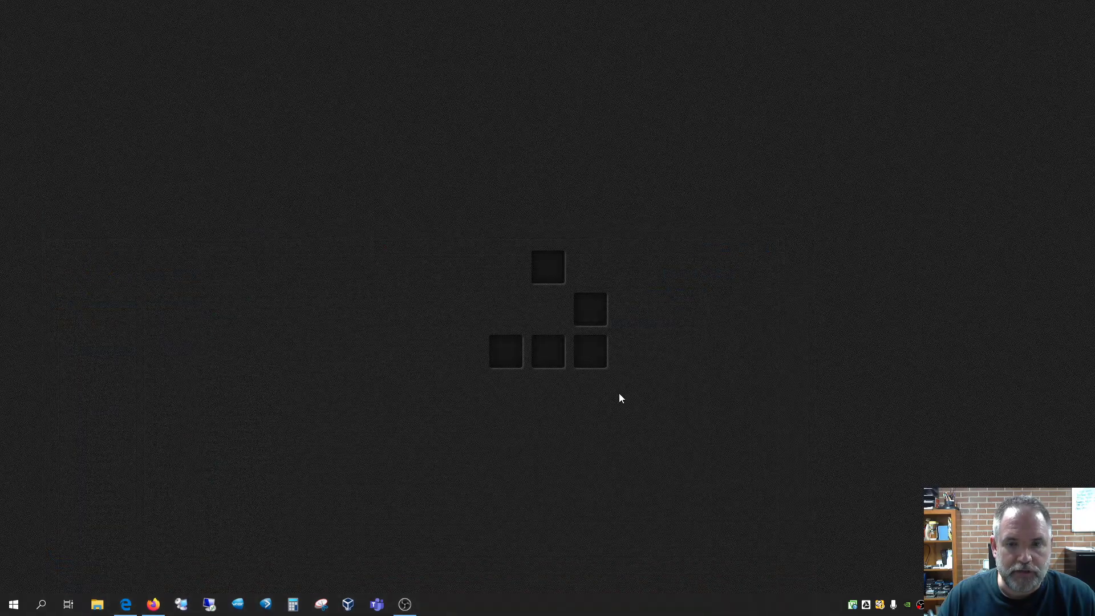
pyautogui.rightClick(919, 607)
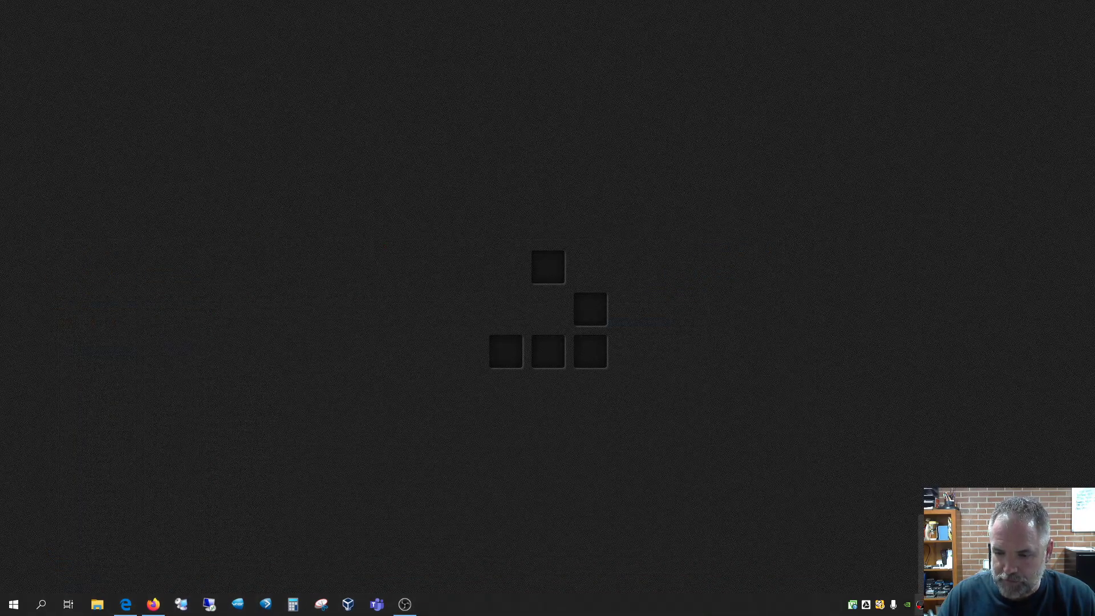